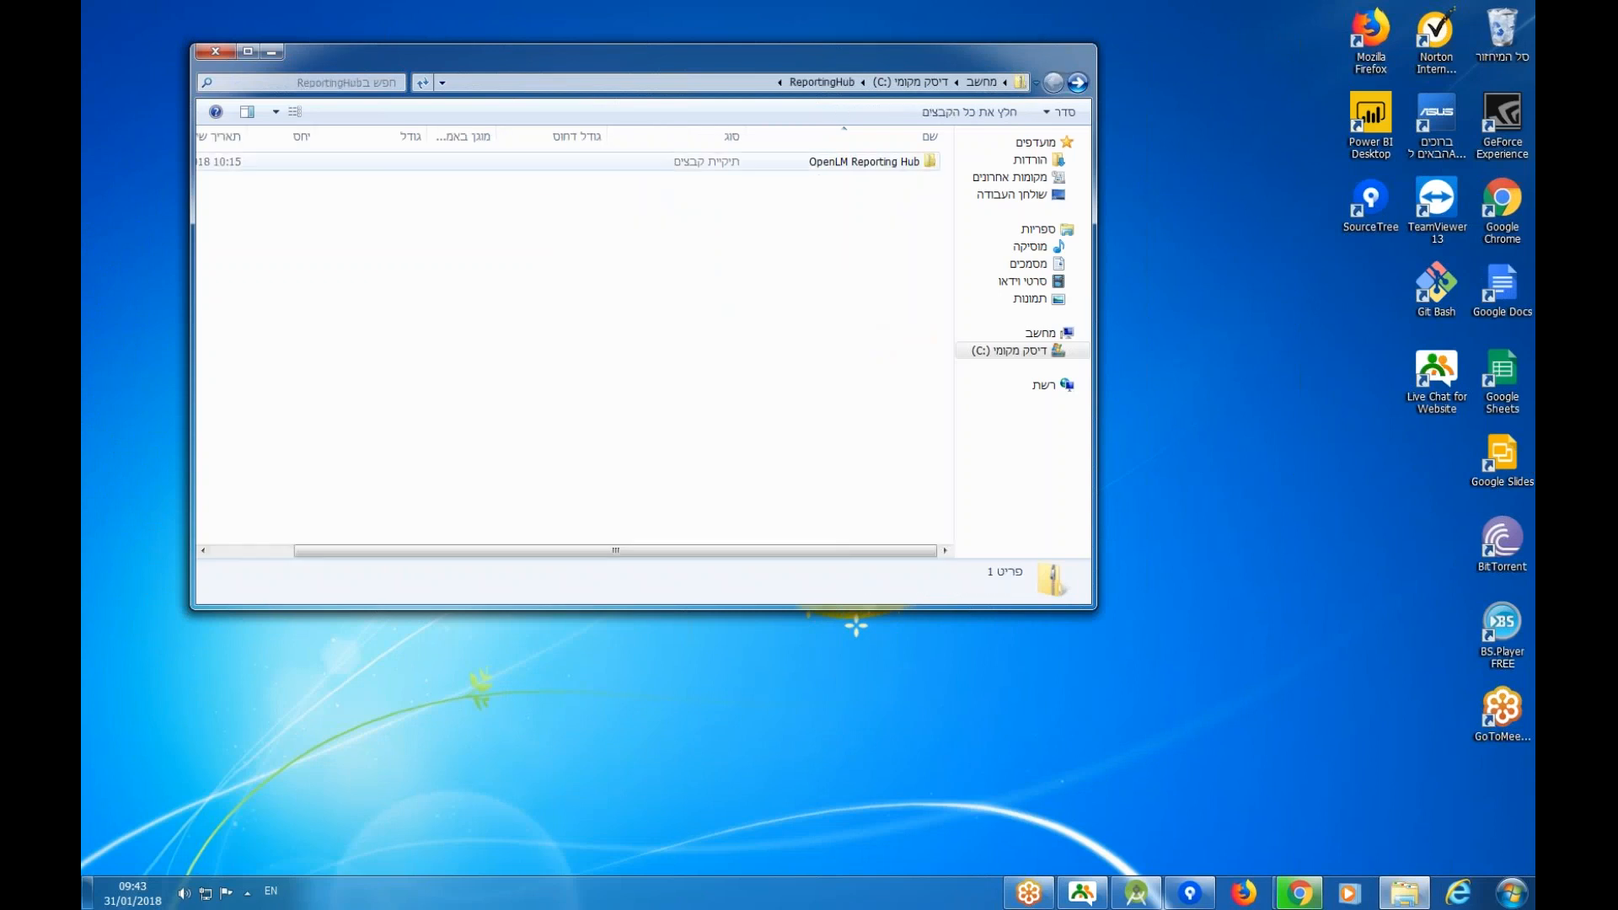
Copy the OpenLM Reporting Hub folder from the ReportingHub zip and paste it into C:.
double_click(876, 162)
left_click(1054, 82)
left_click(855, 401)
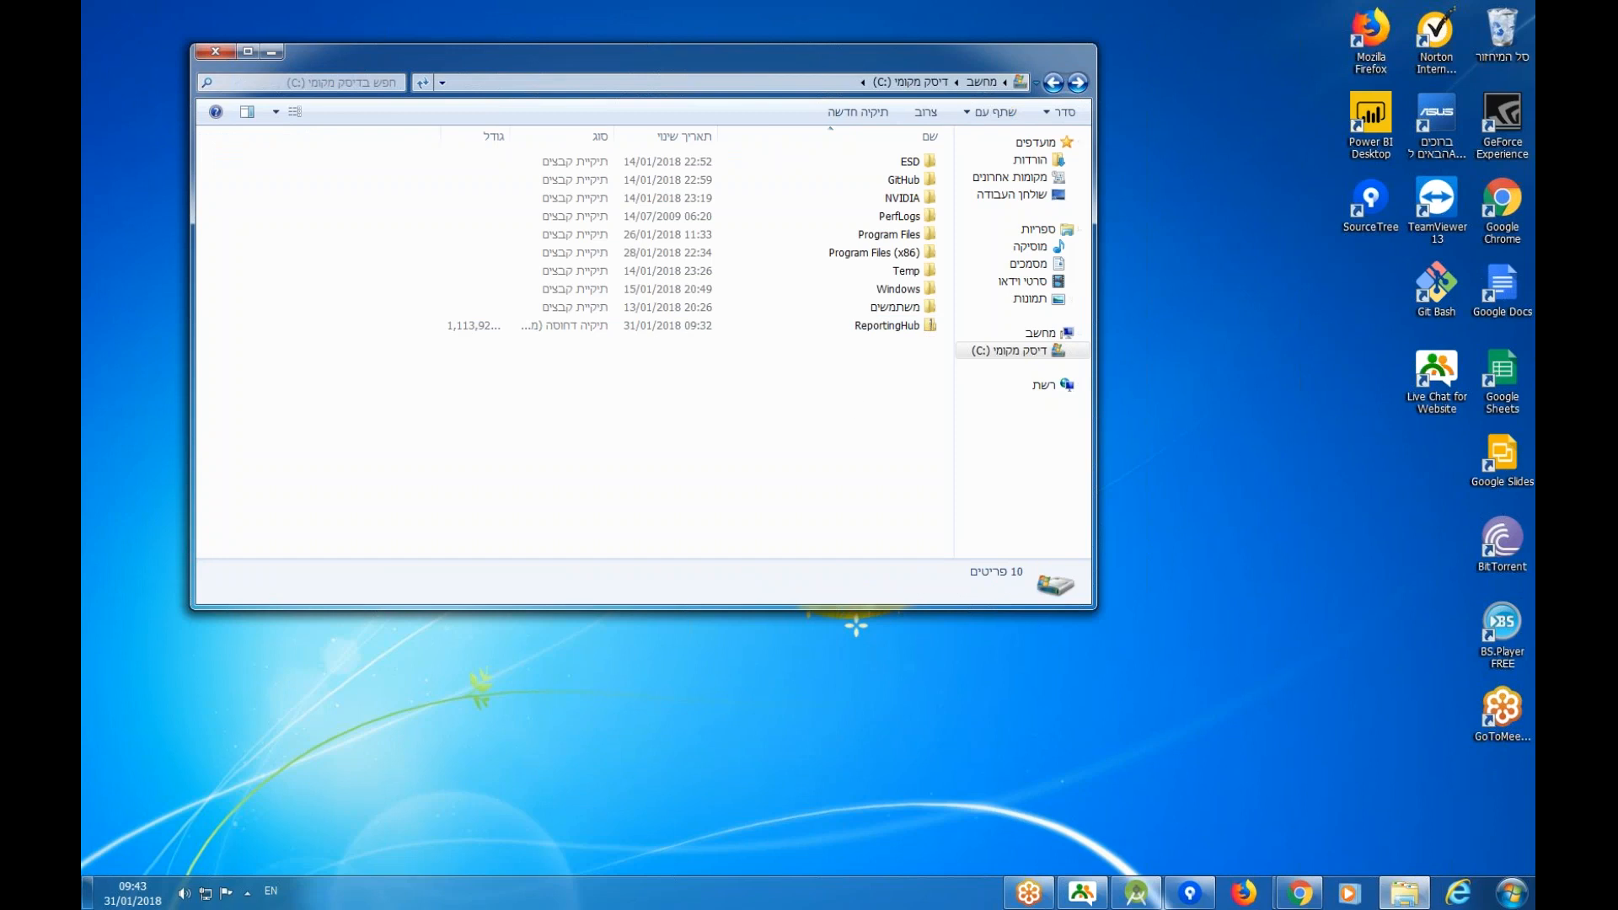
key("ctrl+v")
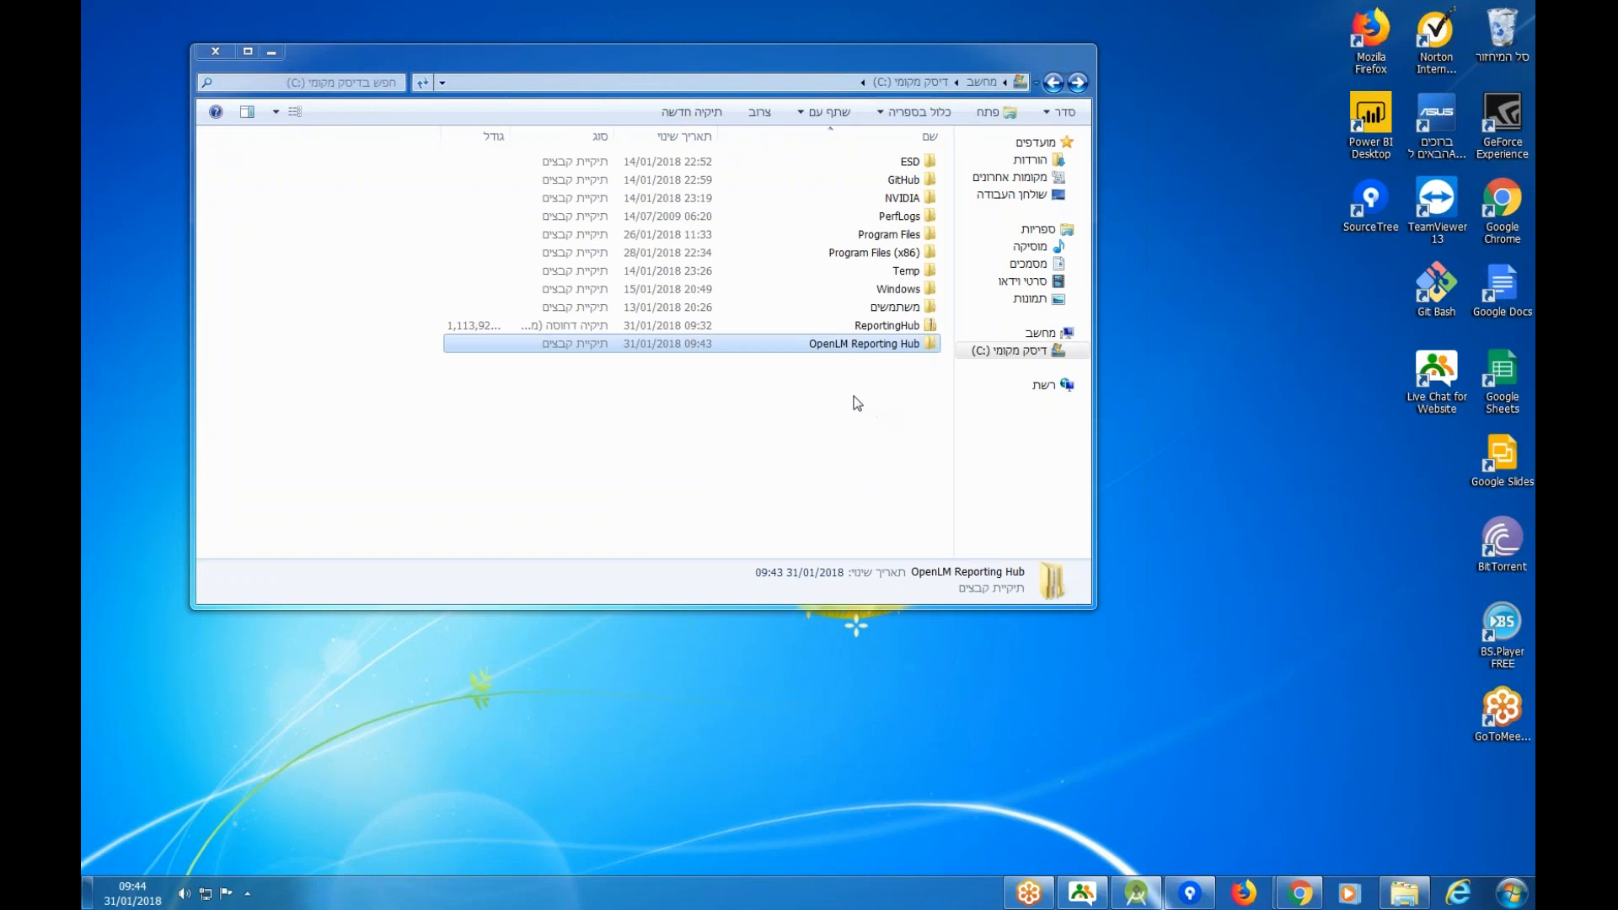
In the copied OpenLM Reporting Hub folder, launch FireBird's Firebird_Server installer.
double_click(836, 346)
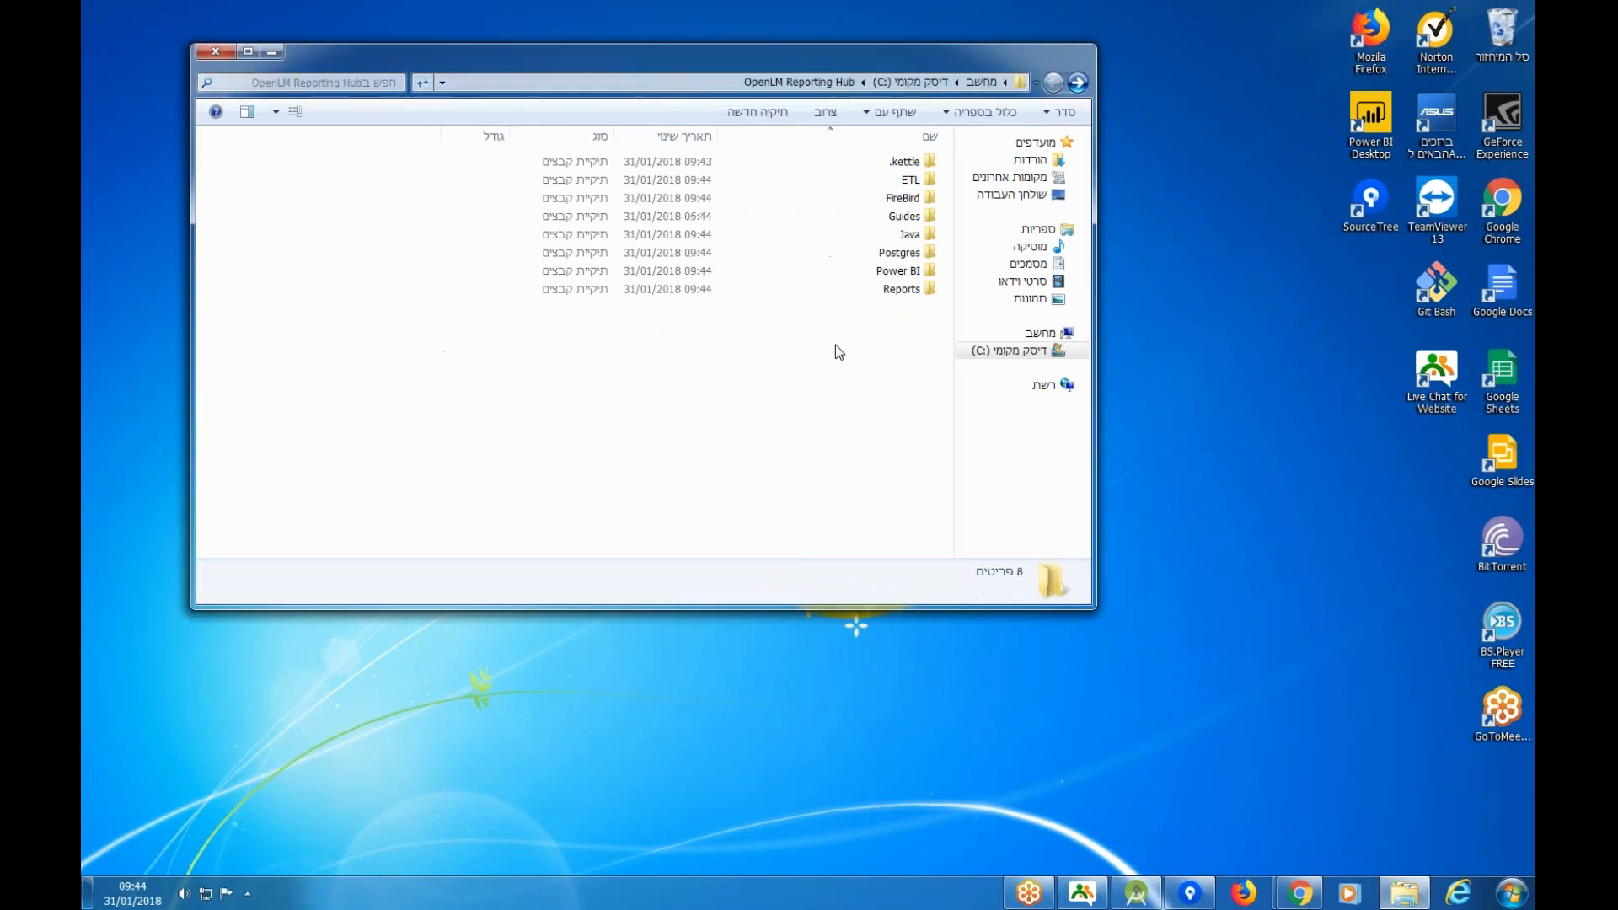
left_click_drag(894, 331, 917, 151)
left_click(879, 347)
double_click(898, 199)
double_click(886, 163)
Run setup in English, accept the Firebird license and keep the default install location.
left_click(761, 462)
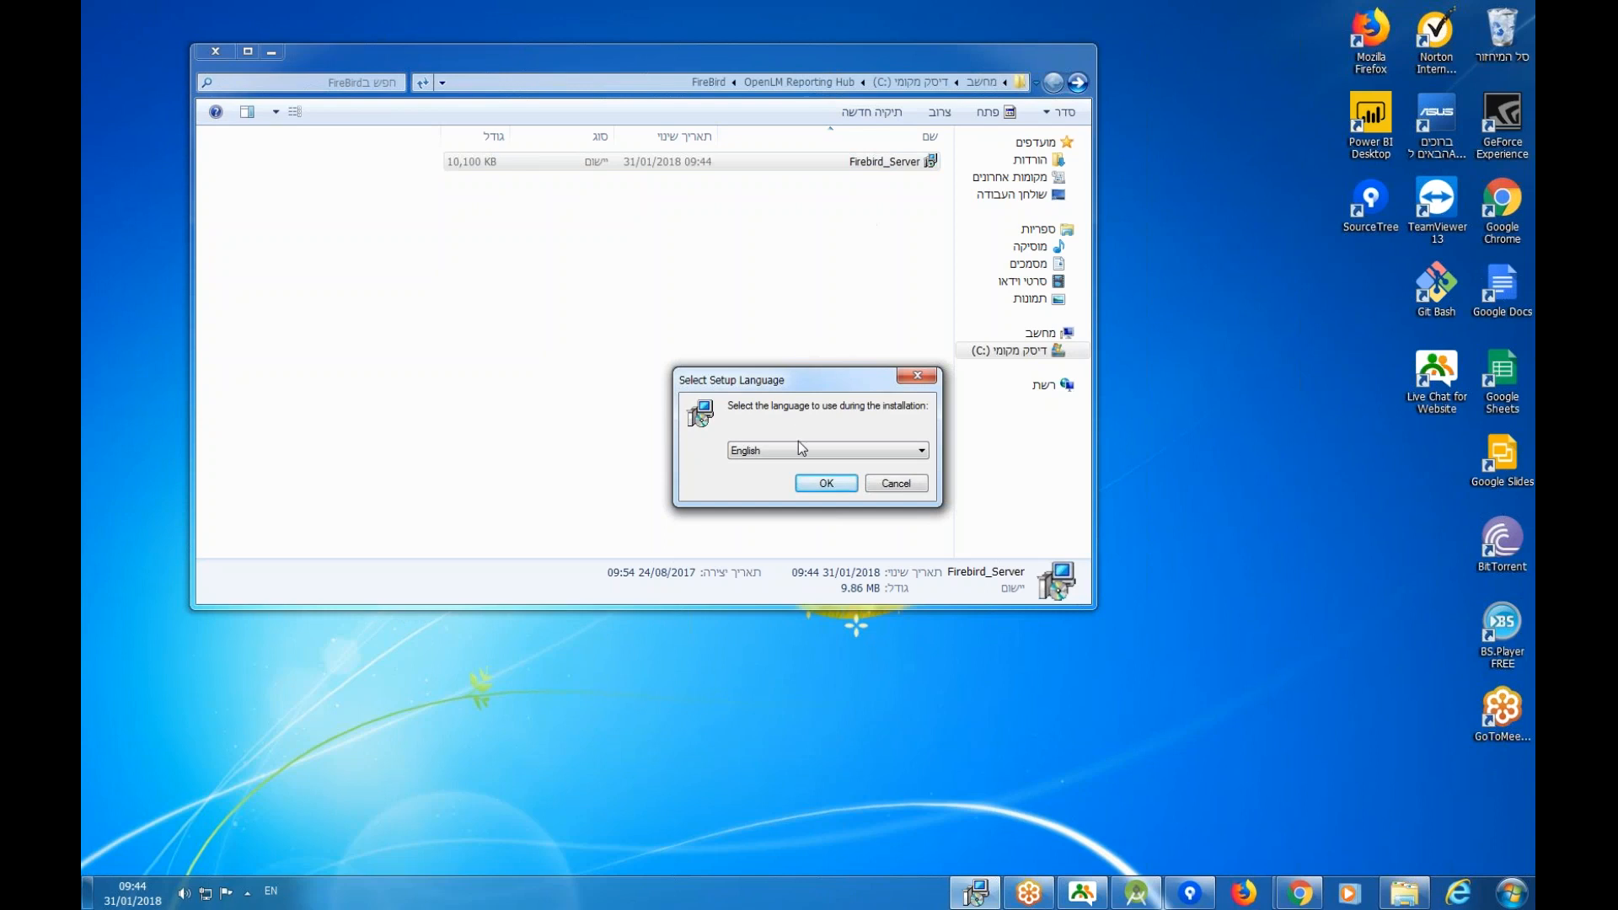
left_click(814, 487)
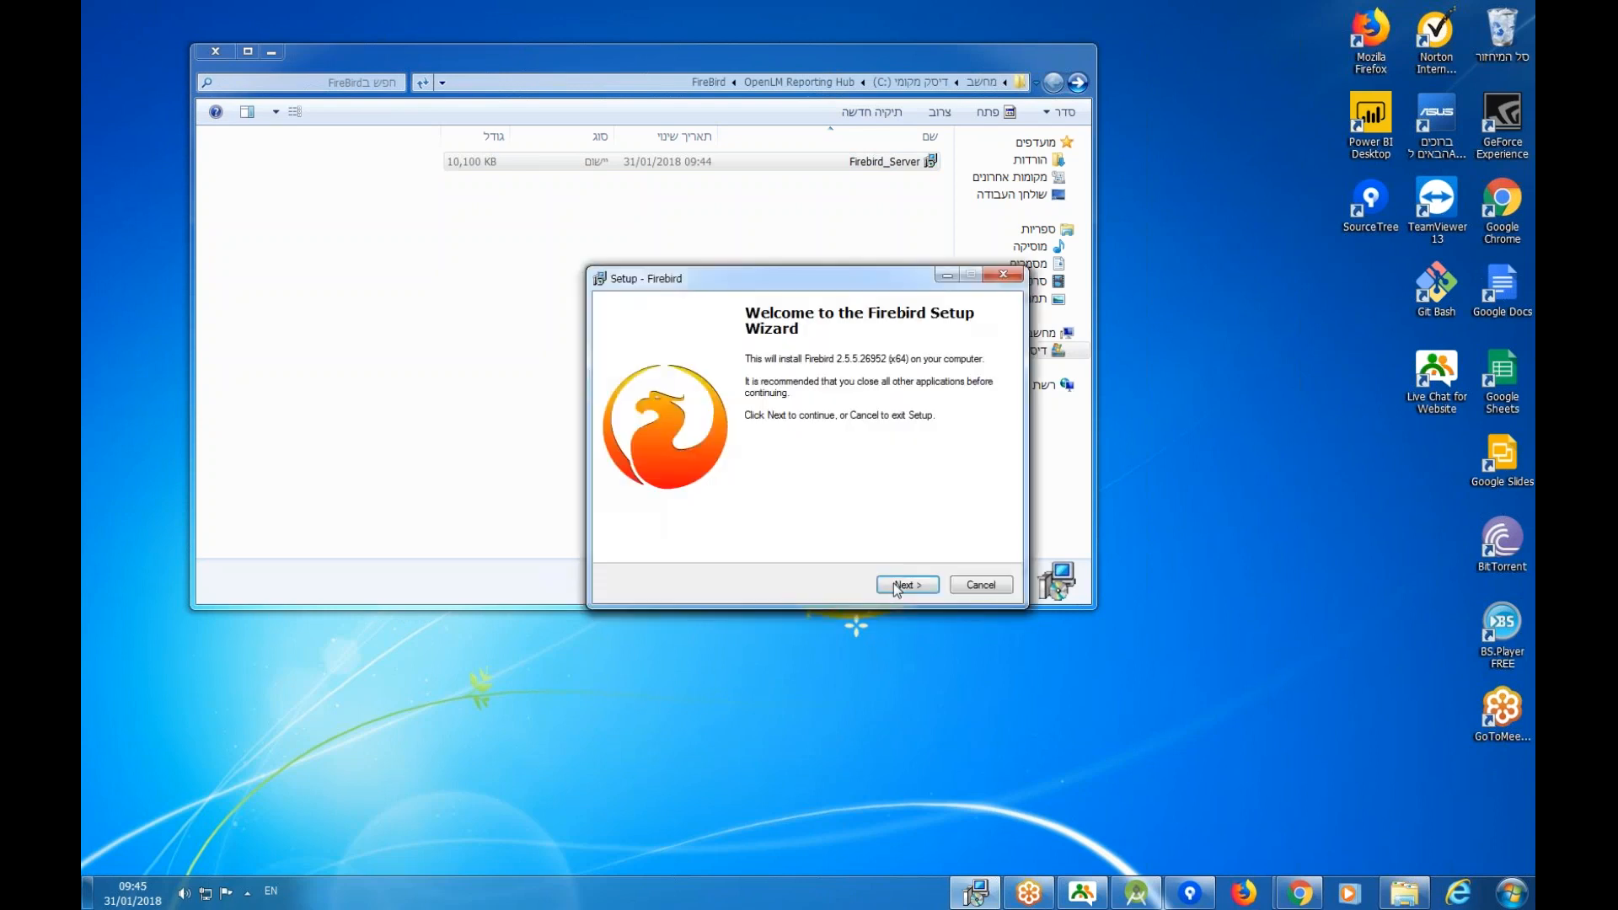
left_click(893, 584)
left_click(632, 531)
left_click(894, 586)
left_click(894, 586)
left_click(895, 582)
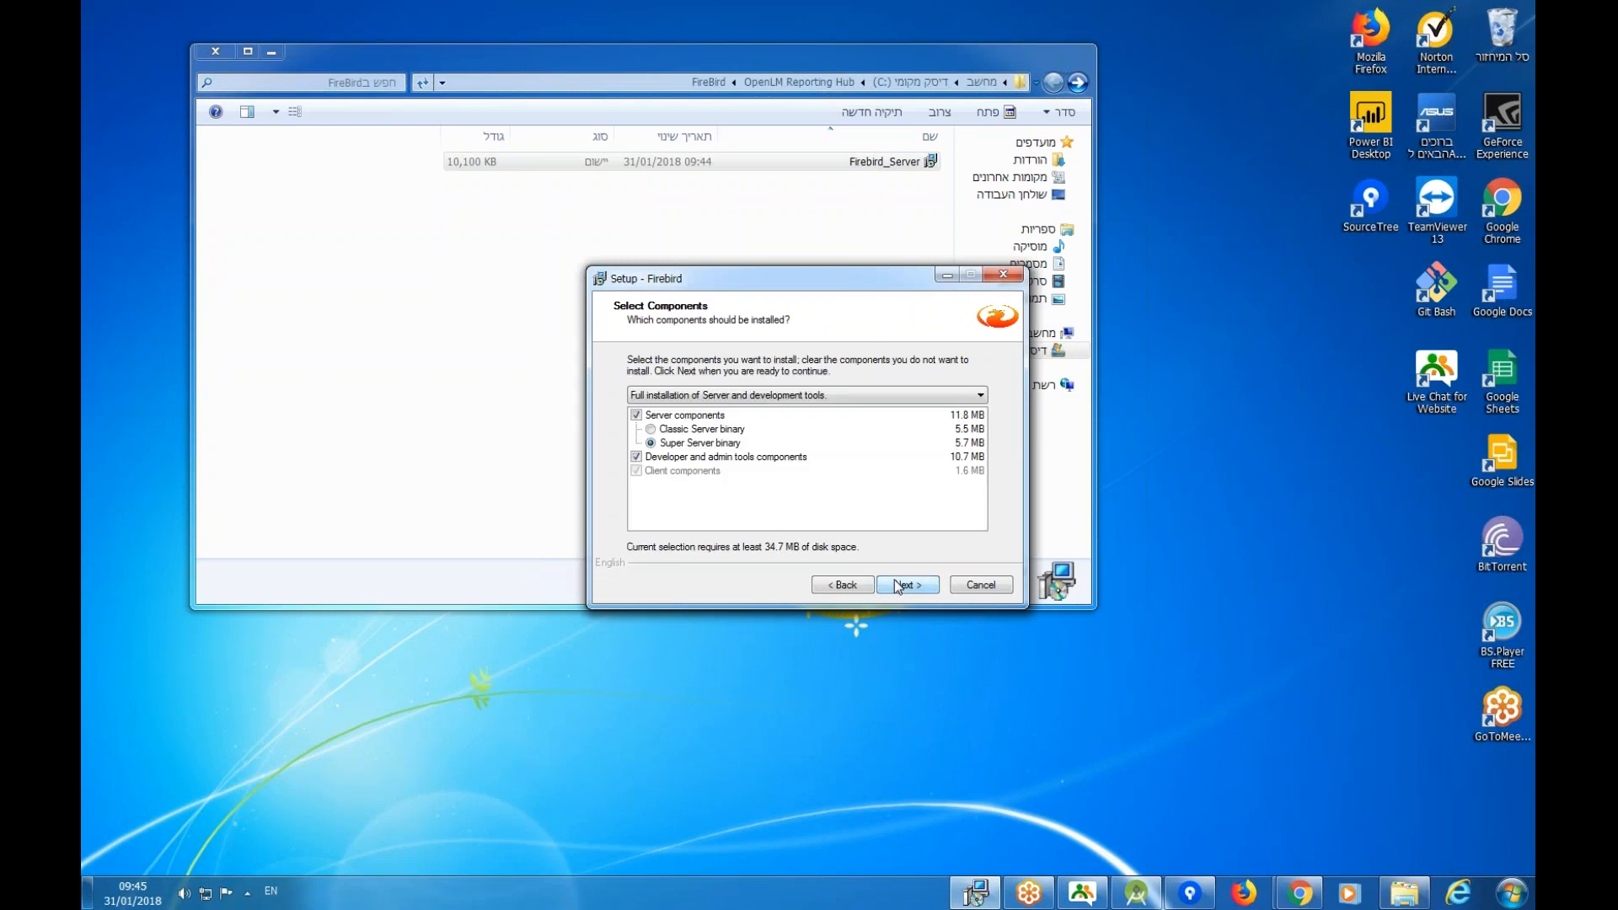
Keep default components, start menu folder and tasks, install Firebird 2.5.5, and finish without after-installation notes.
left_click(893, 579)
left_click(894, 579)
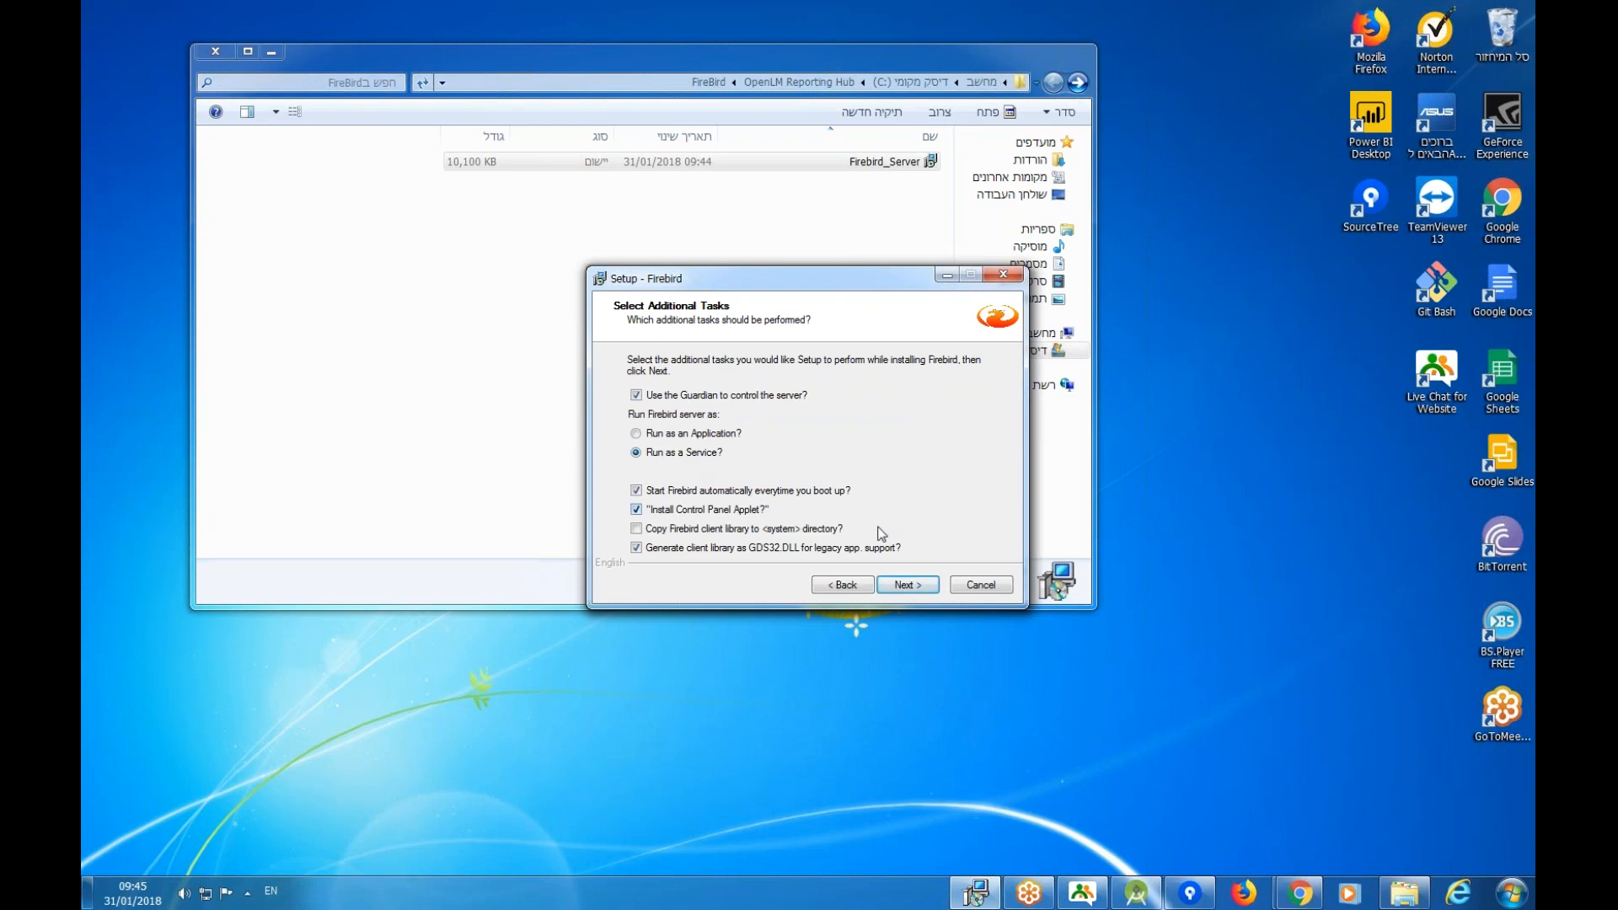
left_click(903, 584)
left_click(903, 584)
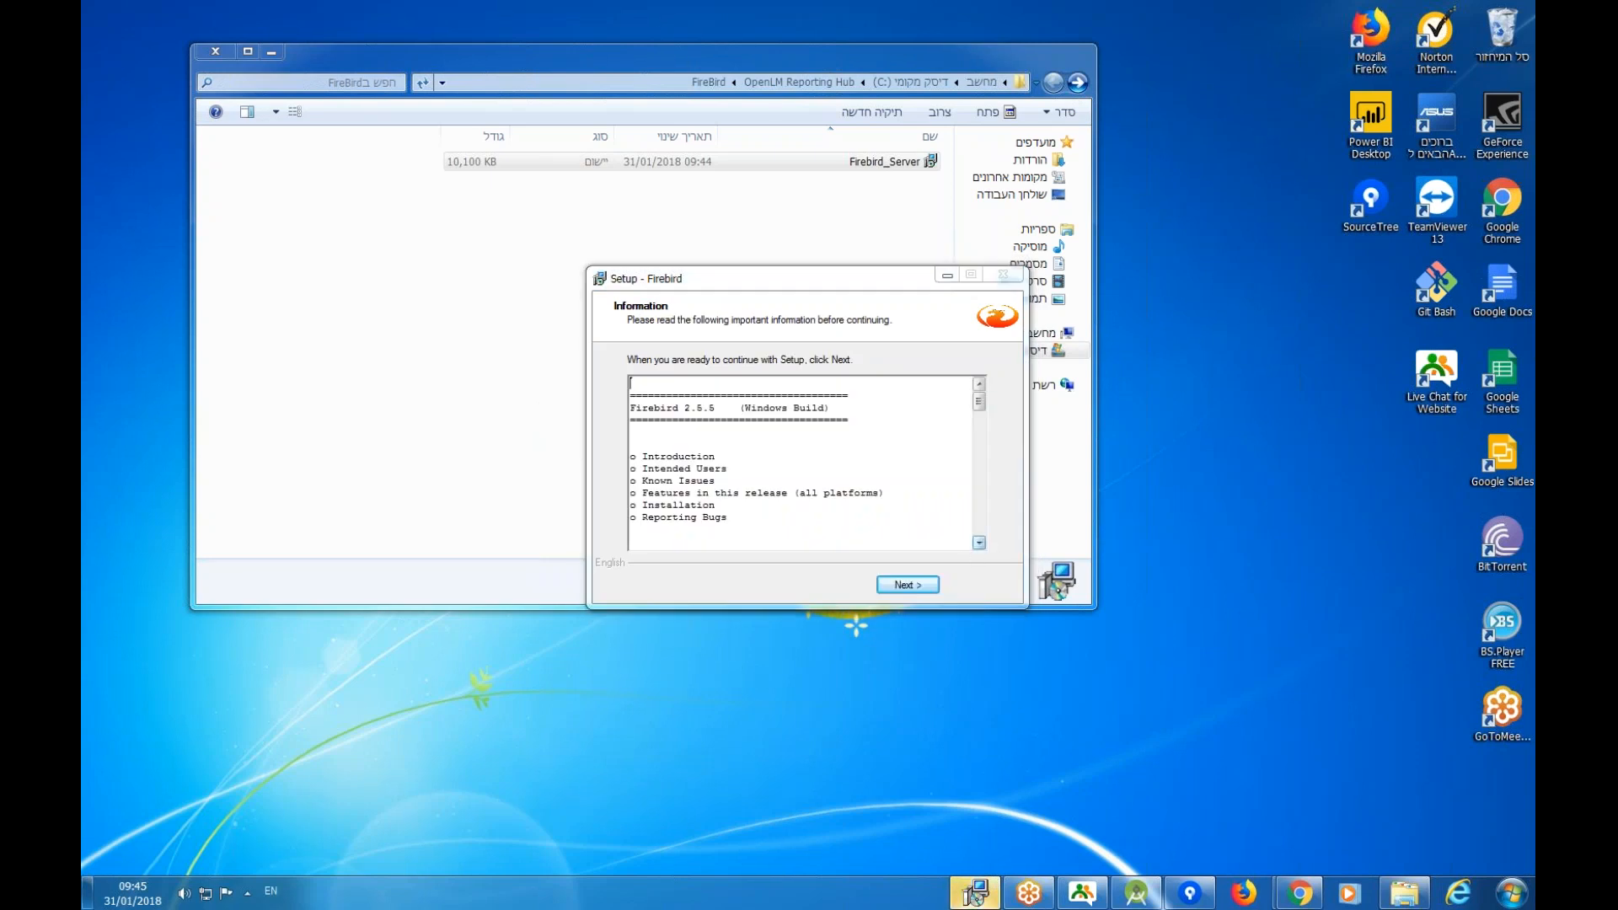
left_click(903, 585)
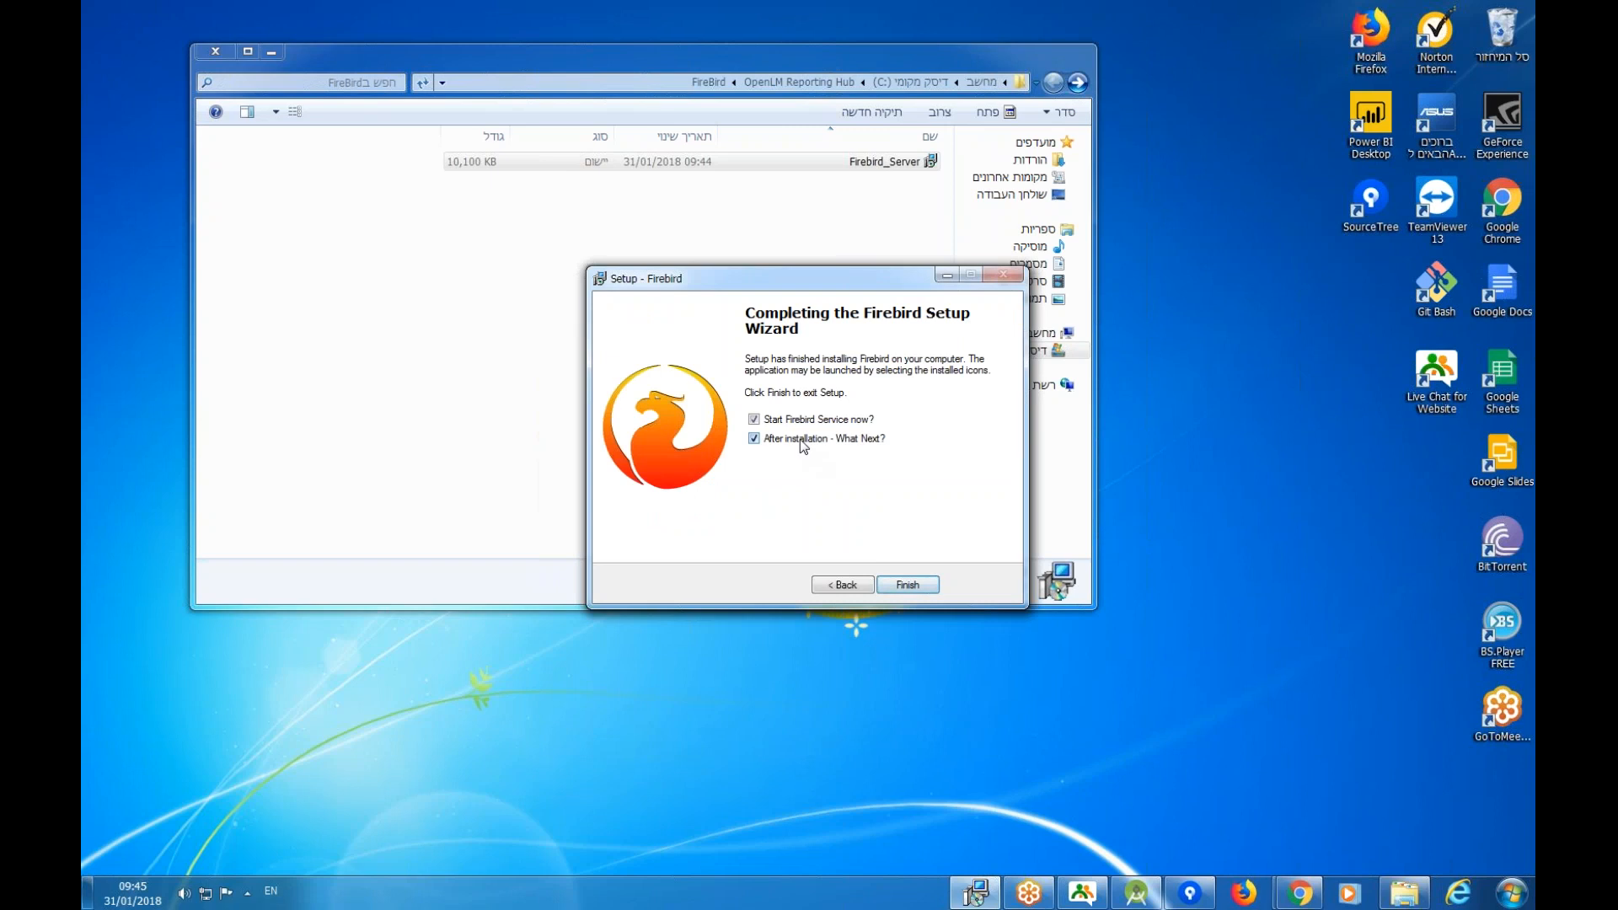
left_click(772, 440)
left_click(903, 585)
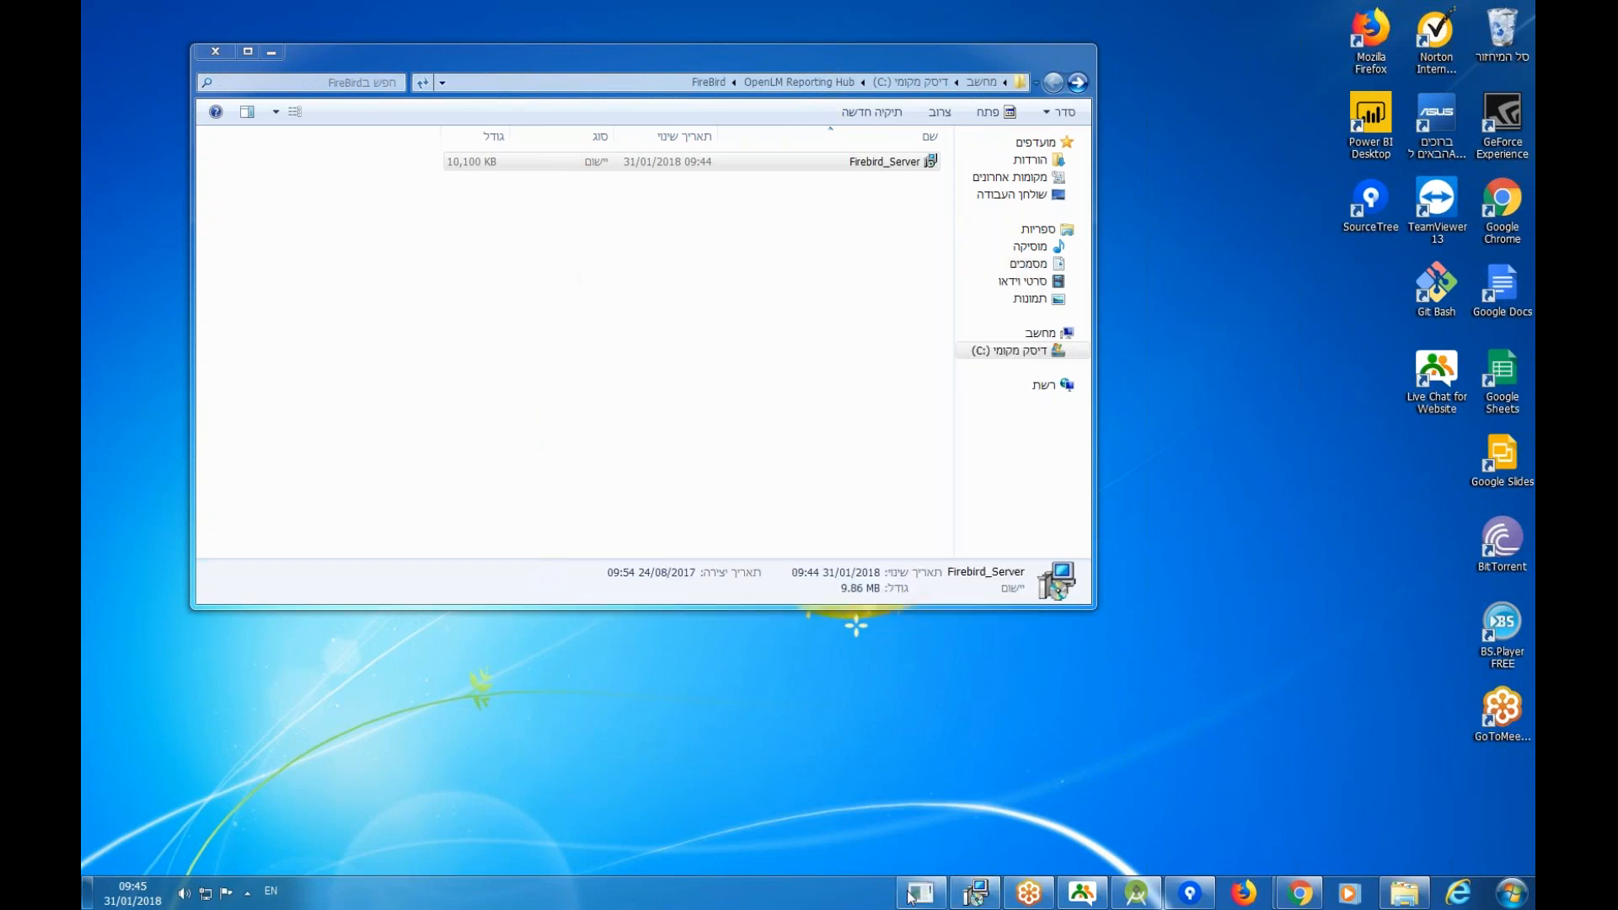
Launch Java JDK 8 from the Java folder and start installing JDK 8 Update 111 with default features.
left_click(741, 290)
left_click(1078, 84)
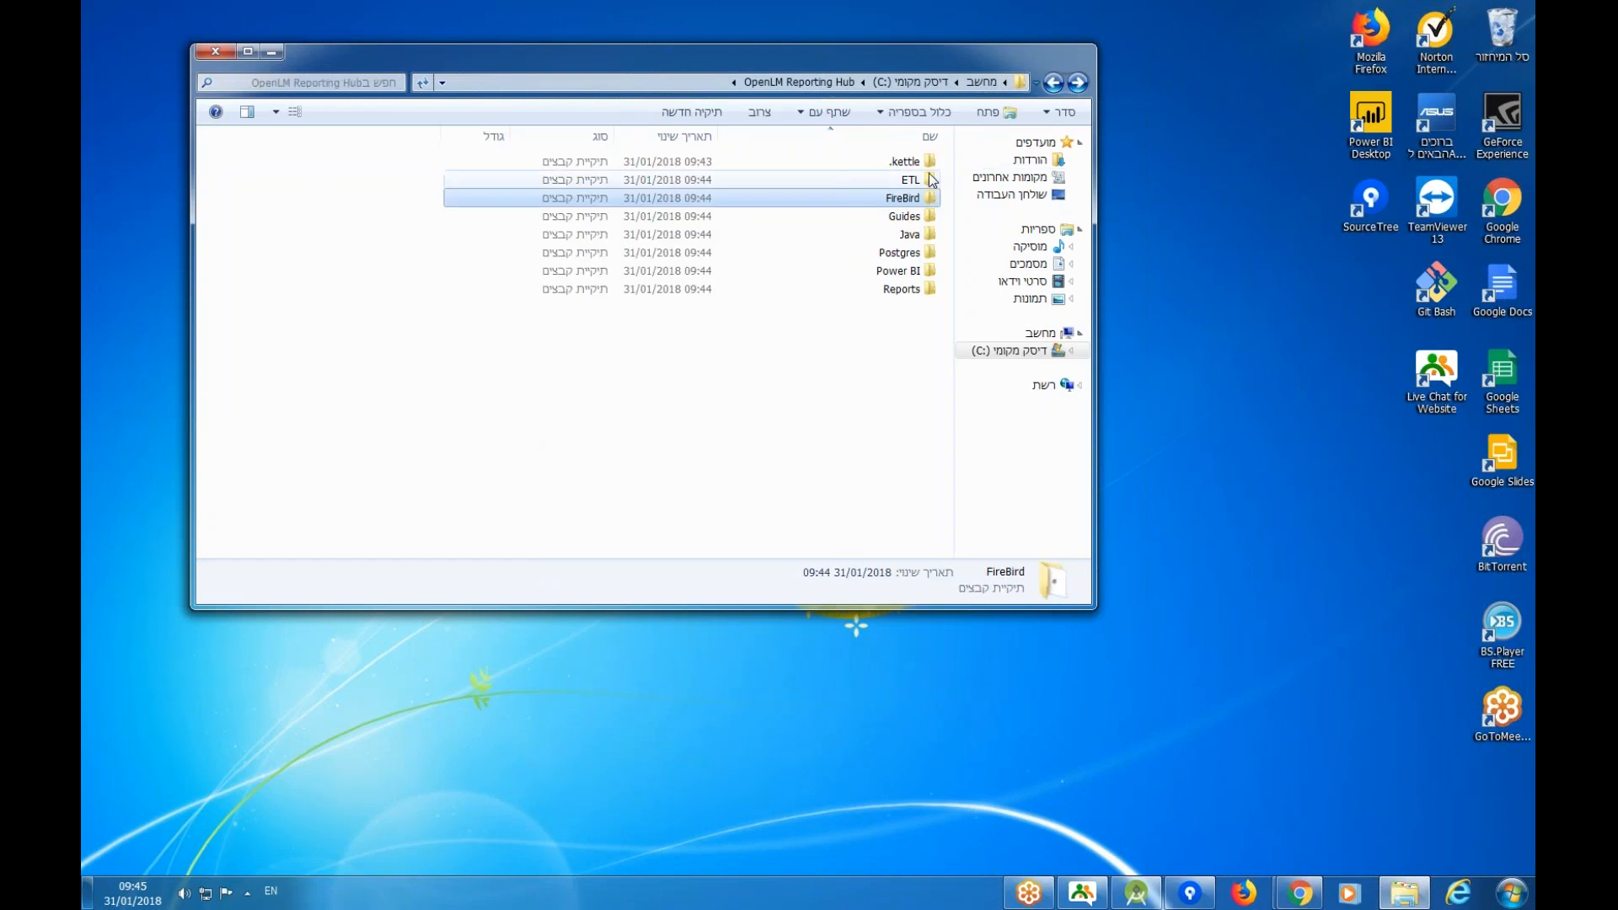
double_click(891, 237)
left_click(901, 163)
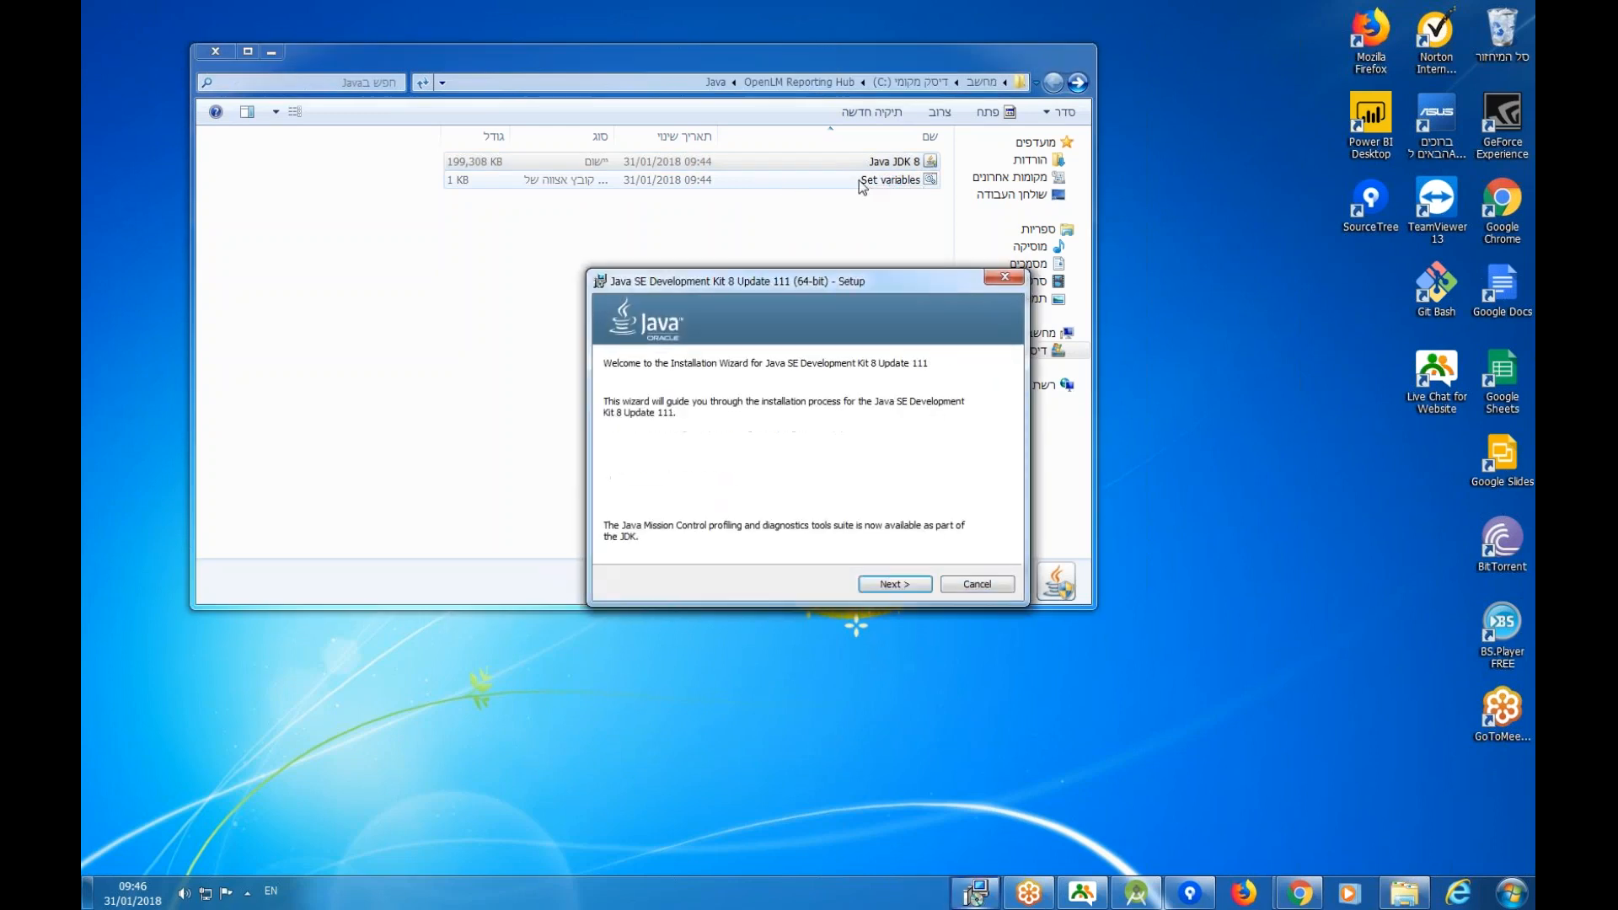
left_click(907, 584)
left_click(907, 584)
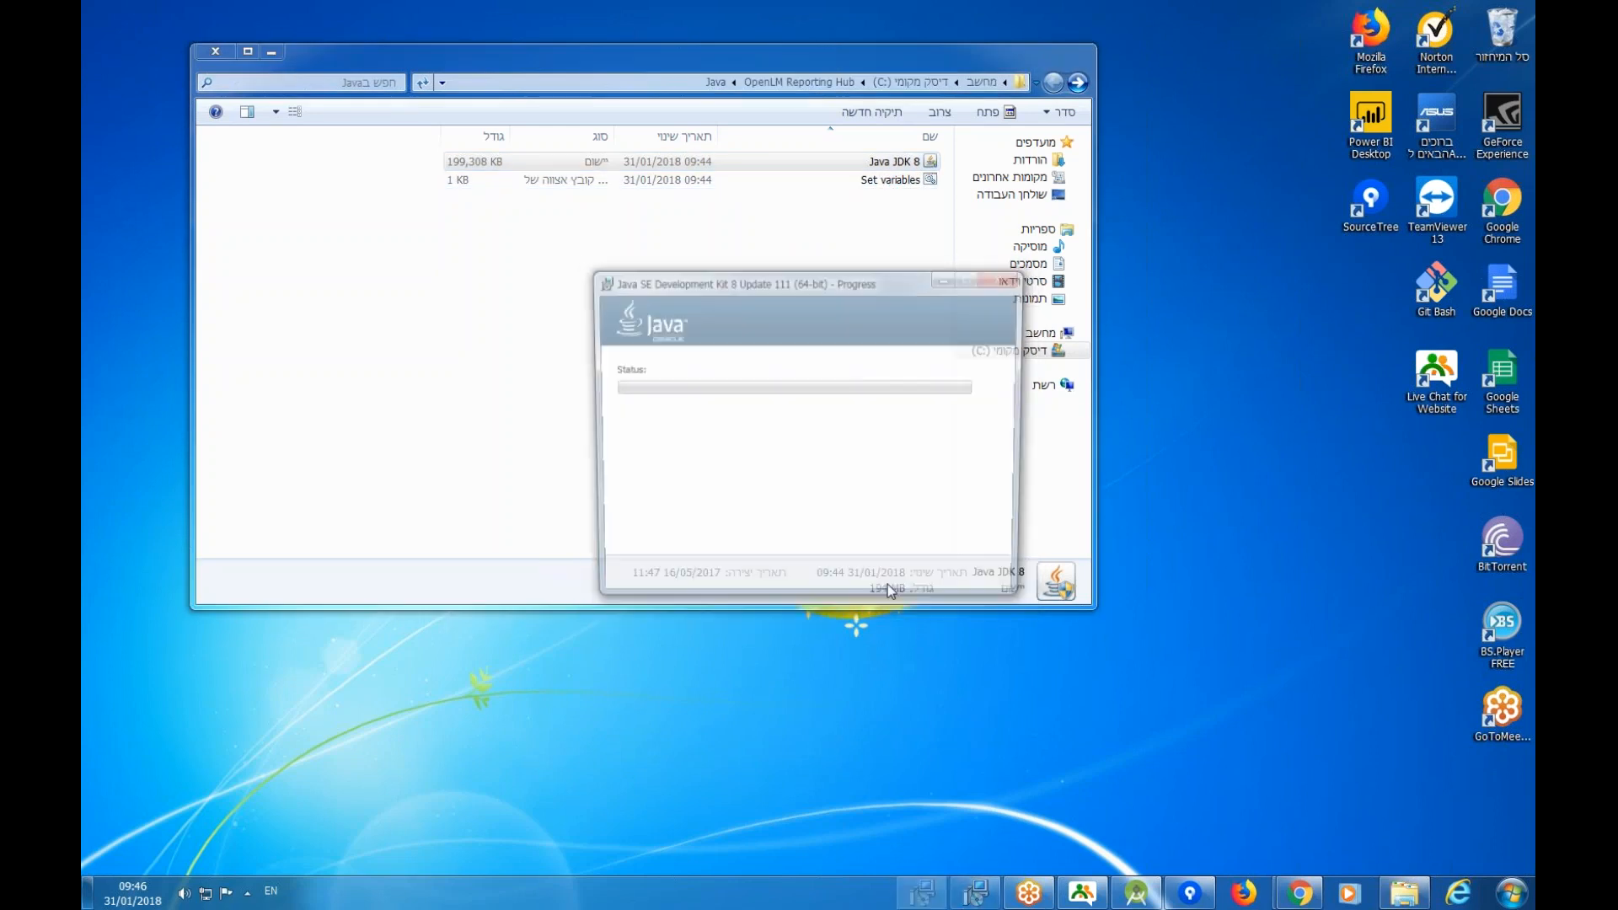
left_click(887, 187)
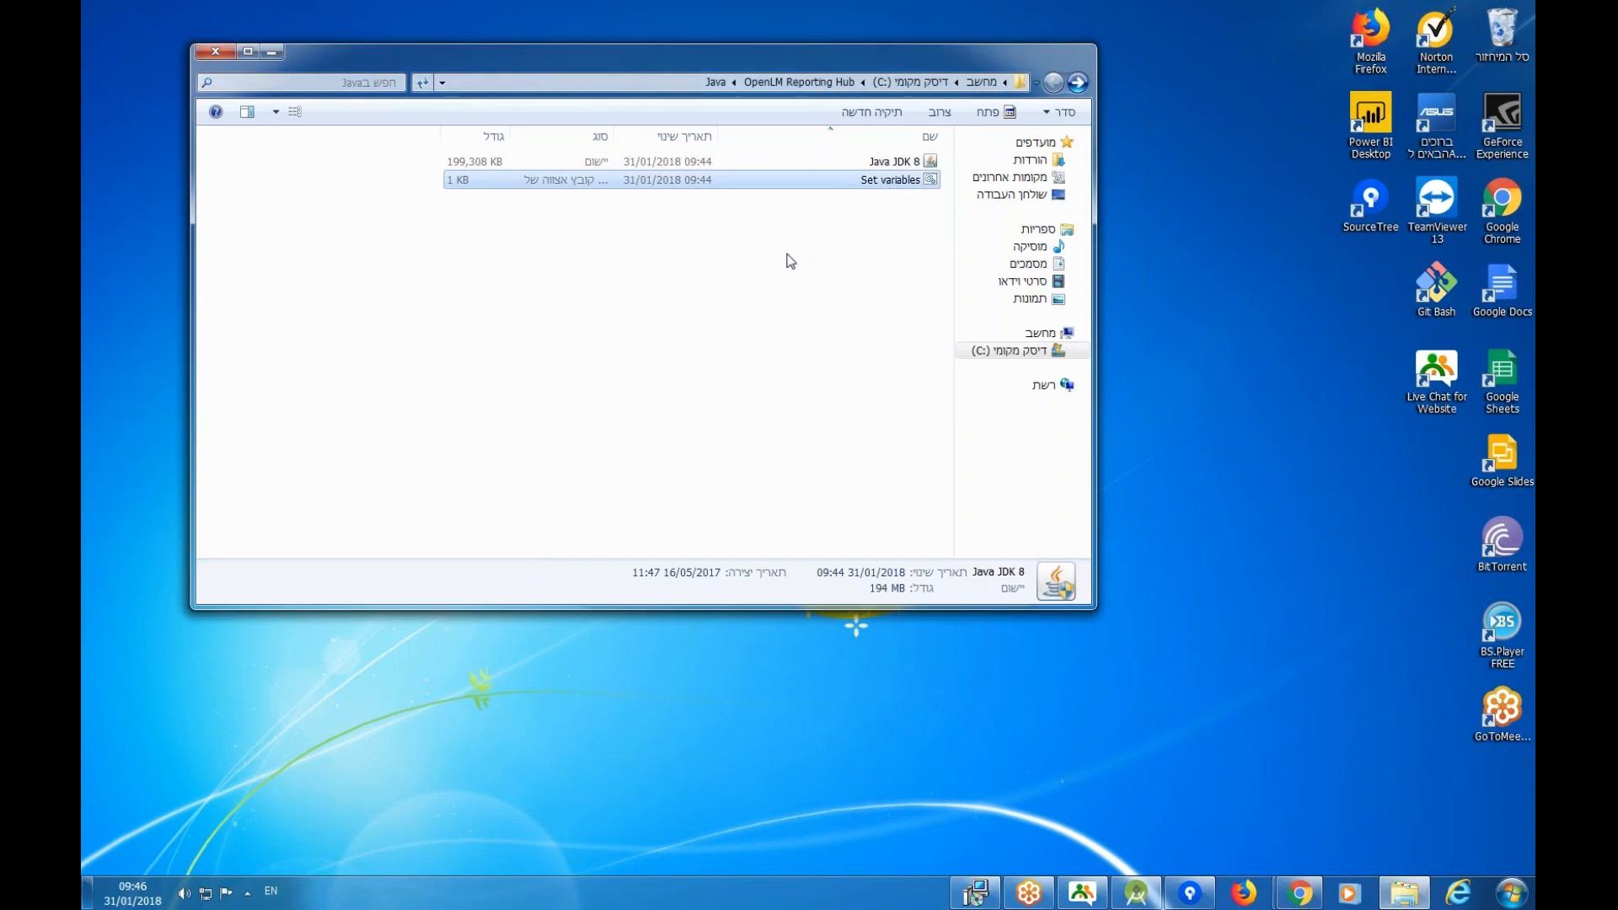
Run Set variables.bat to save the JAVA_HOME and KETTLE_HOME environment variables.
double_click(759, 180)
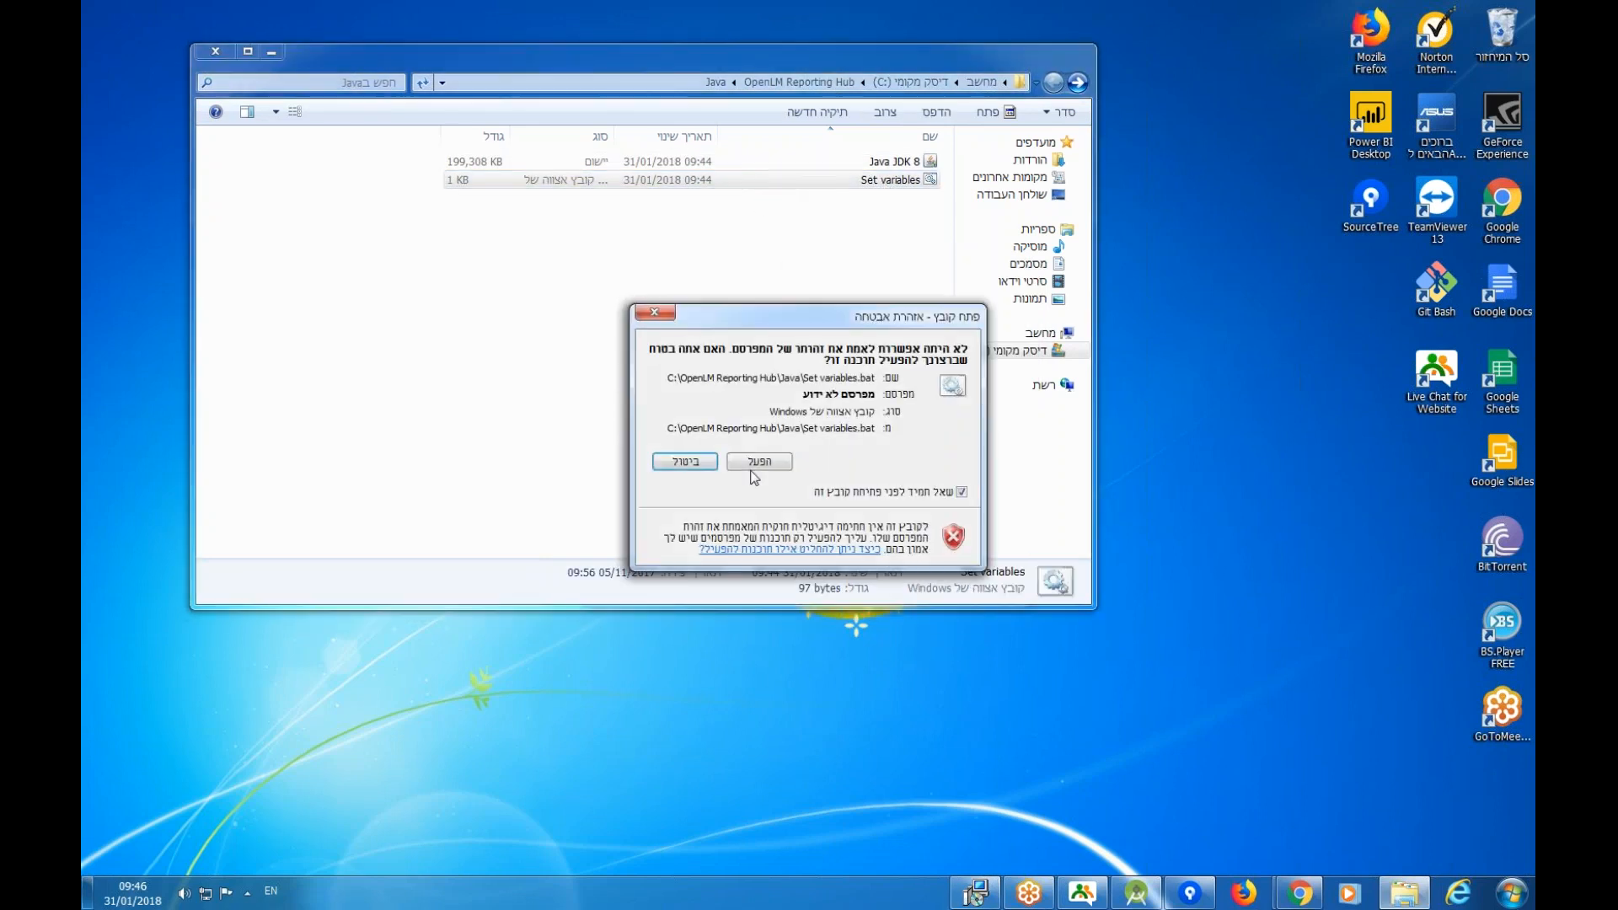
left_click(756, 463)
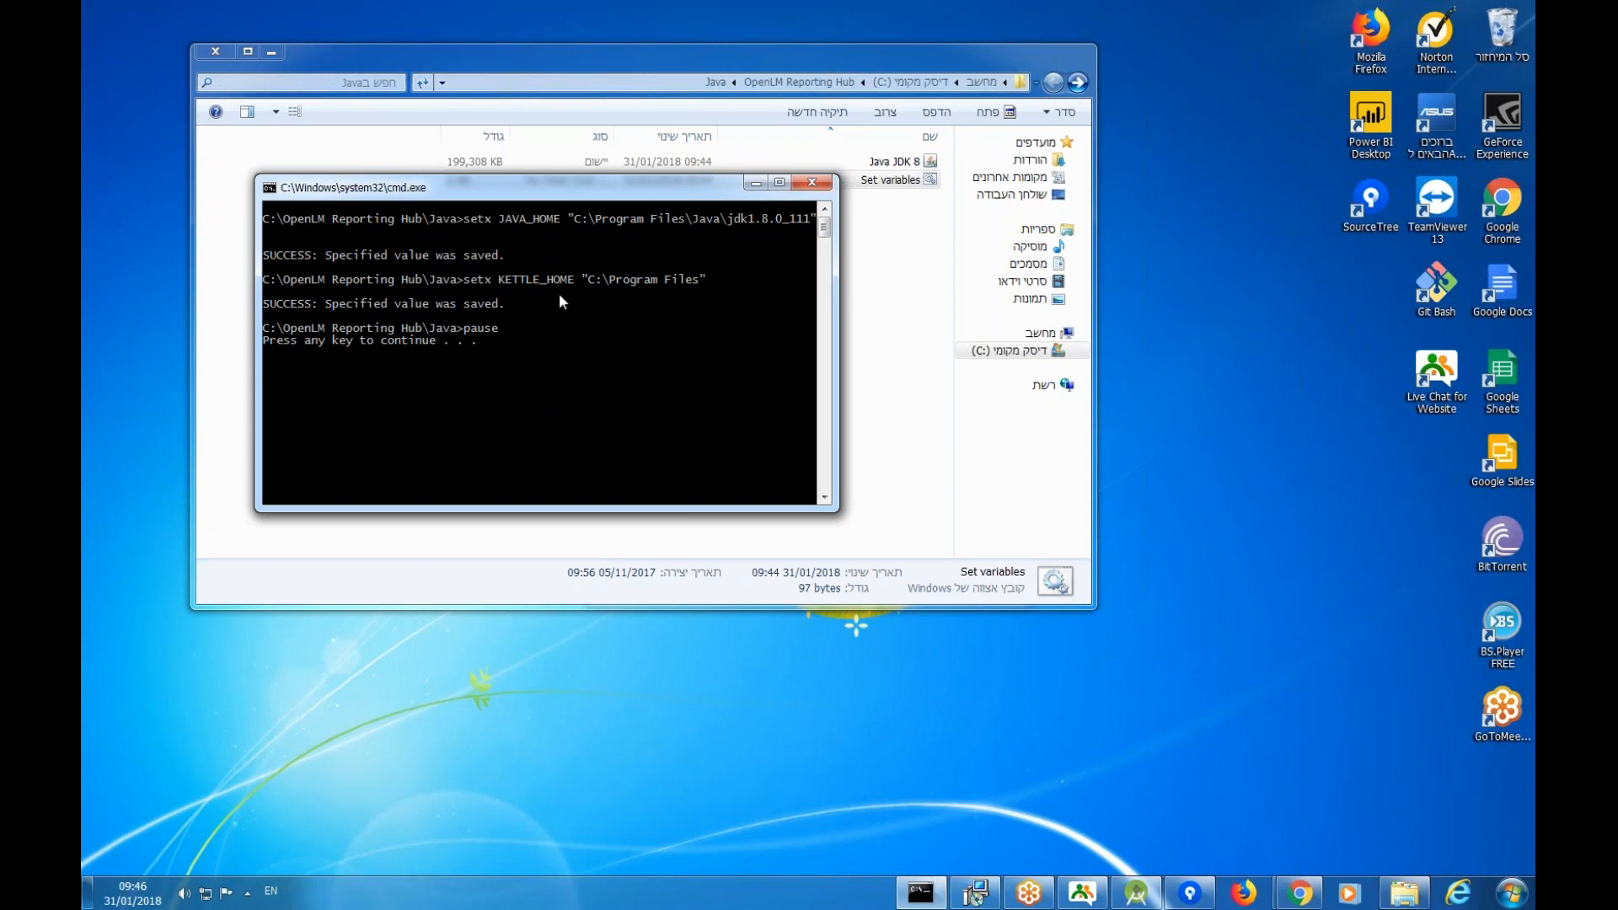
key("Return")
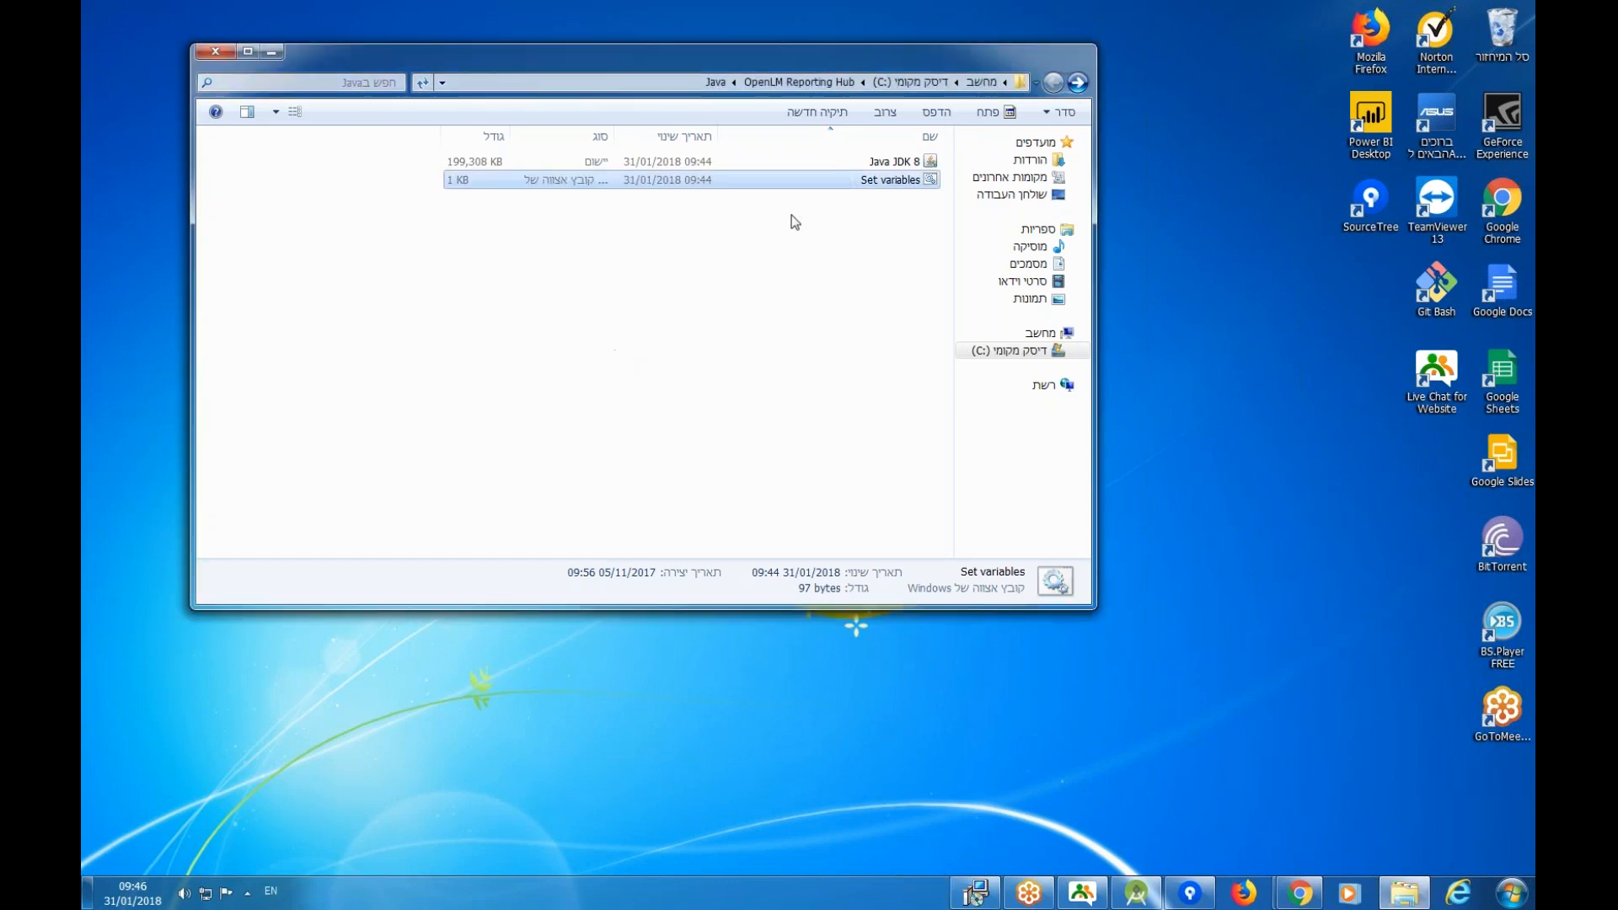
Finish the JDK install with the default JRE folder, then return to OpenLM Reporting Hub.
left_click(975, 895)
left_click_drag(770, 291, 665, 234)
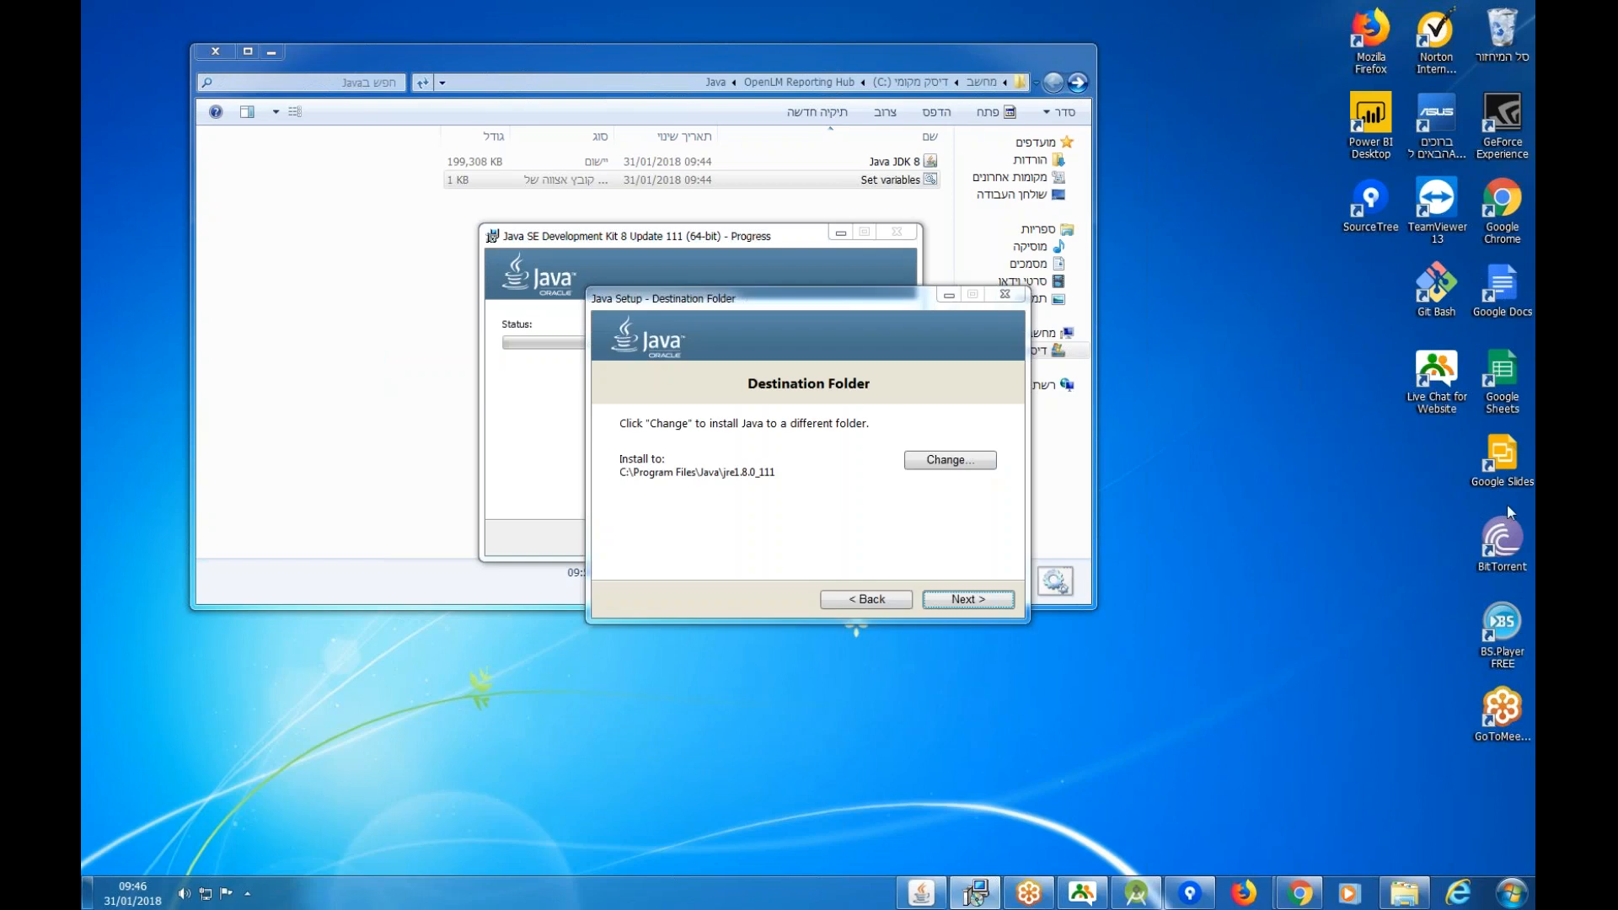
left_click(961, 599)
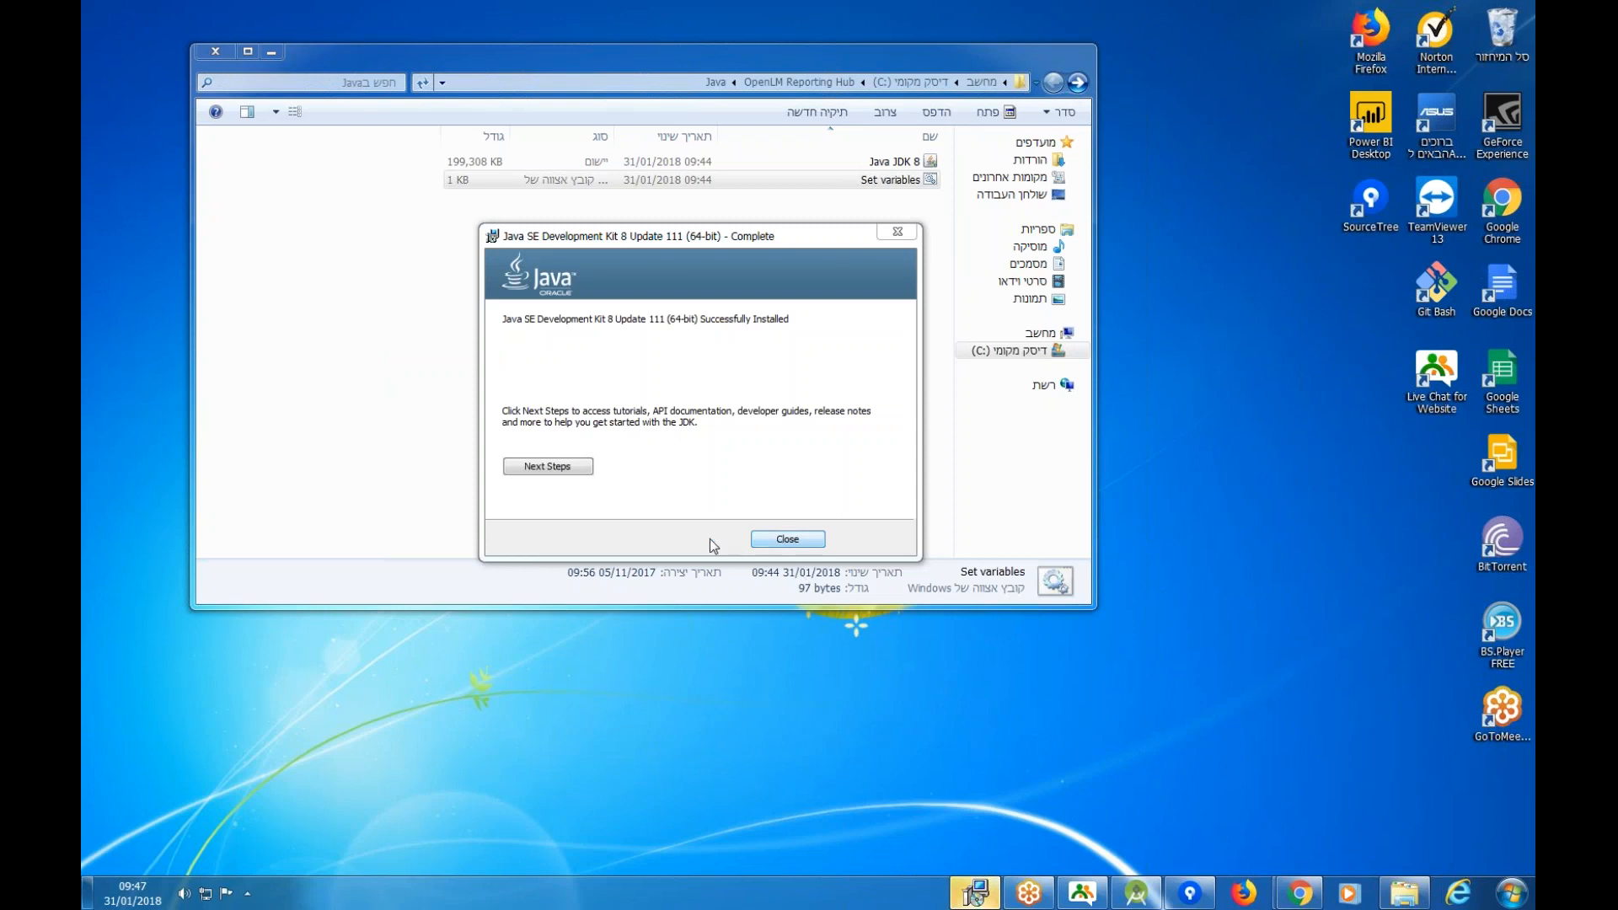
left_click(776, 539)
left_click(1078, 82)
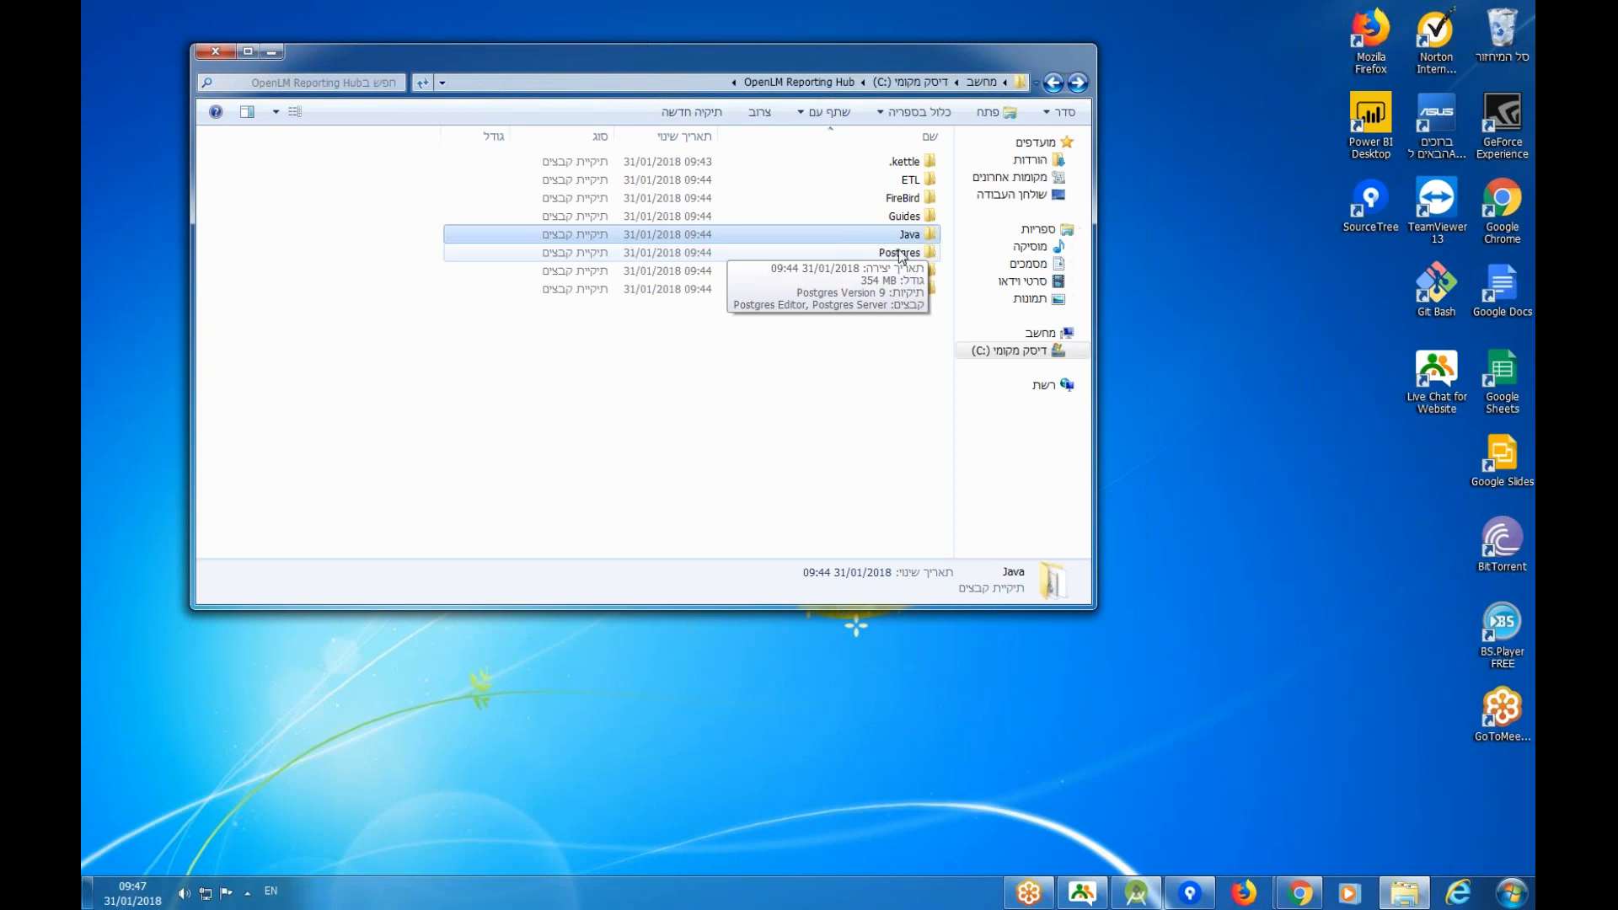
Launch Postgres Server from the Postgres folder, starting the Visual C++ 2013 Redistributable setup.
double_click(899, 253)
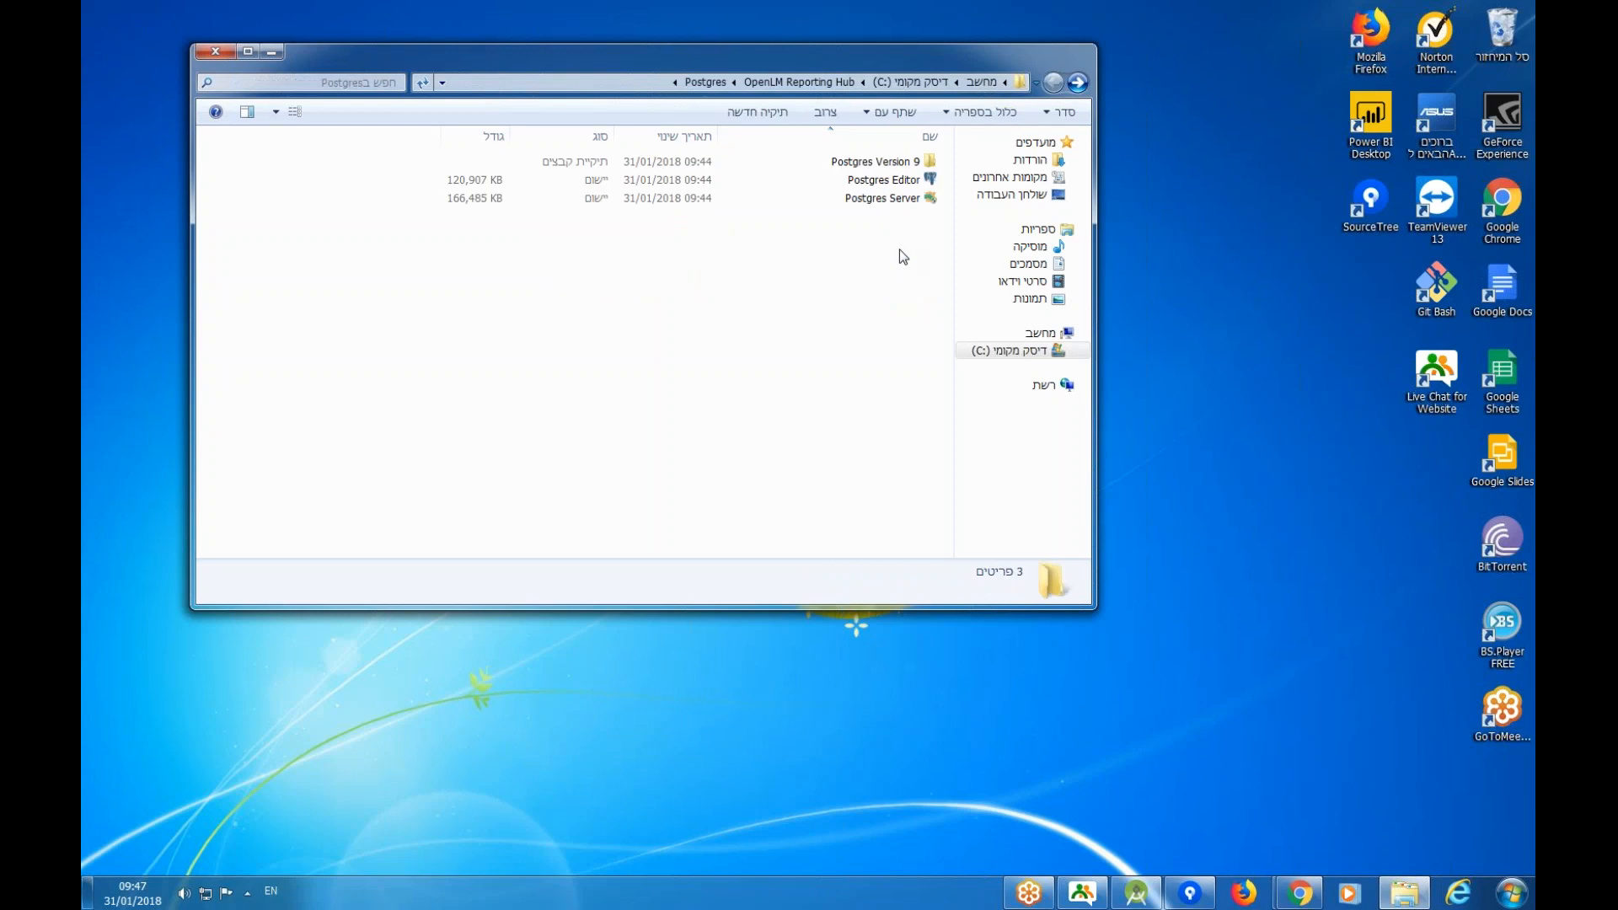
left_click(881, 161)
left_click(874, 174)
left_click(877, 161)
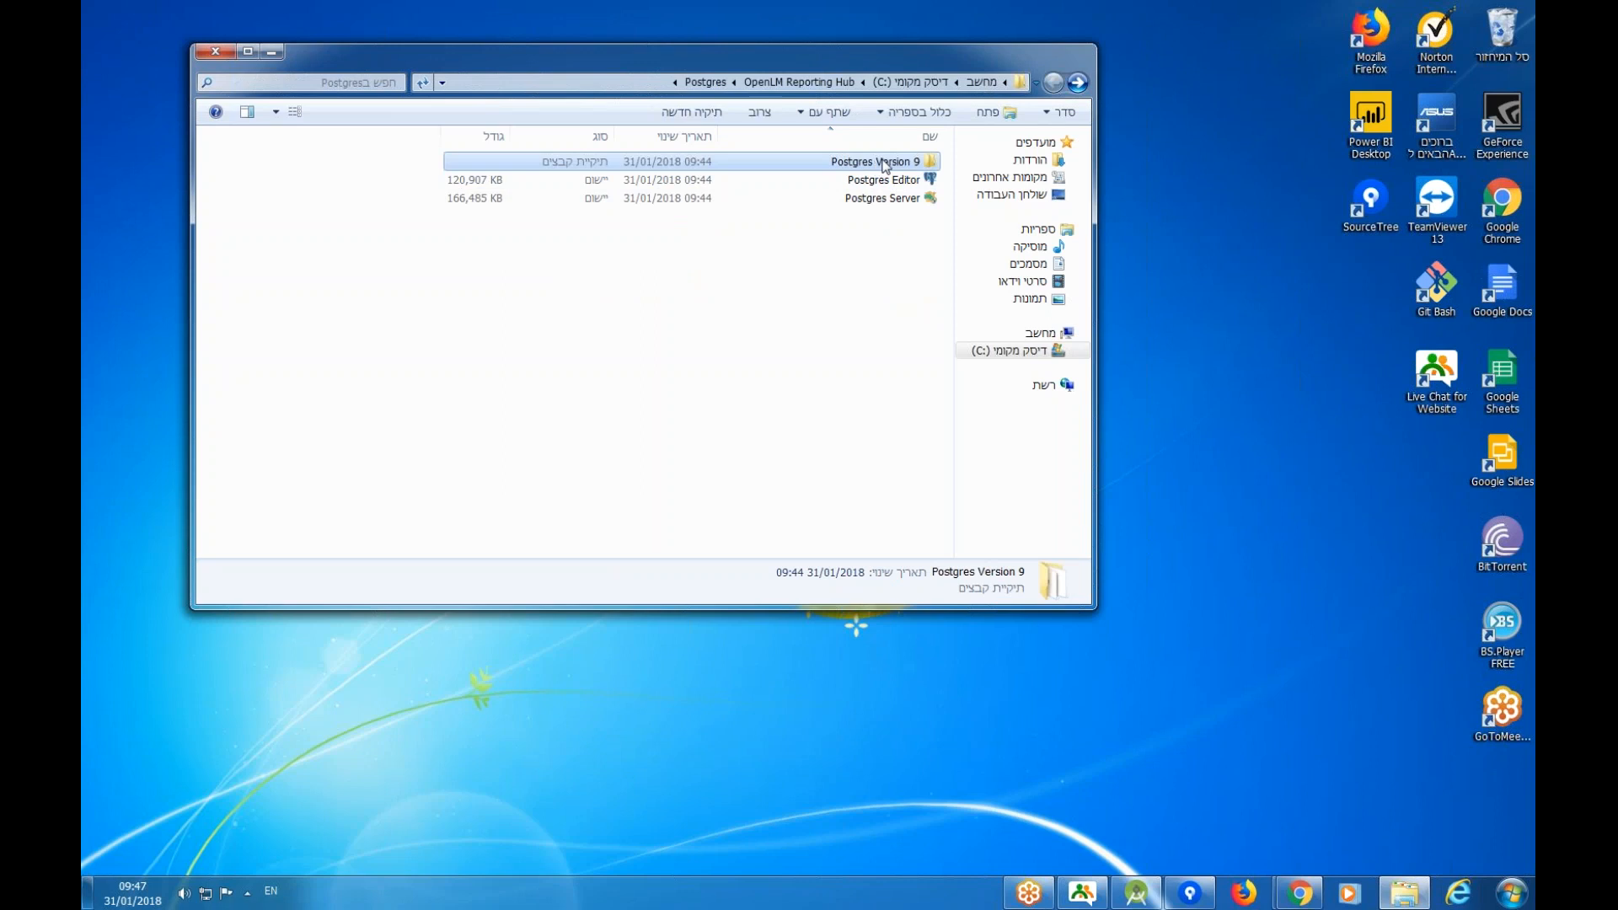
left_click(881, 202)
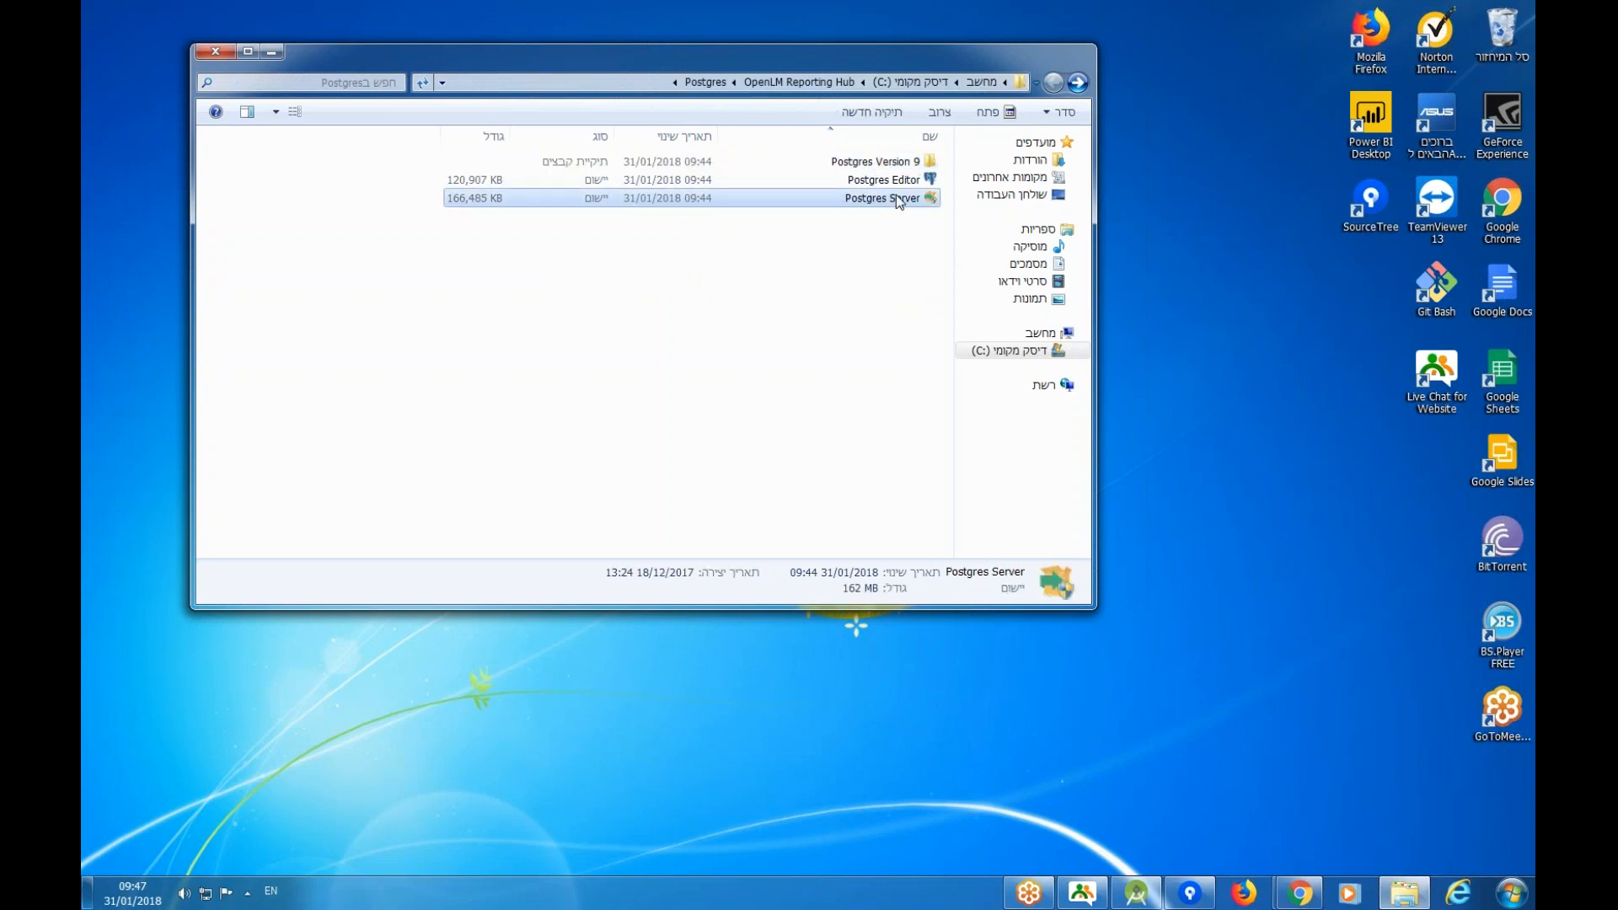
left_click(900, 185)
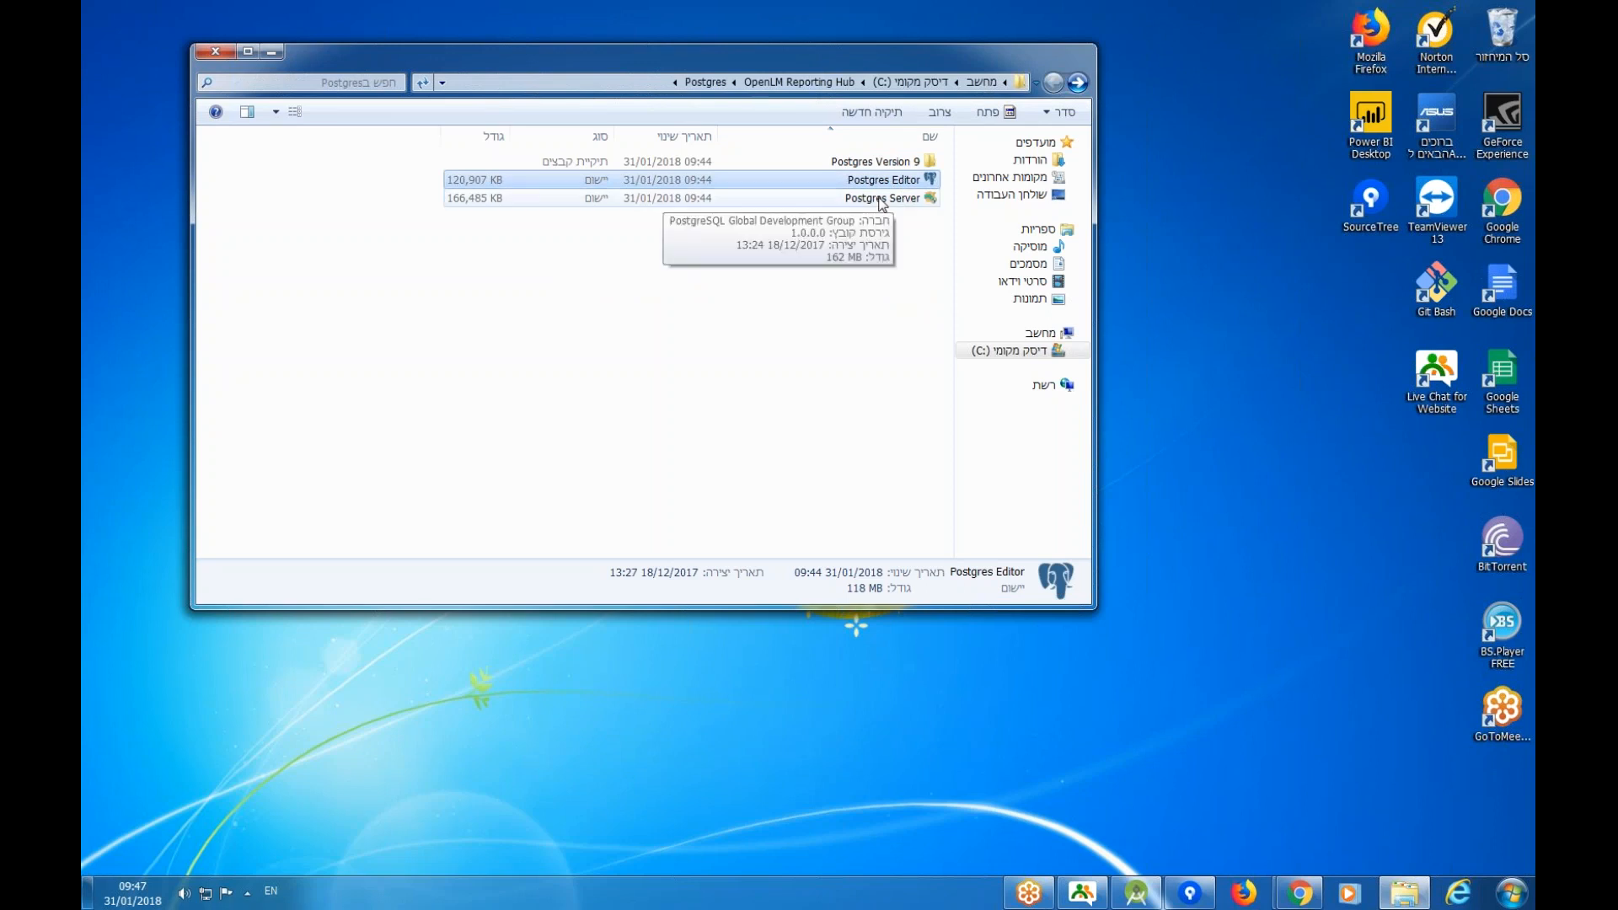
left_click(881, 200)
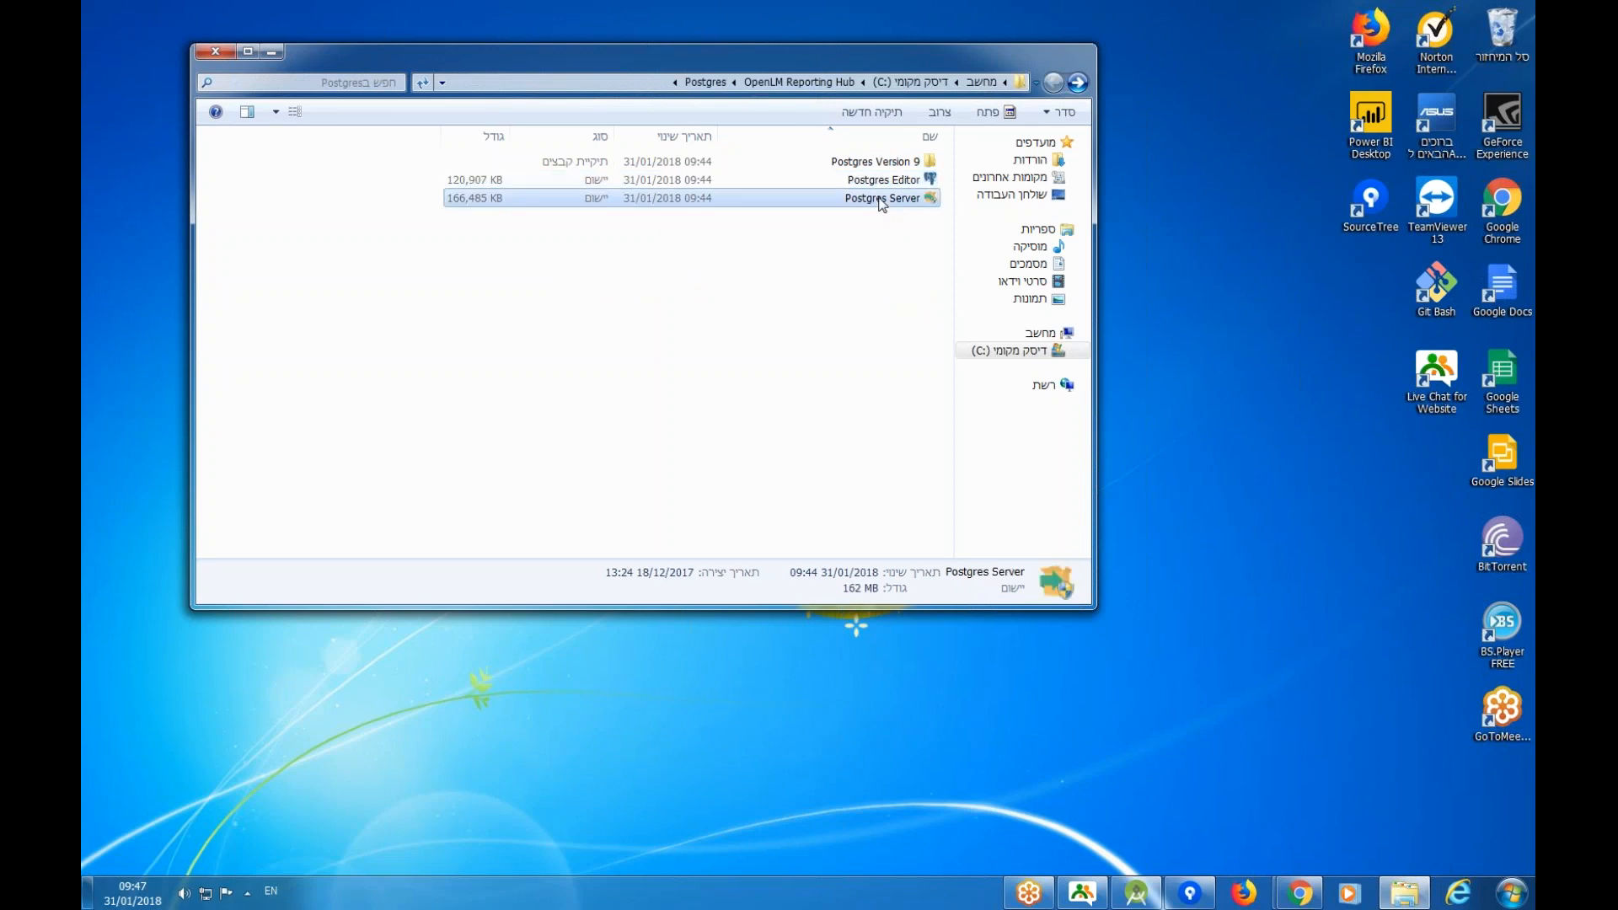
double_click(881, 203)
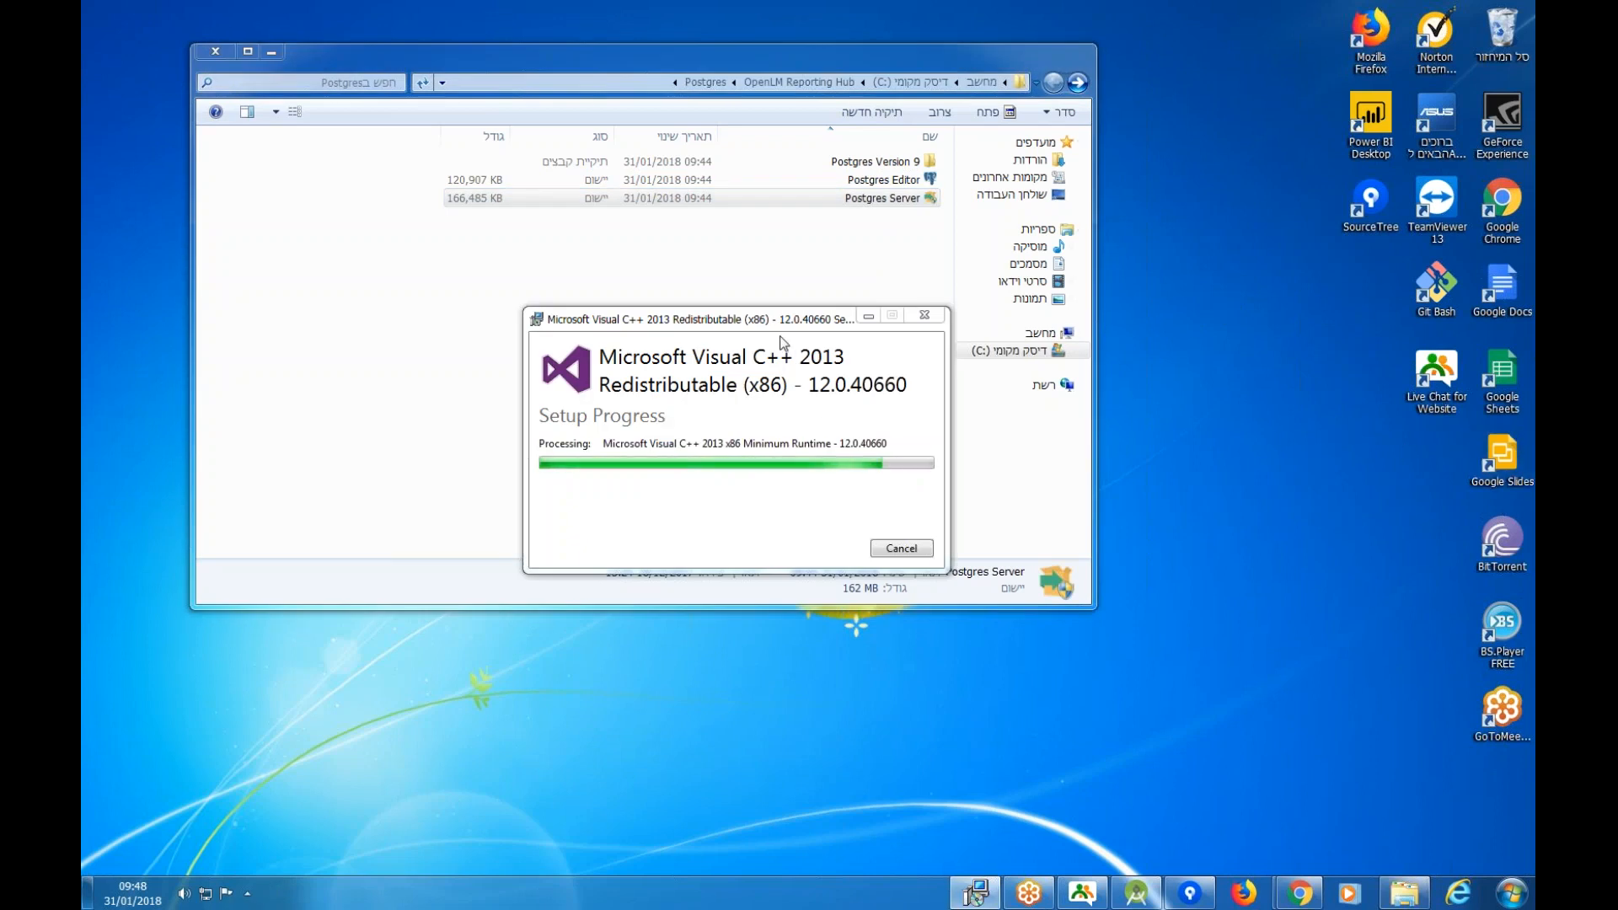
Keep the default PostgreSQL installation and data directories, leaving Stack Builder out of the components.
left_click_drag(780, 327, 769, 285)
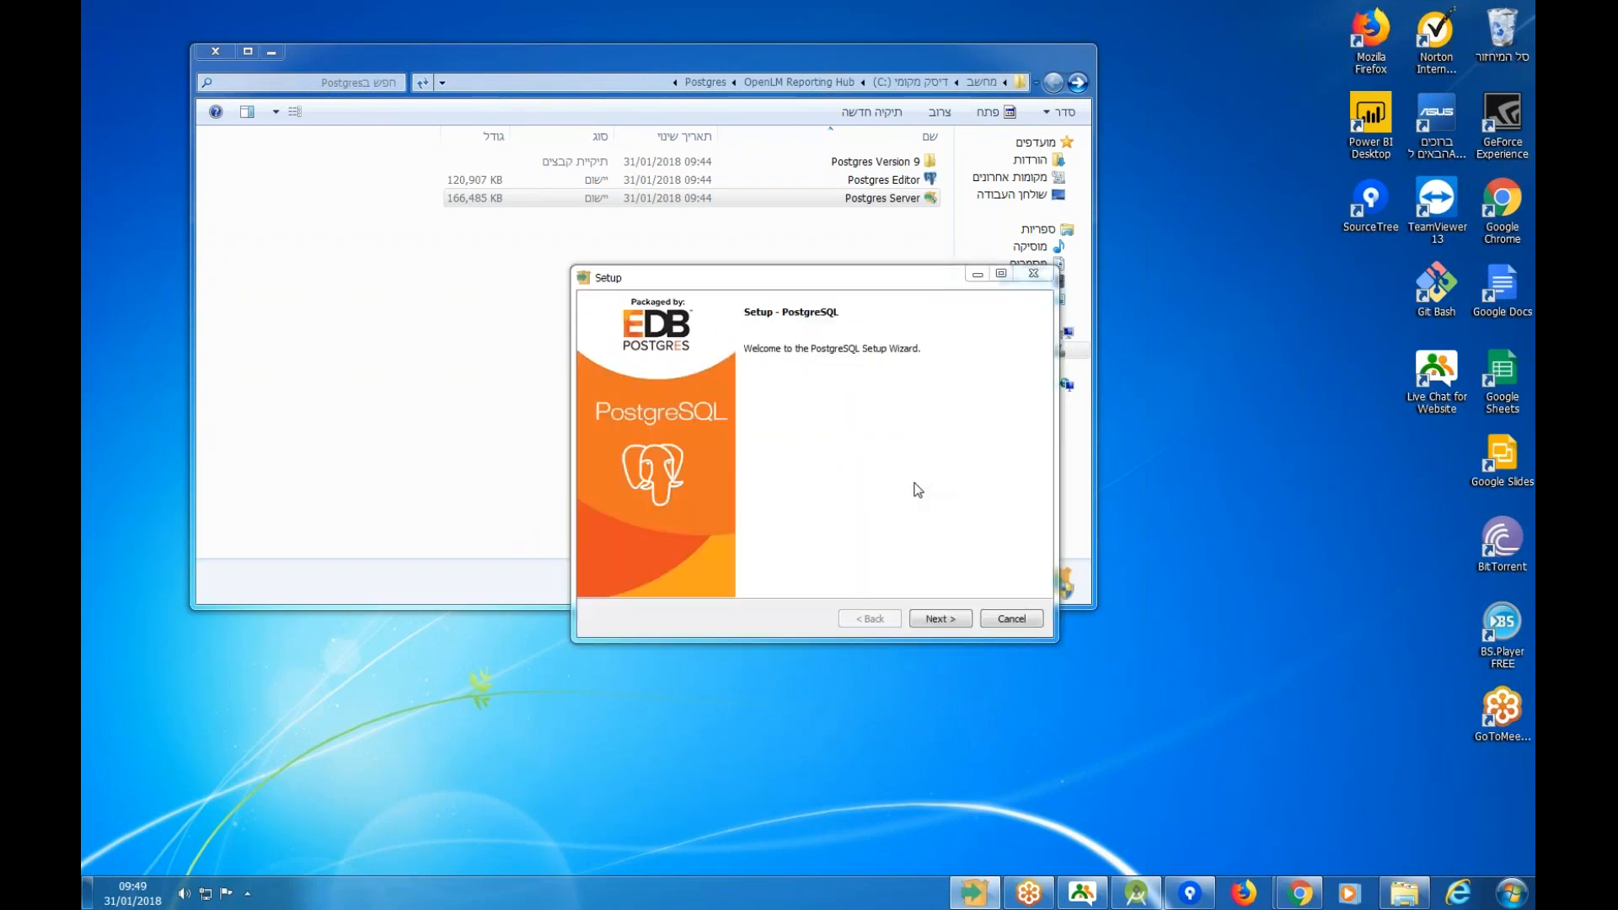
left_click(932, 618)
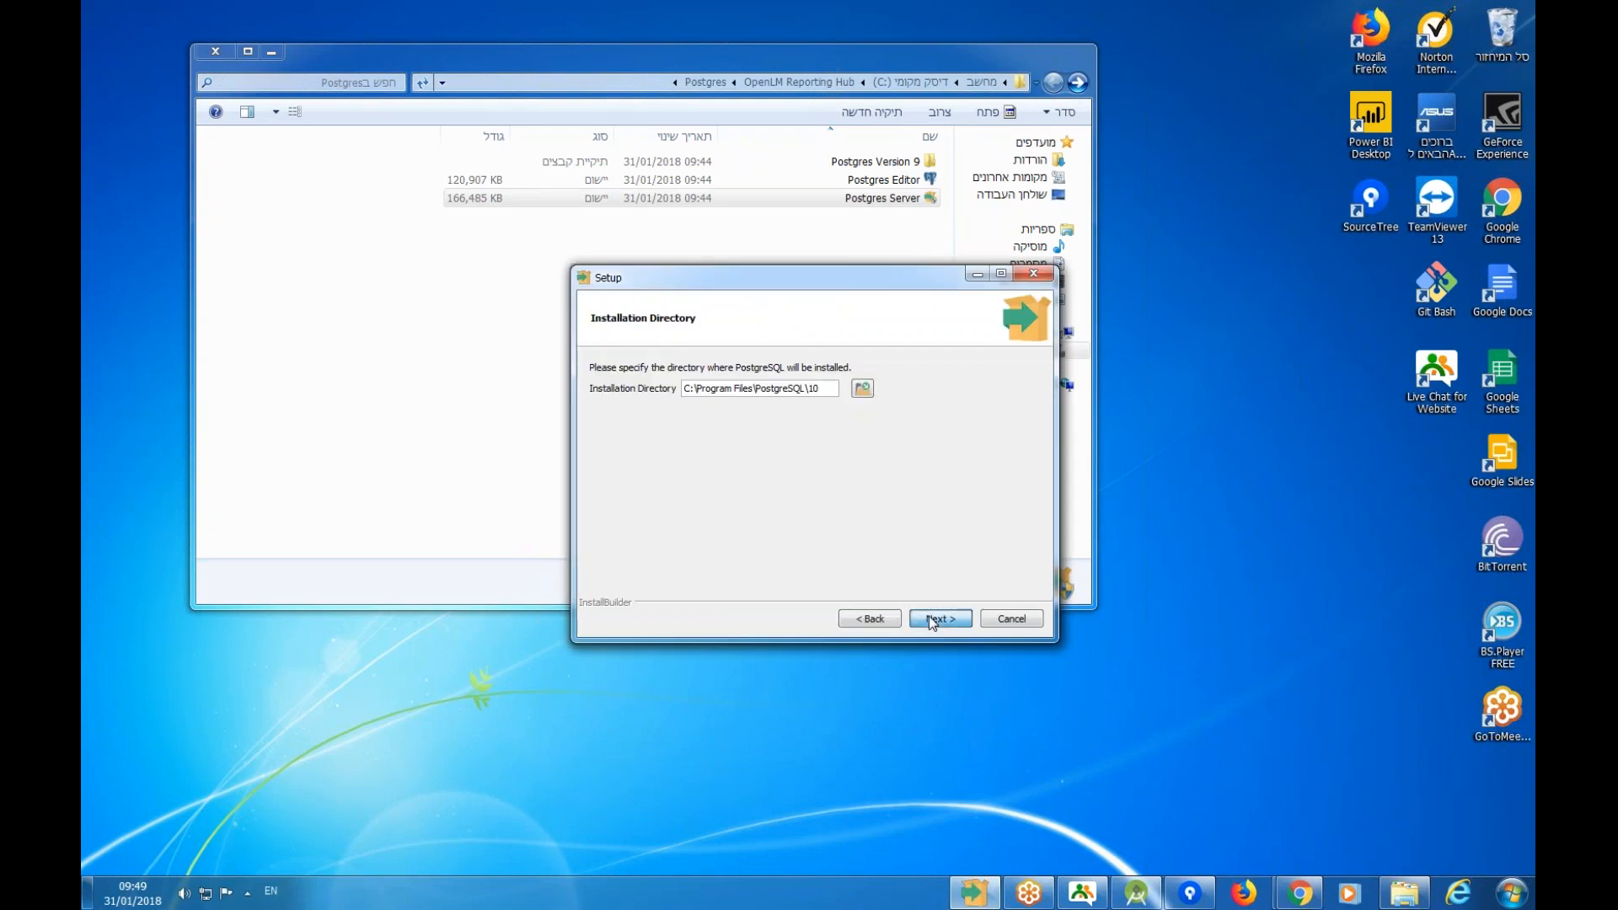
left_click(932, 620)
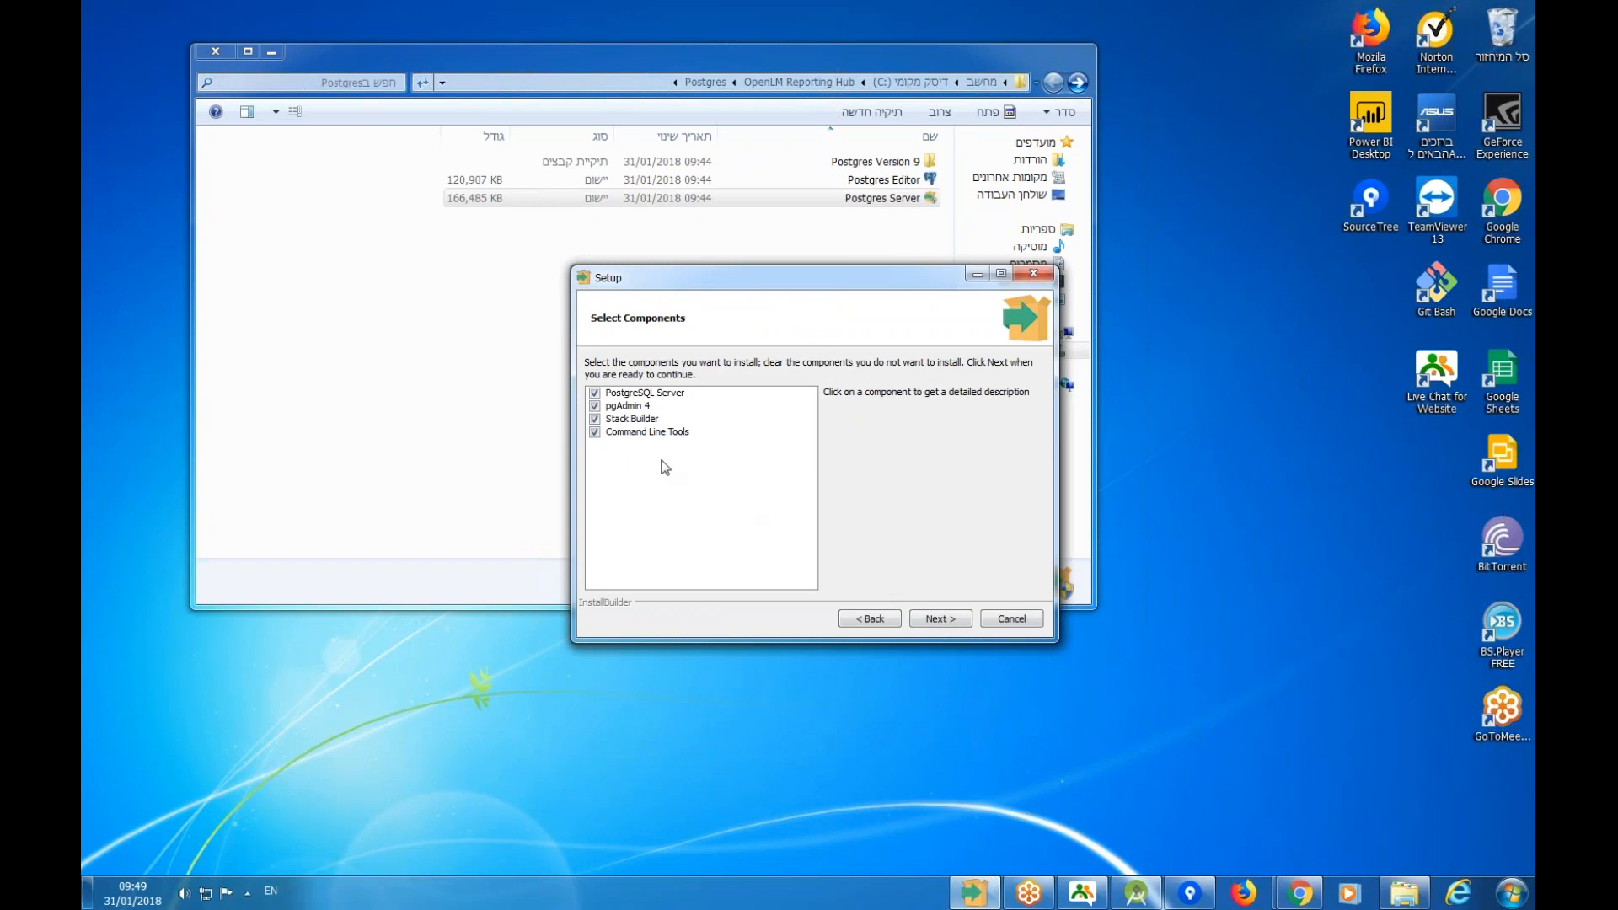
left_click(596, 419)
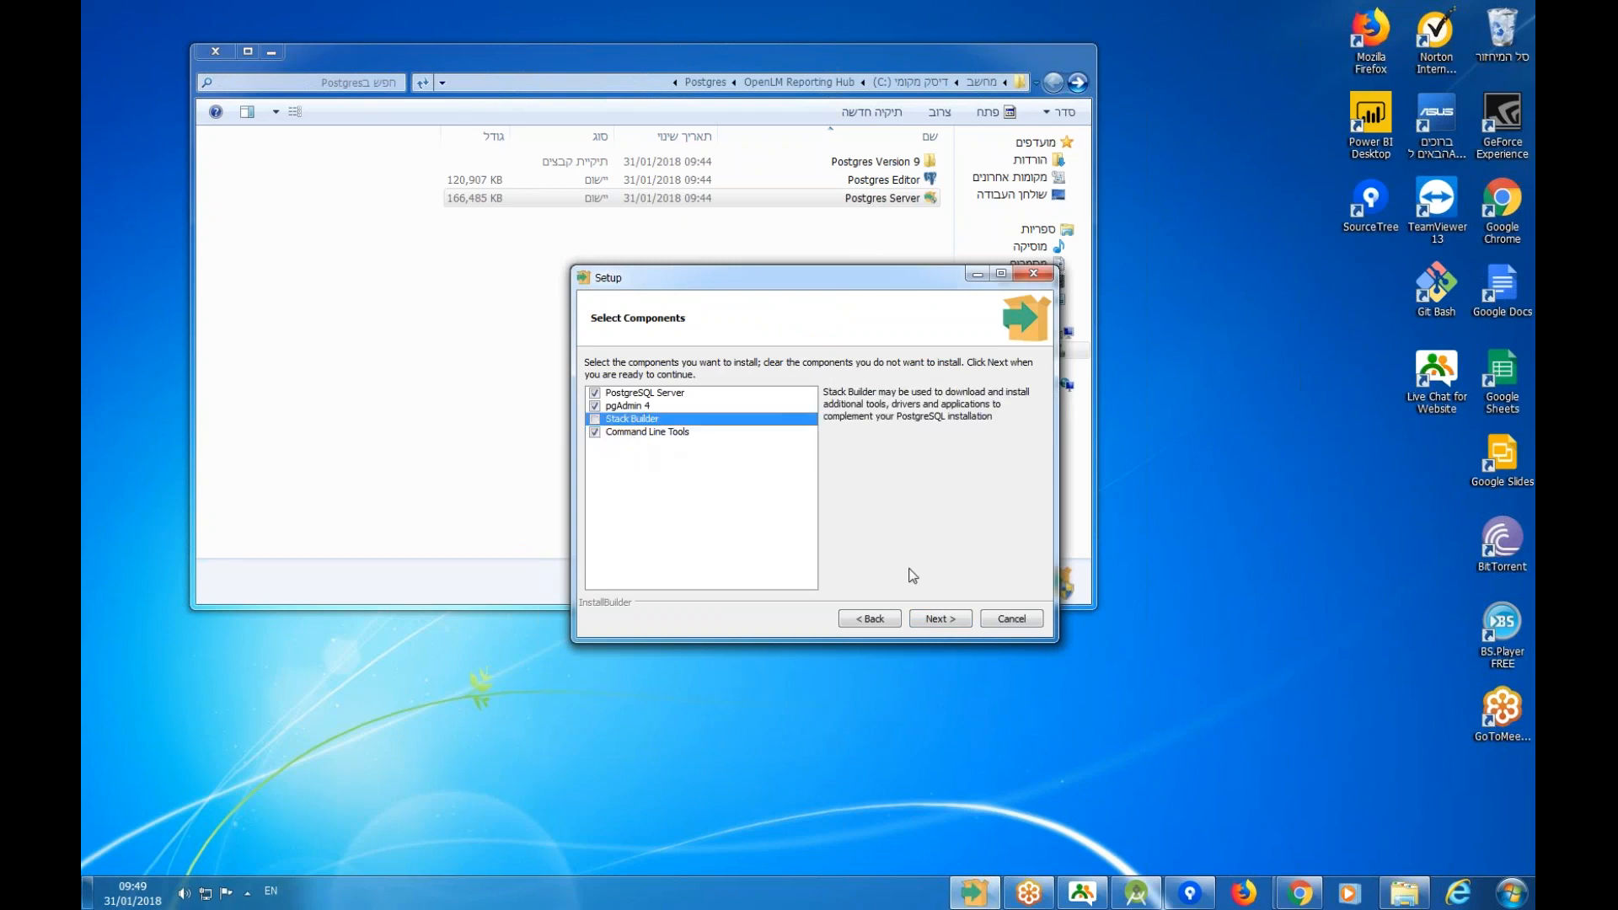
left_click(939, 618)
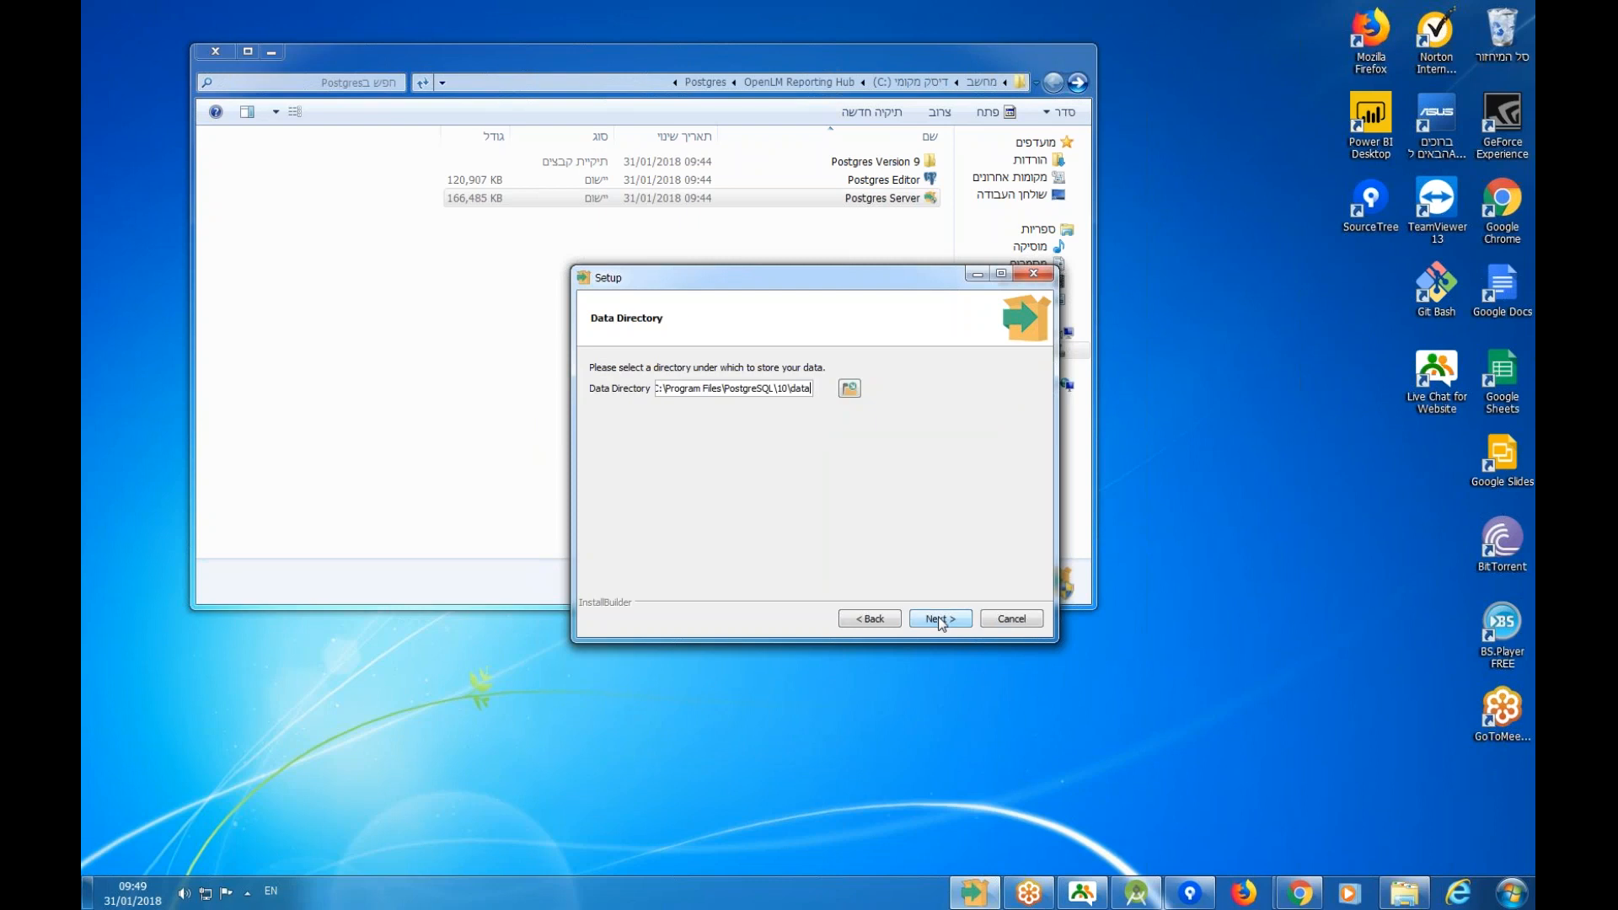
left_click(926, 618)
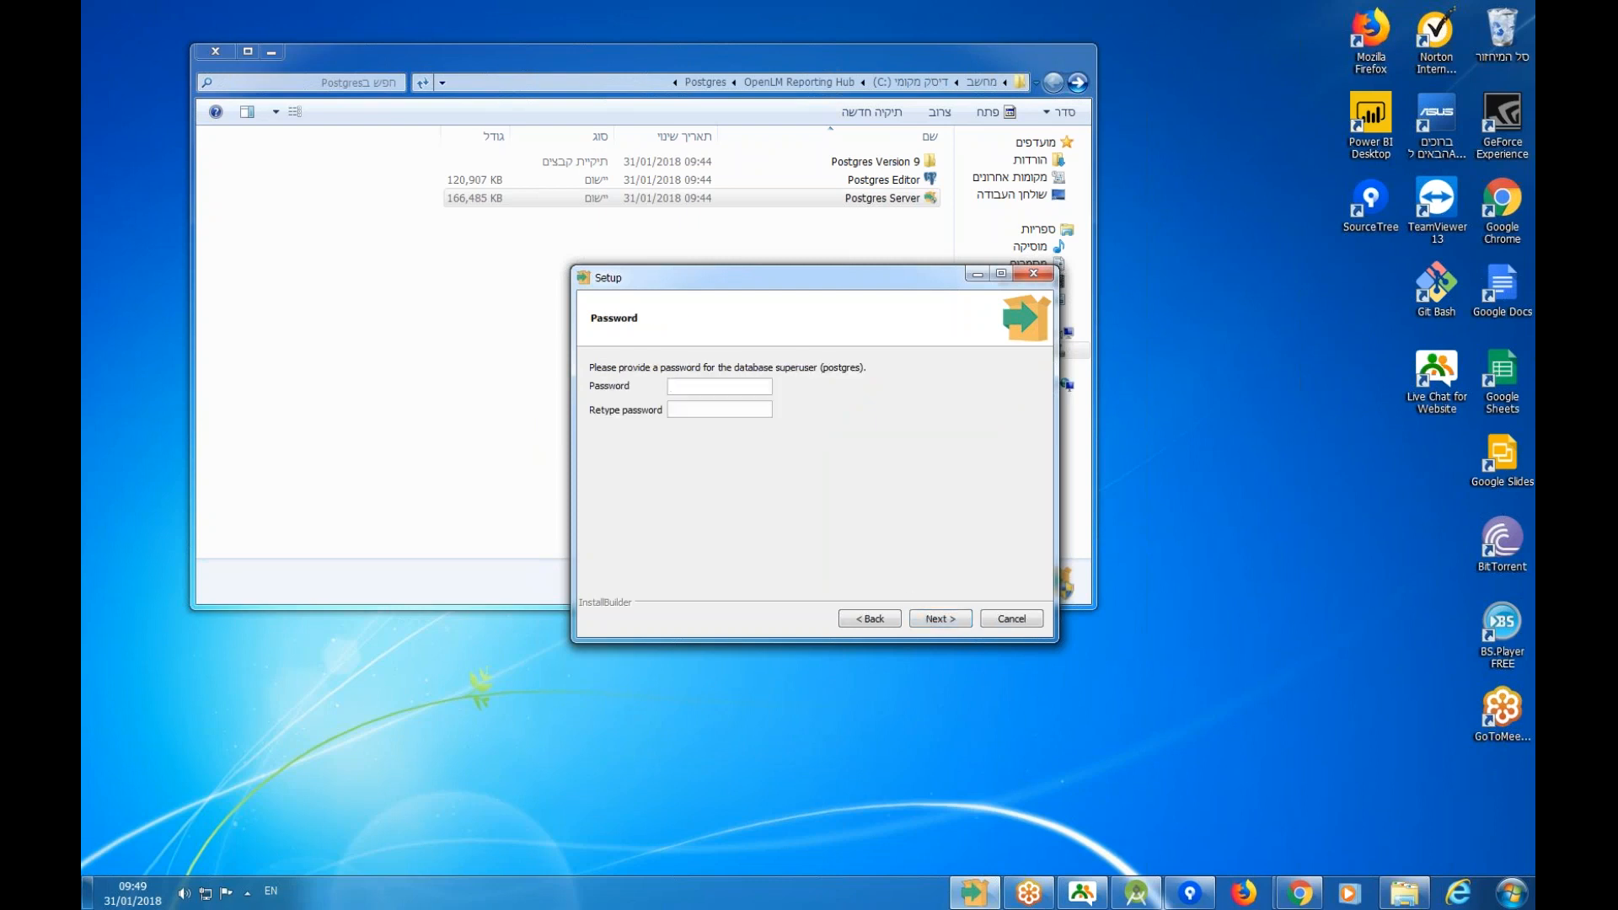
Enter and retype the superuser password, keep port 5432 and default locale, then install and finish.
double_click(712, 390)
left_click(672, 409)
left_click(957, 619)
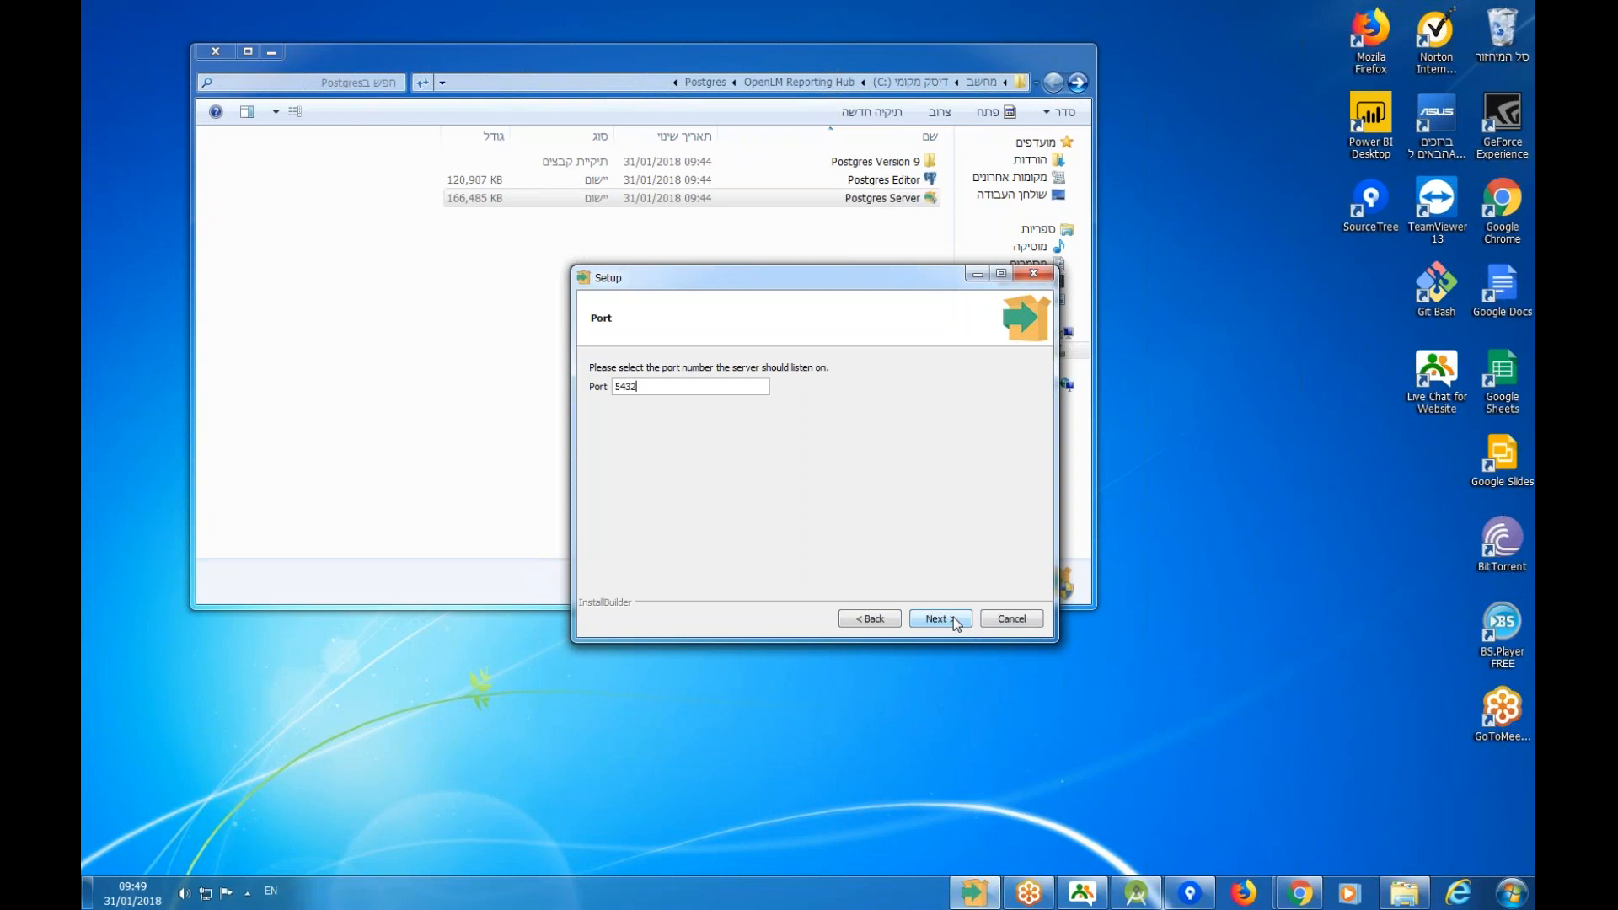
left_click(953, 617)
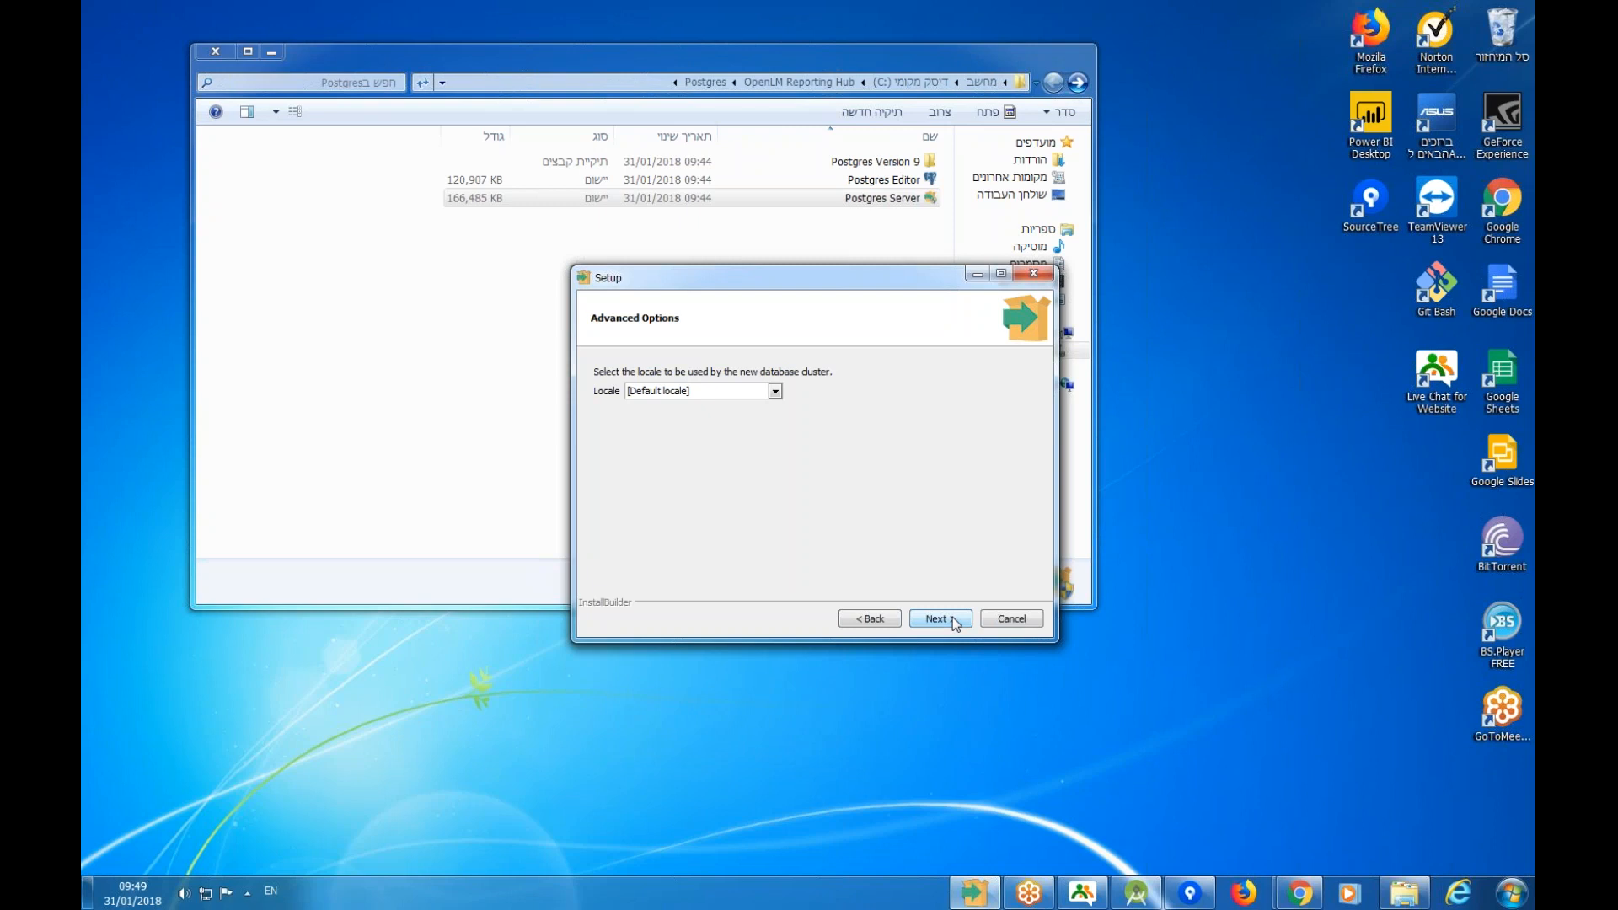
left_click(953, 617)
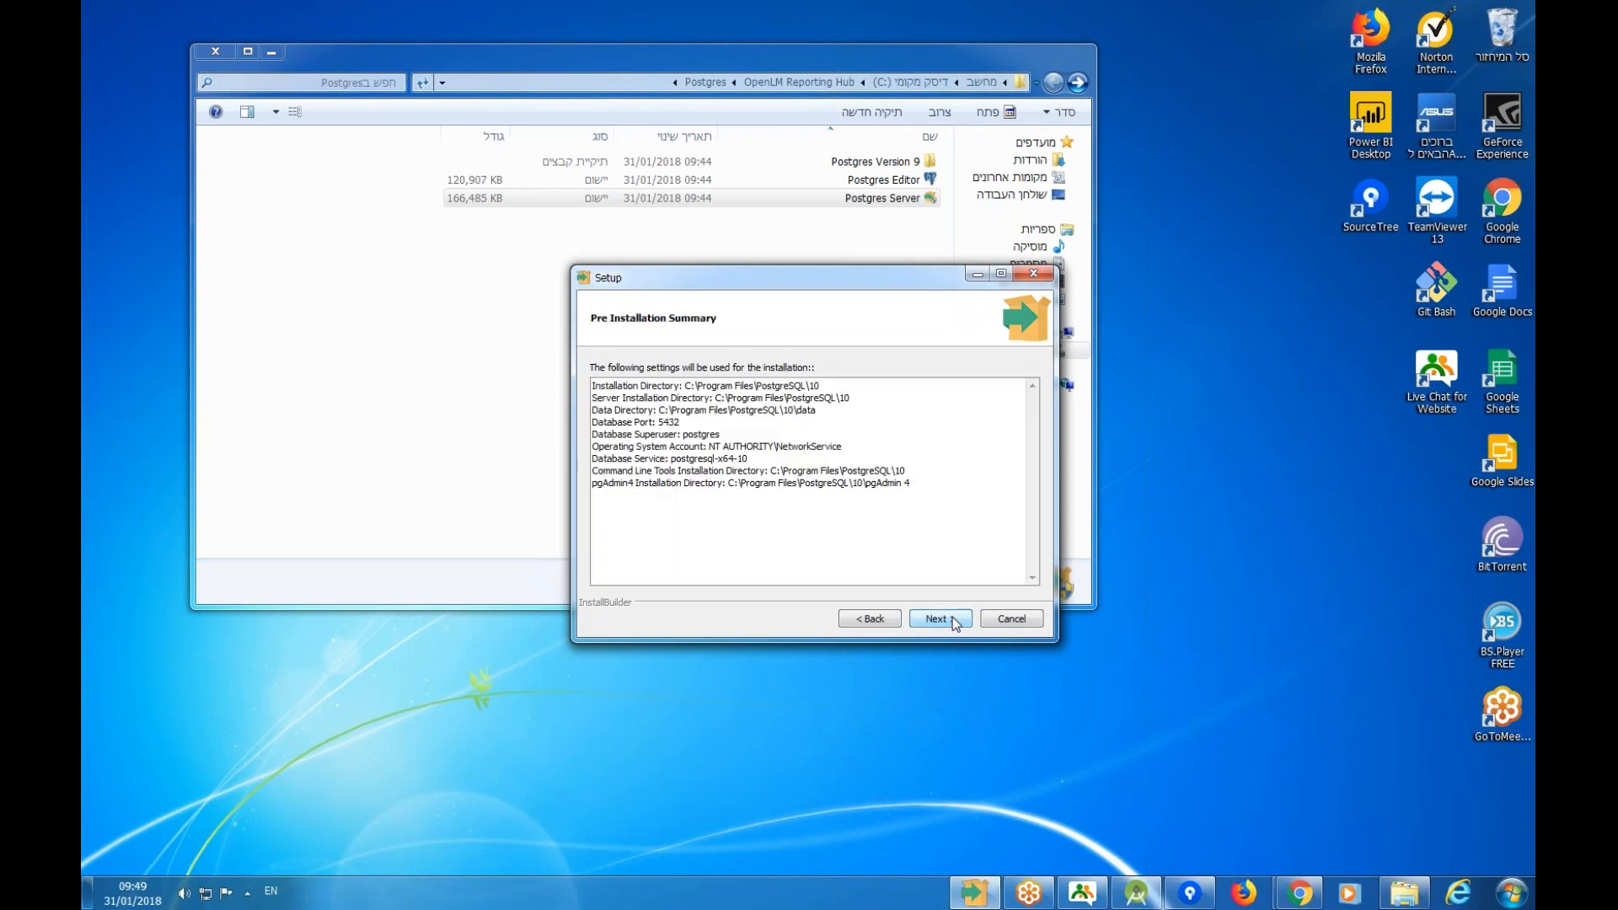
left_click(953, 617)
left_click(952, 617)
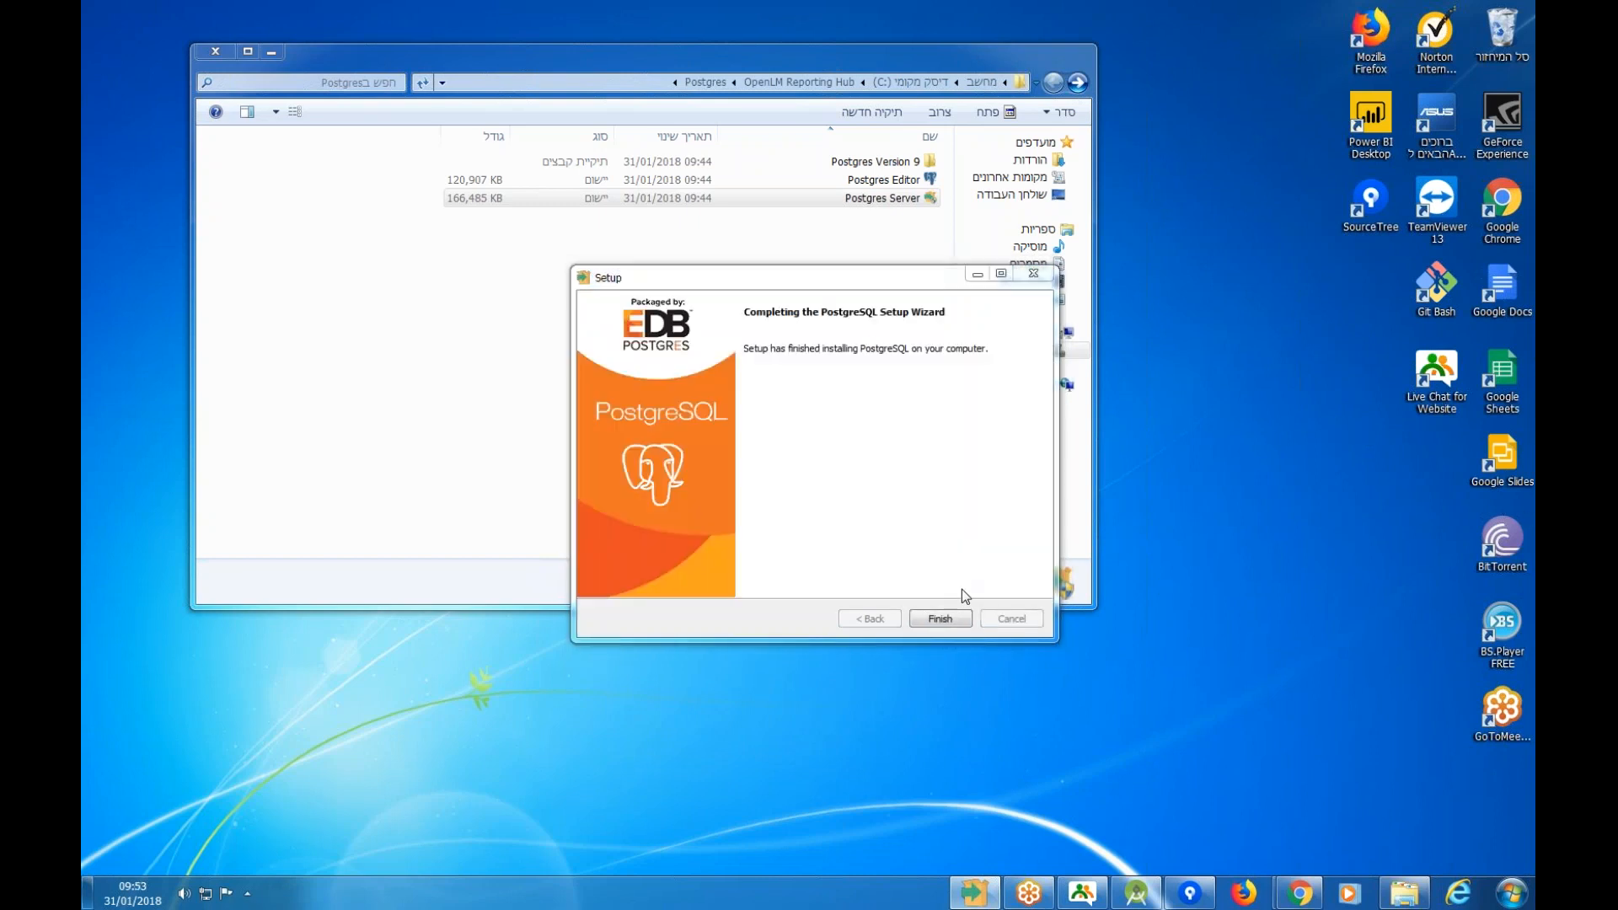
left_click(940, 621)
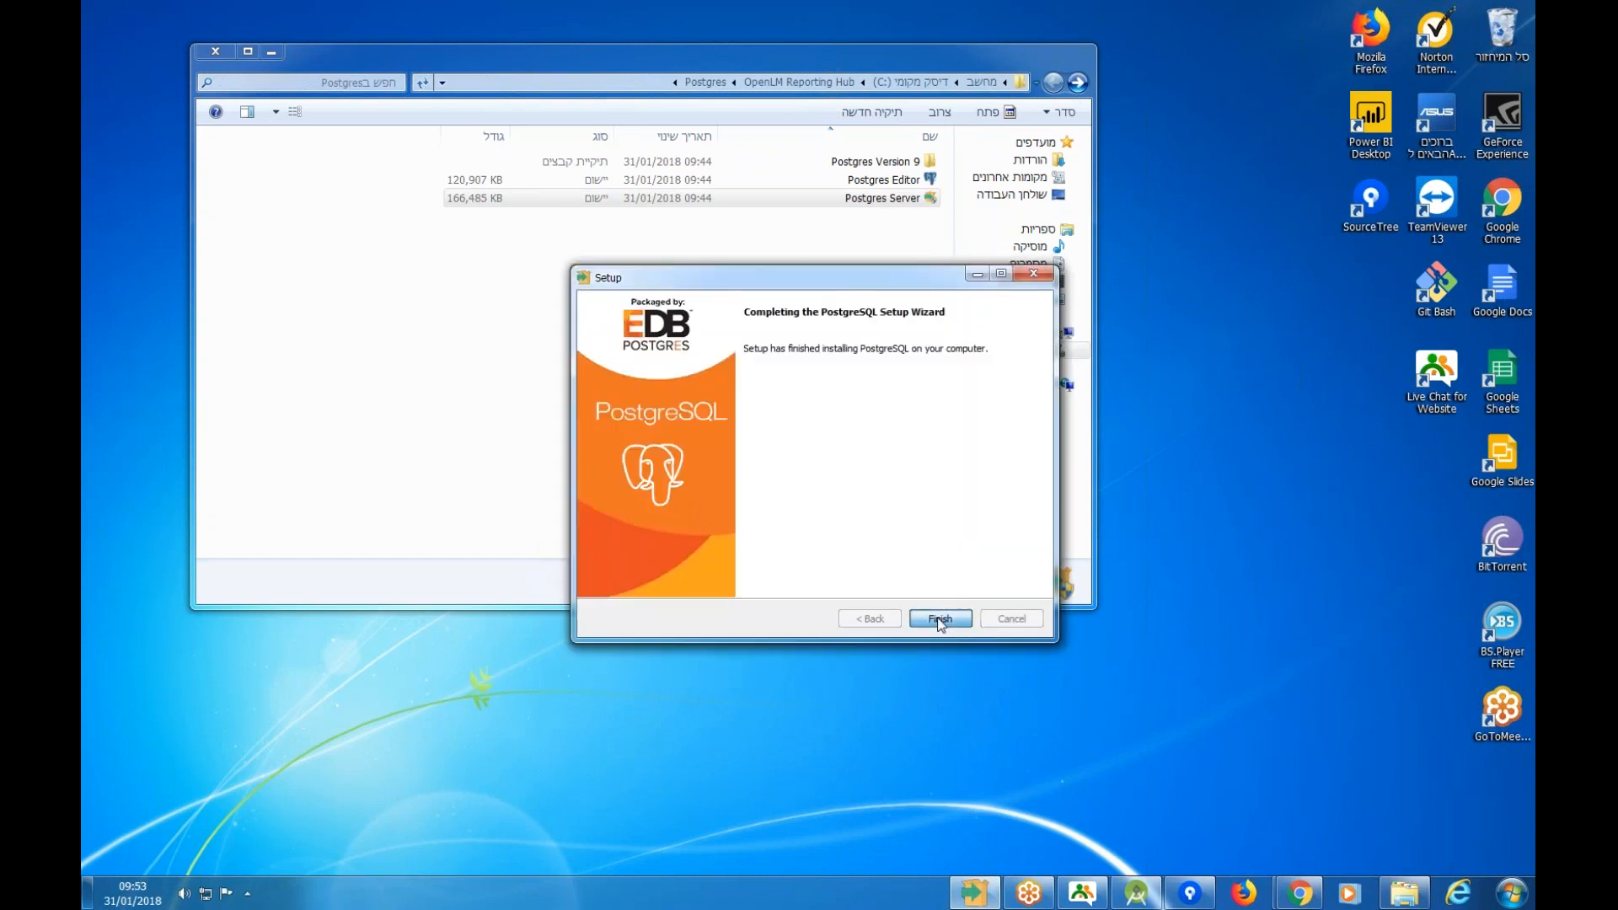
Run the Postgres Editor installer and install pgAdmin 4 2.0 with defaults, unticking launch on exit.
left_click(876, 180)
double_click(869, 183)
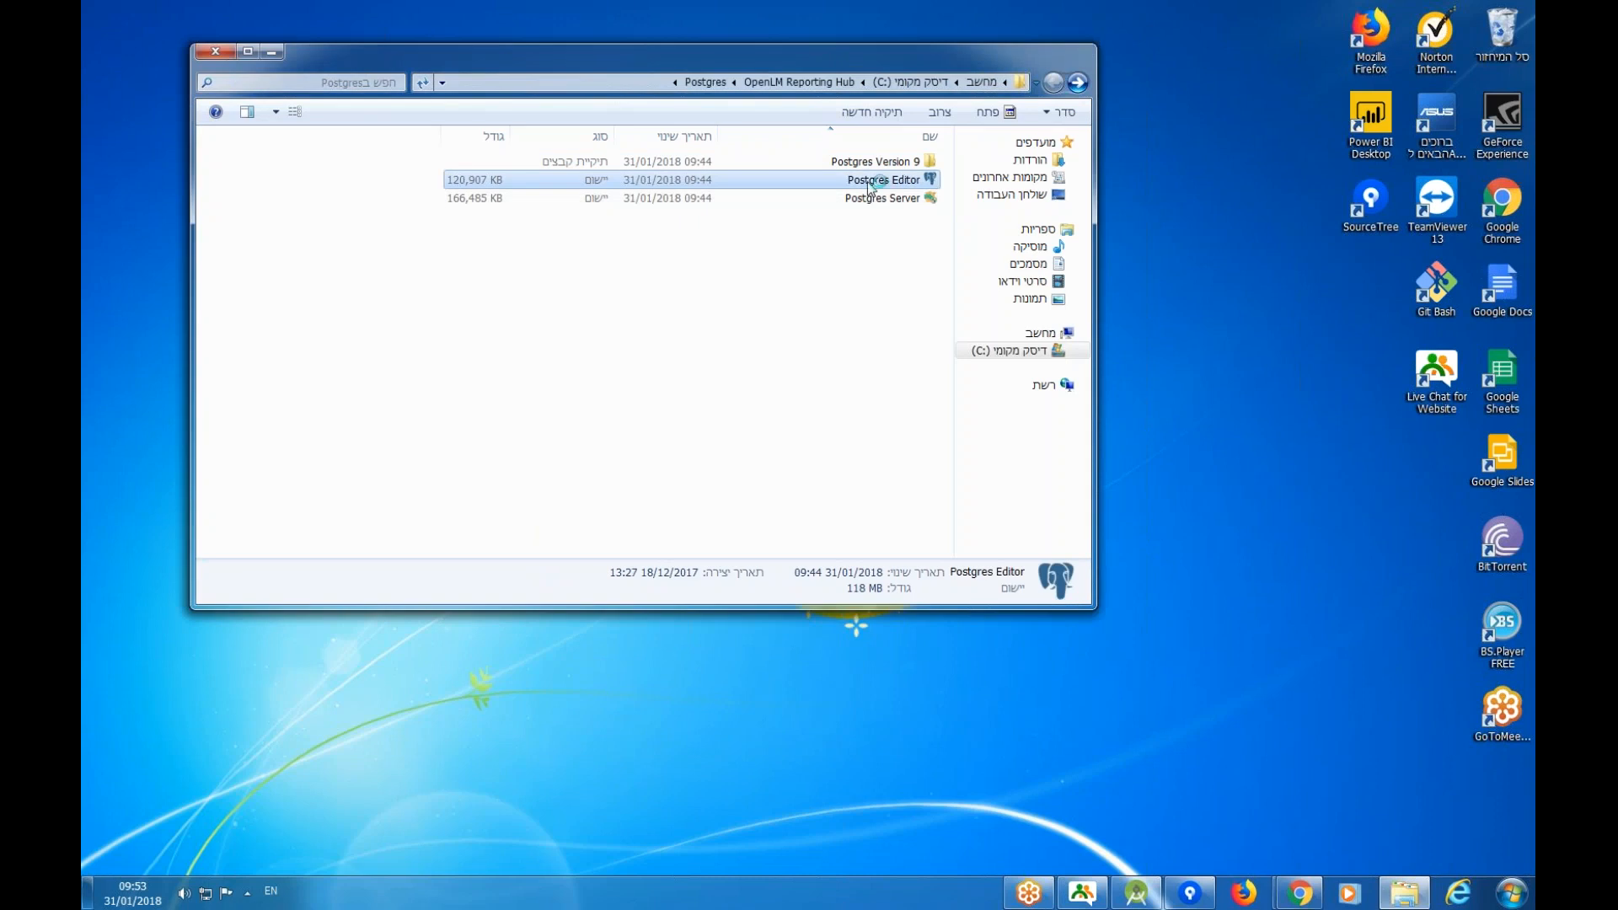
left_click(762, 464)
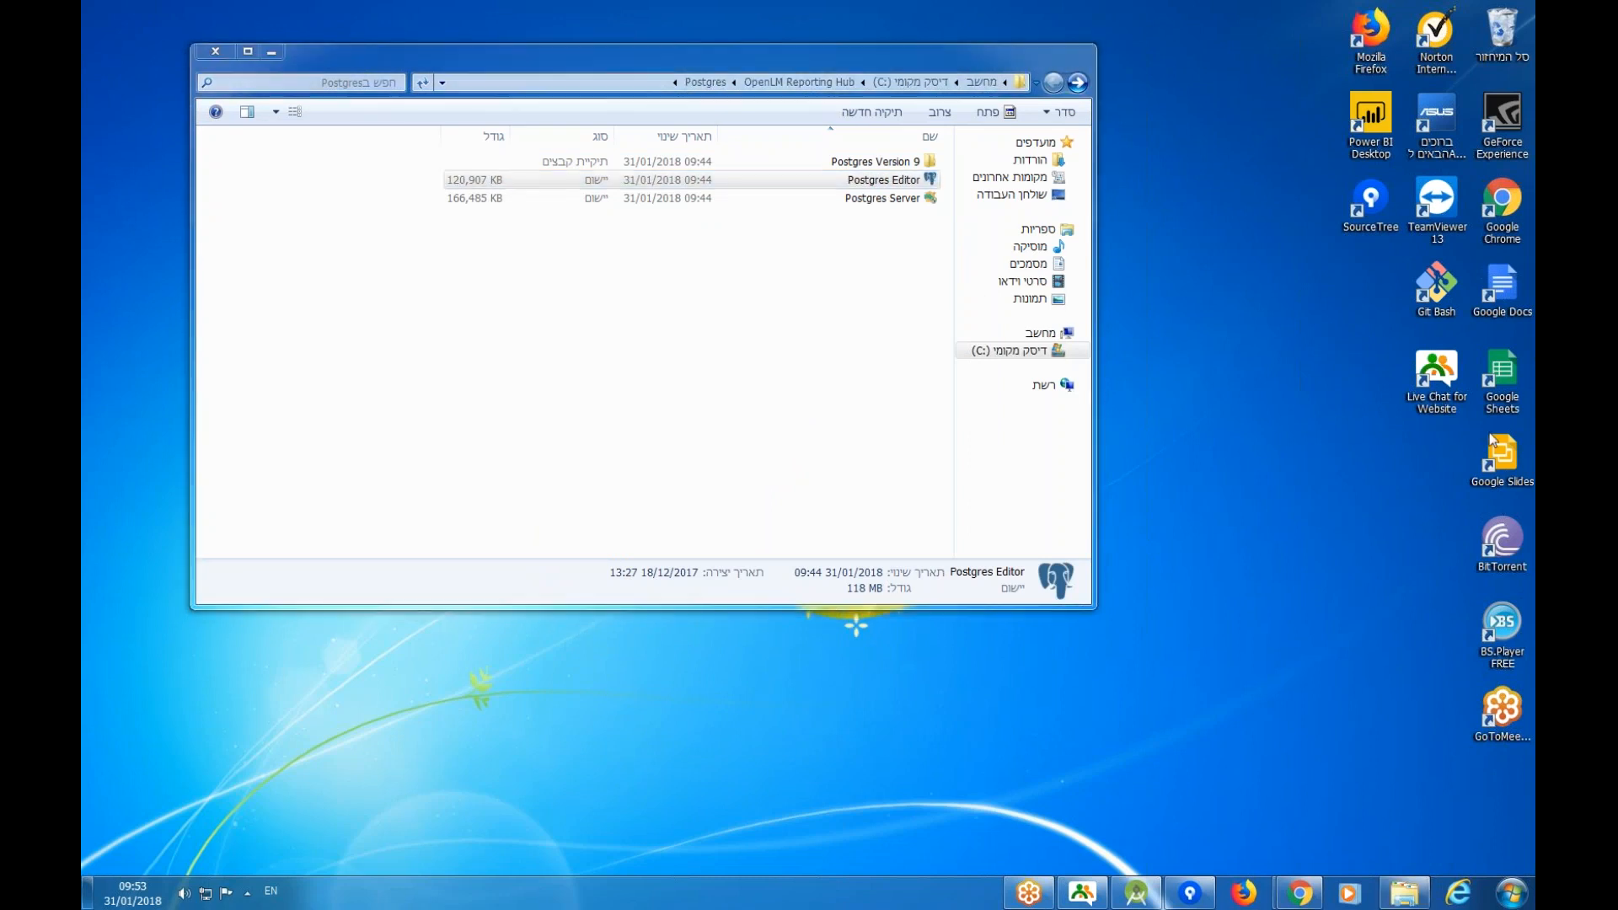
left_click(907, 584)
left_click(902, 584)
left_click(905, 583)
left_click(903, 583)
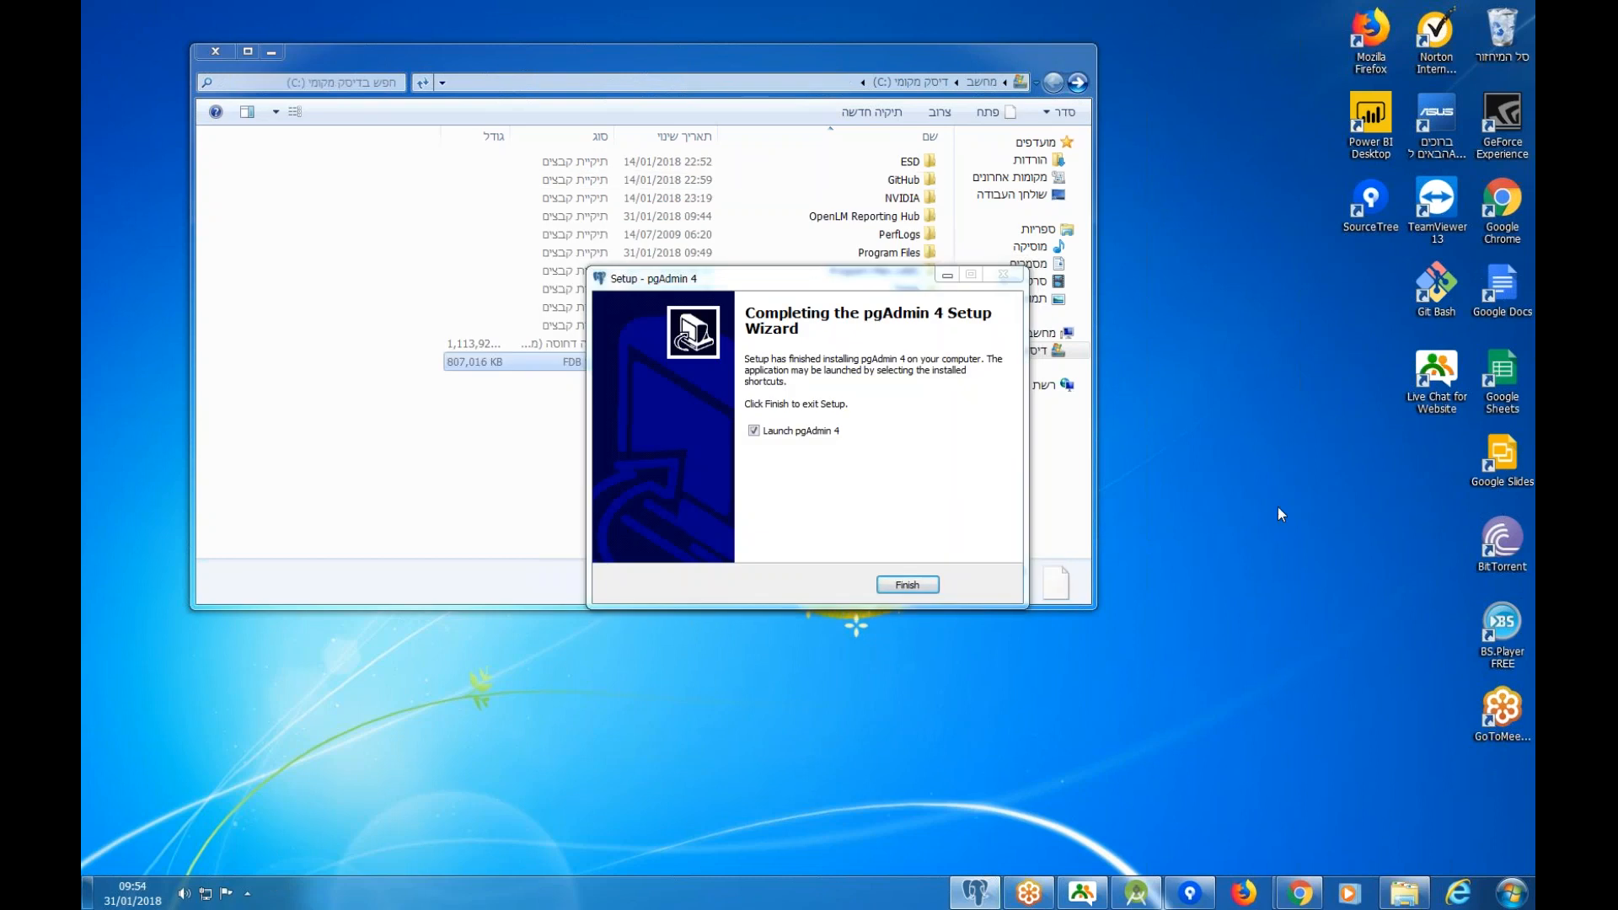
left_click(756, 434)
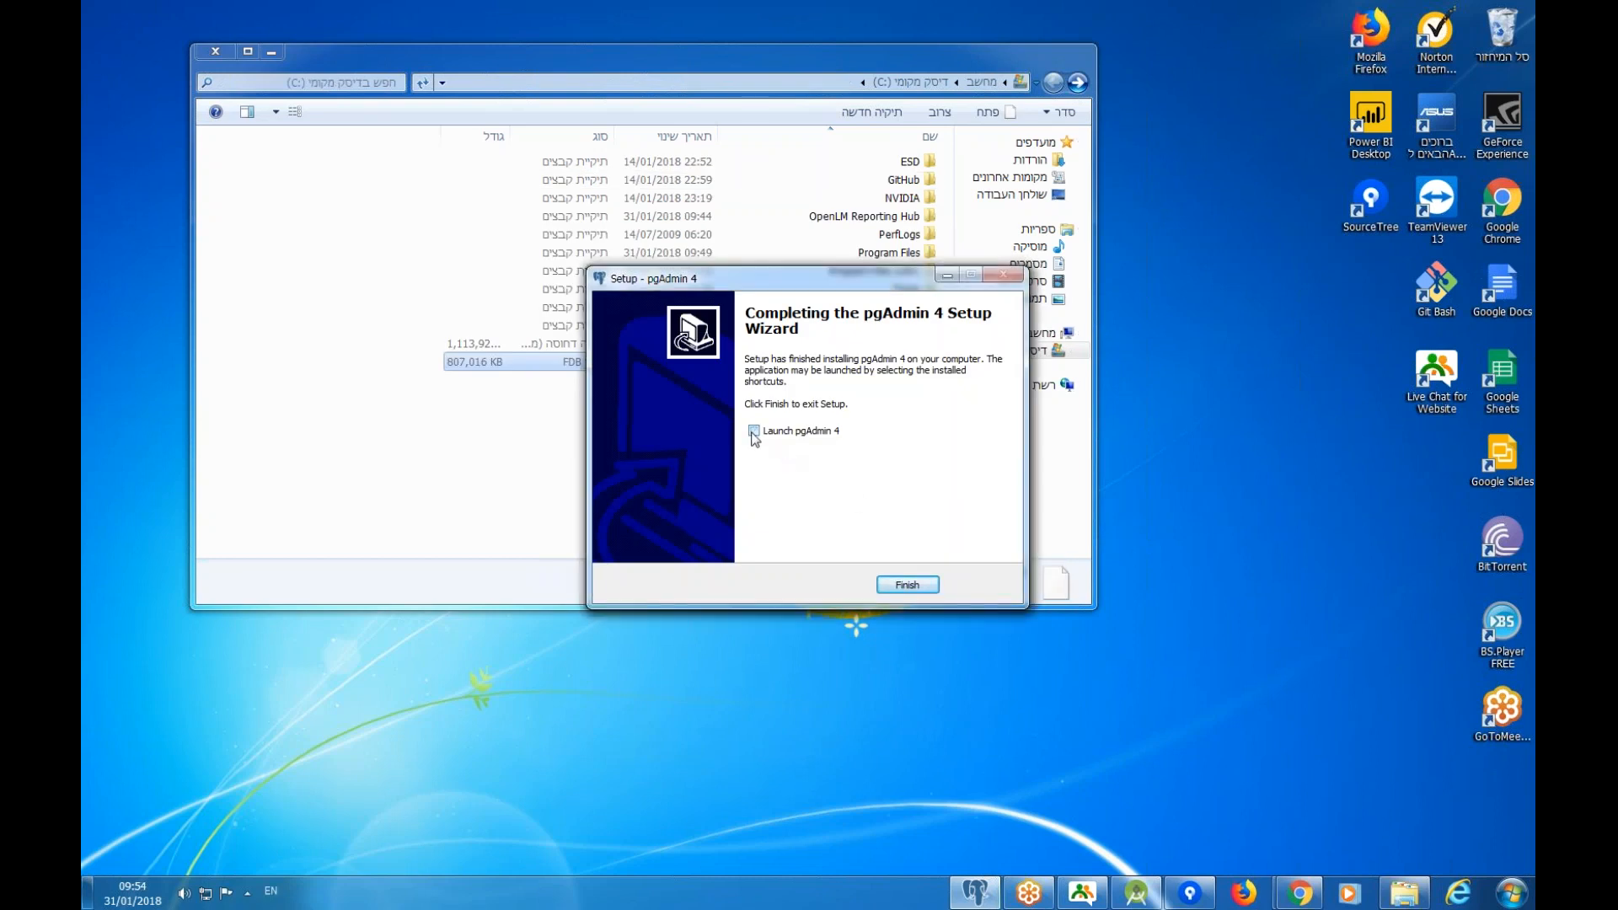
left_click(907, 585)
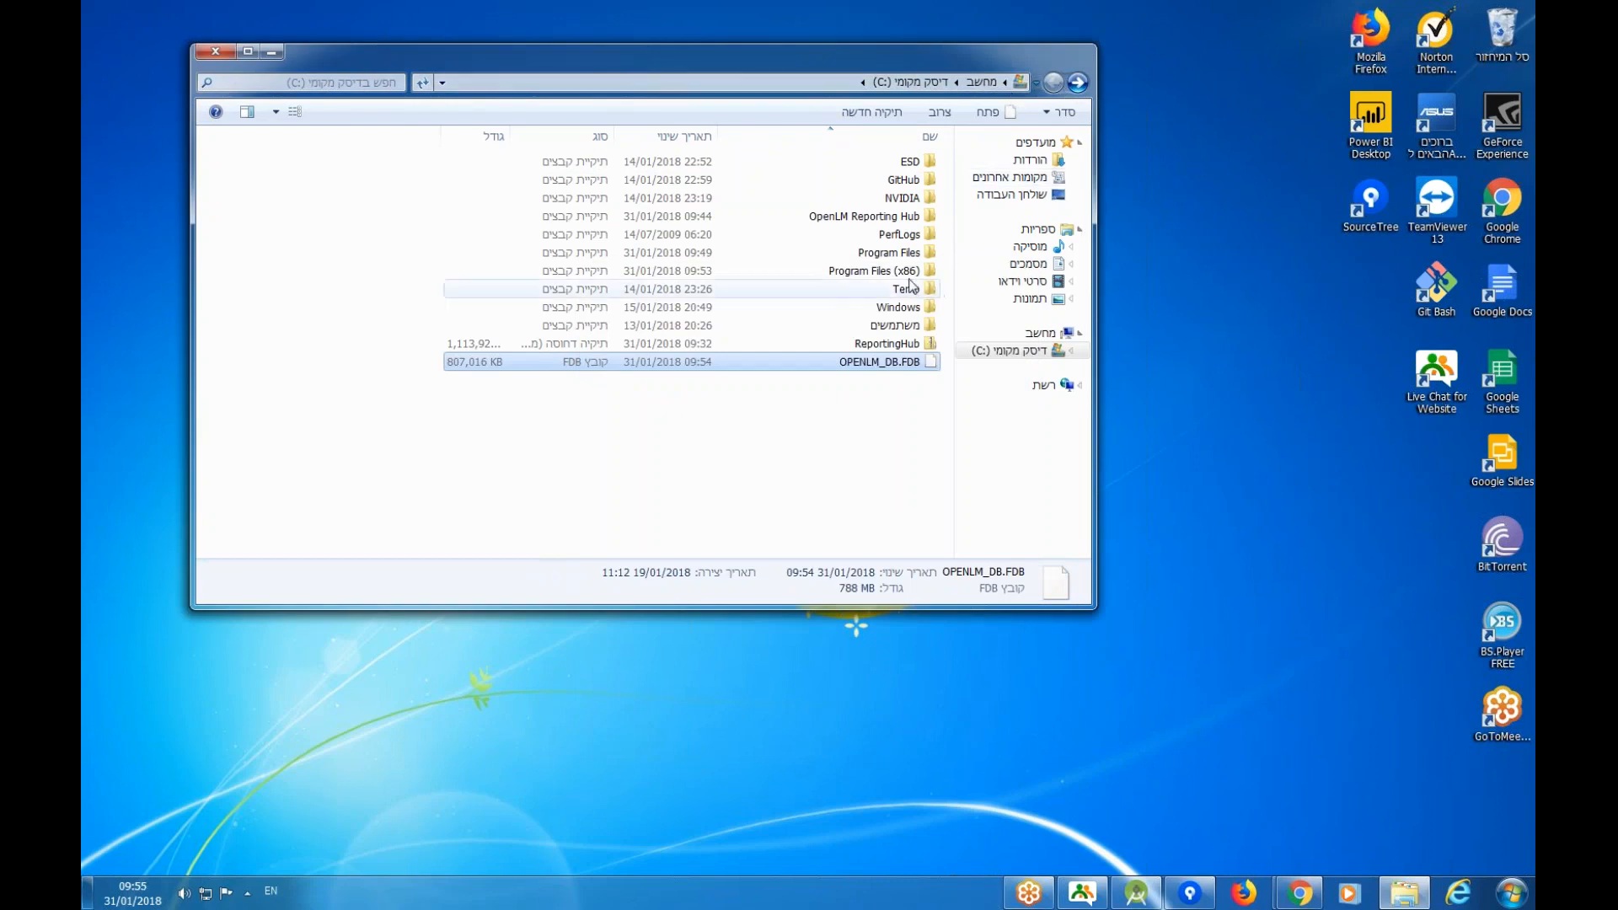
Open OpenLM Reporting Hub's Power BI folder and run the Power BI Desktop installer past the warning.
double_click(859, 217)
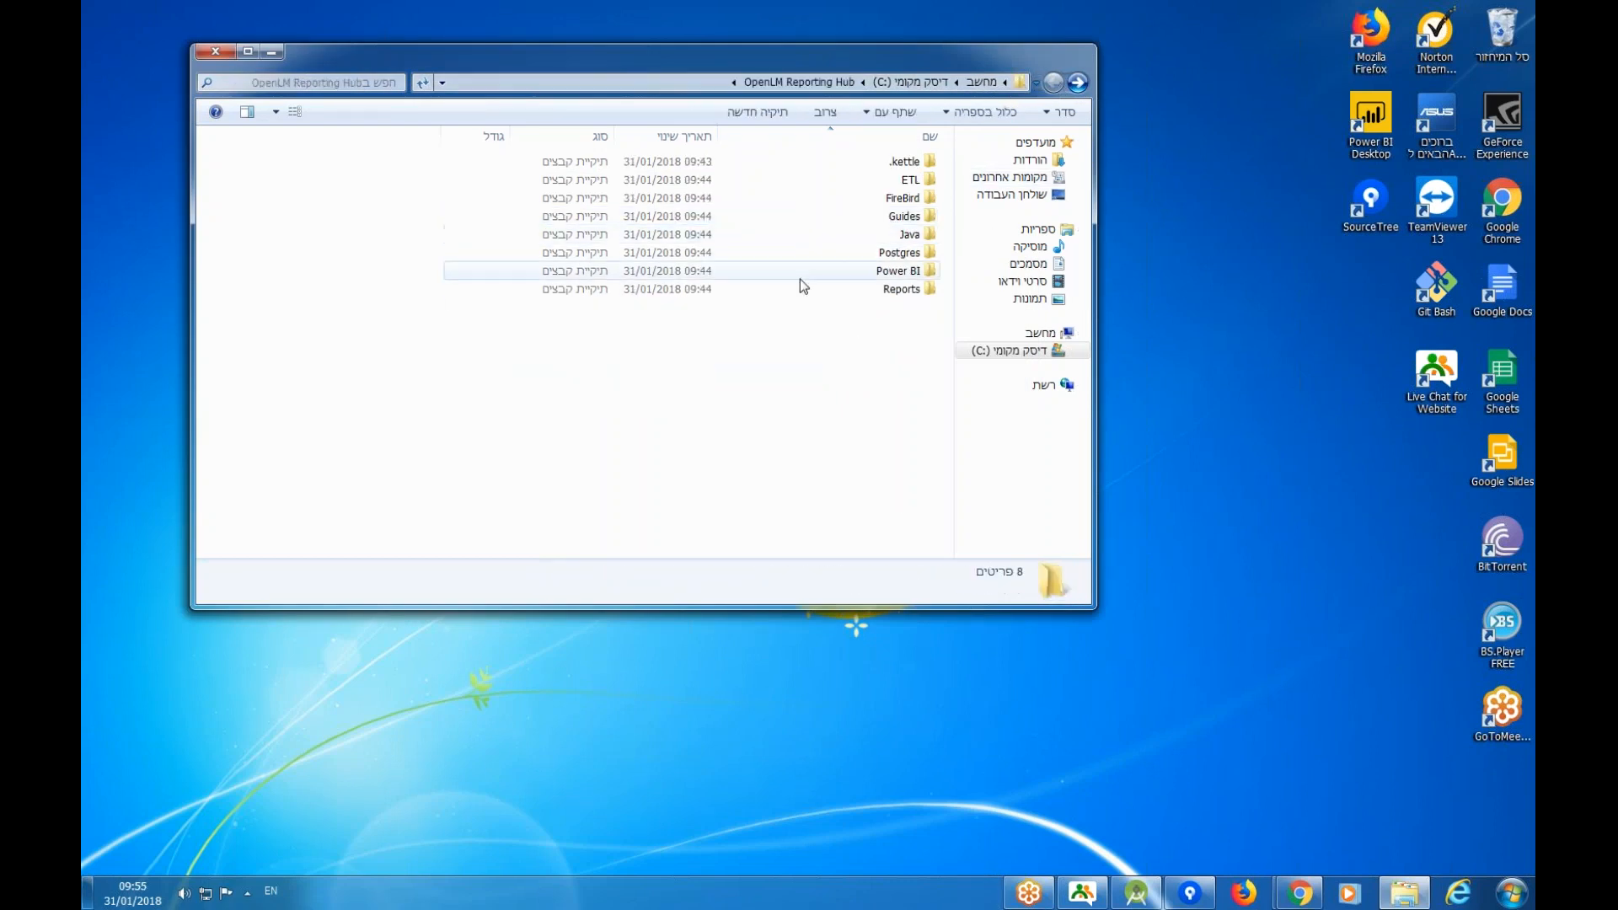
double_click(836, 255)
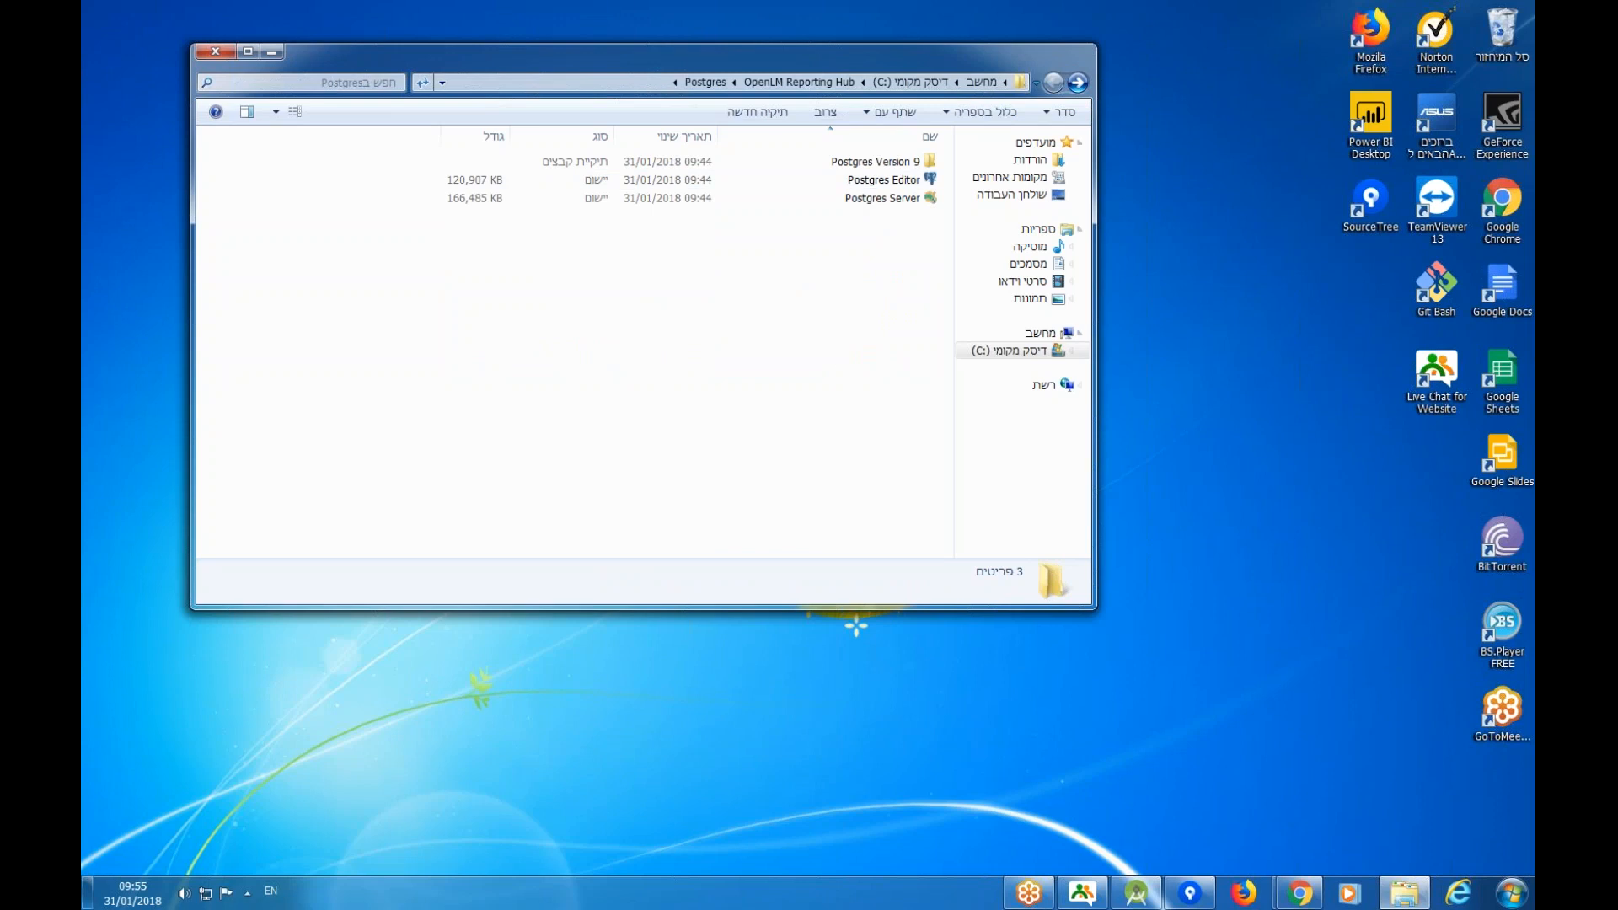
key("BackSpace")
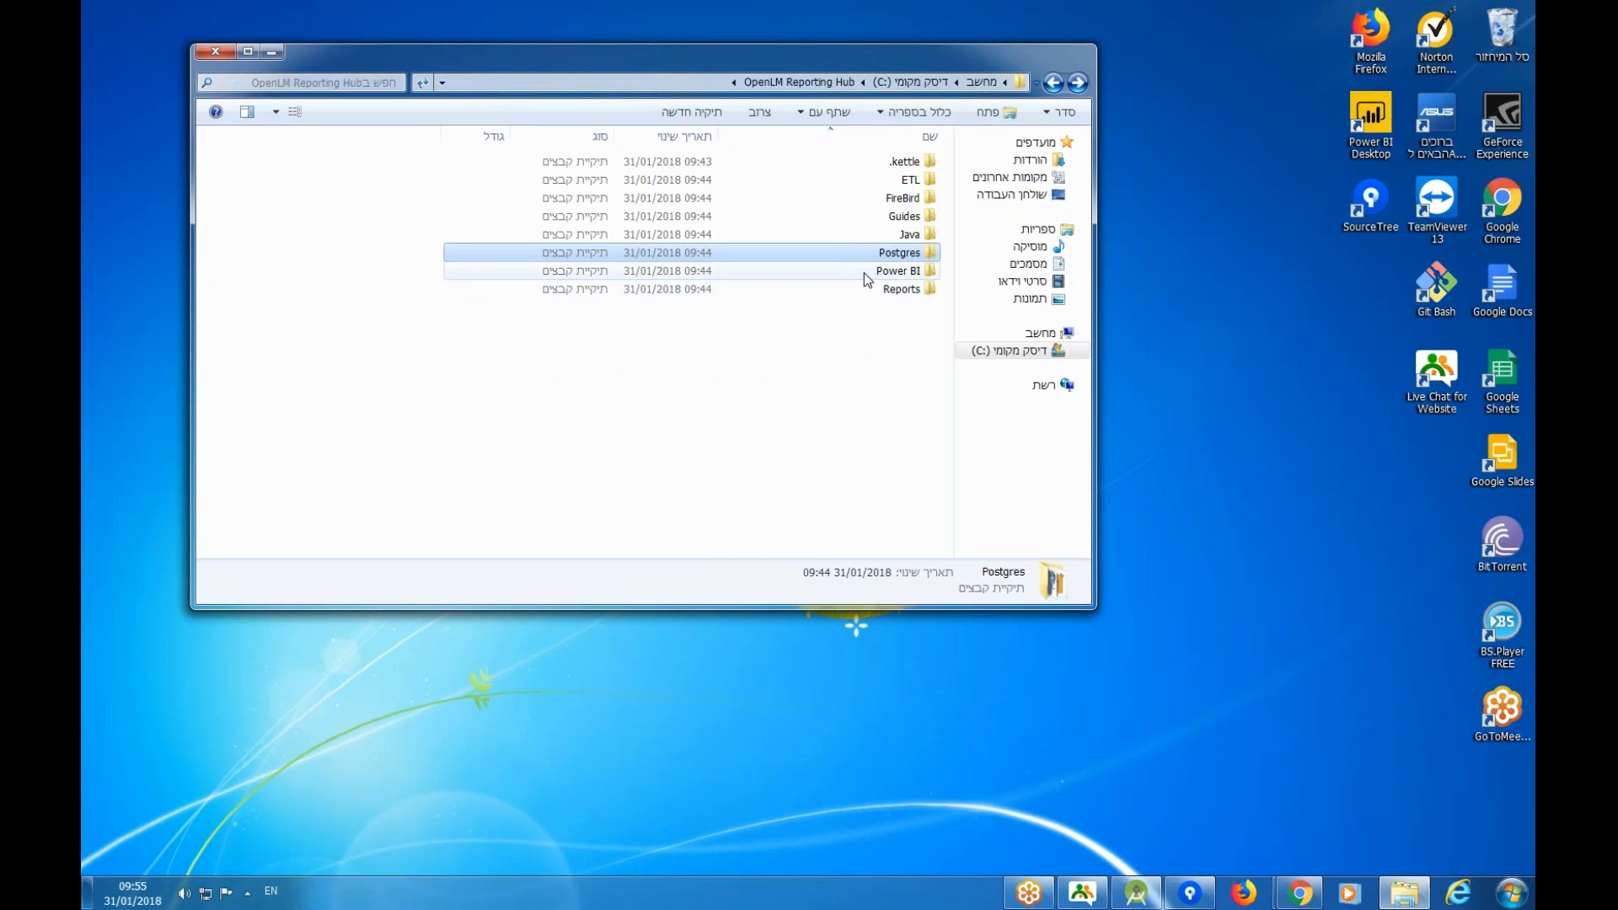
double_click(865, 275)
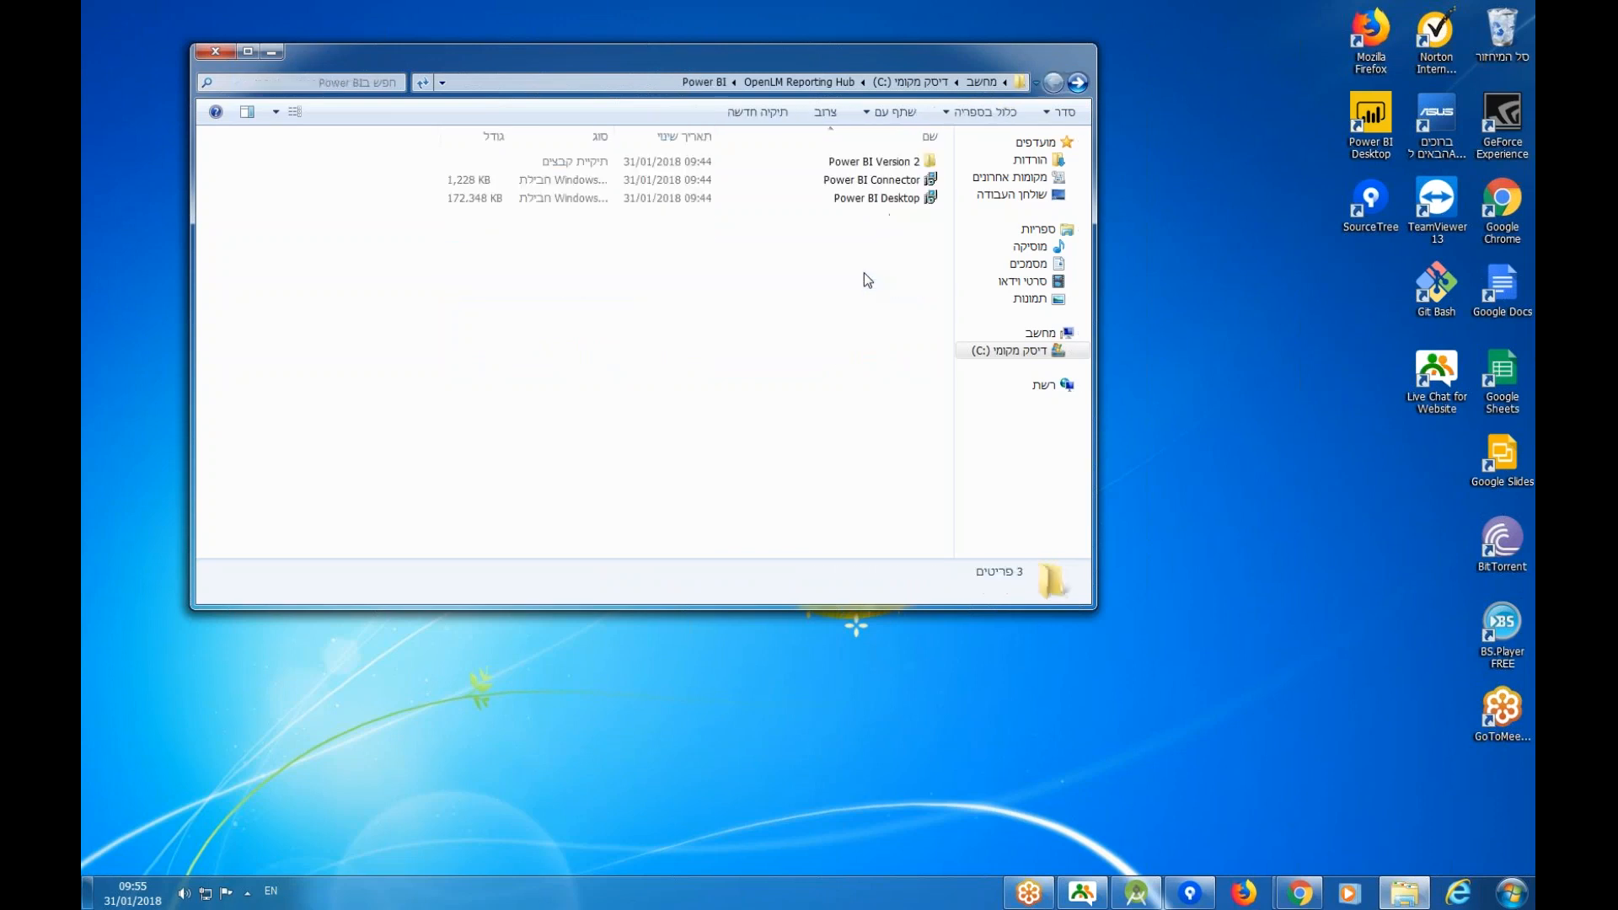
left_click(881, 201)
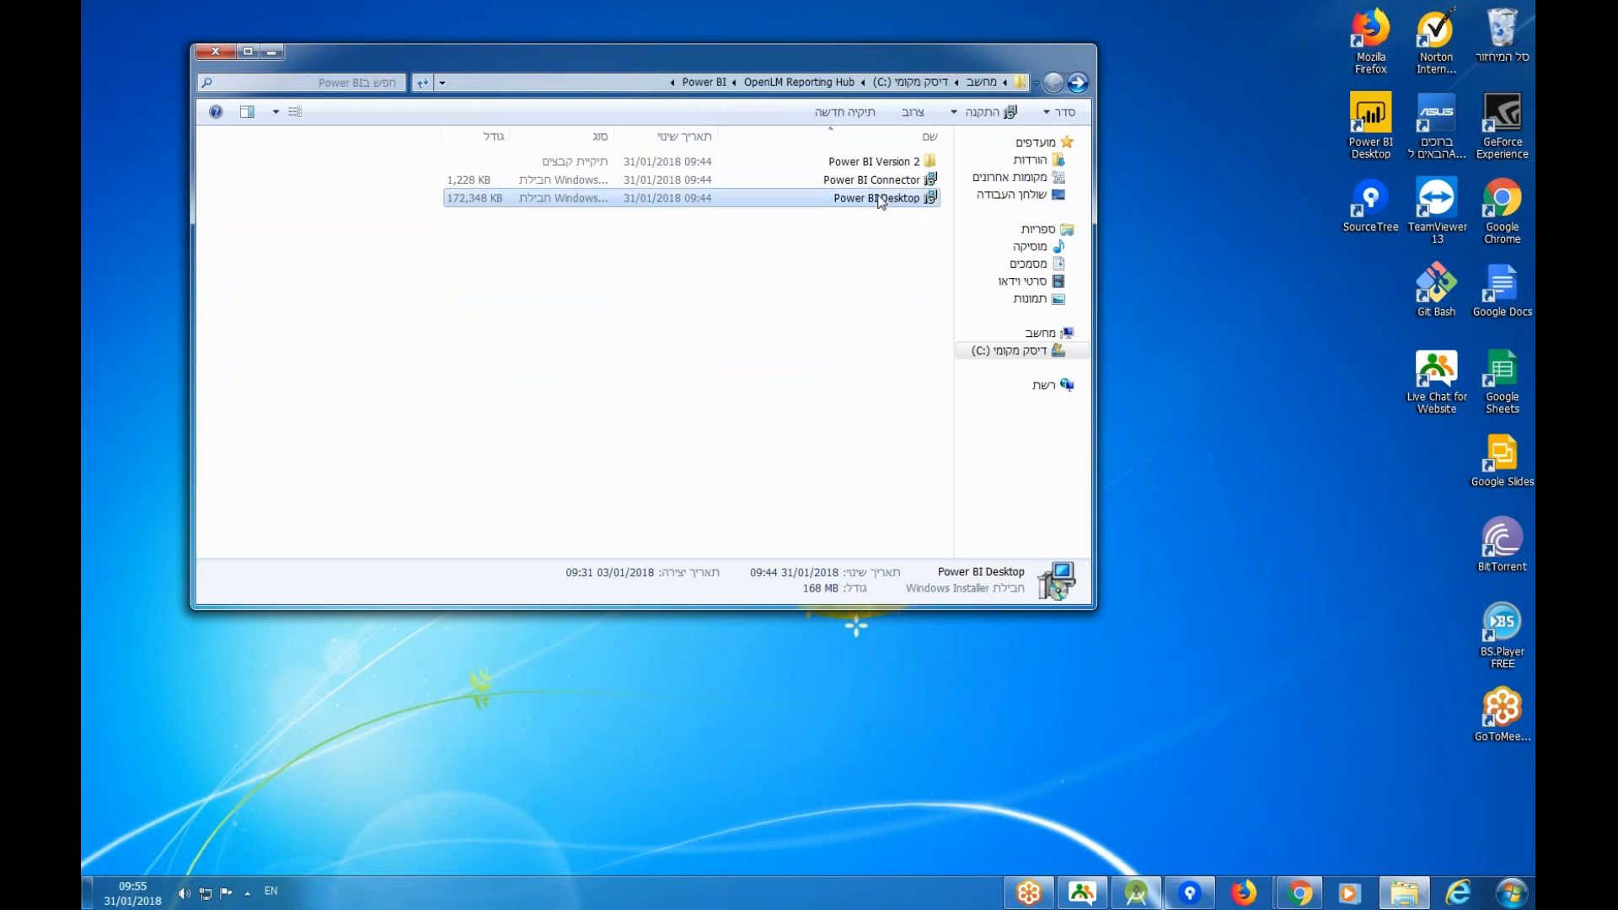
double_click(881, 201)
key("Return")
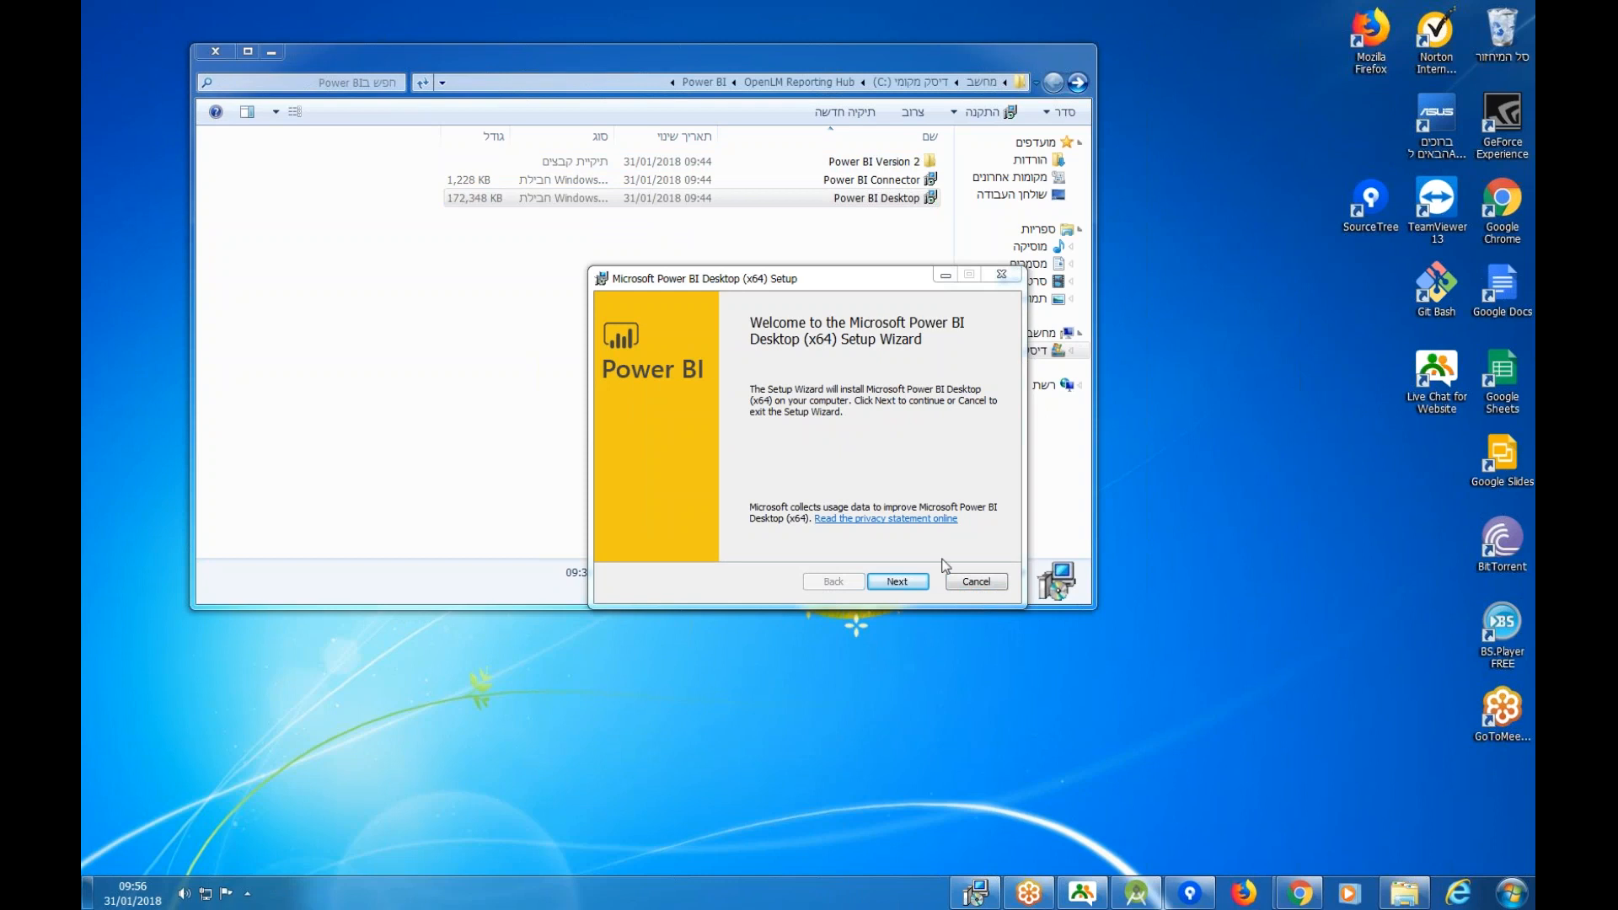
Install Power BI Desktop to the default folder without launching it, then run the Power BI Connector installer.
left_click(886, 583)
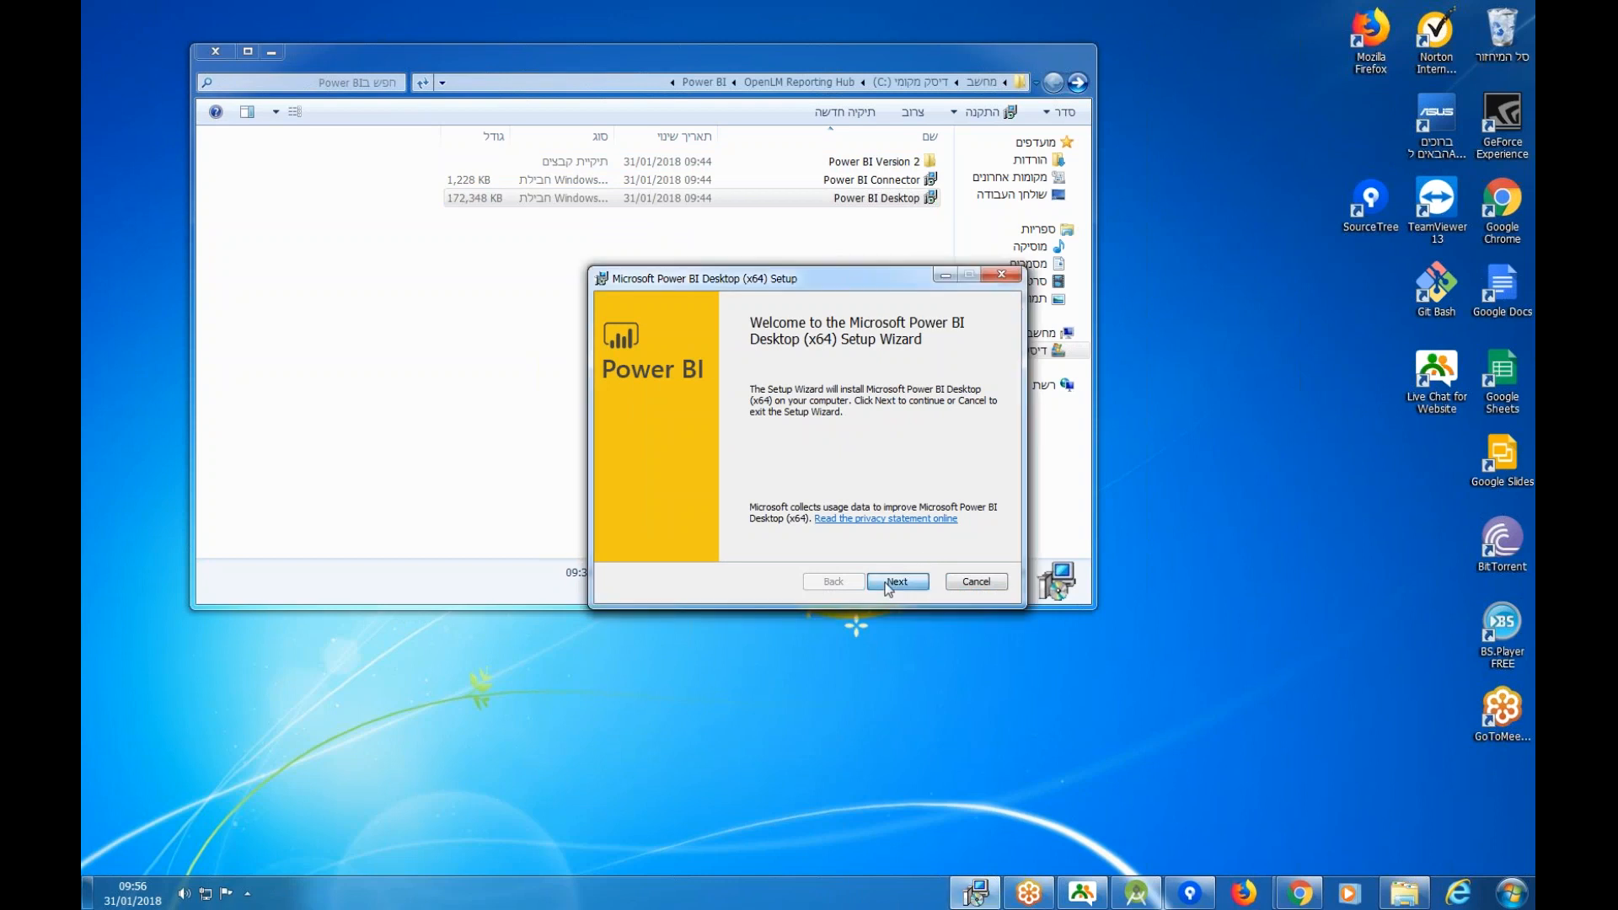
left_click(902, 584)
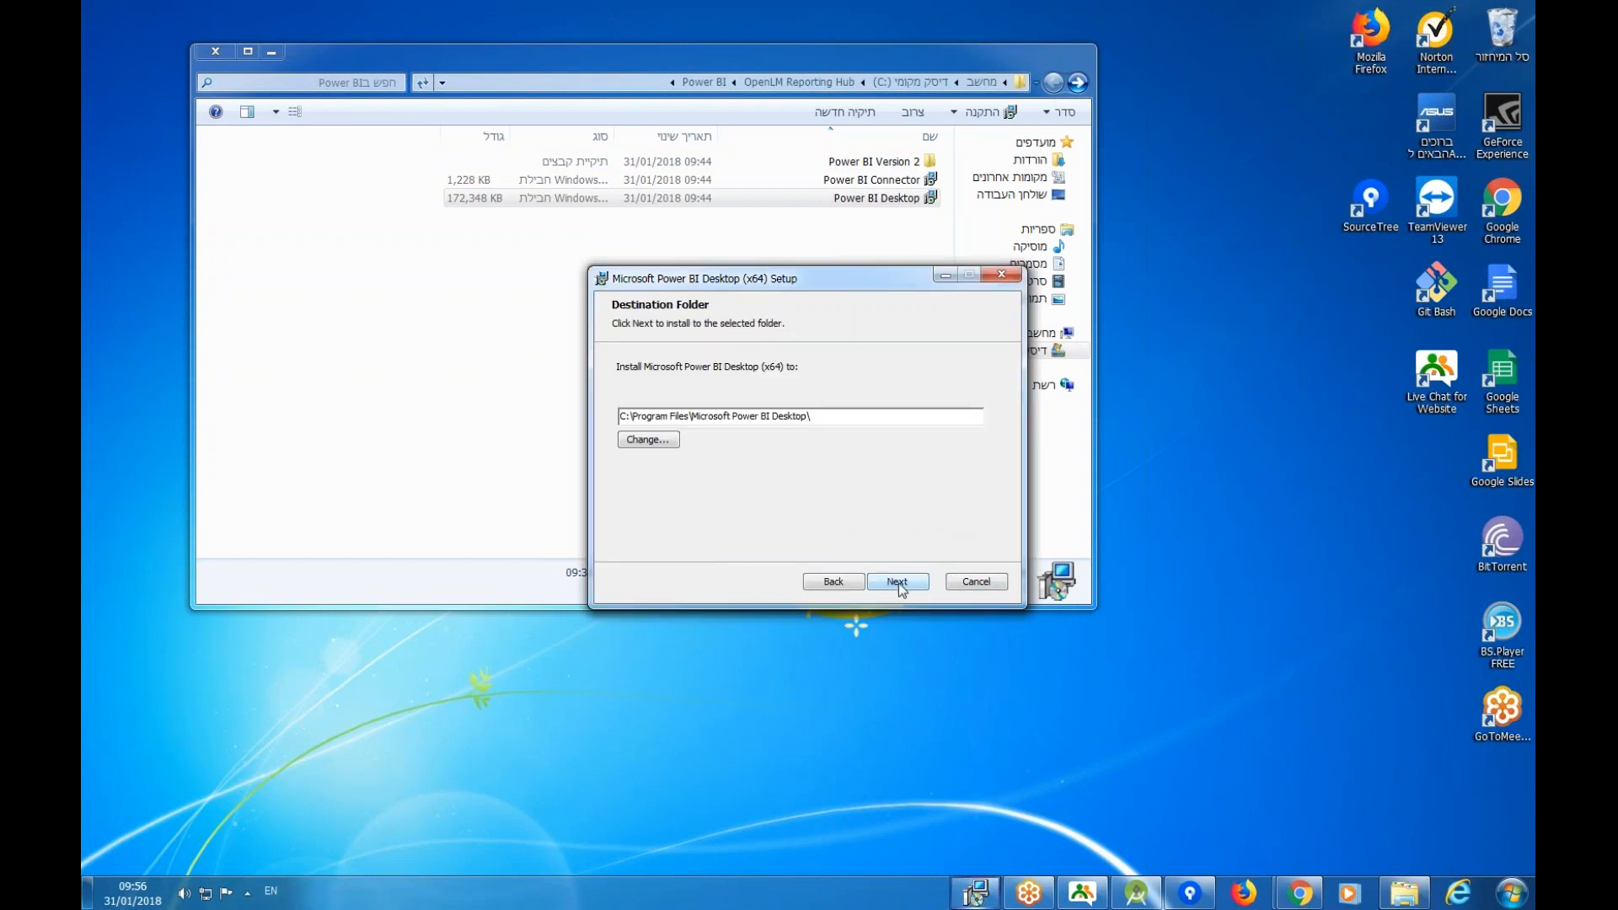
left_click(899, 583)
left_click(900, 583)
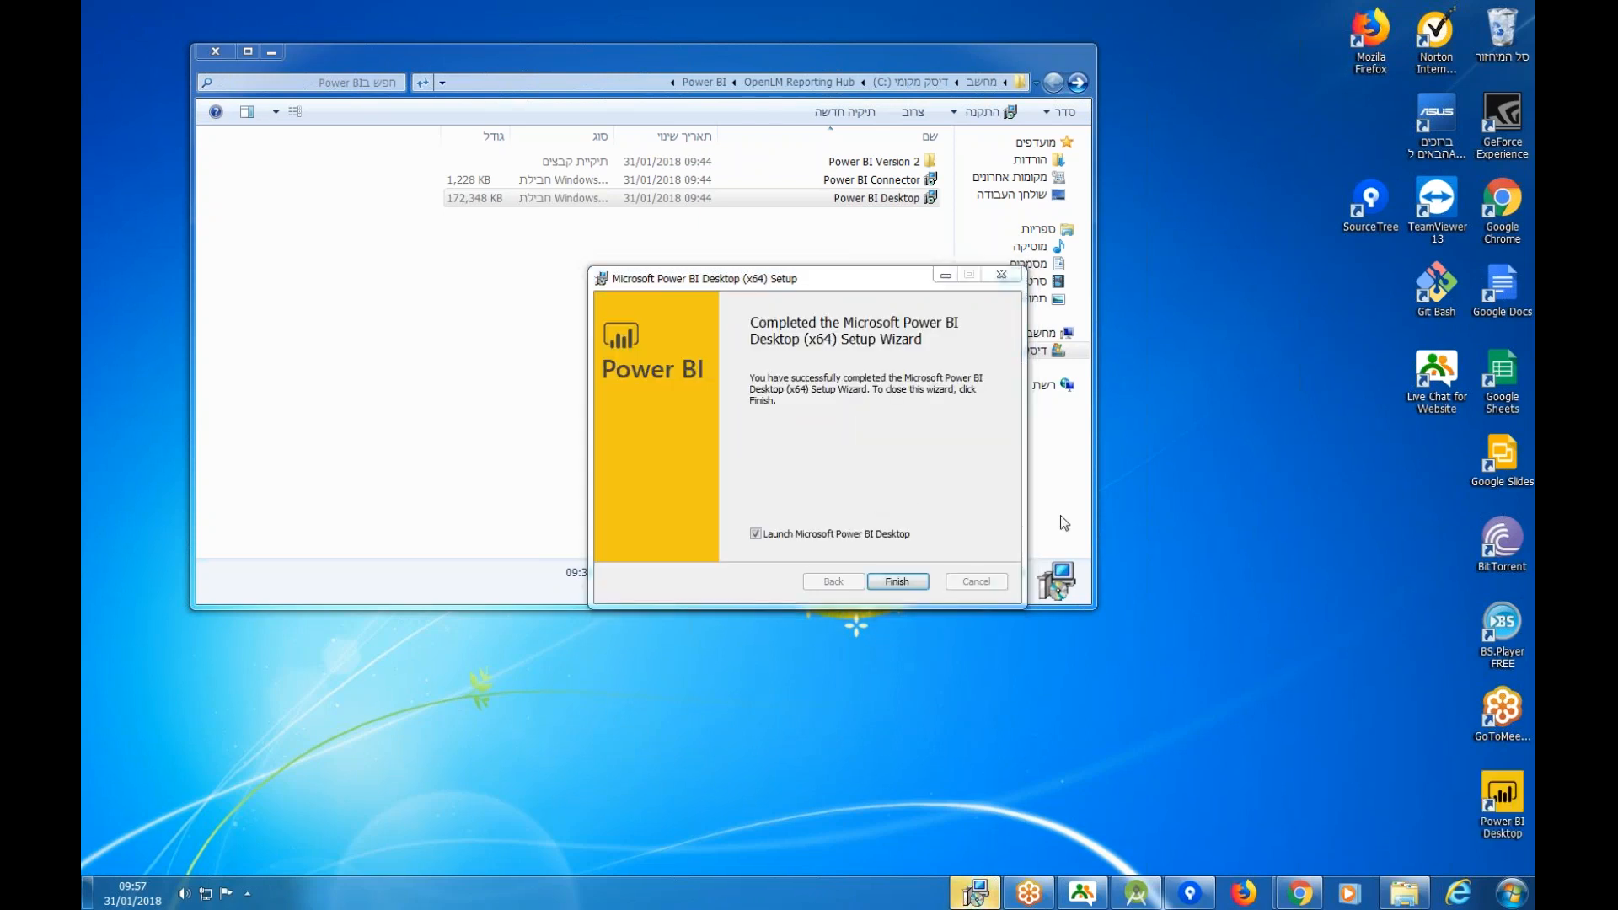
left_click(800, 536)
left_click(902, 581)
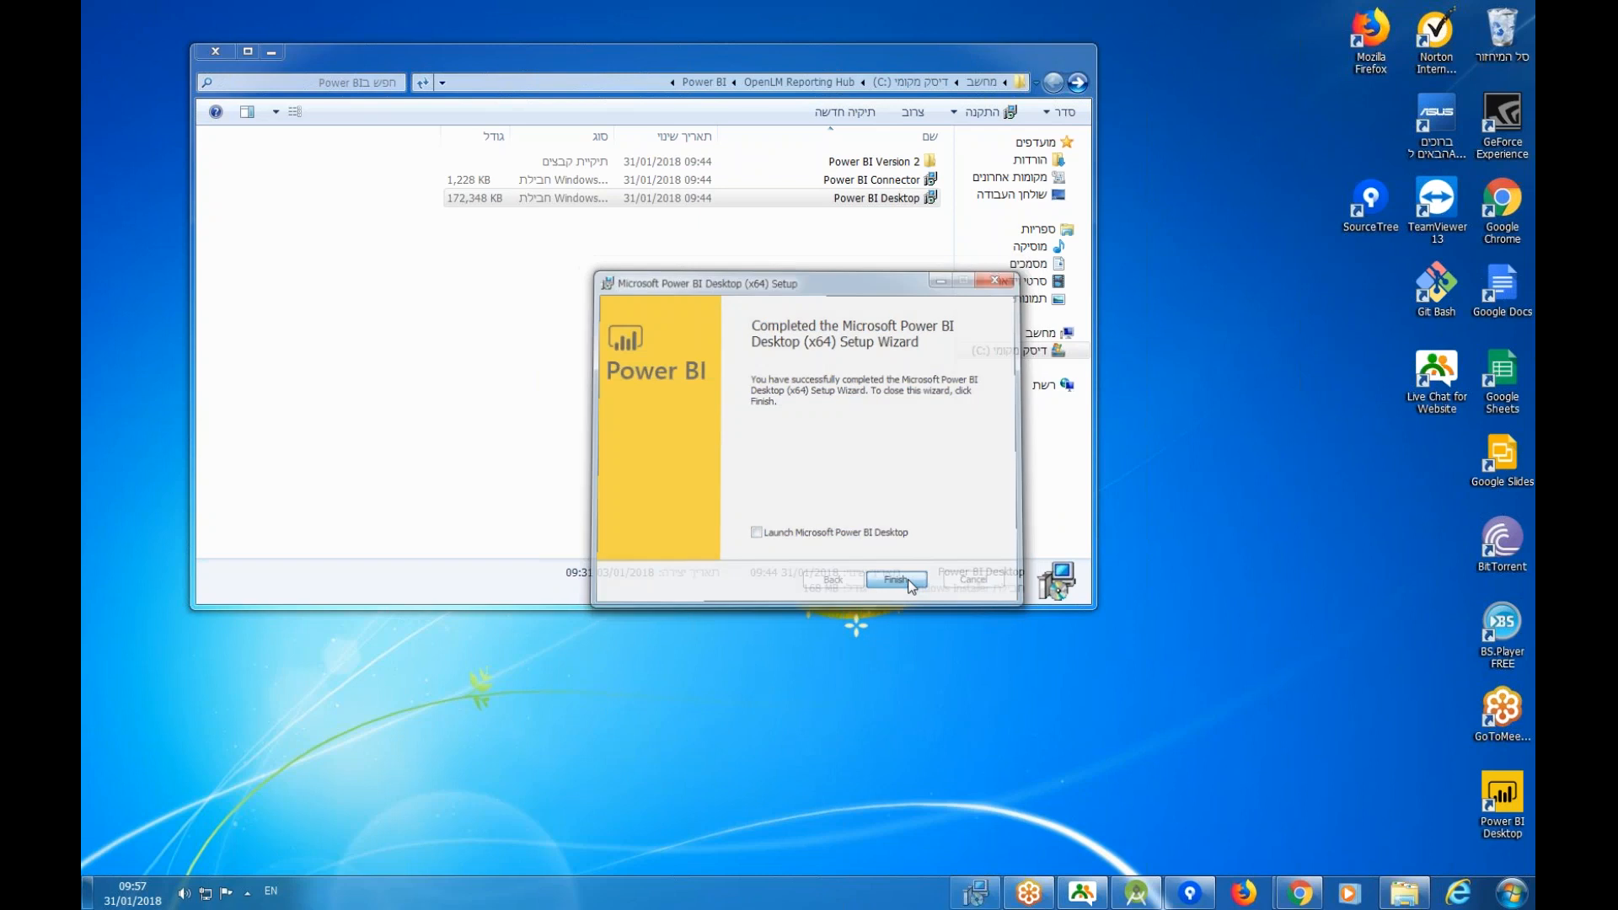
double_click(884, 180)
Let the connector installer run and accept the Npgsql license agreement.
left_click(762, 459)
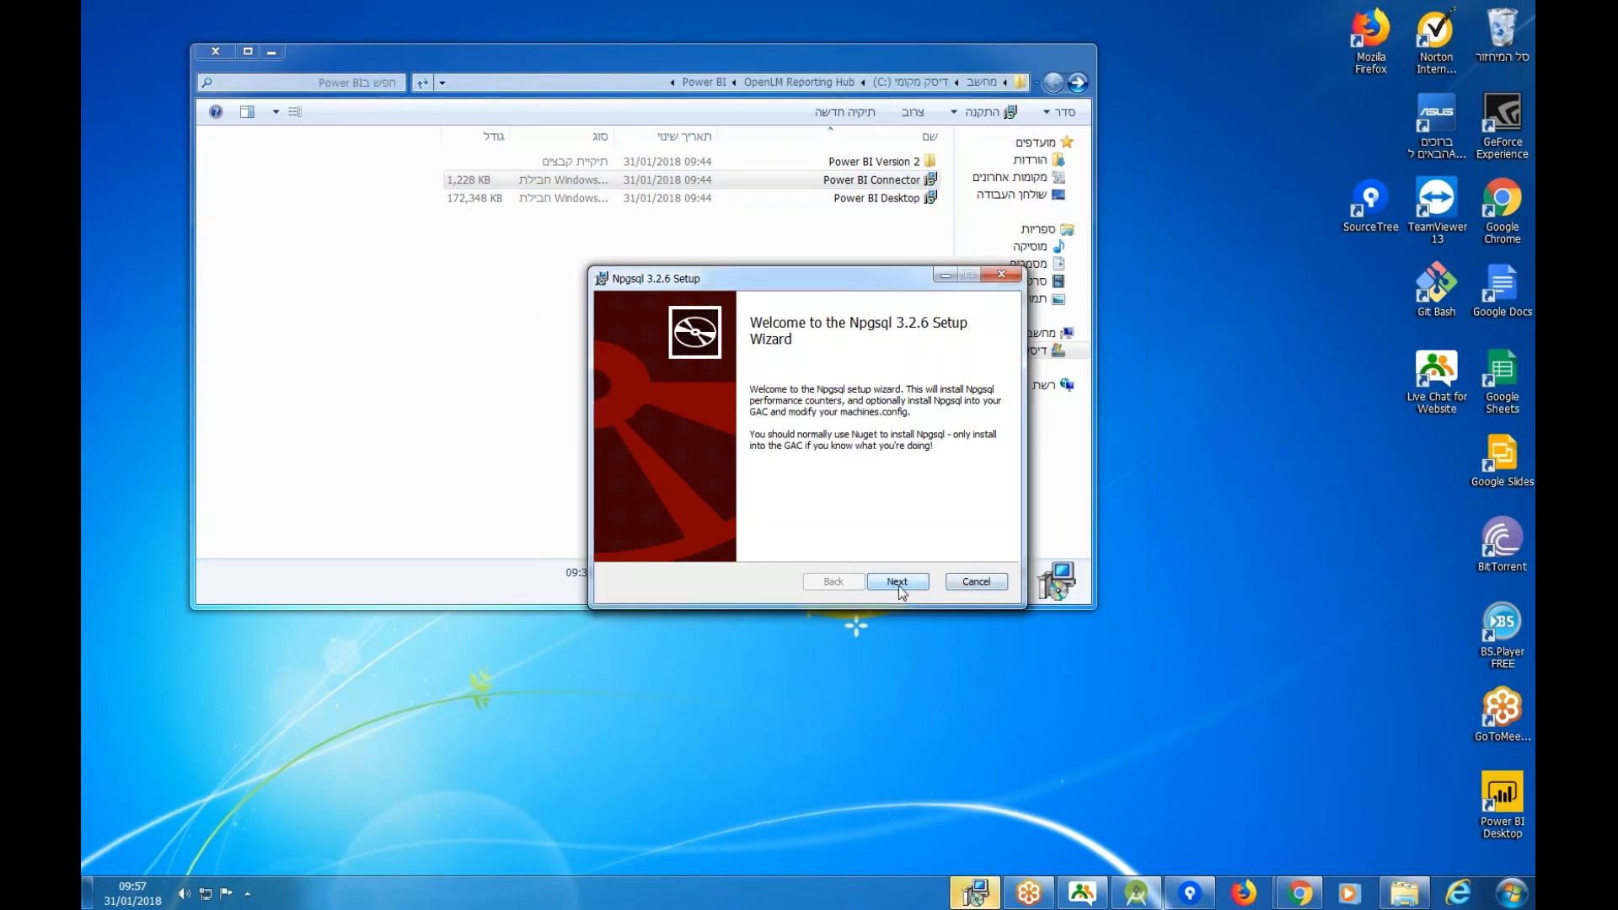
left_click(898, 585)
left_click(622, 540)
left_click(910, 581)
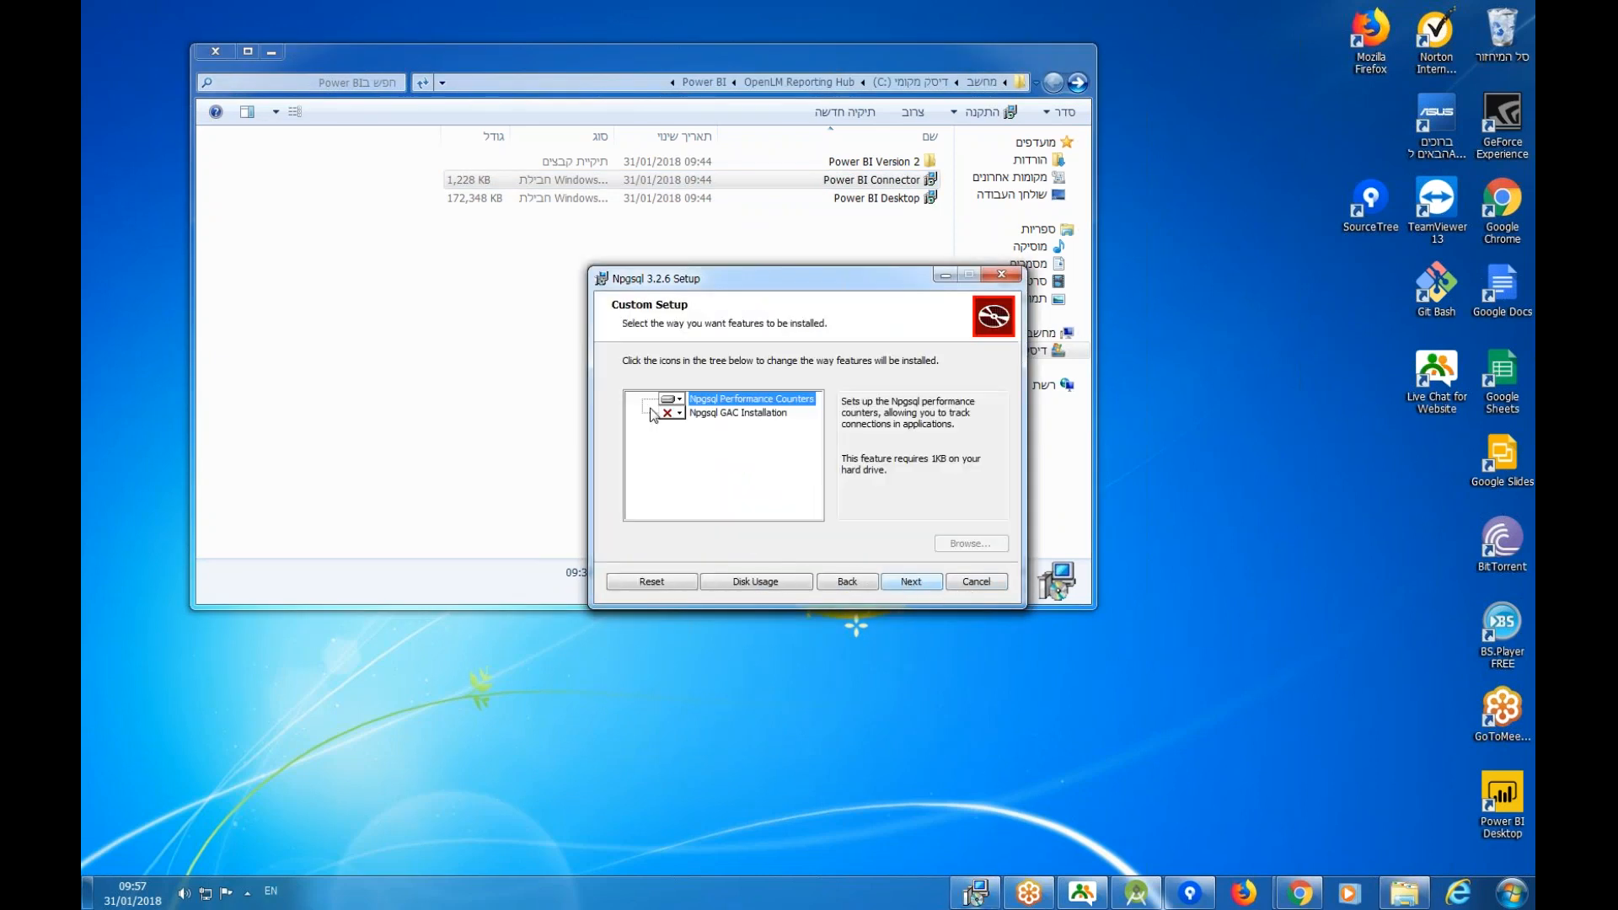
Set GAC Installation to install entirely on the local drive, install Npgsql 3.2.6, and return to the folder.
left_click(676, 414)
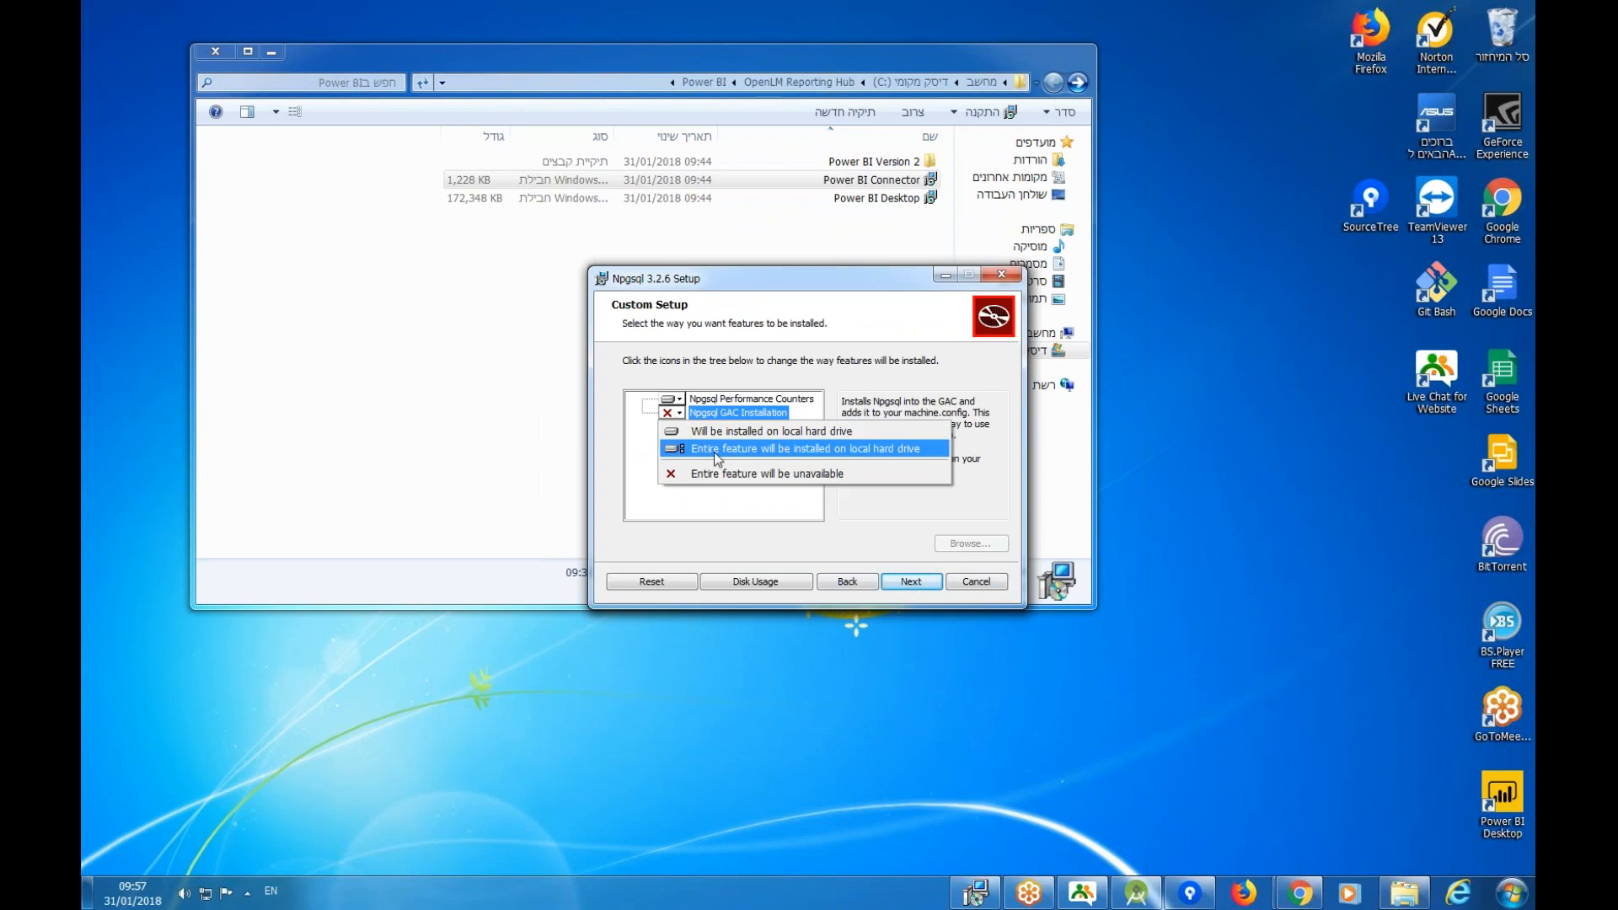
left_click(755, 451)
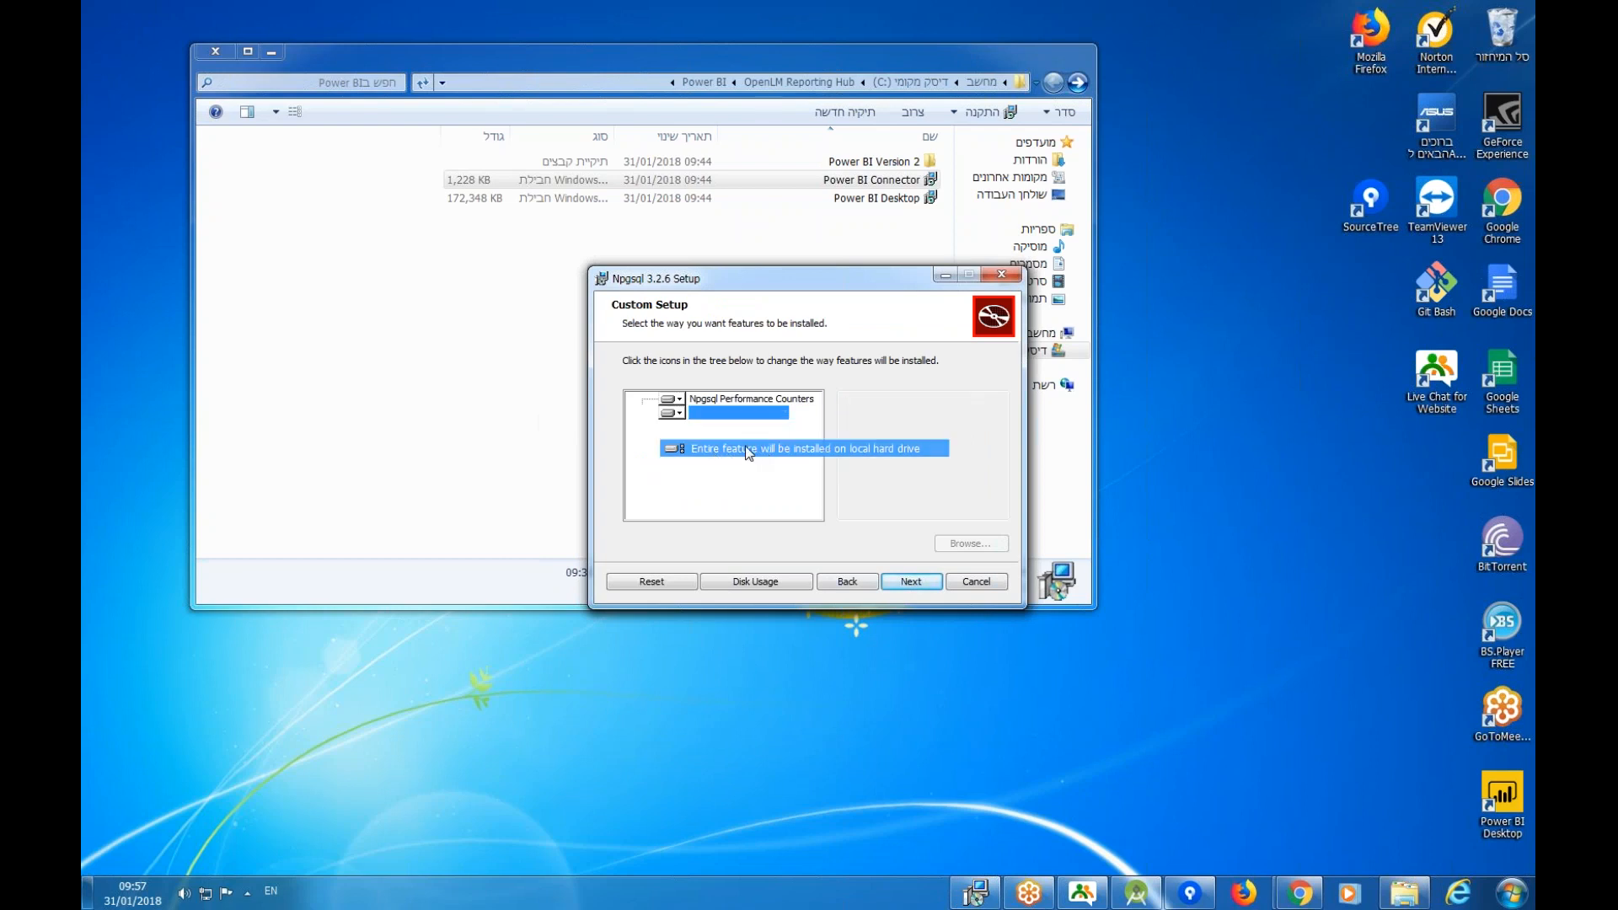
left_click(677, 413)
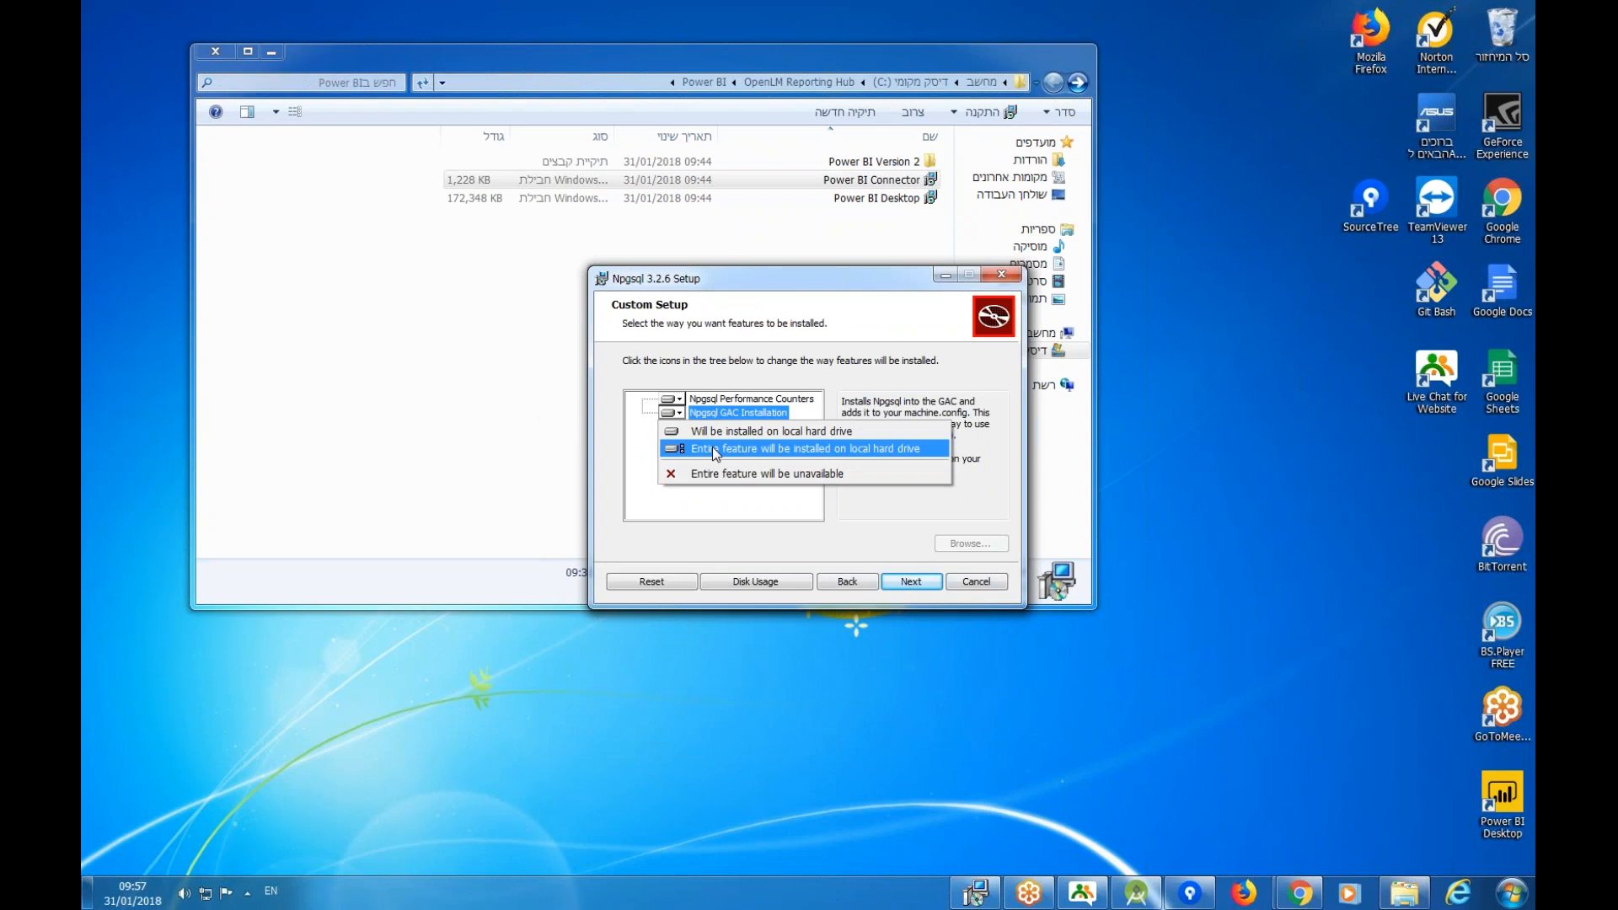
left_click(766, 452)
left_click(910, 582)
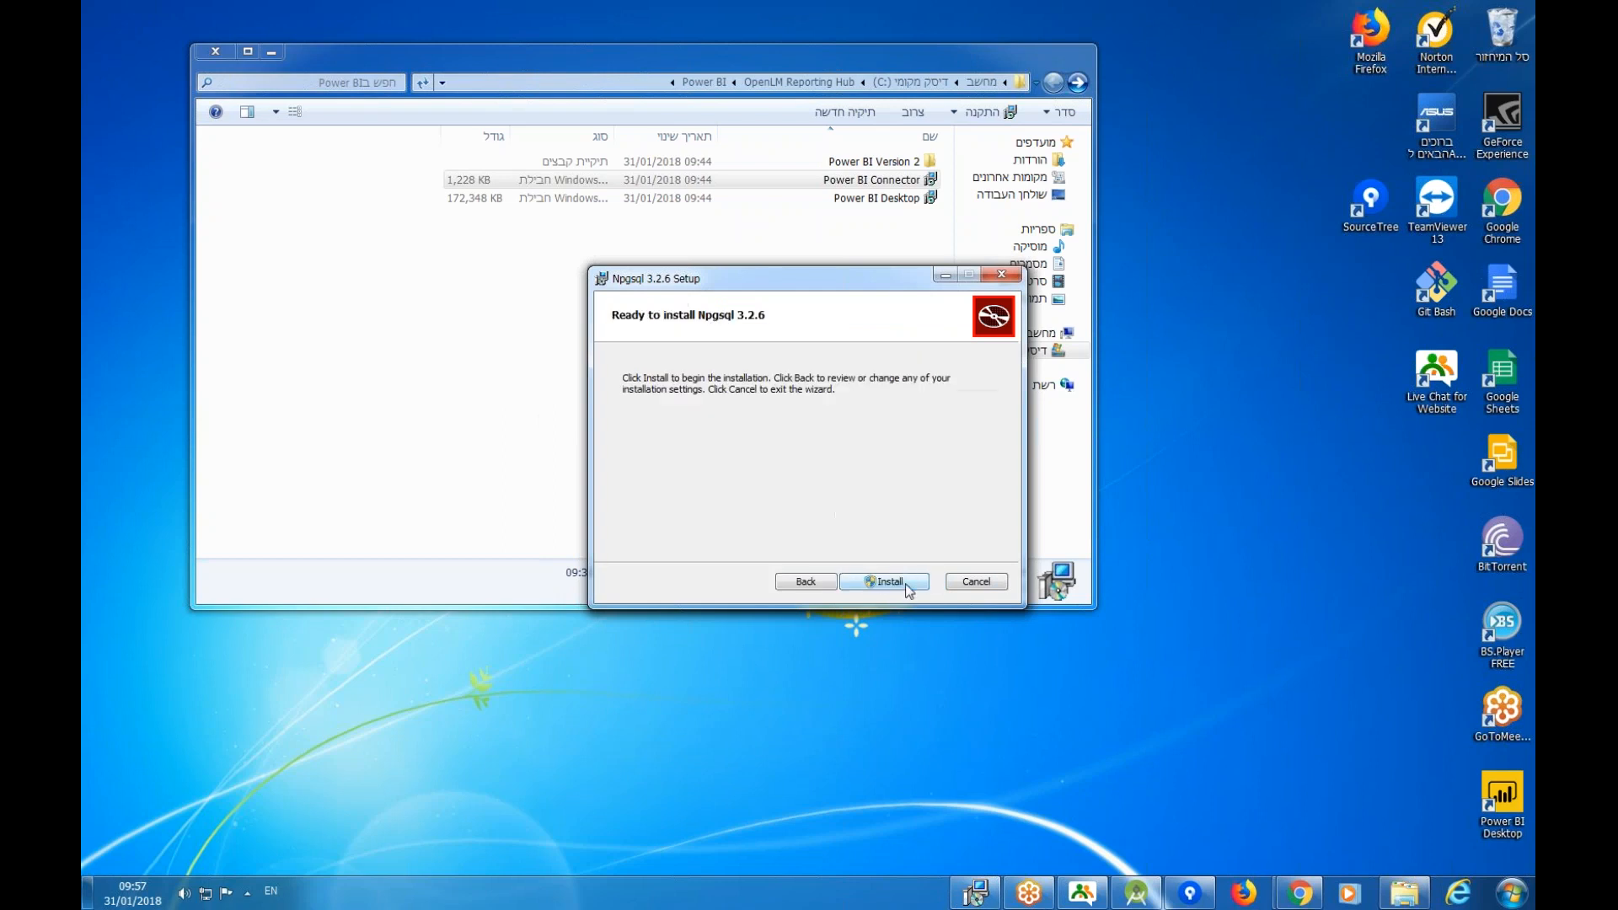
left_click(907, 580)
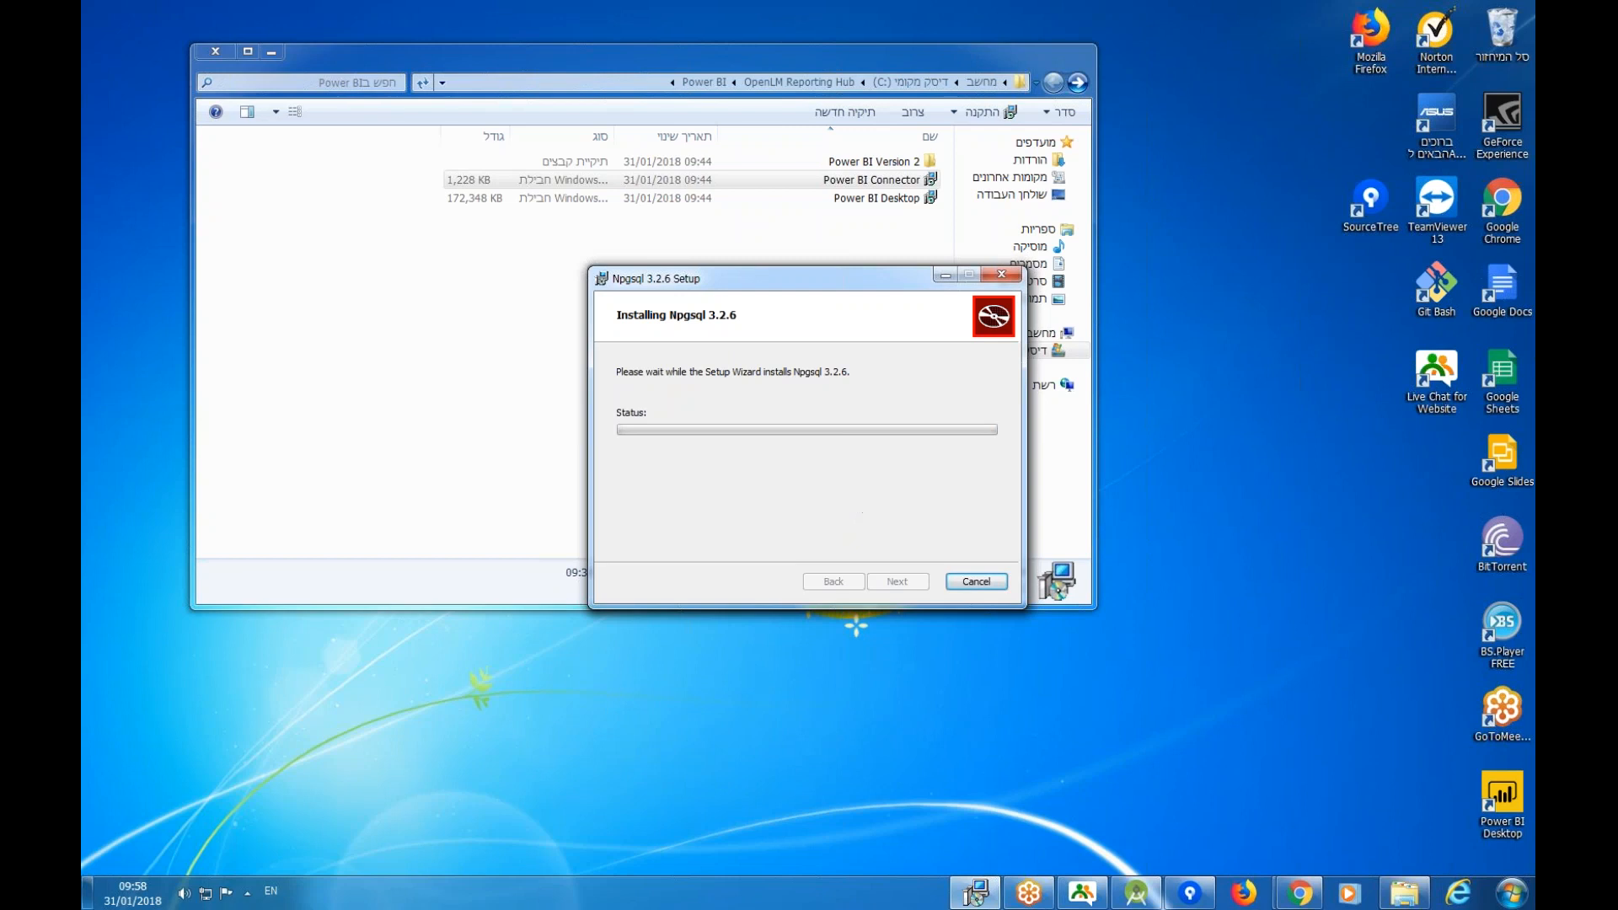
left_click(909, 579)
key("BackSpace")
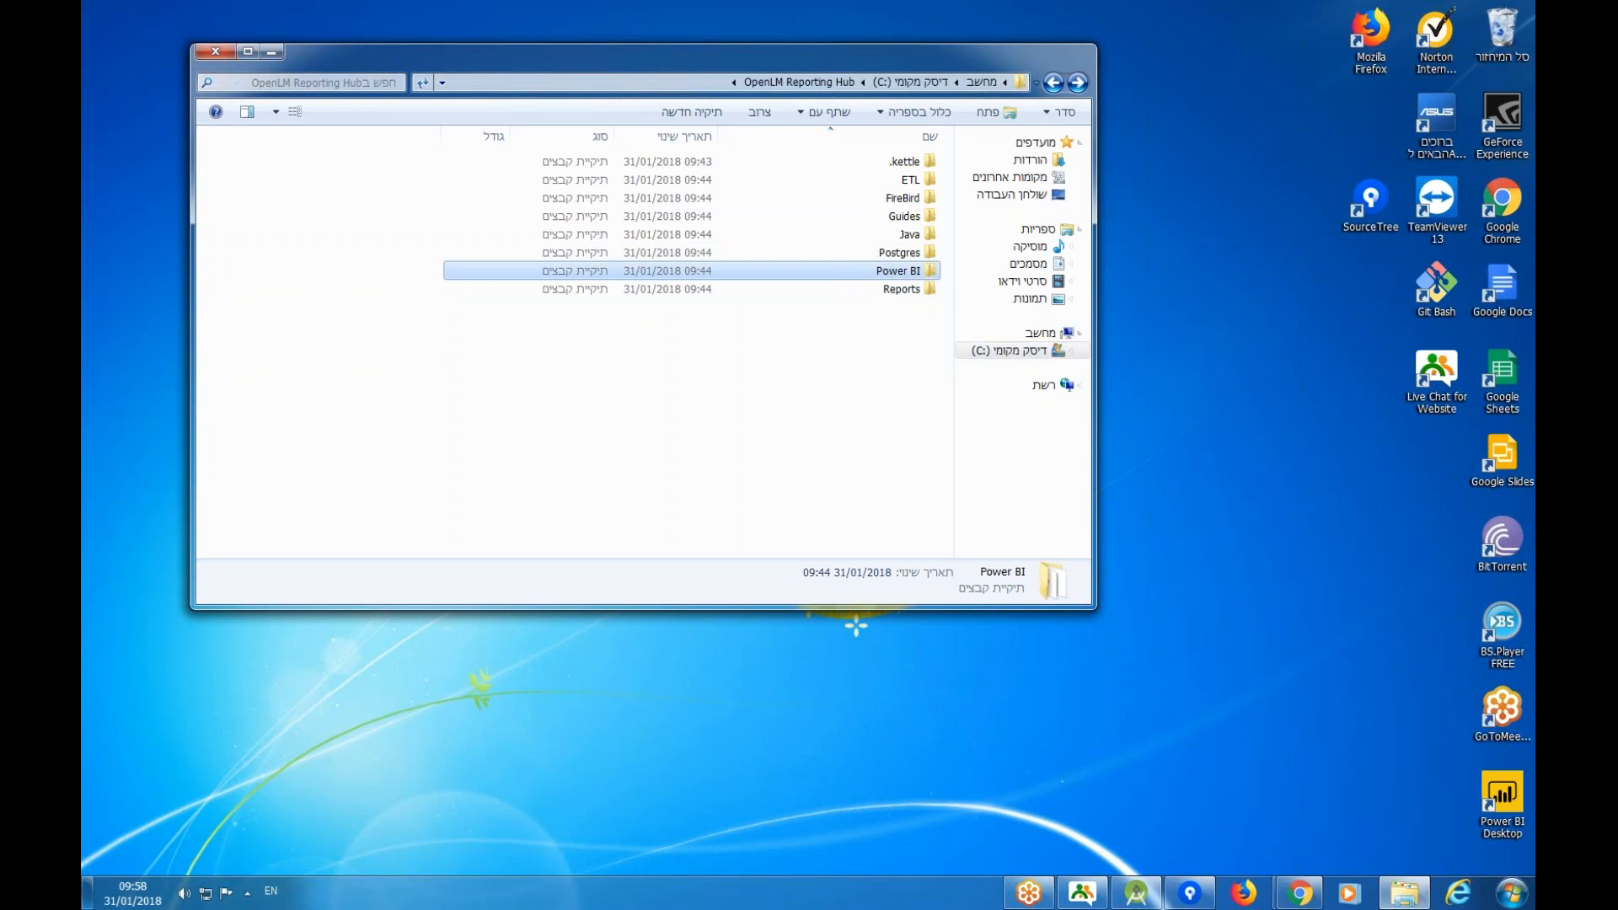
Browse in Explorer to C:\Program Files\PostgreSQL\10\data.
left_click(1035, 351)
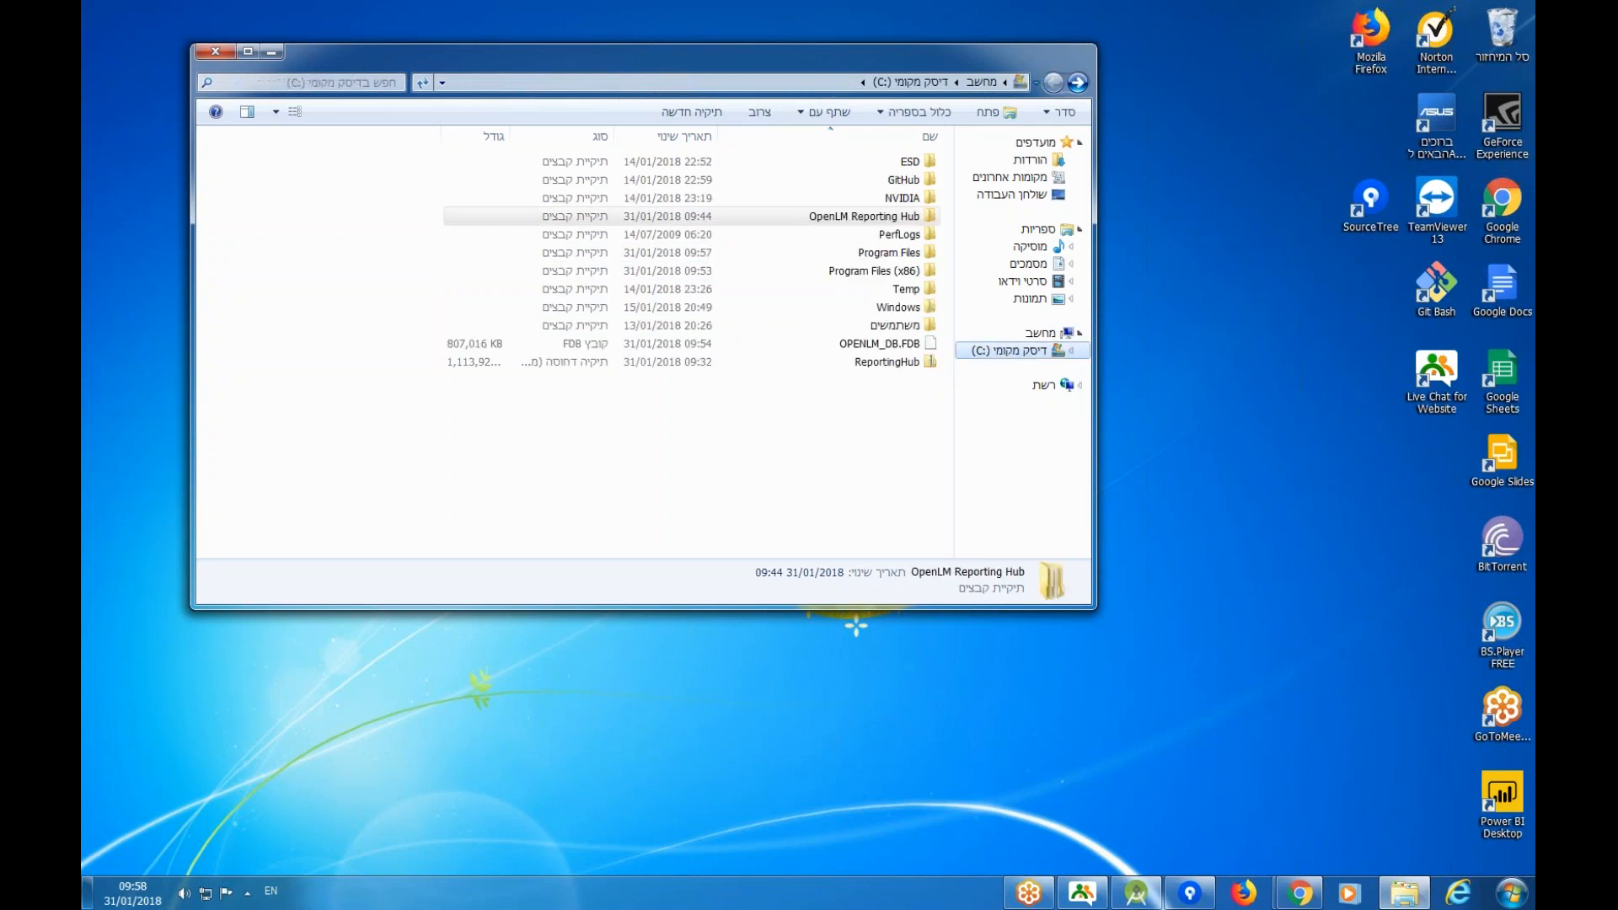
double_click(849, 252)
double_click(873, 436)
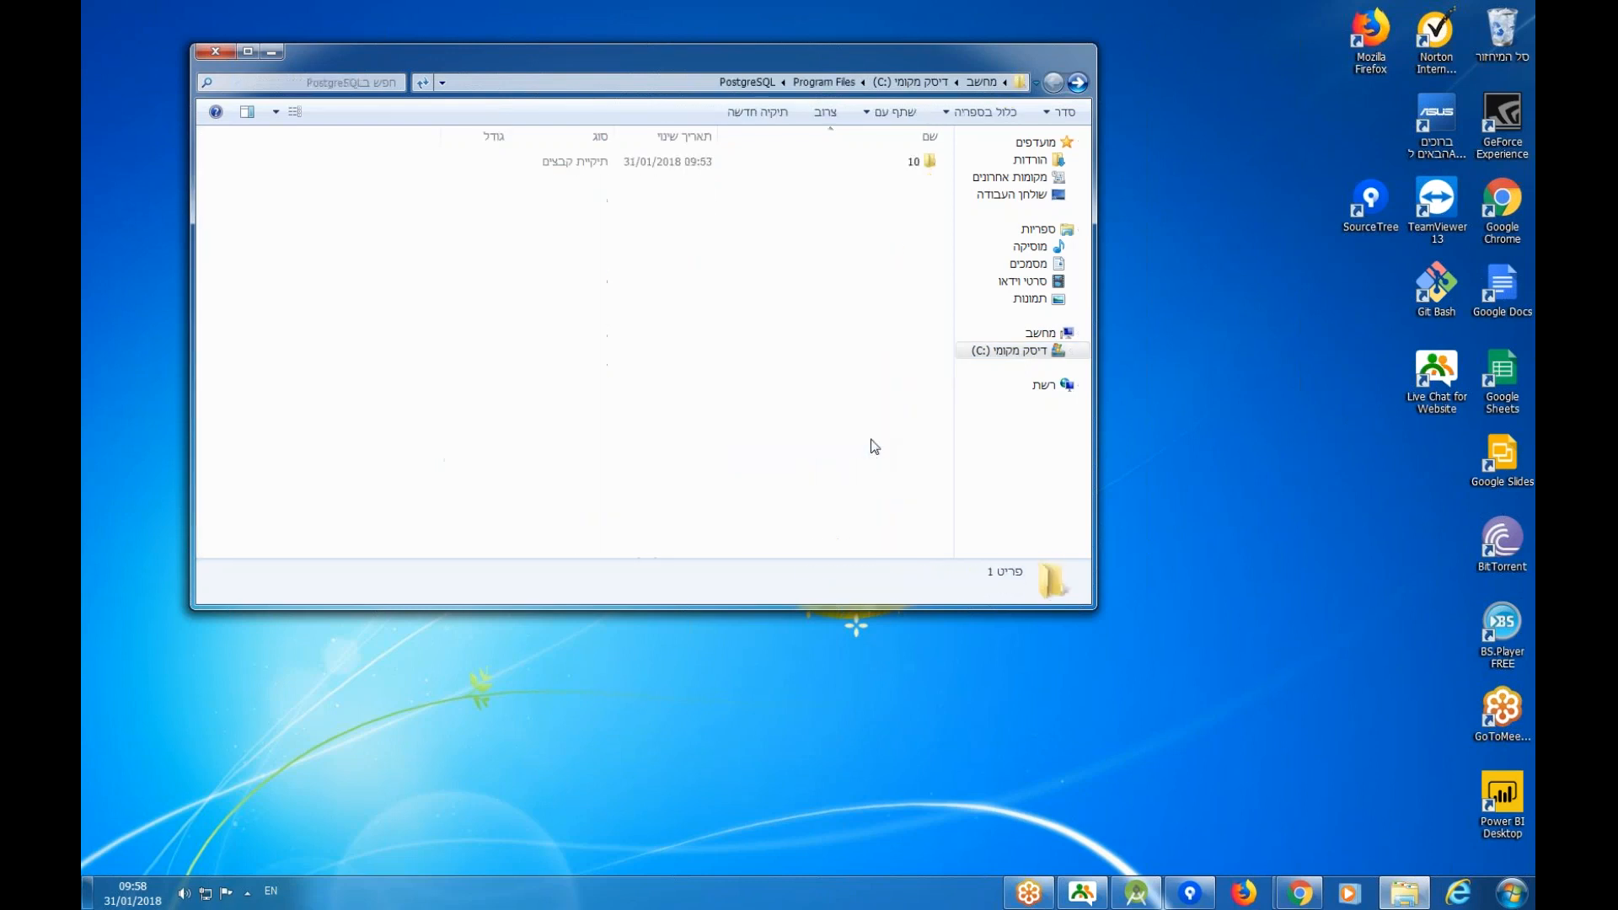
double_click(912, 164)
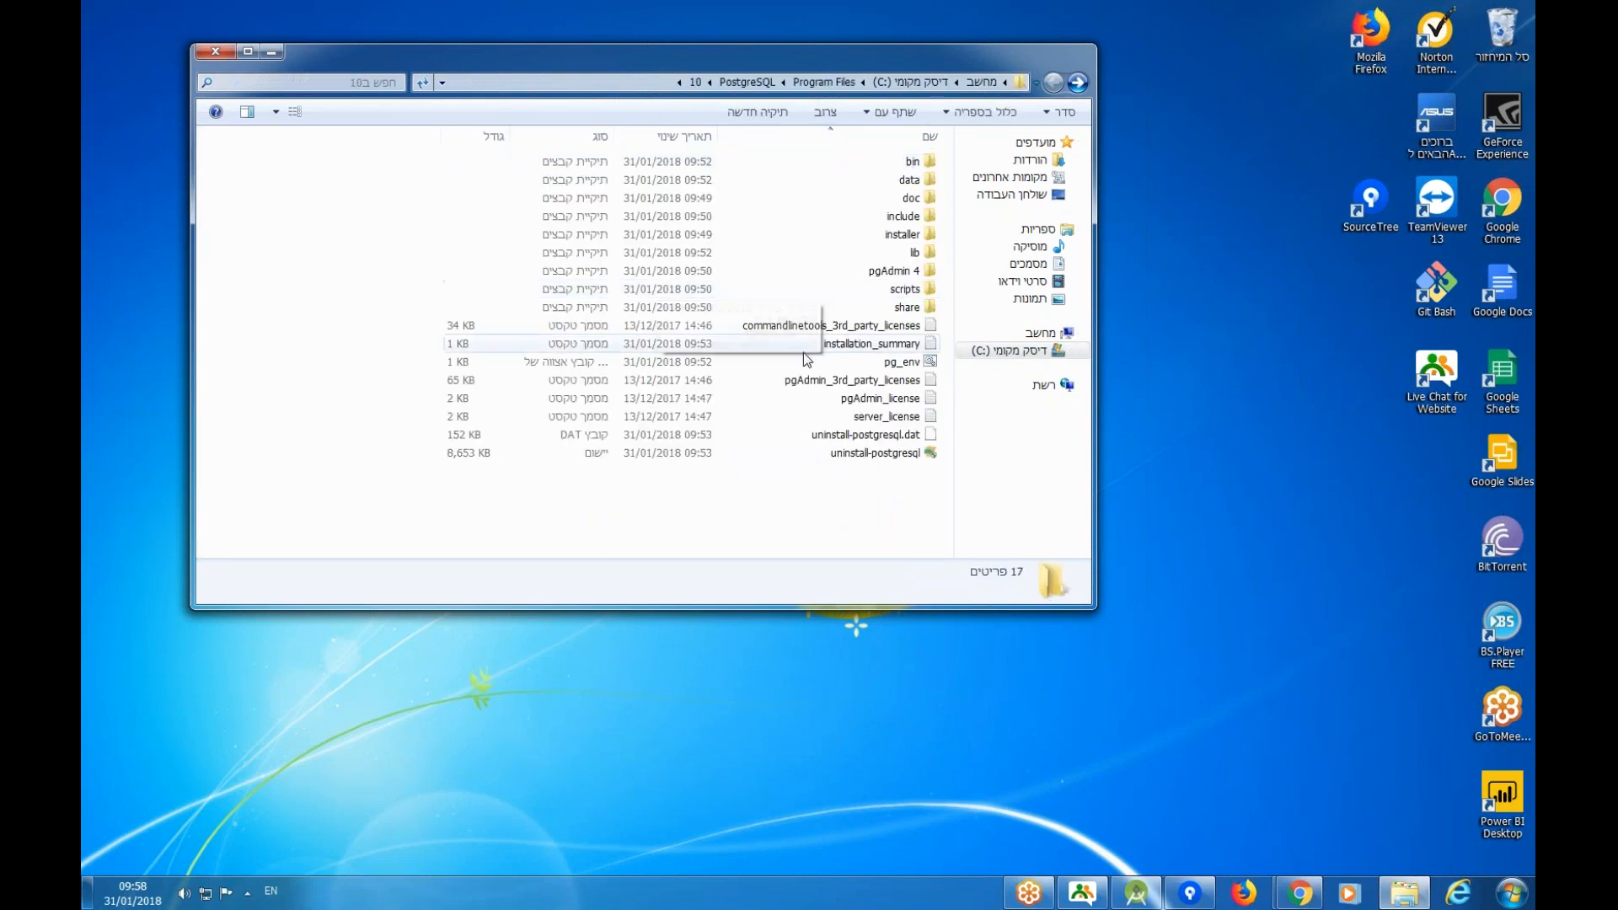
double_click(913, 161)
scroll(961, 144, "down", 10)
left_click(1078, 82)
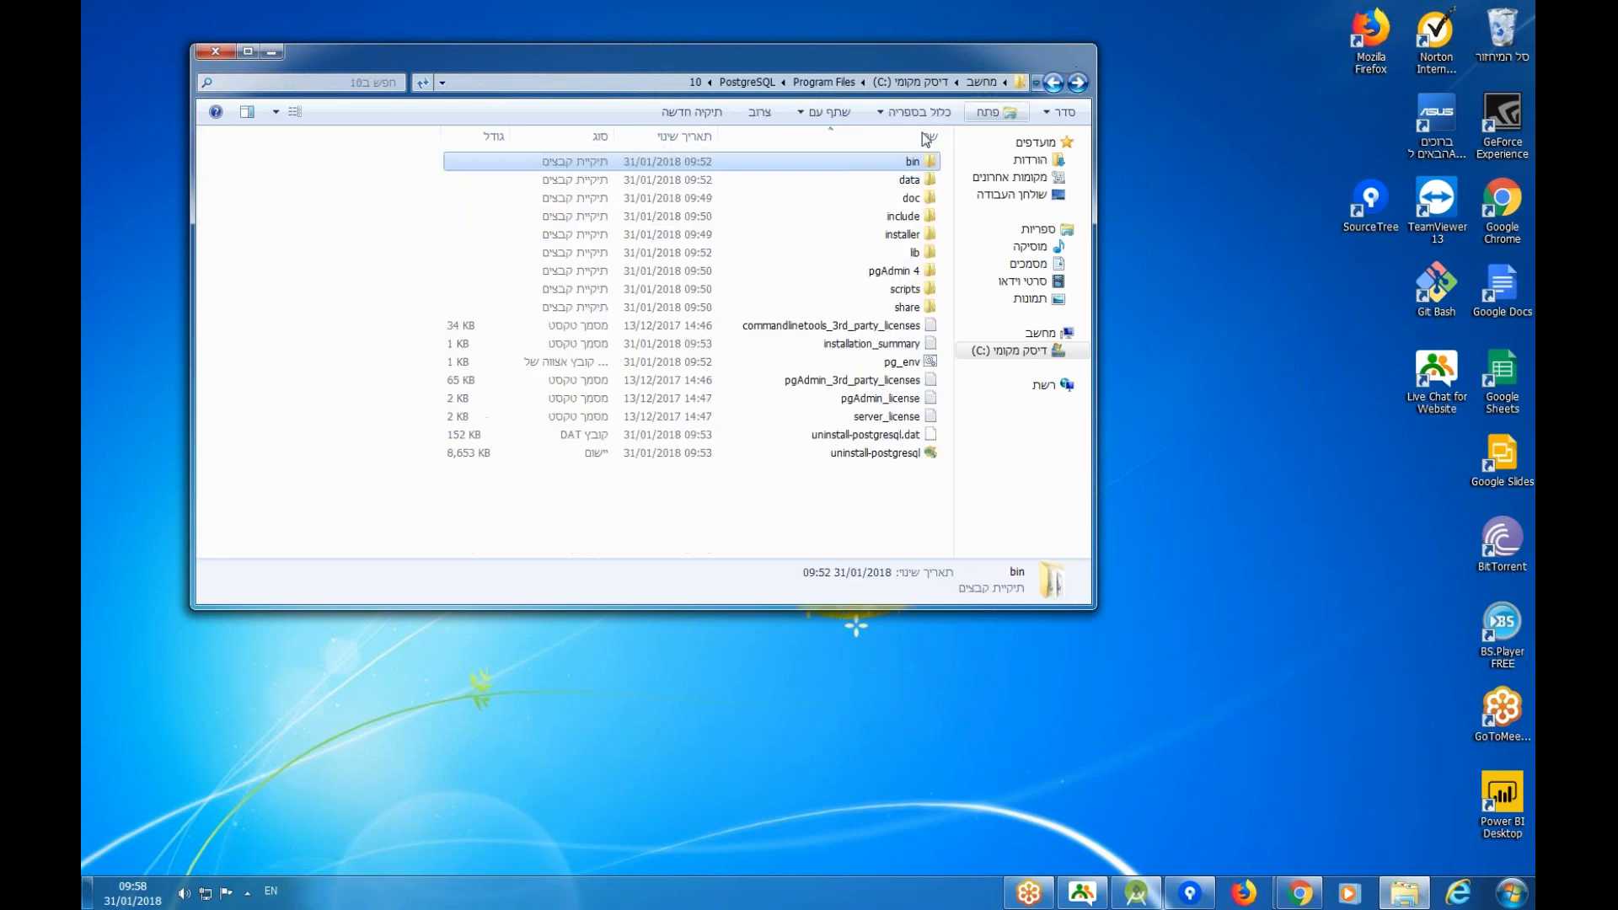
double_click(913, 180)
Open pg_hba.conf and pick 'Select a program from a list' at the prompt.
left_click(1175, 306)
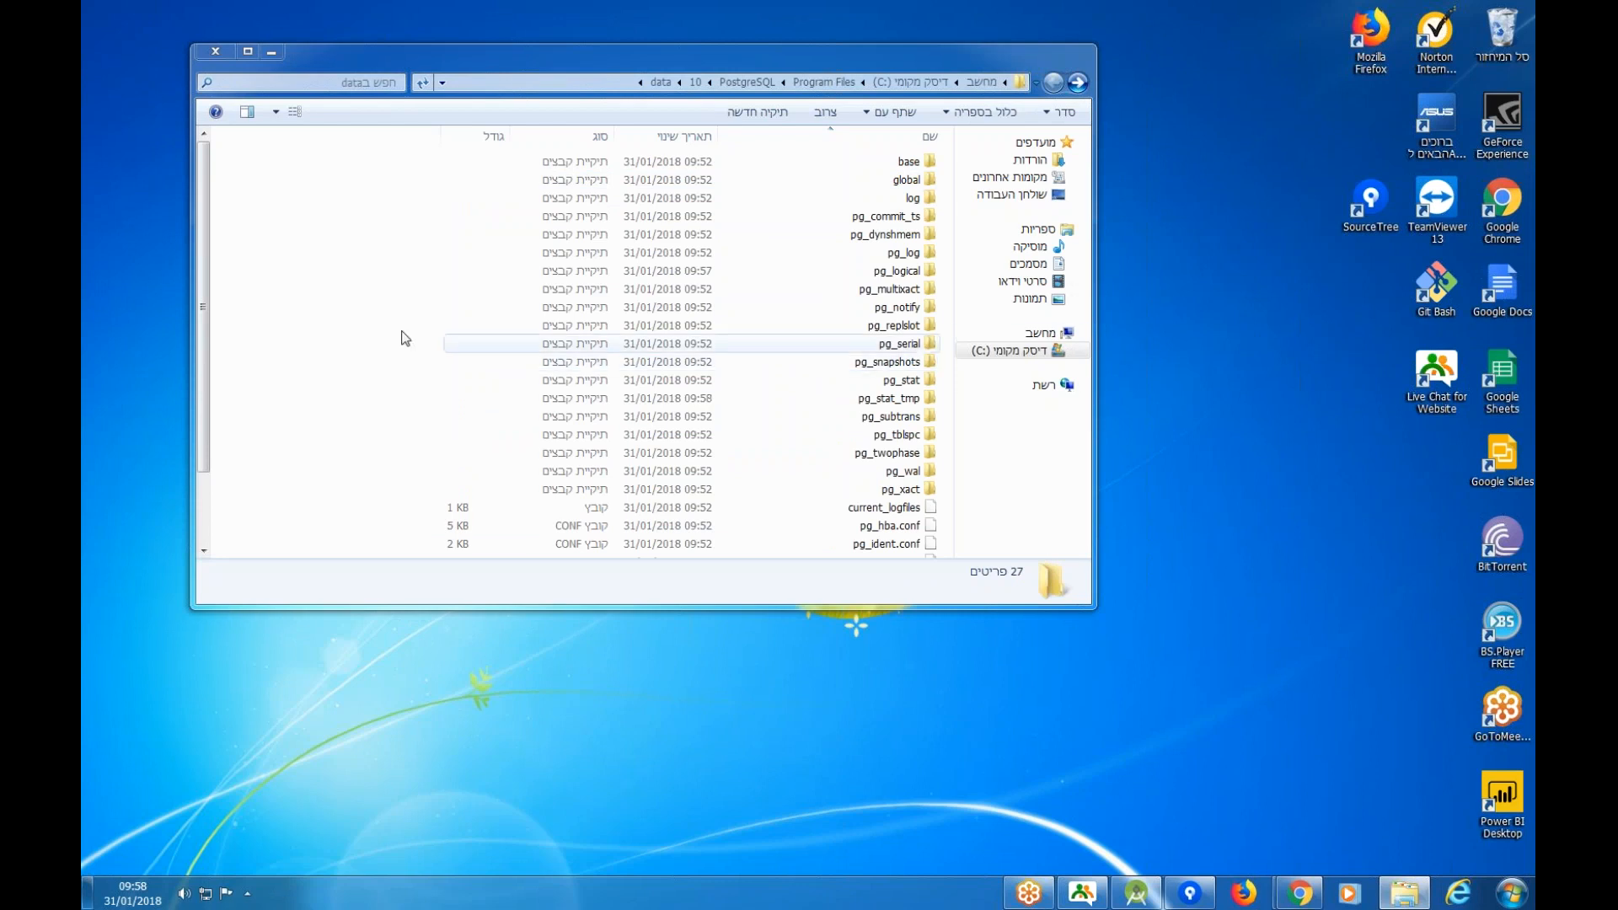
left_click(822, 526)
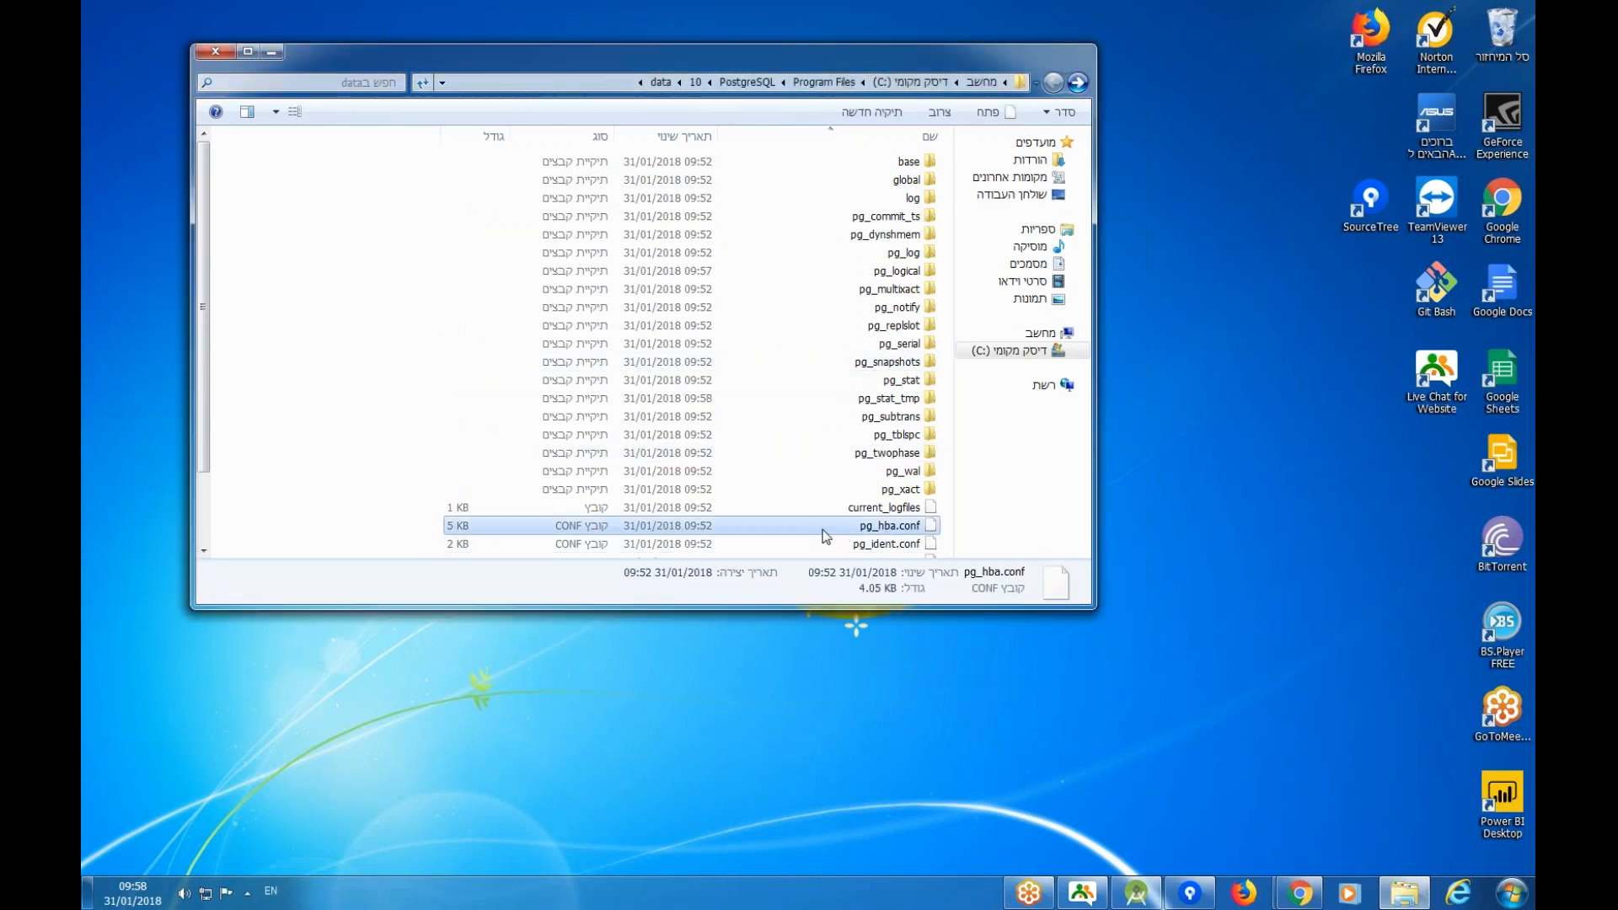
right_click(890, 533)
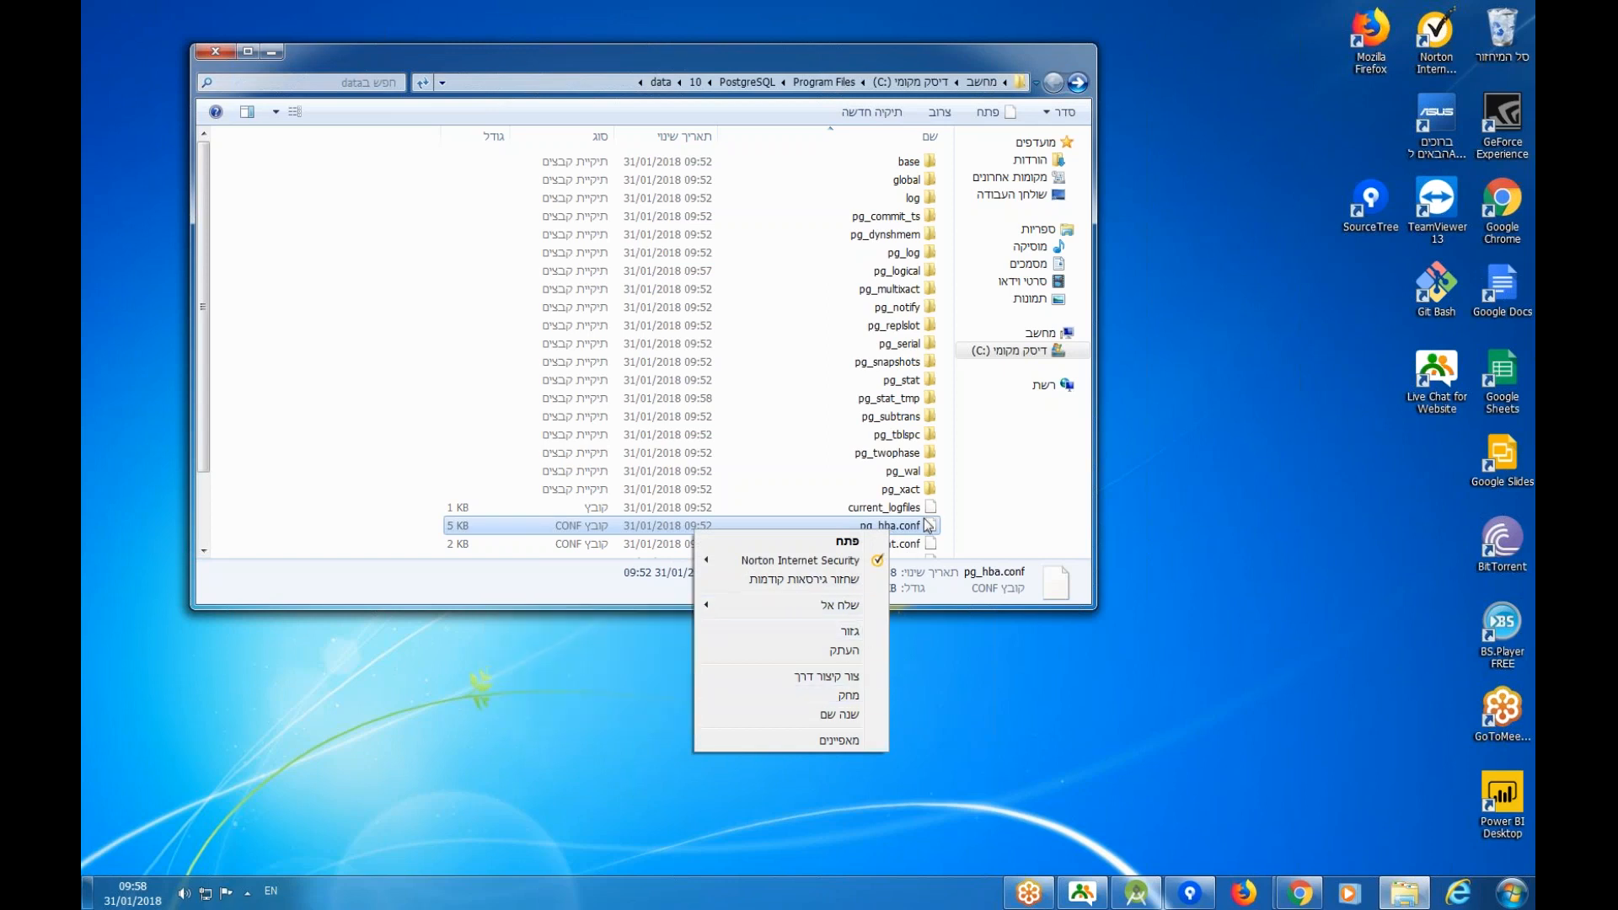
mouse_move(824, 607)
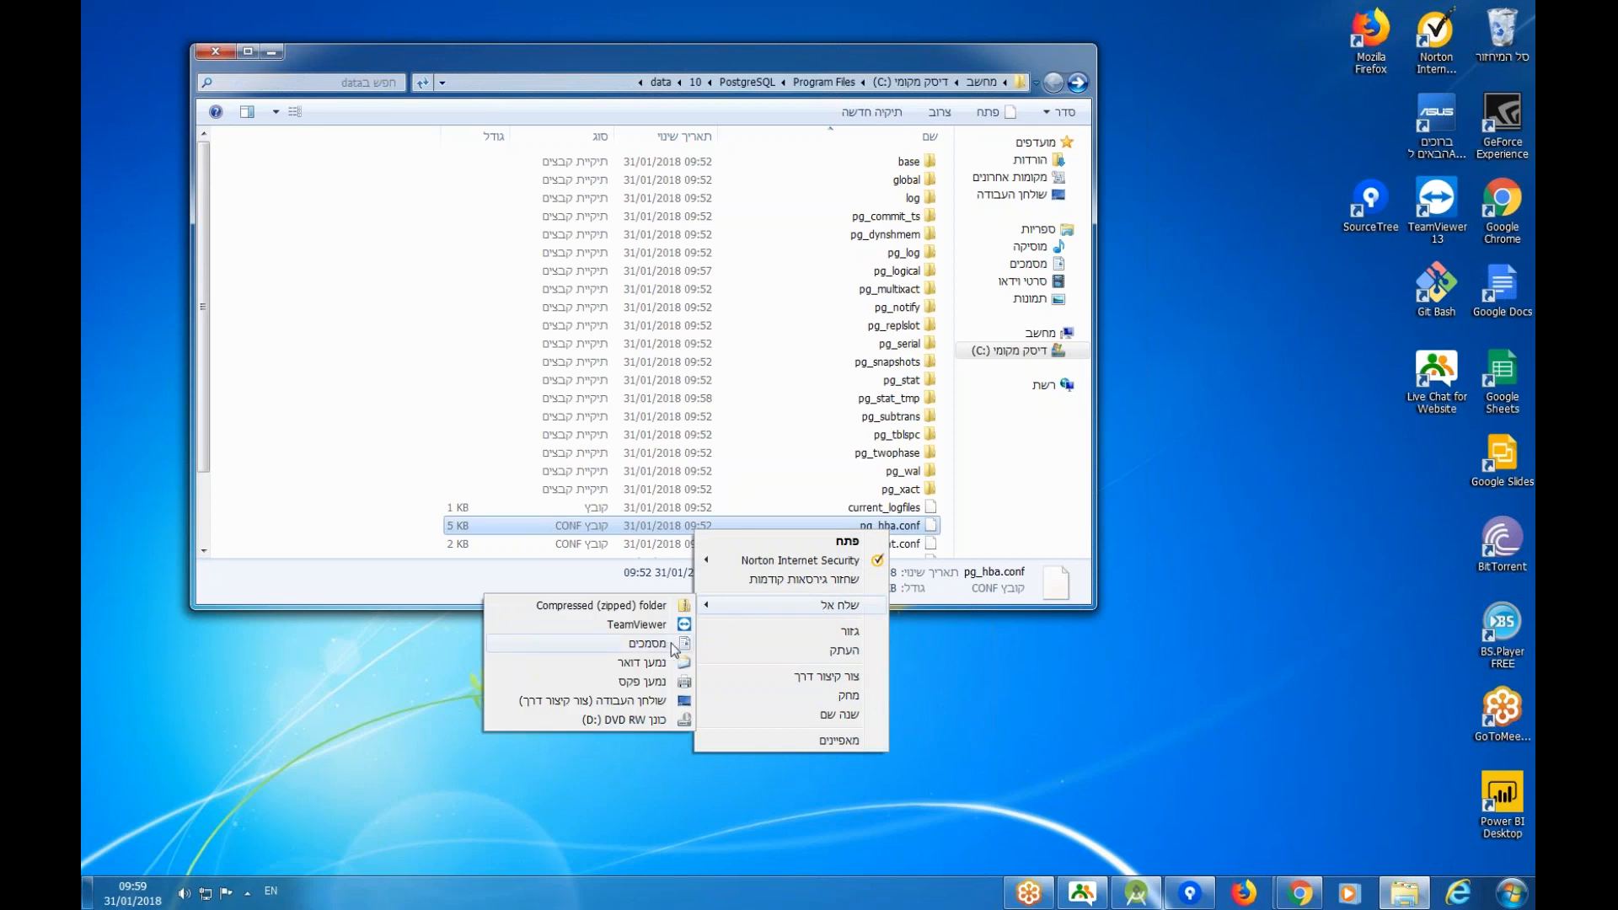
double_click(893, 525)
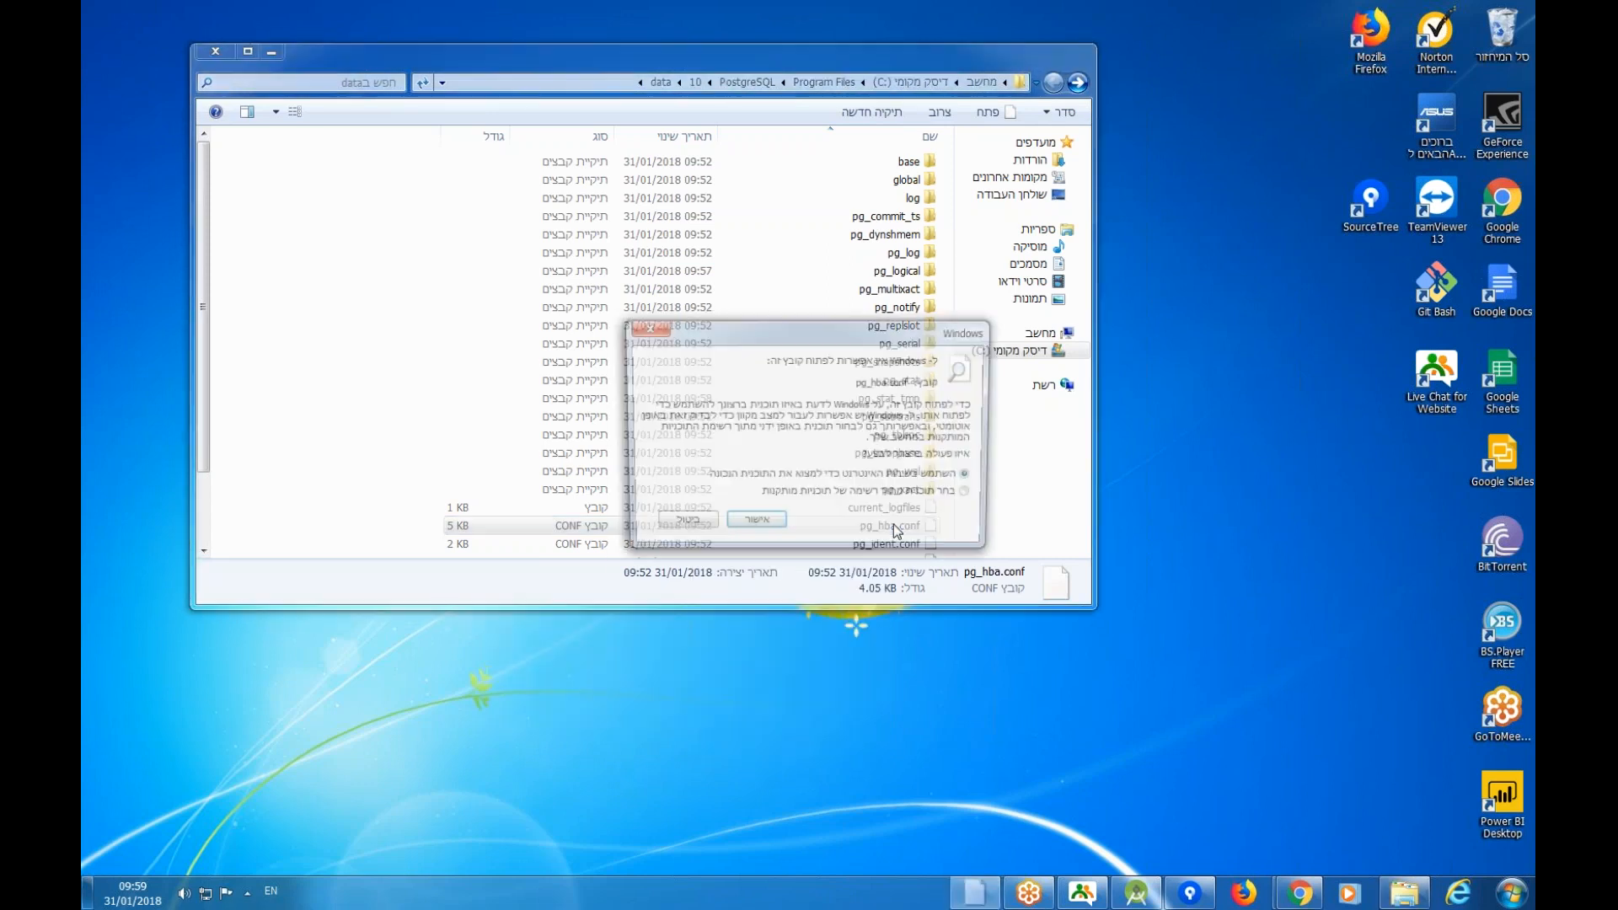
left_click(752, 525)
Open pg_hba.conf in Notepad and switch its text to left-to-right reading.
double_click(742, 434)
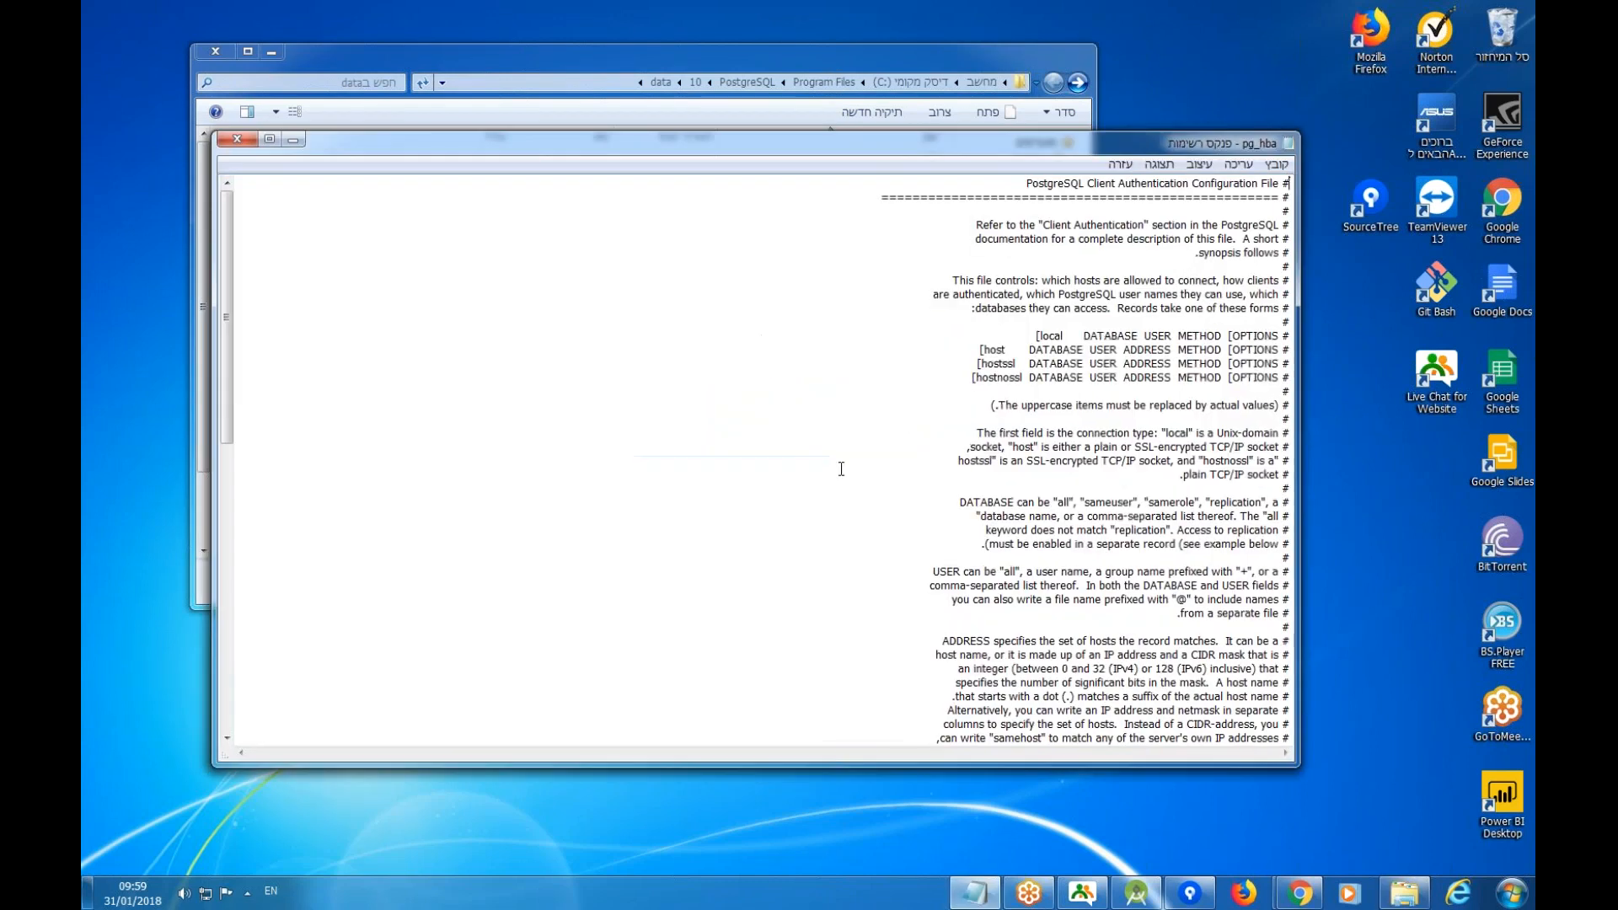
scroll(1177, 426, "down", 18)
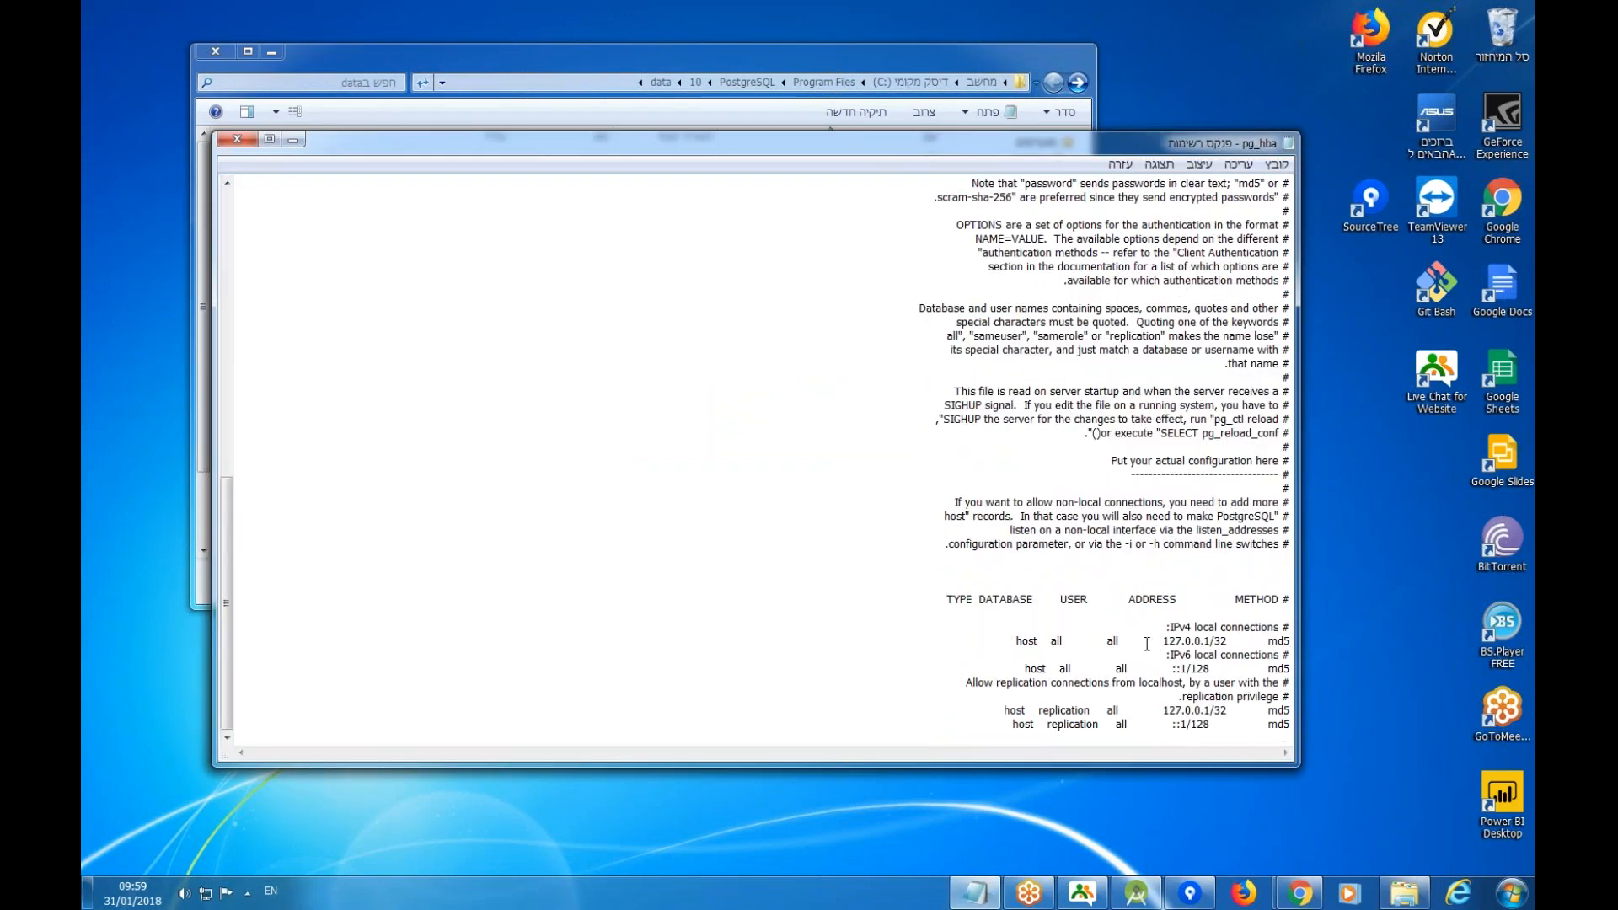
key("ctrl+a")
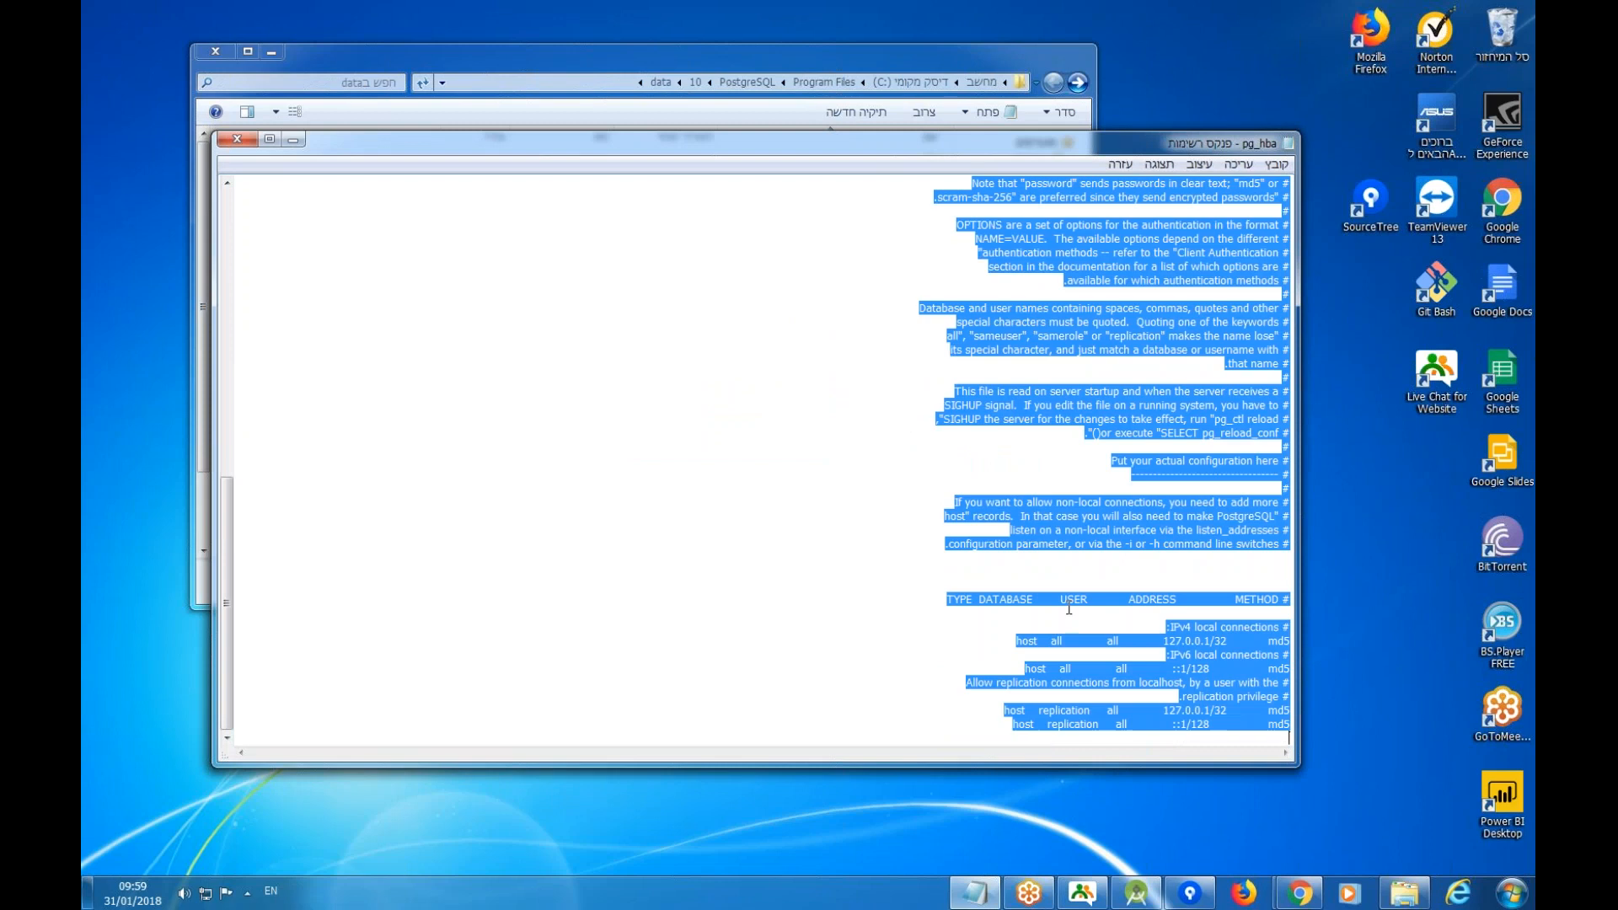
key("ctrl+shift")
left_click(928, 607)
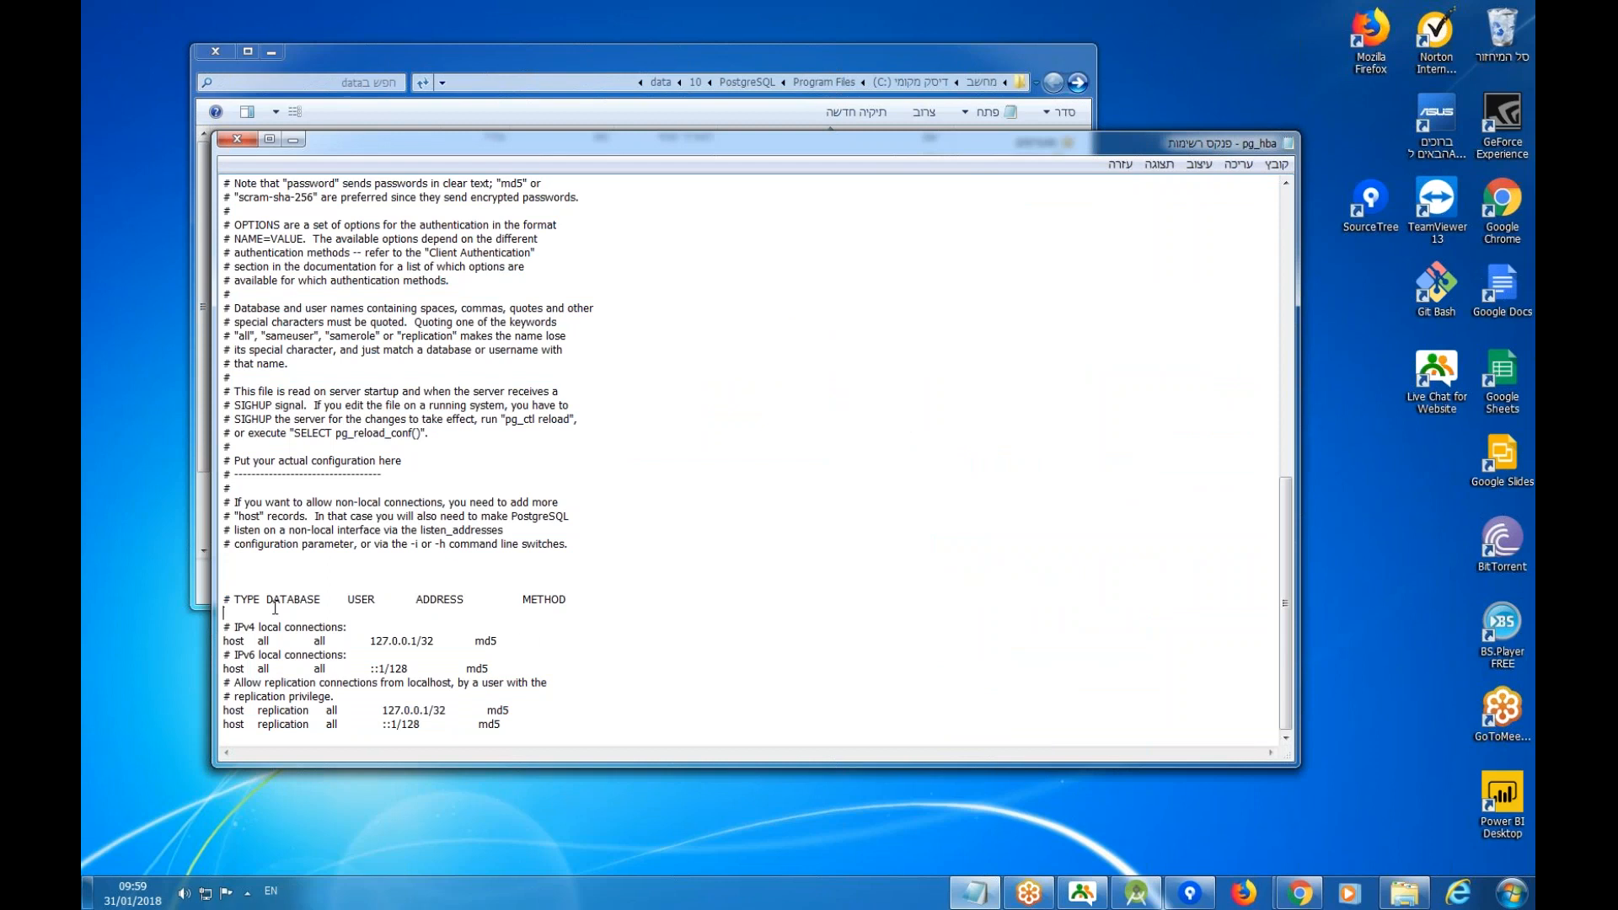
double_click(231, 613)
left_click(228, 611)
Duplicate the IPv4 'host all all 127.0.0.1/32 md5' rule onto the line above.
left_click_drag(505, 640, 211, 645)
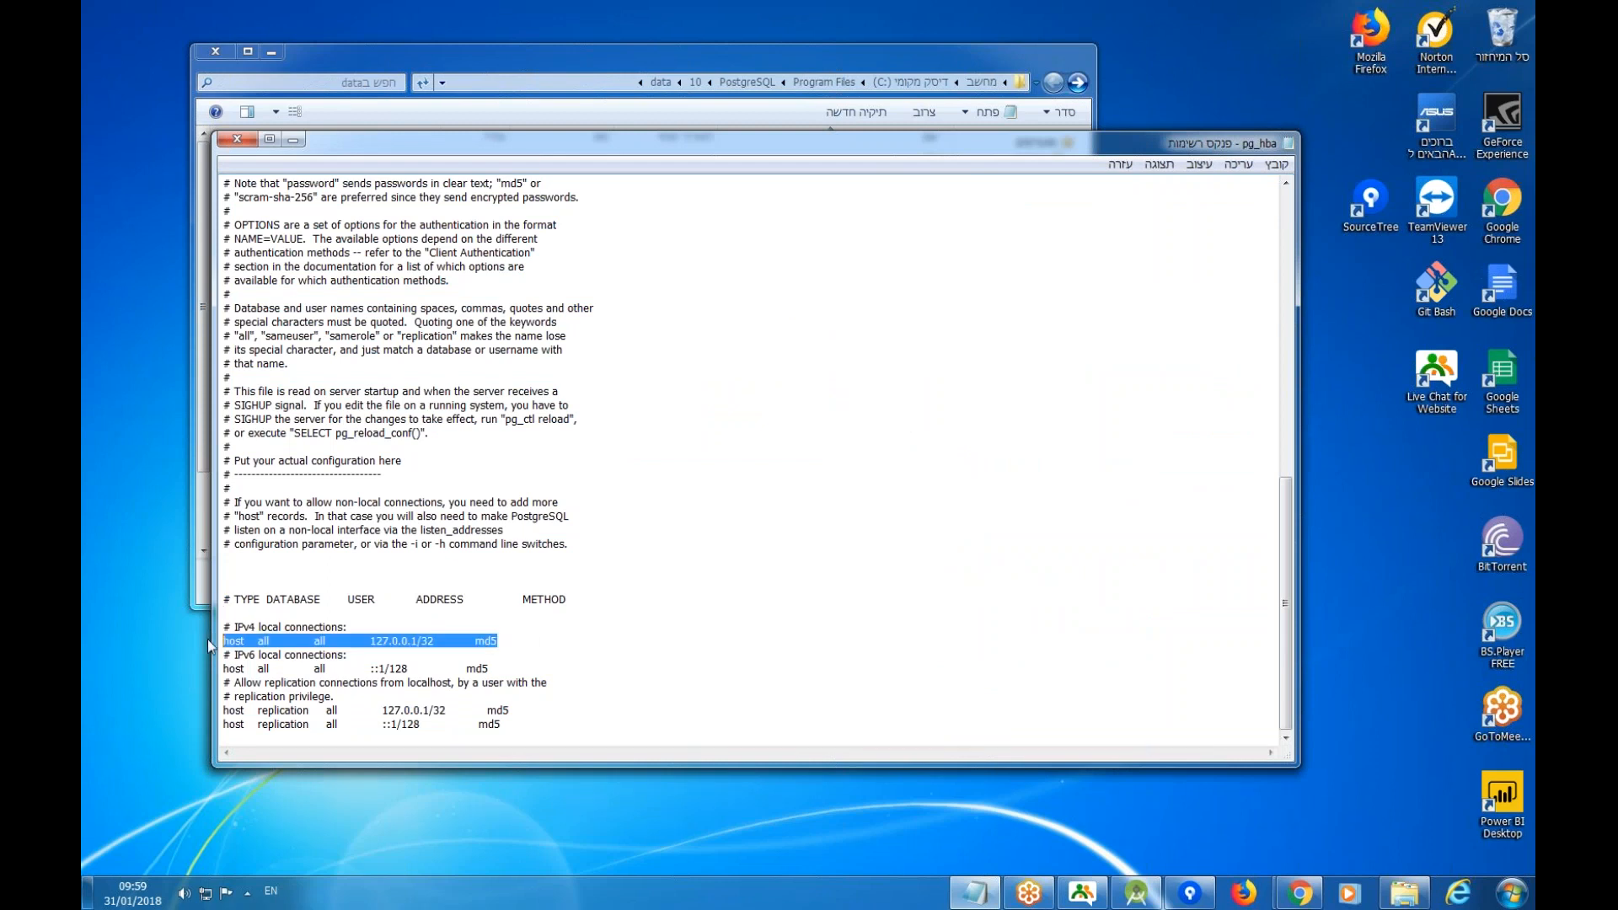
key("ctrl+c")
left_click(270, 615)
key("ctrl+v")
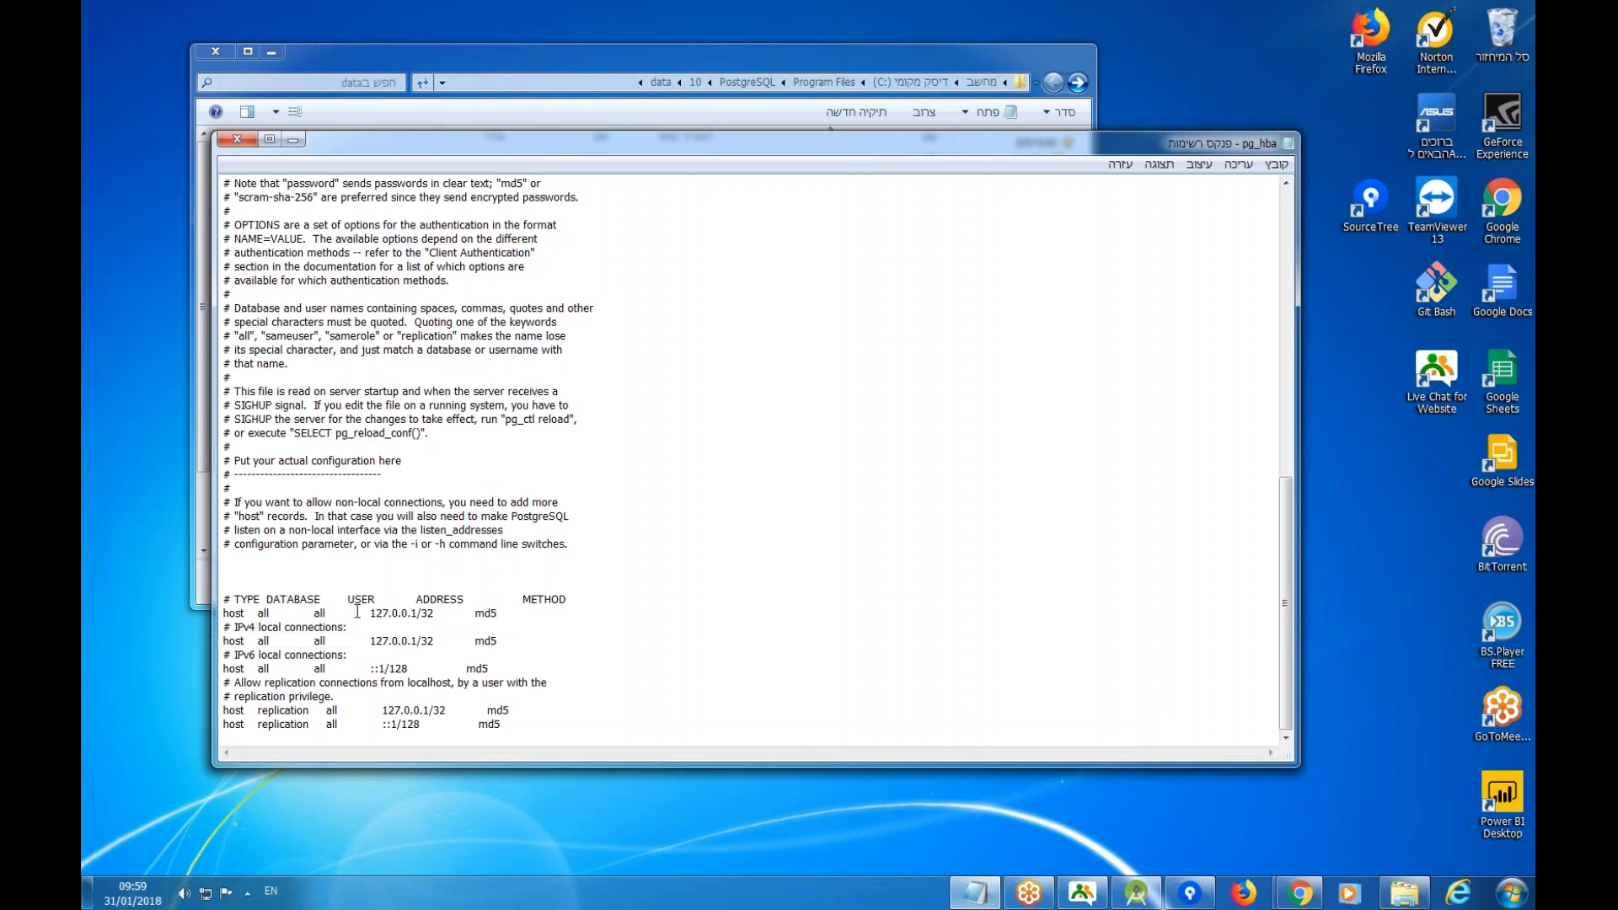
Change the new rule's address from 127.0.0.1/32 to 0.0.0.0/0.
left_click_drag(372, 613, 390, 614)
type("0")
left_click(405, 613)
key("BackSpace")
type("0.0")
left_click_drag(370, 613, 415, 612)
left_click(414, 612)
left_click_drag(371, 615, 377, 616)
type("10")
left_click_drag(383, 614, 370, 614)
type("0")
Save pg_hba.conf and close Notepad.
left_click(1276, 164)
left_click(1247, 223)
double_click(1288, 143)
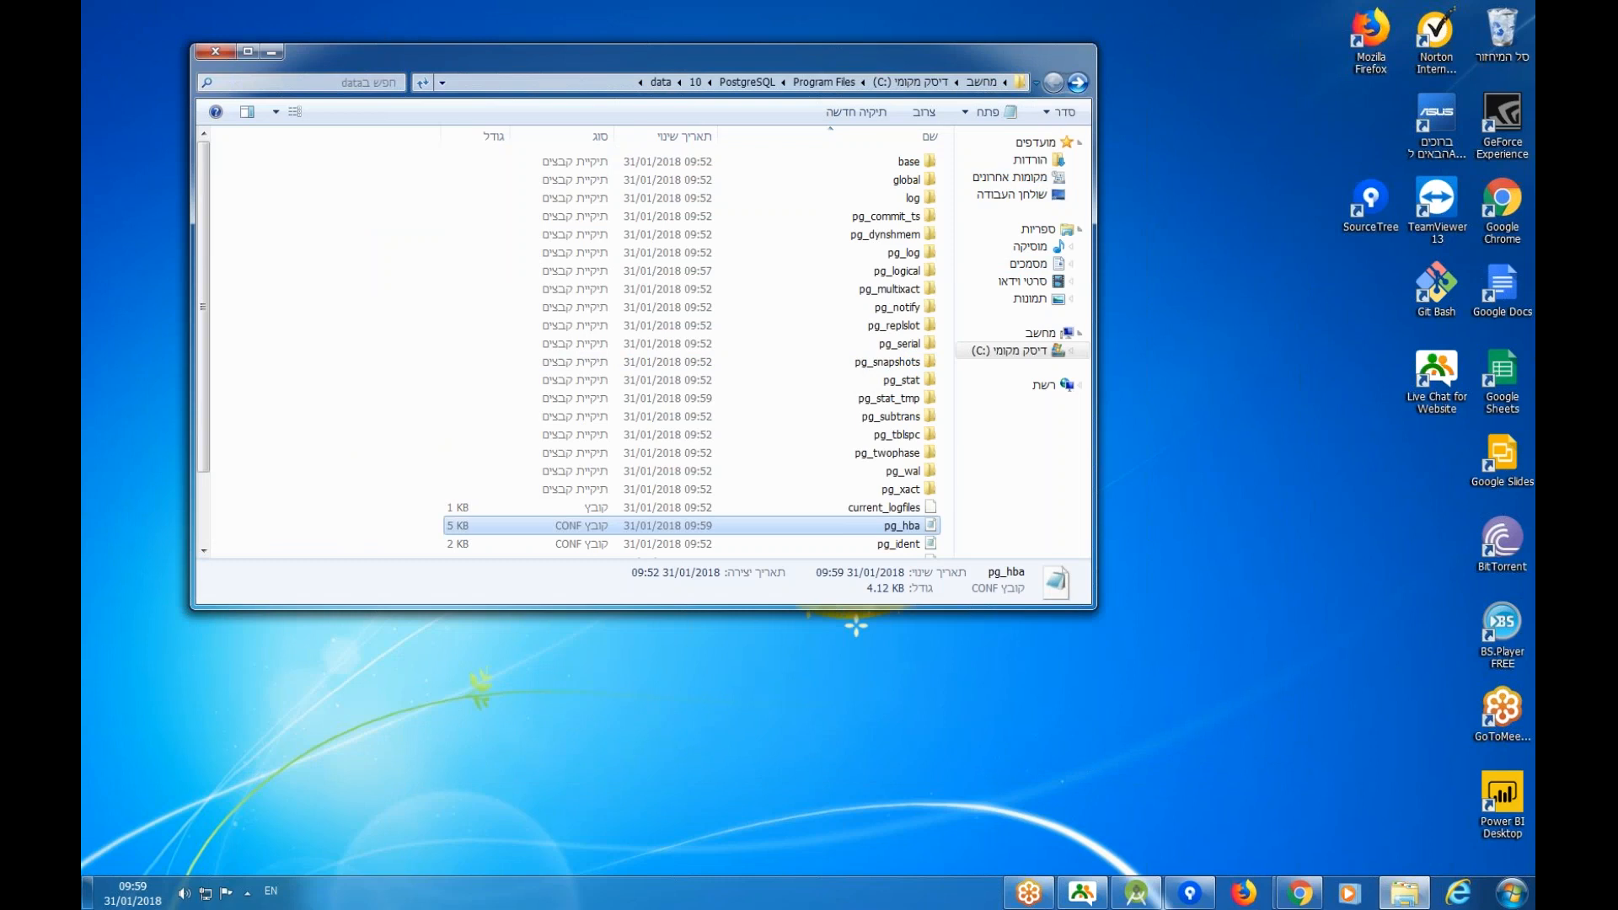
Open kettle.properties from C:\OpenLM Reporting Hub\.kettle in Notepad.
left_click(1036, 355)
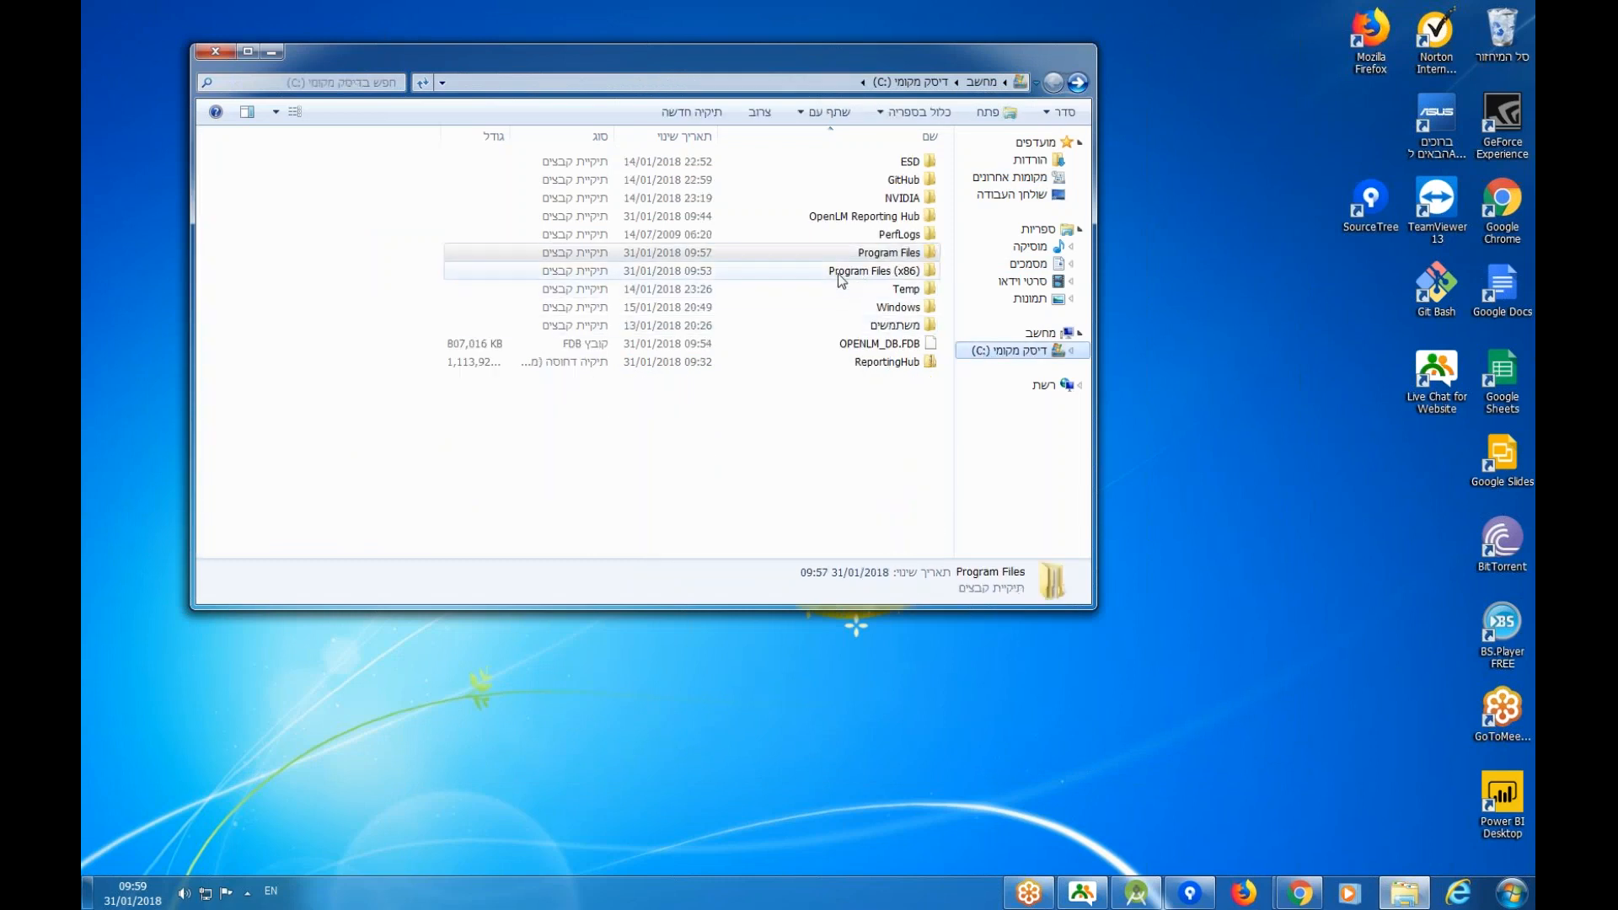
double_click(885, 217)
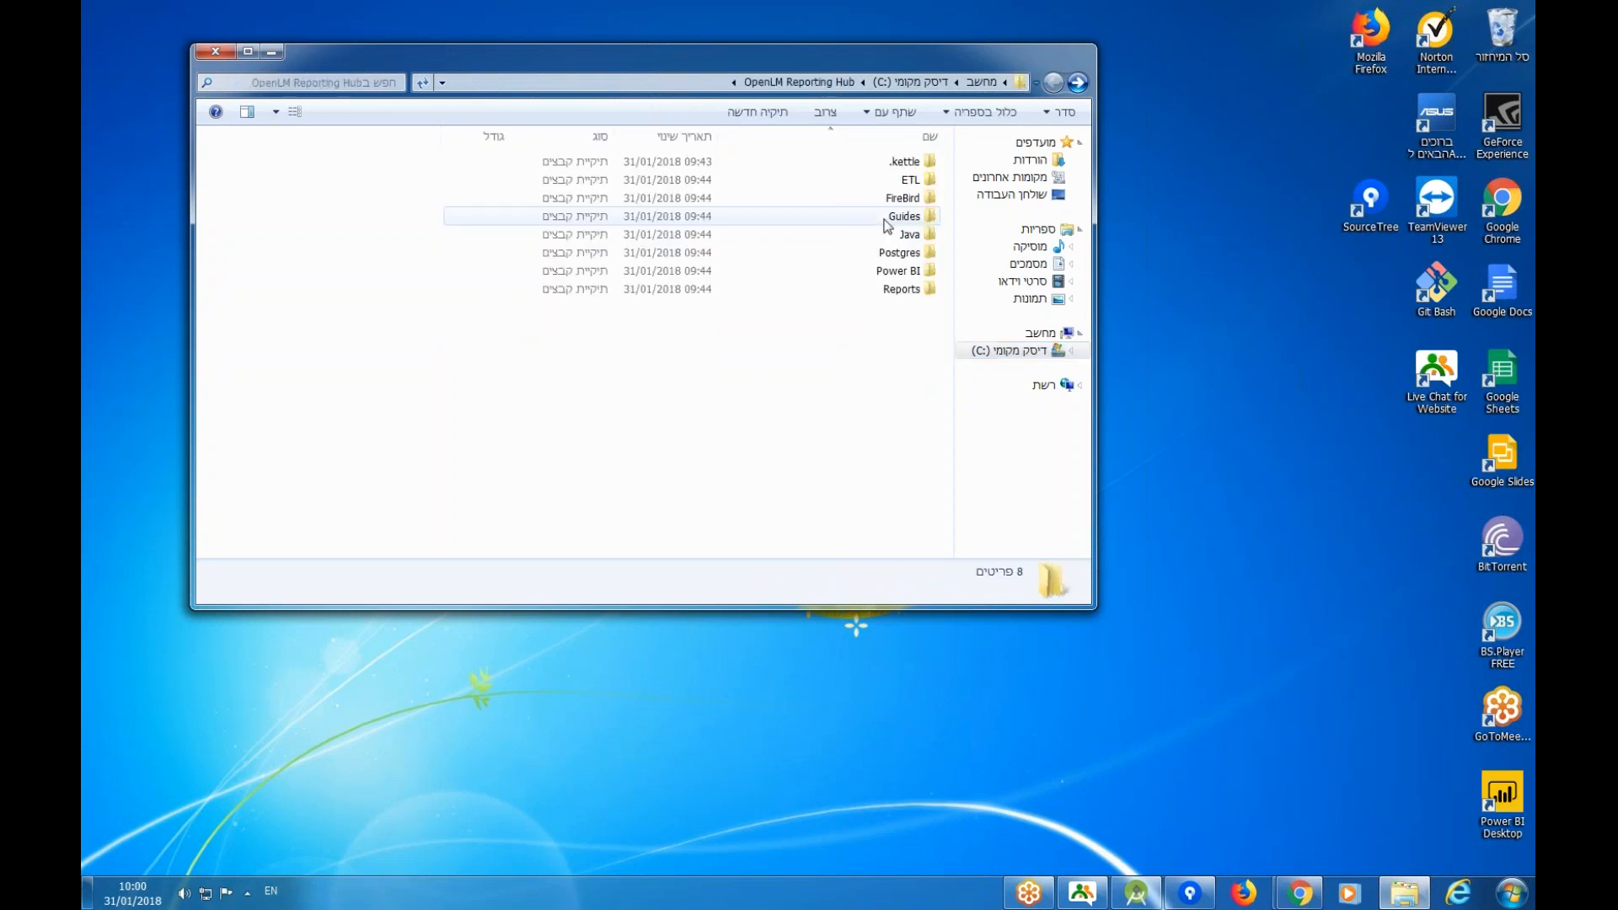
left_click(895, 163)
double_click(895, 162)
right_click(902, 164)
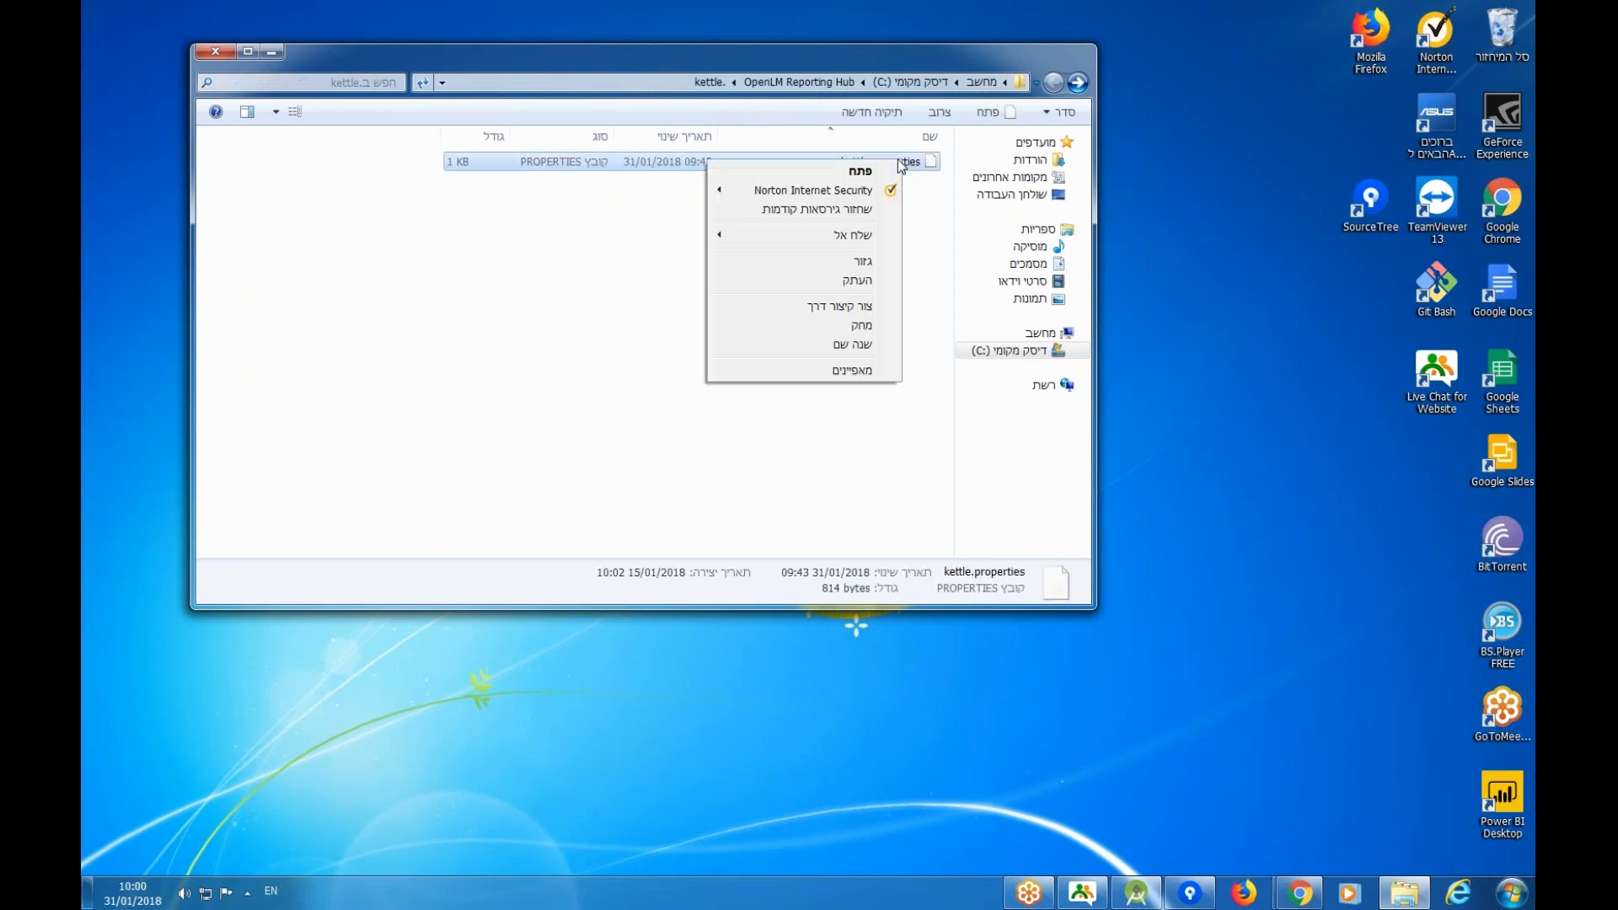
left_click(860, 170)
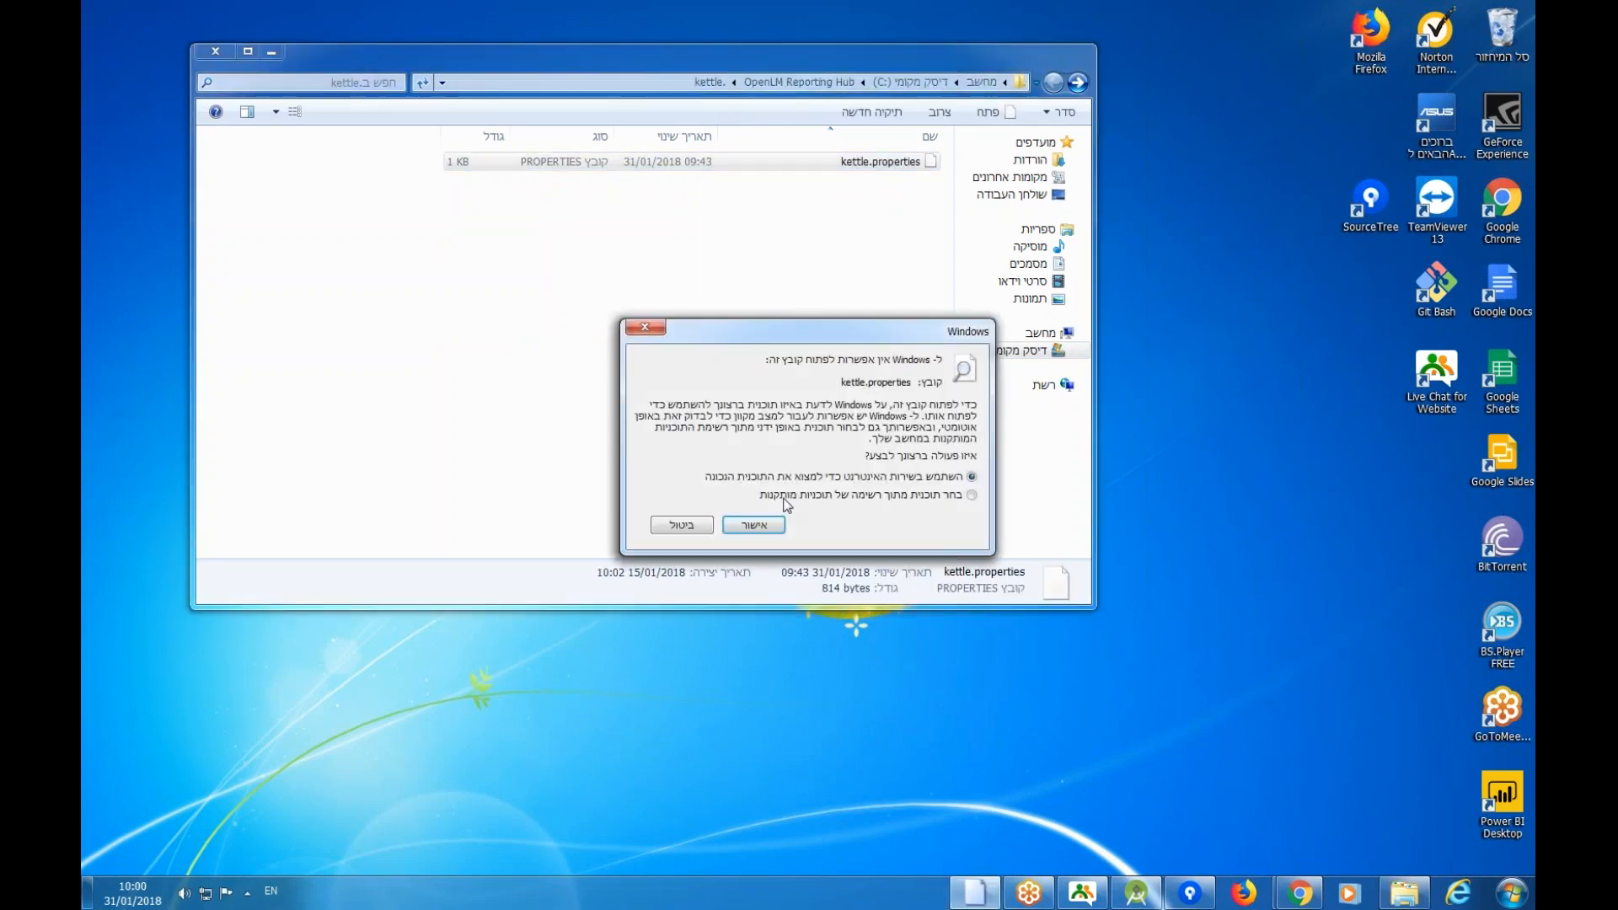
left_click(772, 523)
double_click(797, 428)
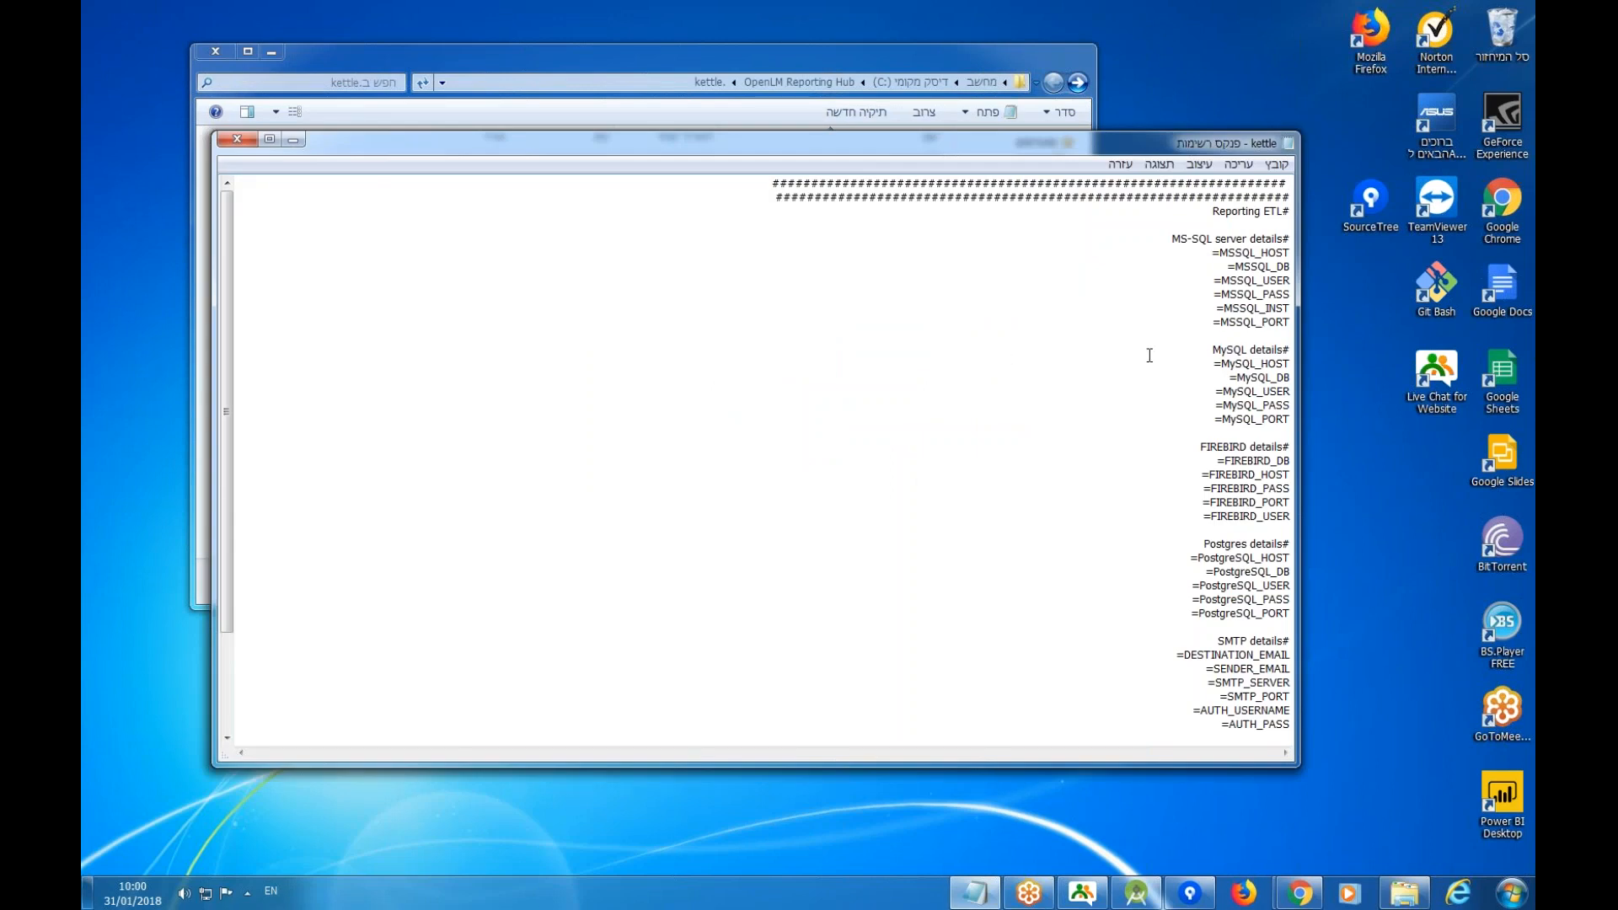
Switch the file to left-to-right reading and review its MSSQL, MySQL, Firebird, PostgreSQL and e-mail settings.
key("ctrl+shift")
scroll(407, 429, "down", 3)
scroll(396, 429, "up", 3)
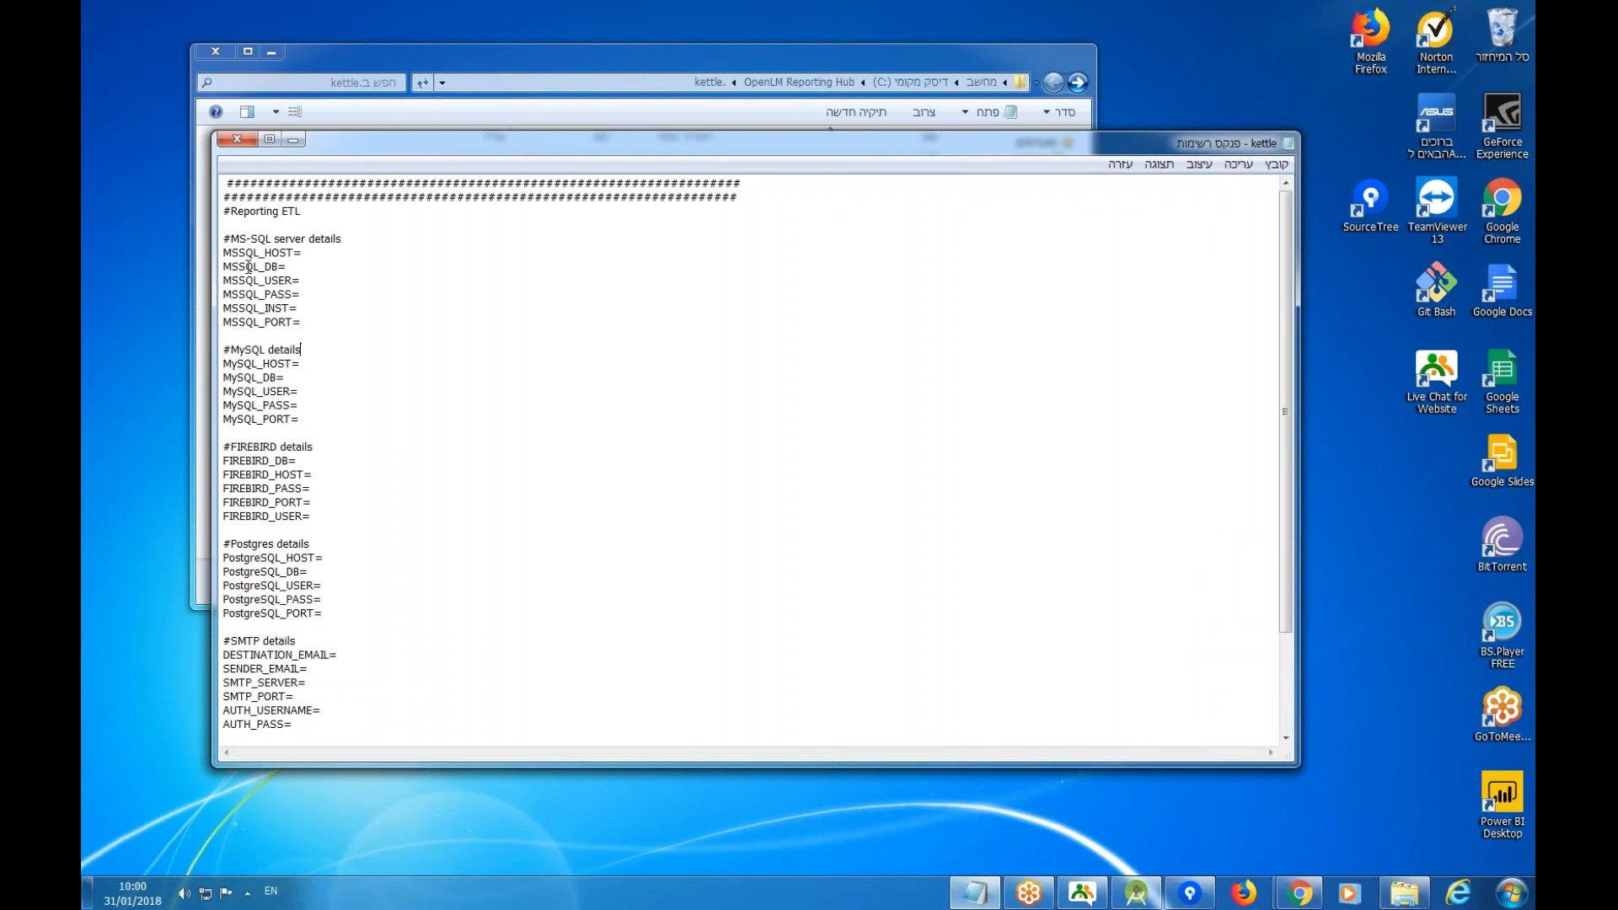
double_click(240, 253)
double_click(236, 378)
left_click(246, 462)
double_click(246, 462)
double_click(258, 572)
scroll(258, 574, "down", 3)
double_click(265, 540)
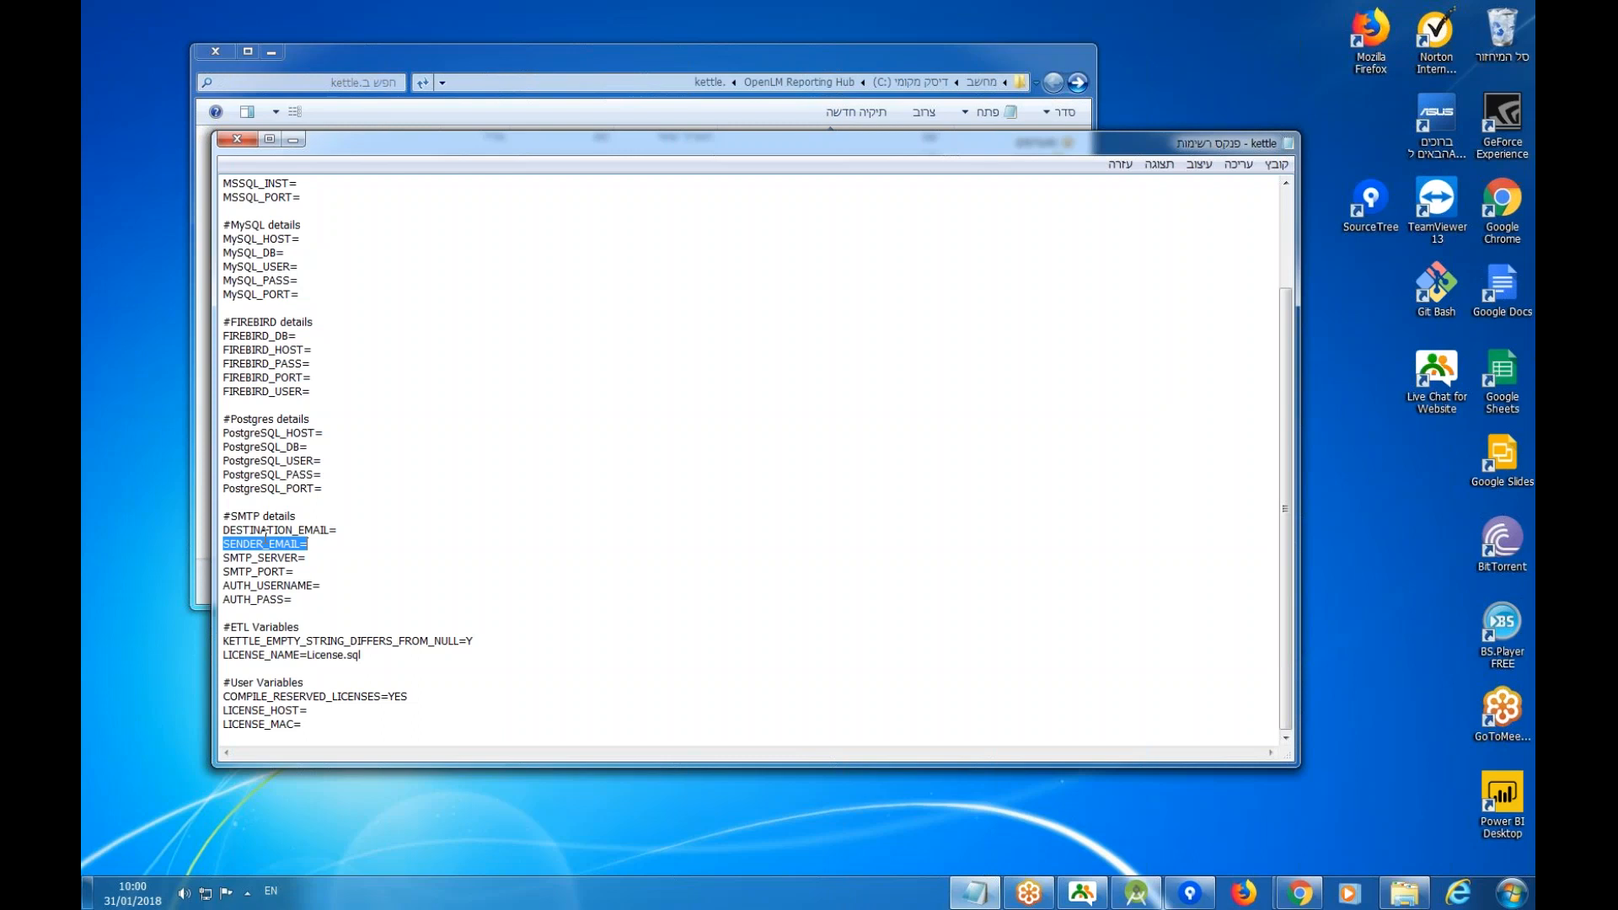
Enter the licence MAC address after LICENSE_MAC= and set LICENSE_HOST to asdasd.
left_click(311, 724)
type("00-77-")
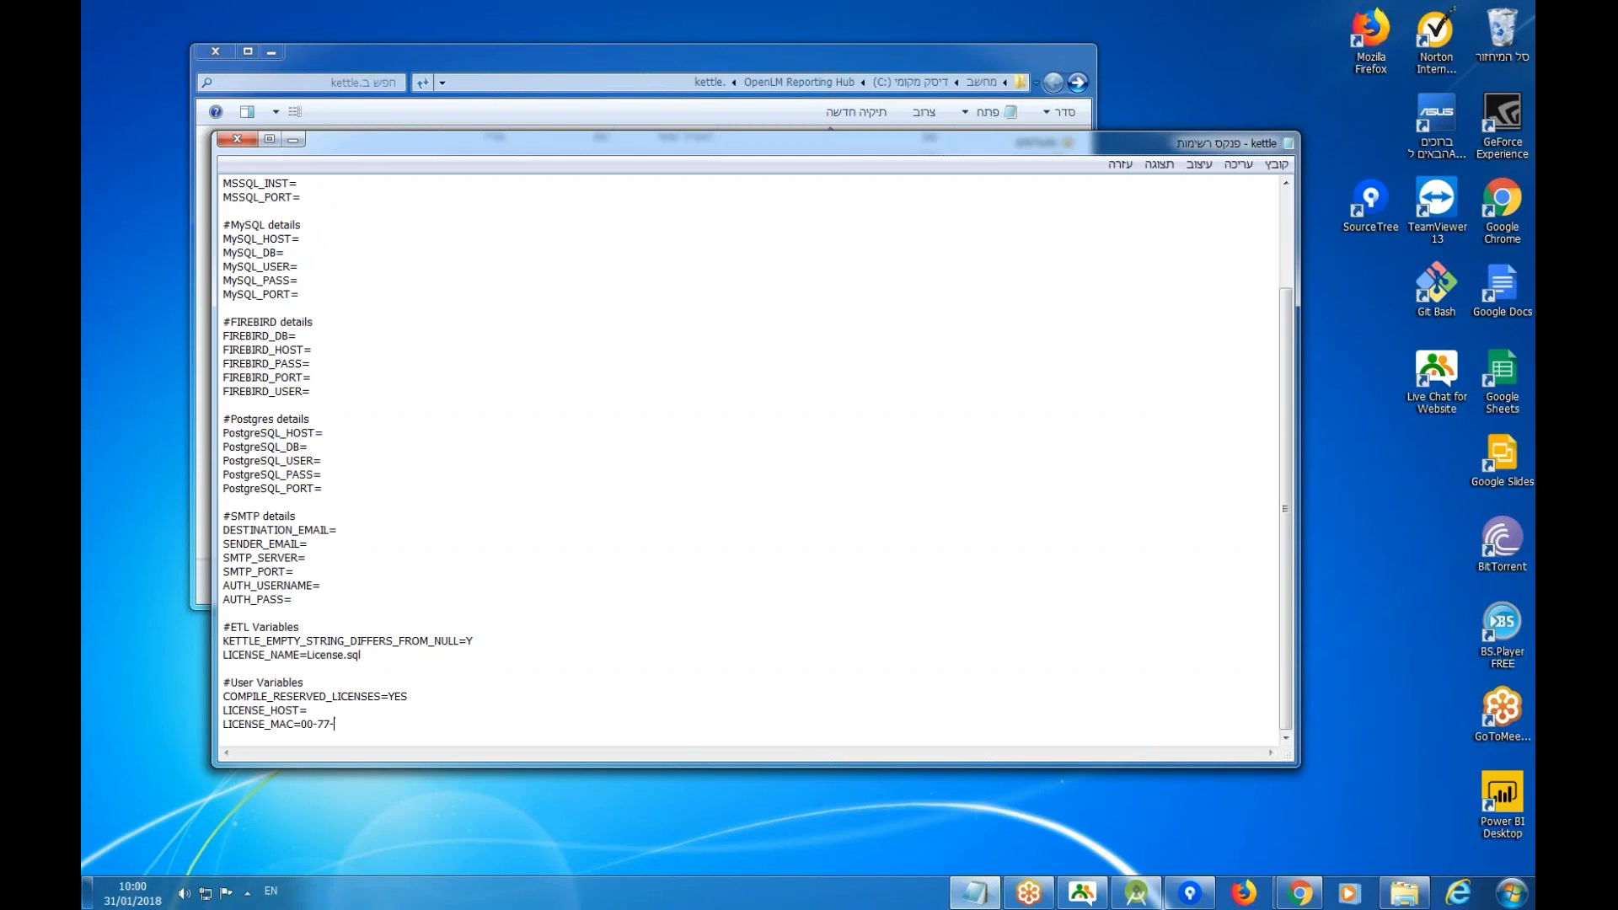
type("55-33-20")
left_click(325, 712)
type("asdasd")
left_click(325, 572)
left_click(343, 598)
scroll(260, 594, "up", 2)
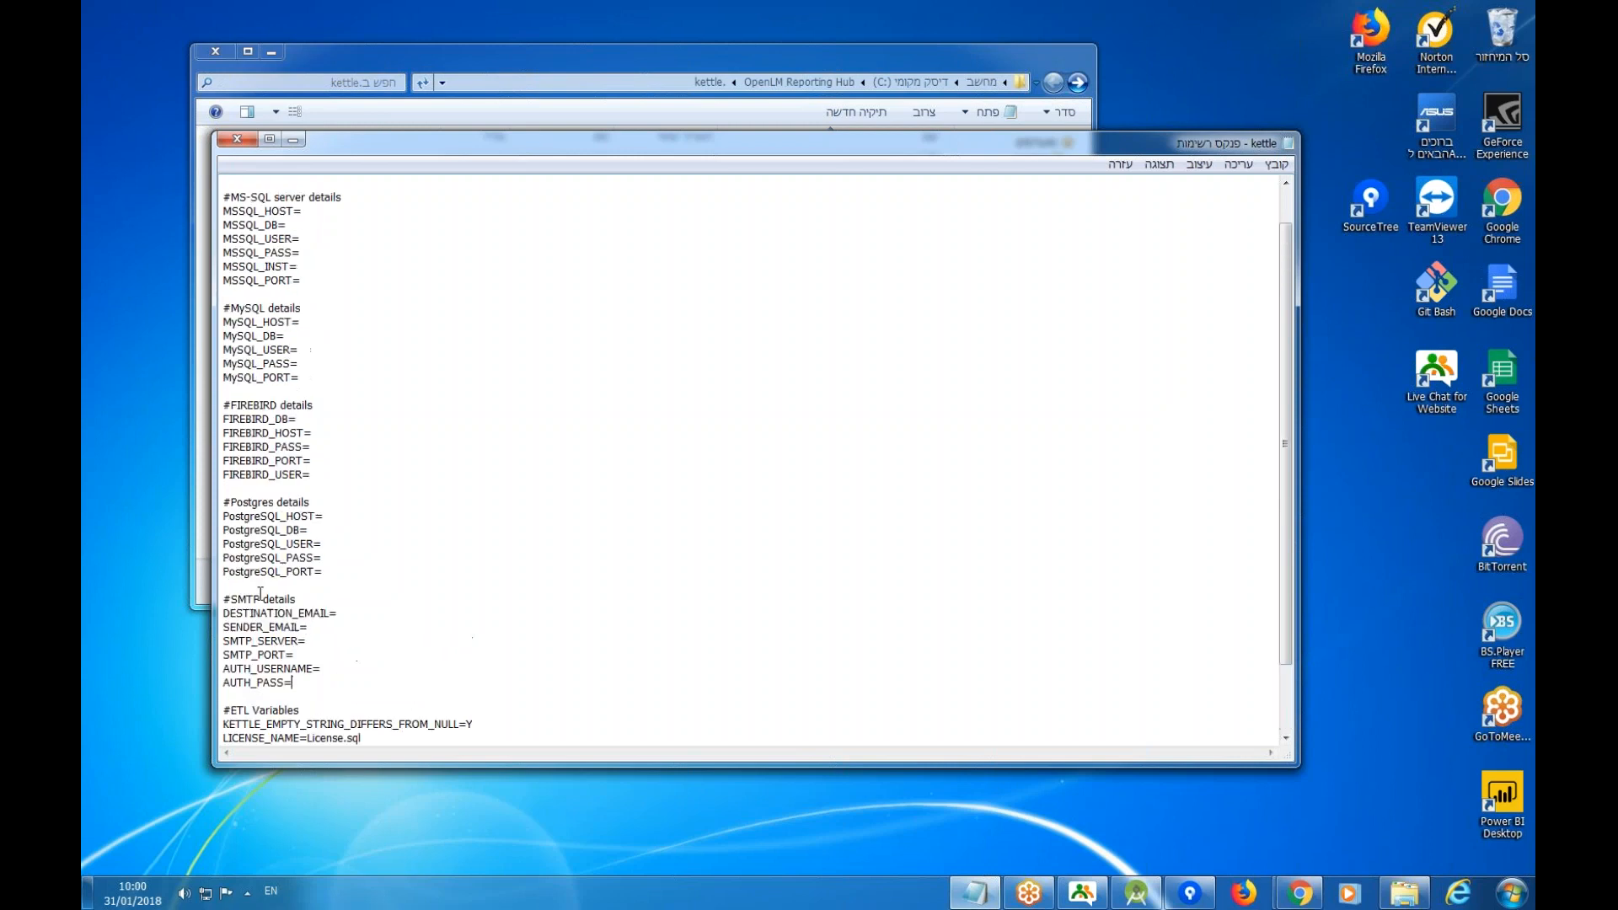
Set PostgreSQL_HOST=localhost, PostgreSQL_PORT=5432, the Postgres password, and PostgreSQL_USER=postgres.
left_click_drag(335, 573, 179, 497)
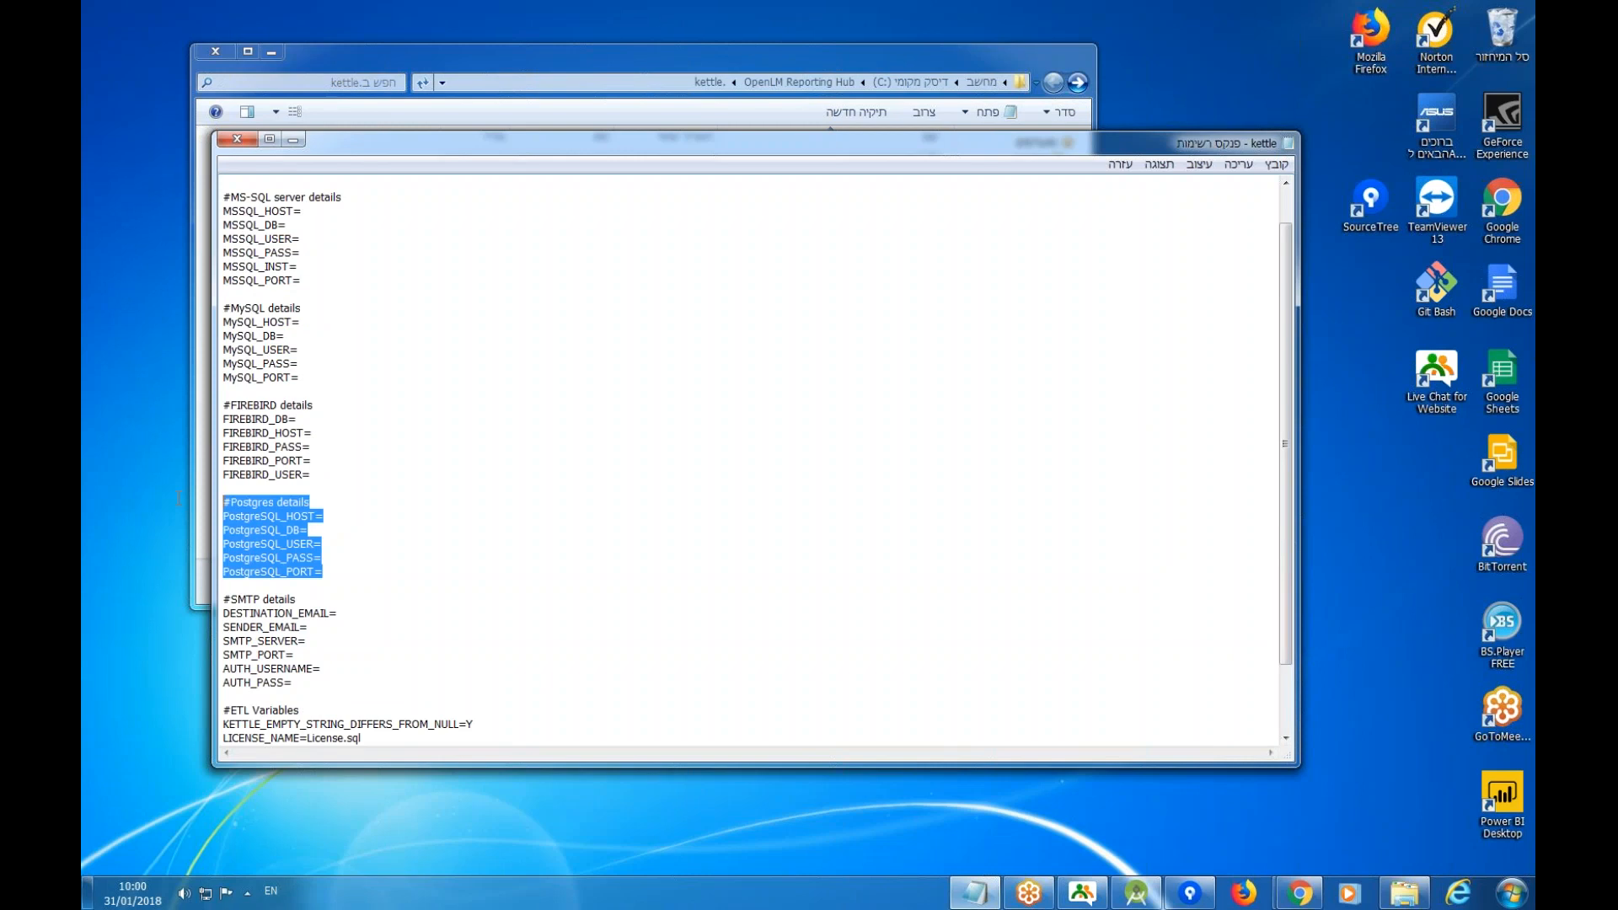
left_click(329, 517)
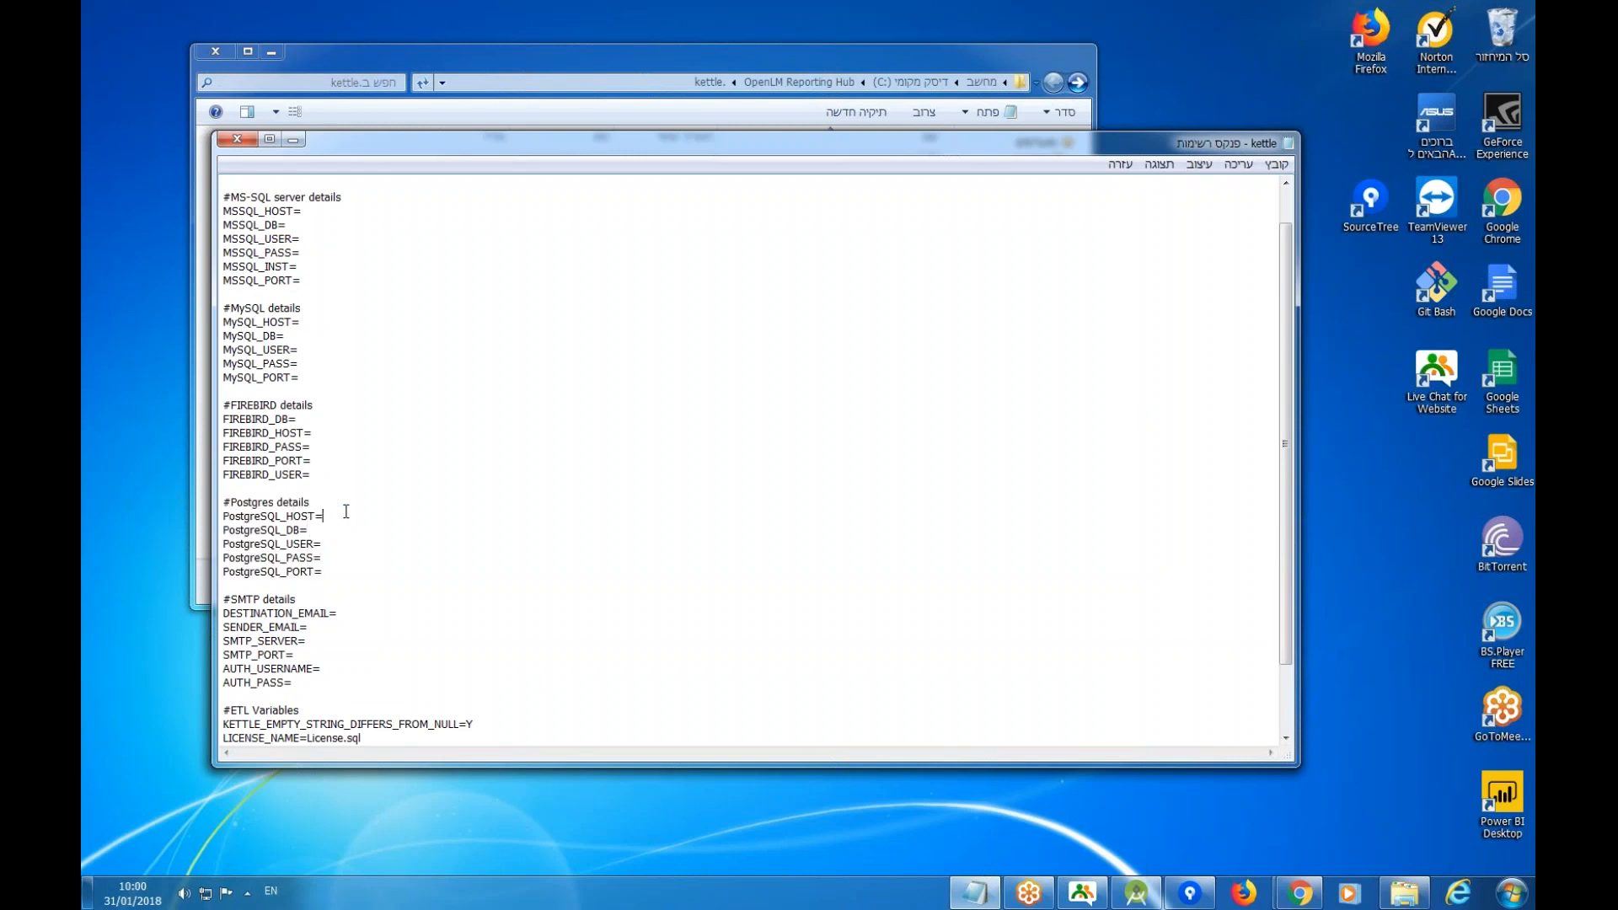
type("localhost")
left_click(345, 529)
left_click(349, 572)
type("5432")
left_click(330, 558)
type("postgres")
left_click_drag(367, 558, 321, 558)
left_click(335, 552)
key("ctrl+v")
left_click(1514, 892)
Launch pgAdmin 4 via the Start menu search 'pga'.
left_click(1414, 850)
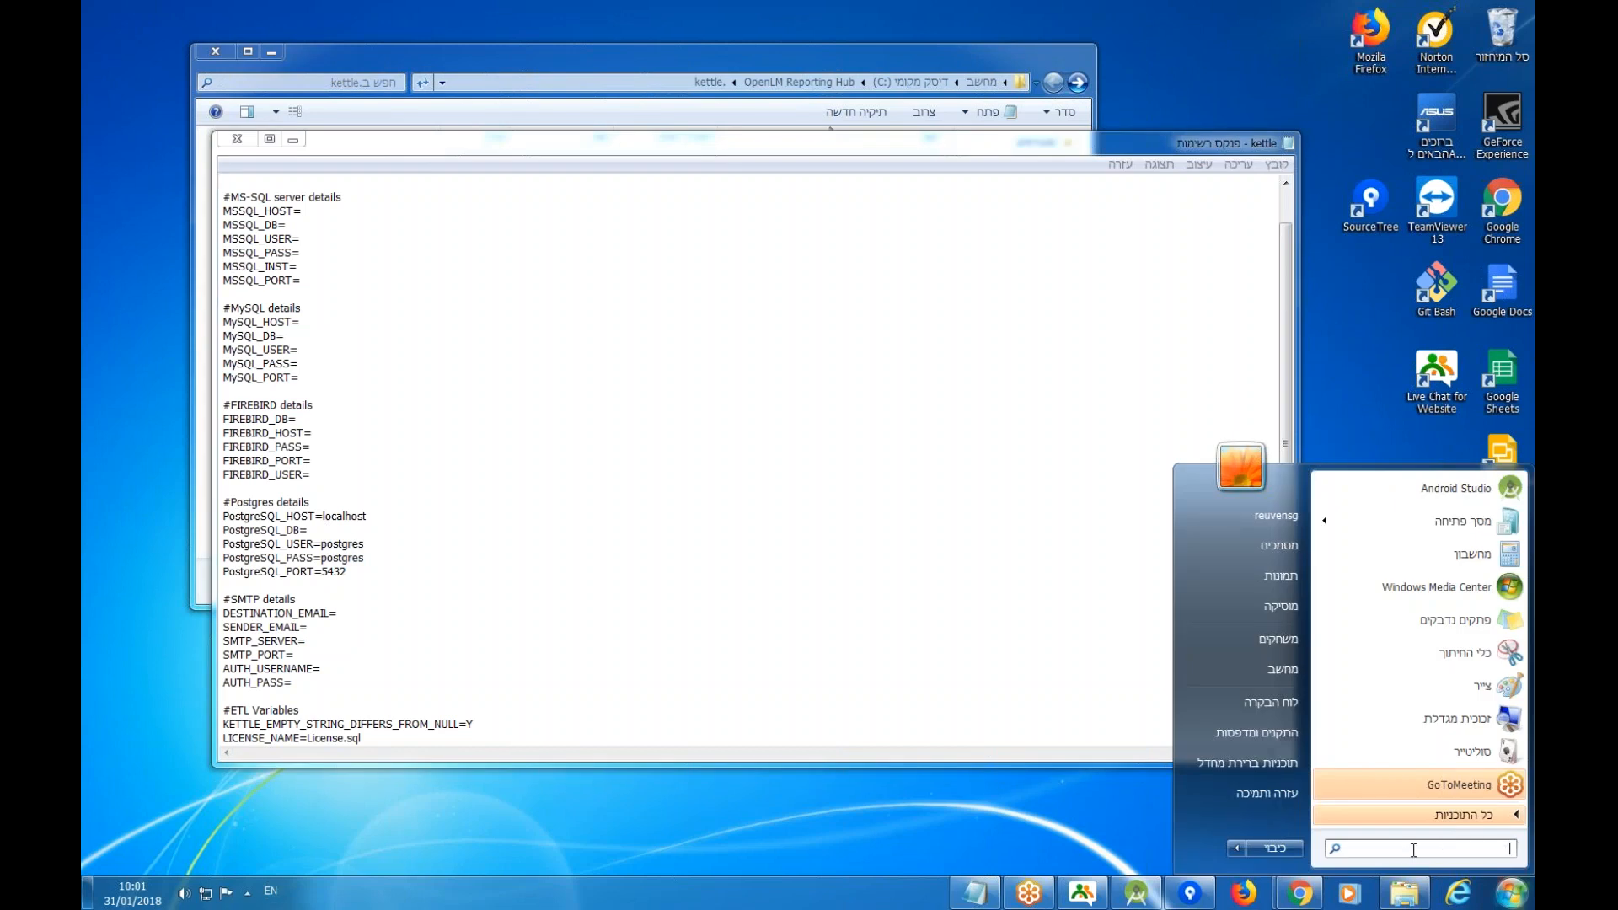
type("pga")
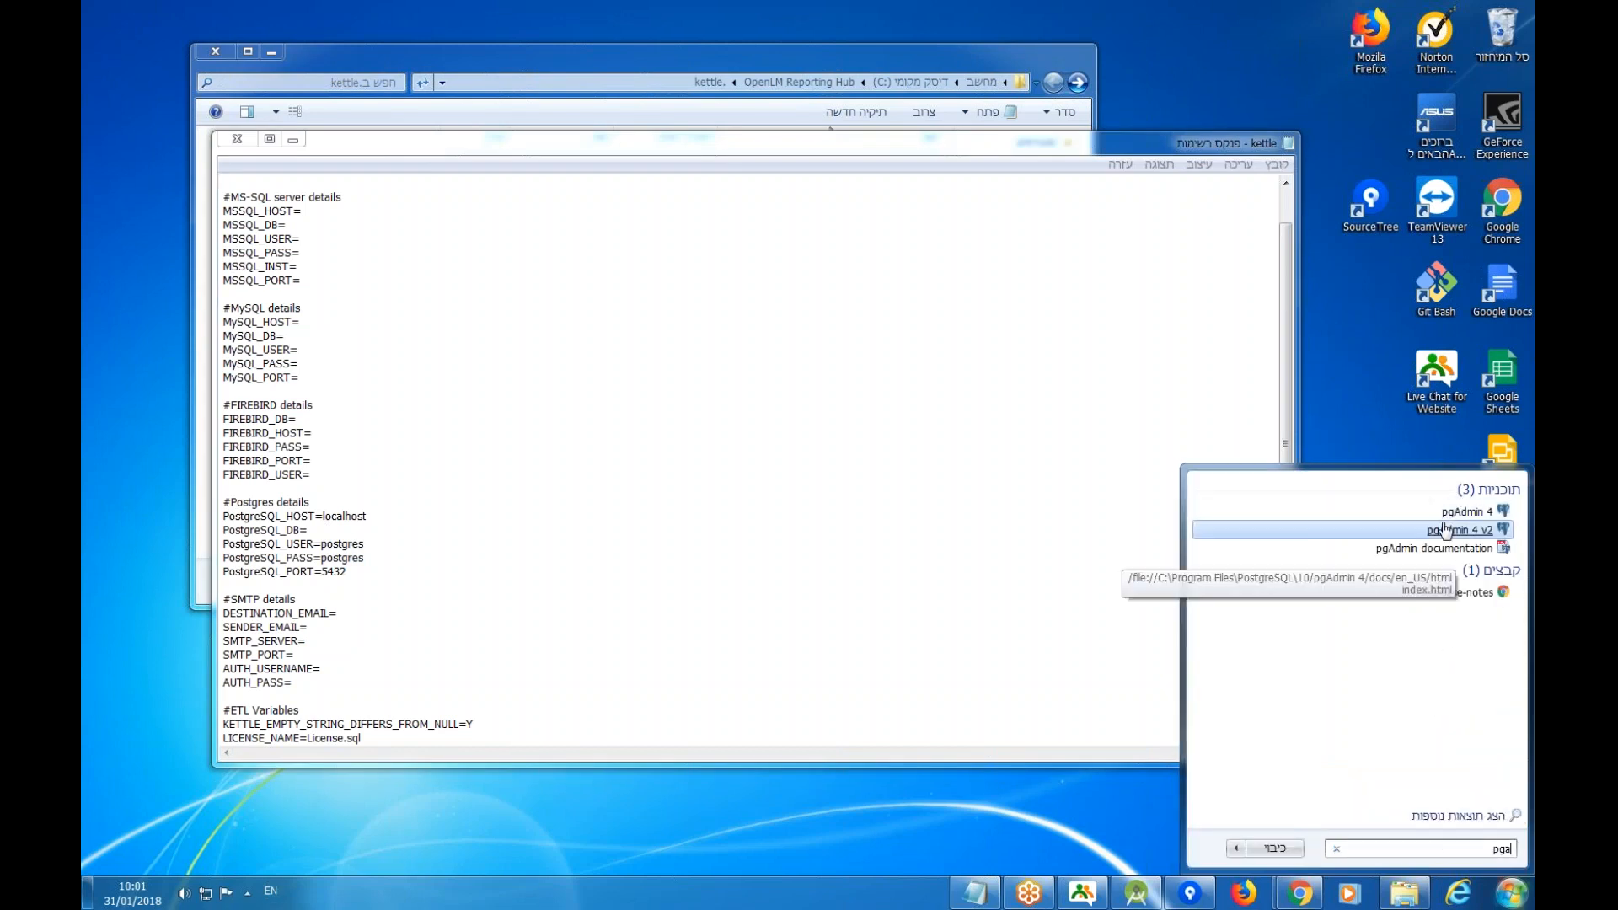
left_click(1444, 512)
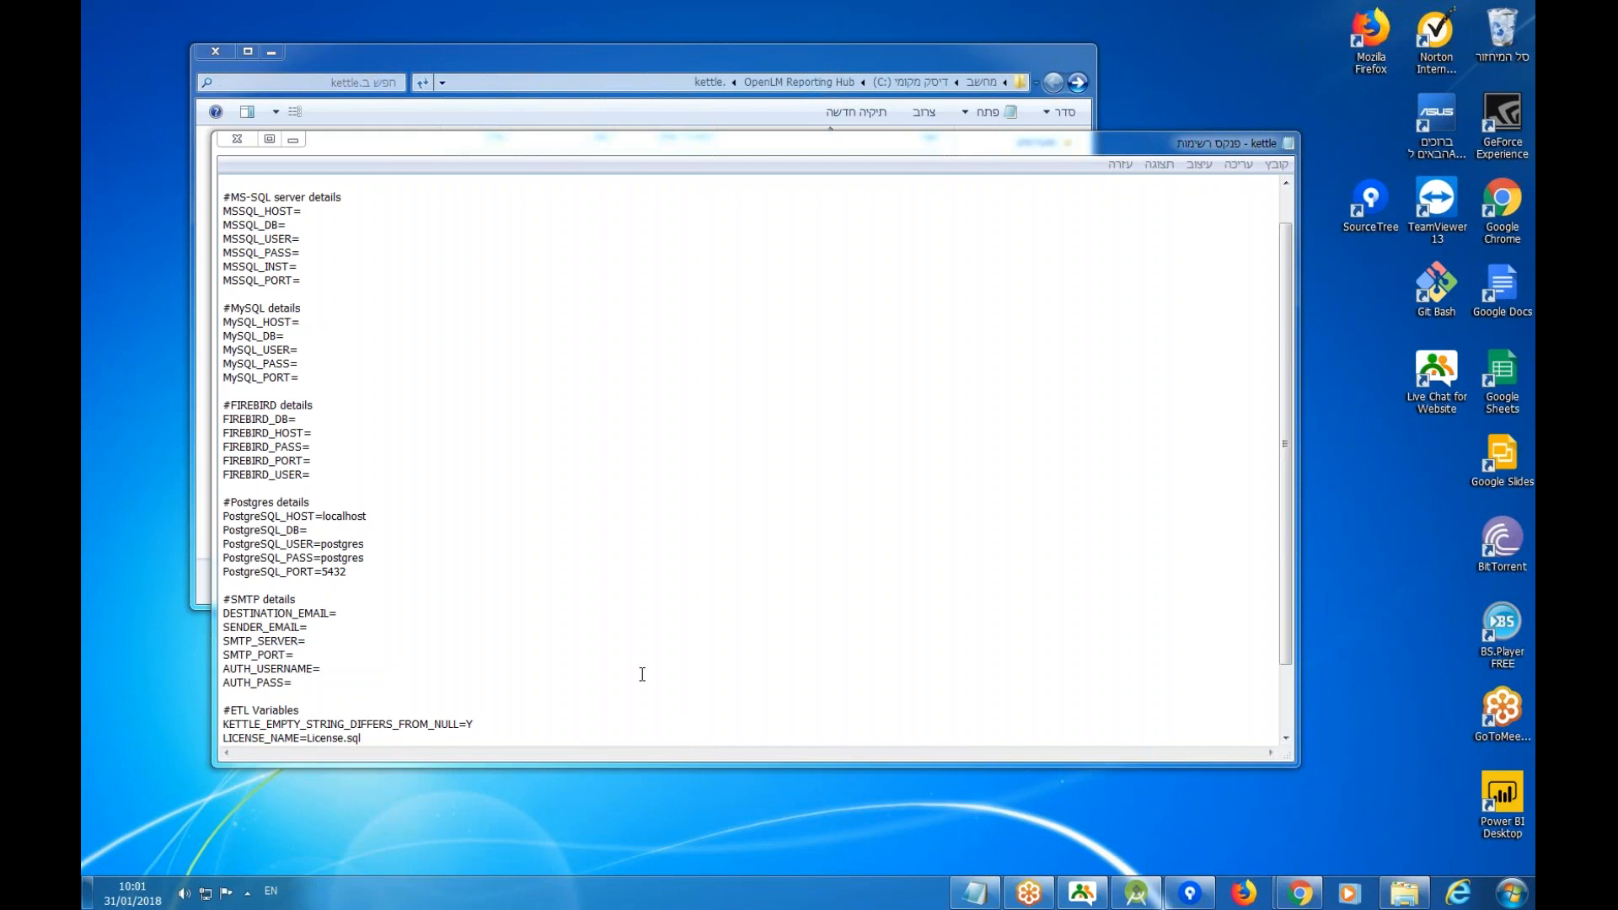
left_click(347, 532)
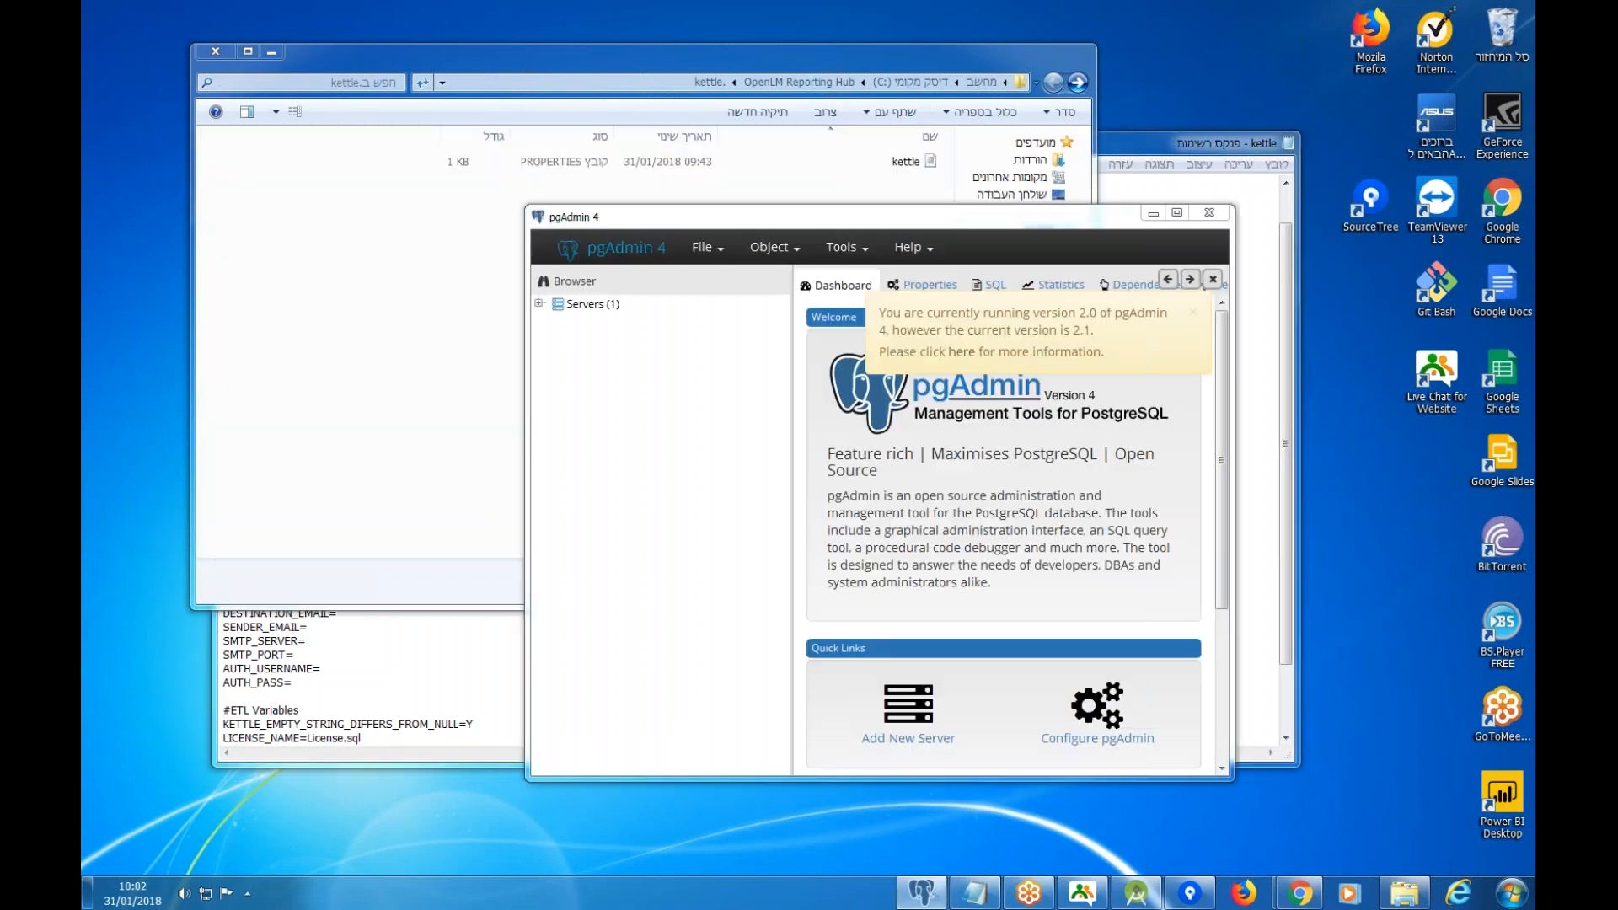
Connect to the PostgreSQL 10 server with its password, saving the password.
left_click(539, 304)
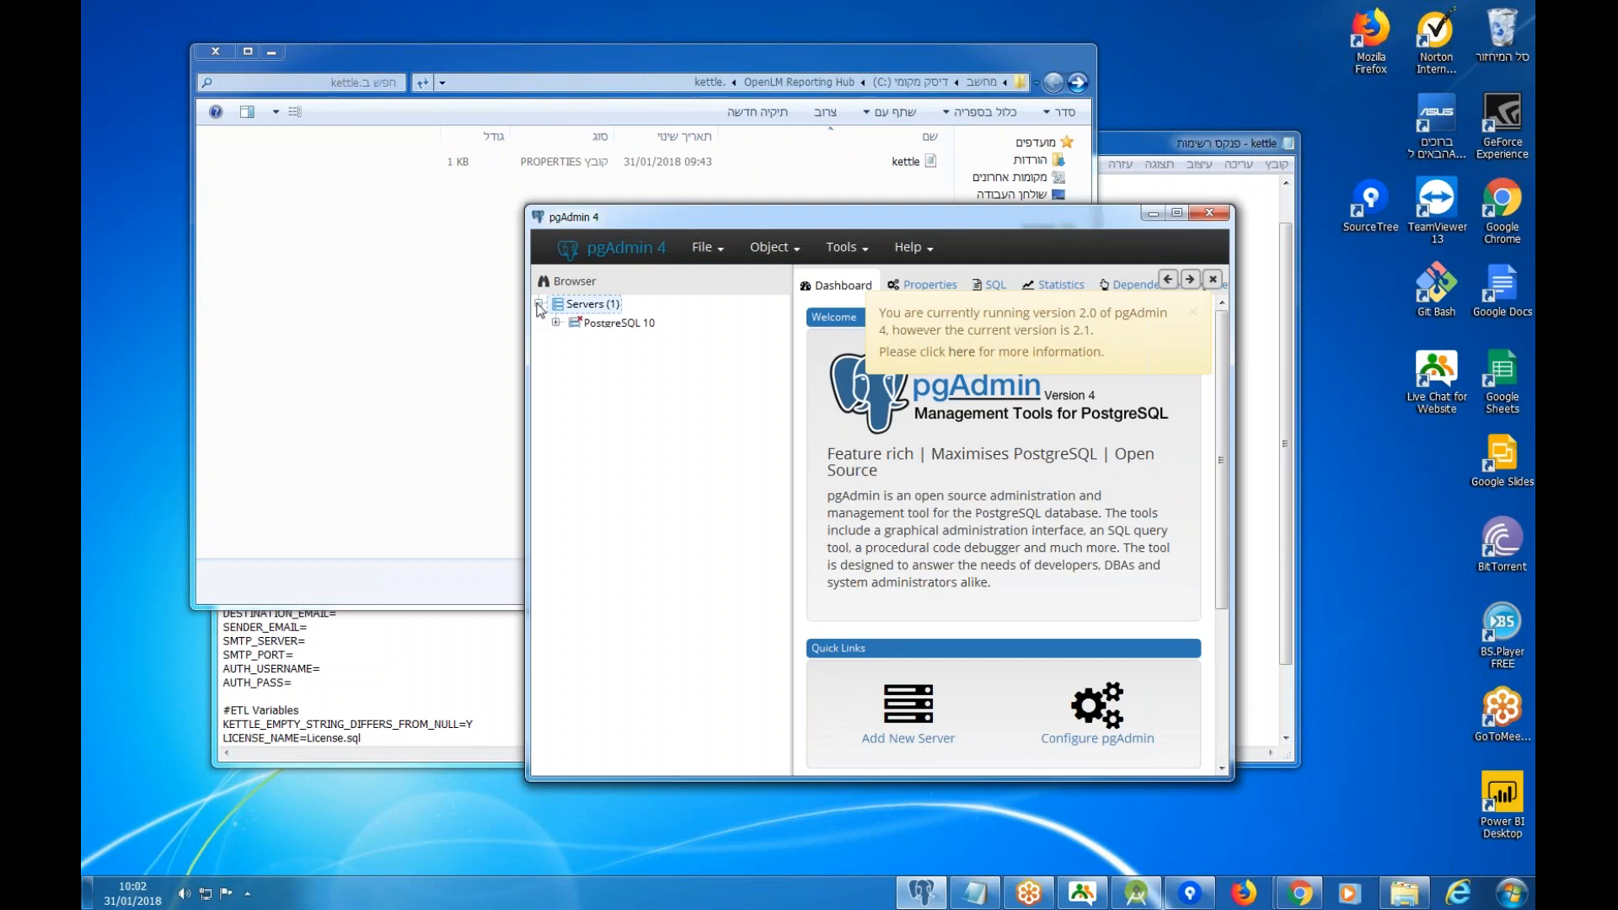
left_click(607, 322)
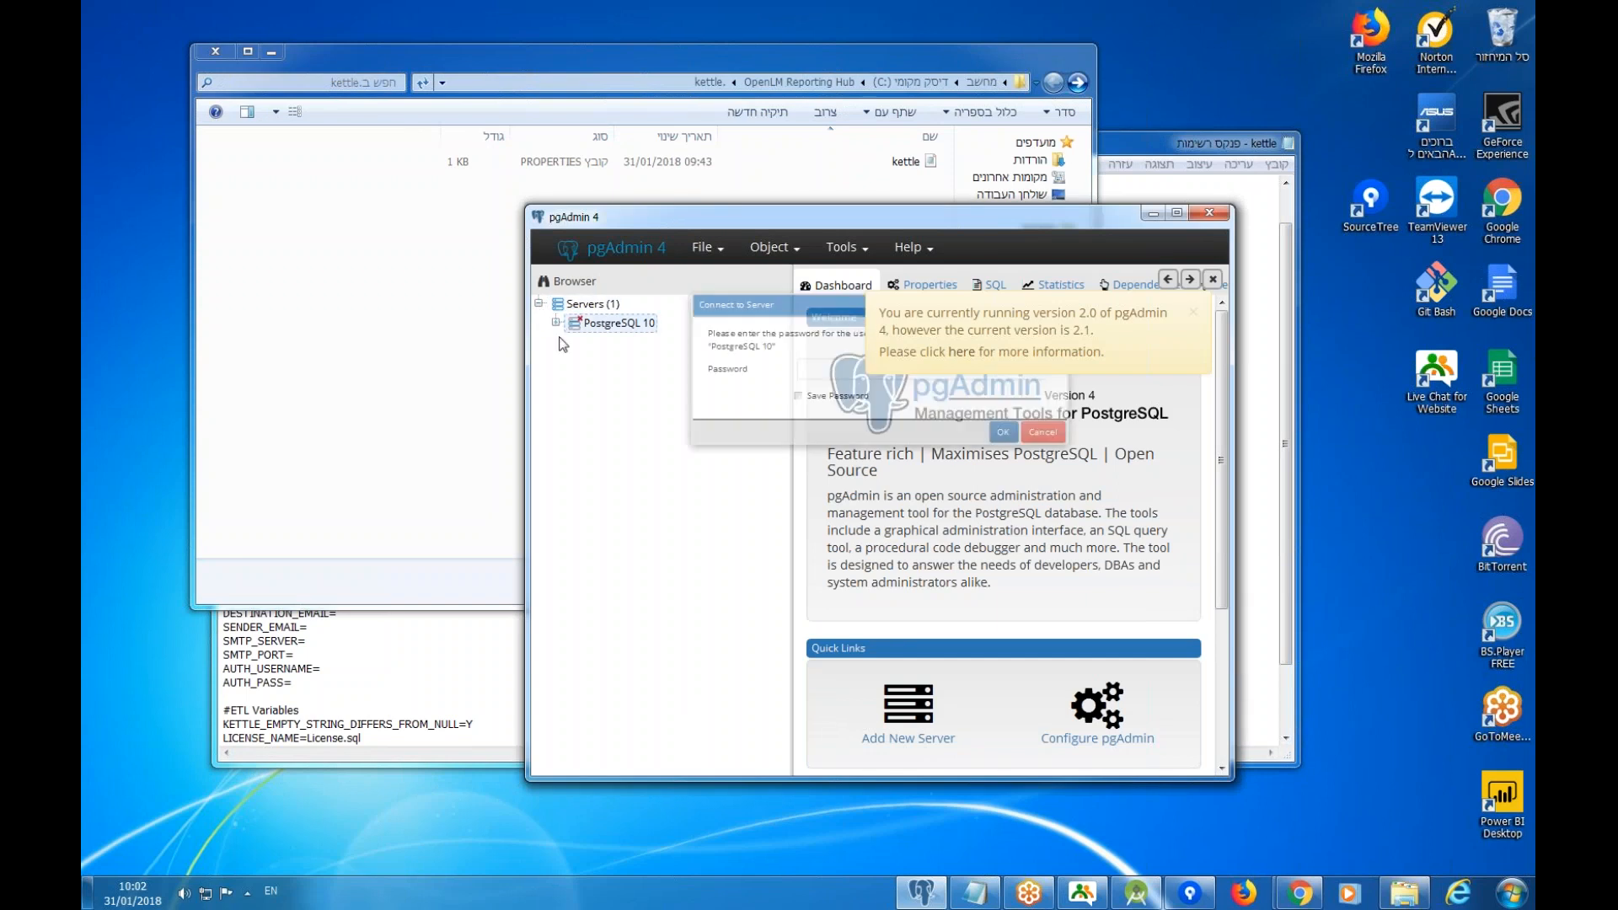
type("postgres")
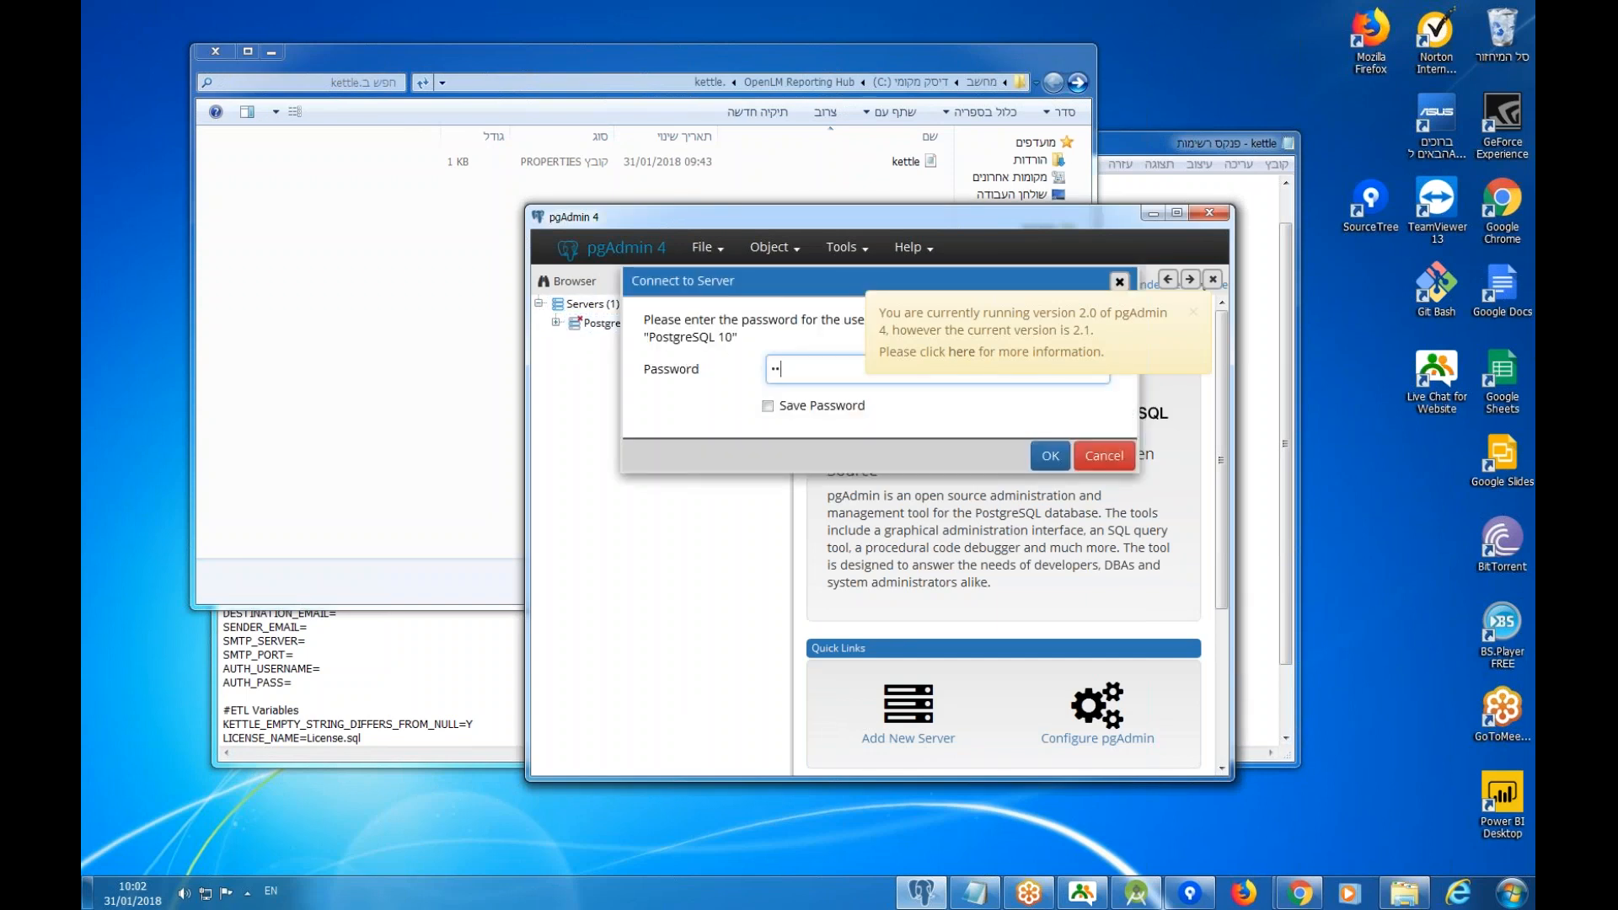
left_click(853, 406)
left_click(767, 407)
left_click(1045, 456)
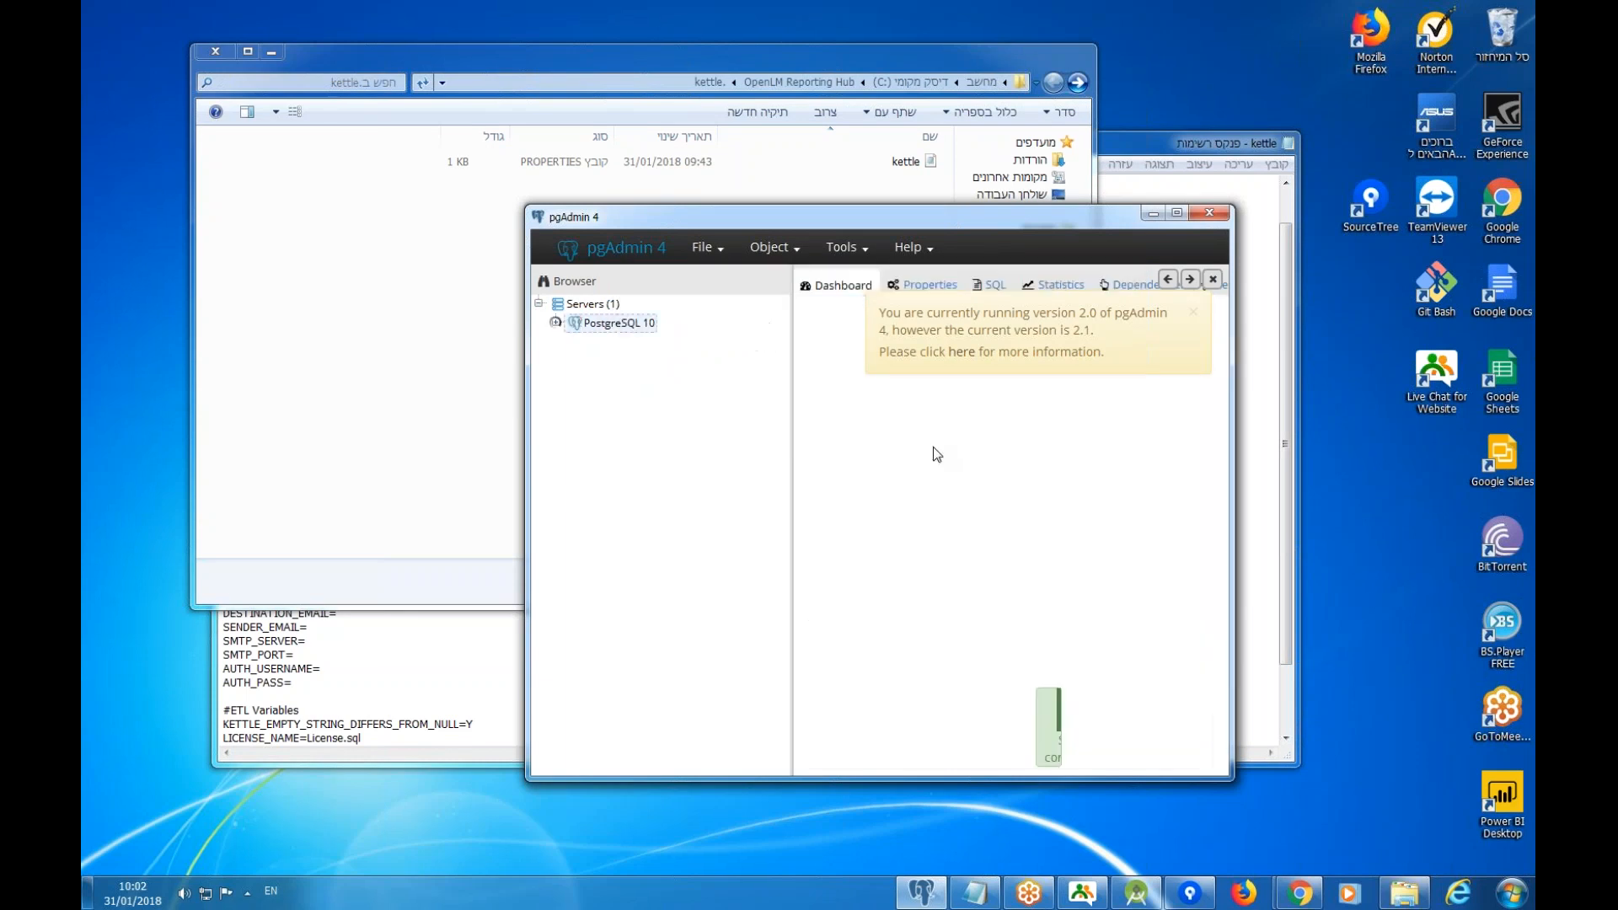
Create a new database named DB under the server's Databases.
left_click(574, 343)
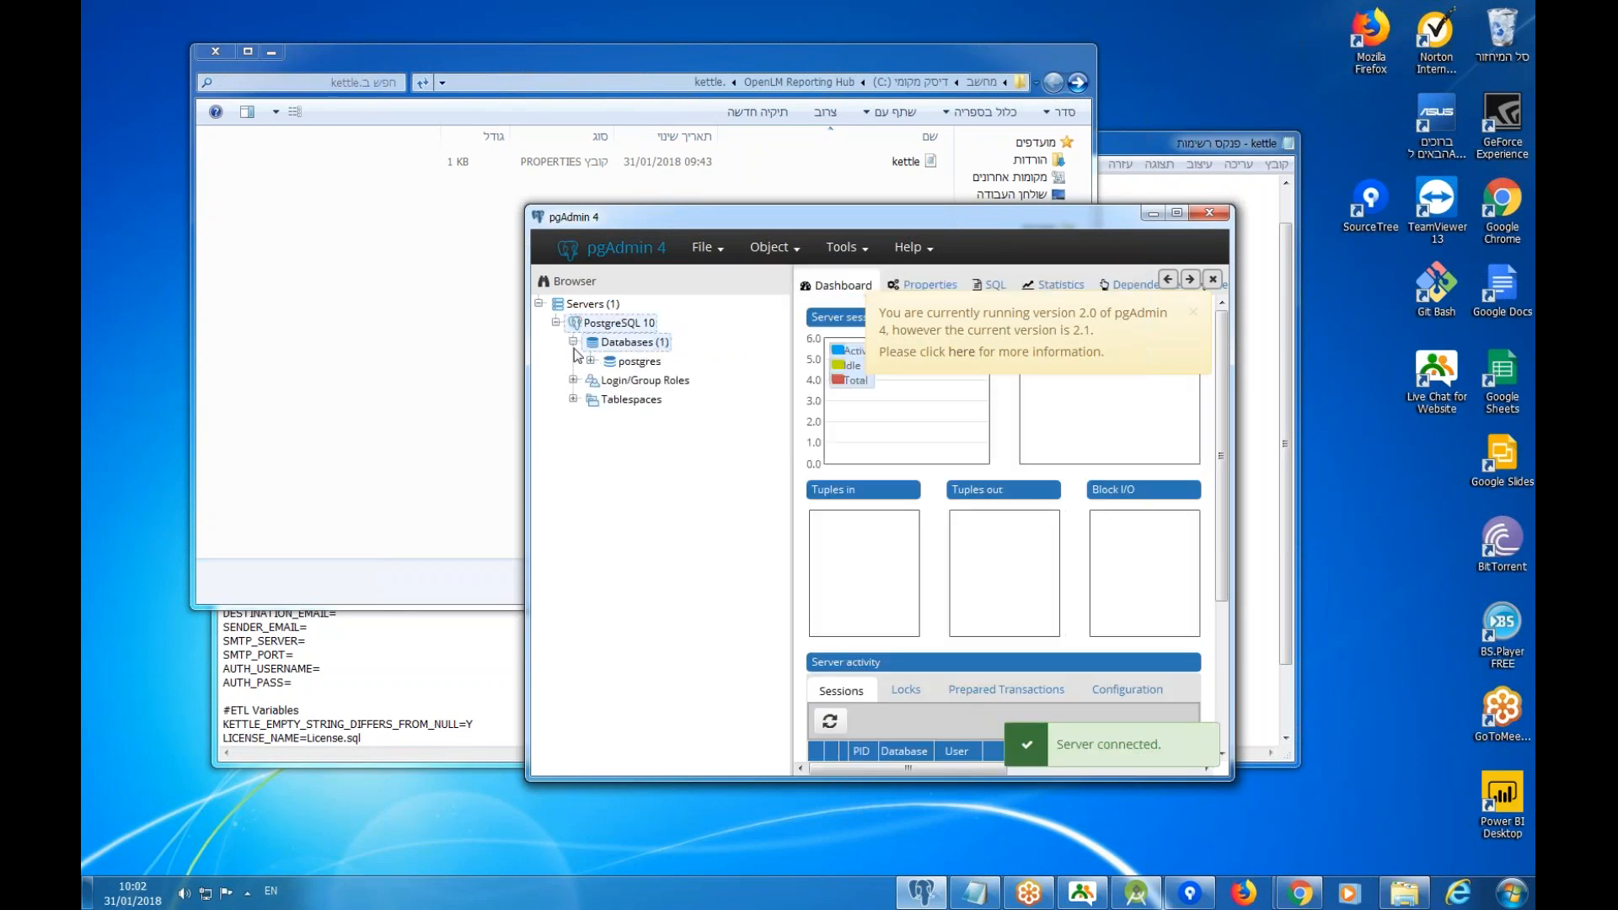
right_click(600, 346)
mouse_move(629, 362)
left_click(768, 365)
type("DB")
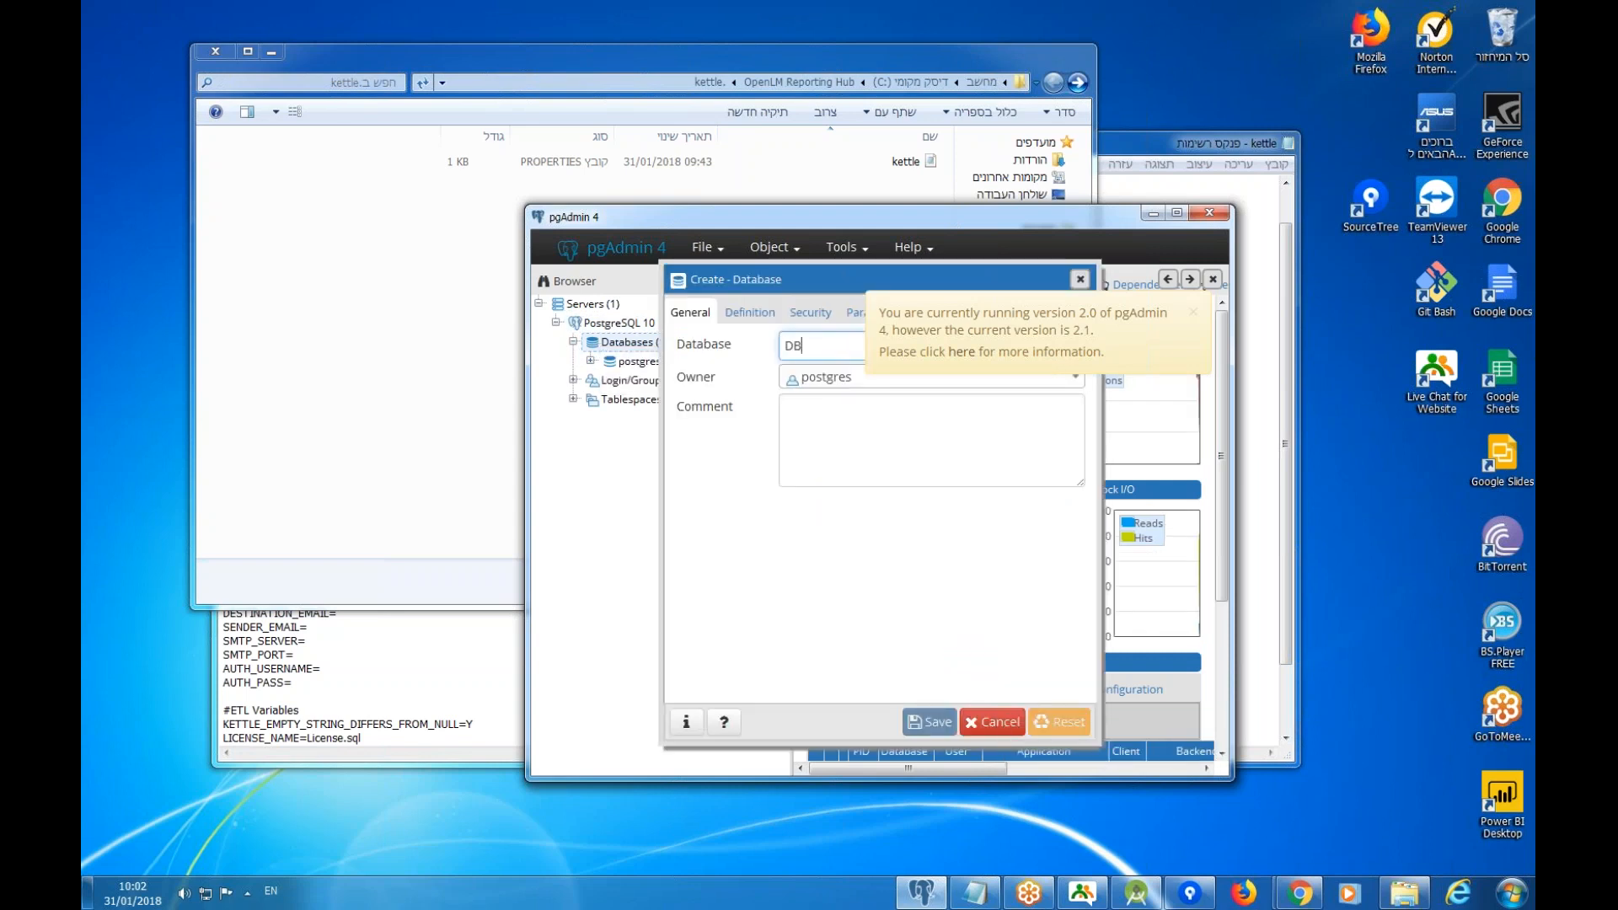
left_click(914, 727)
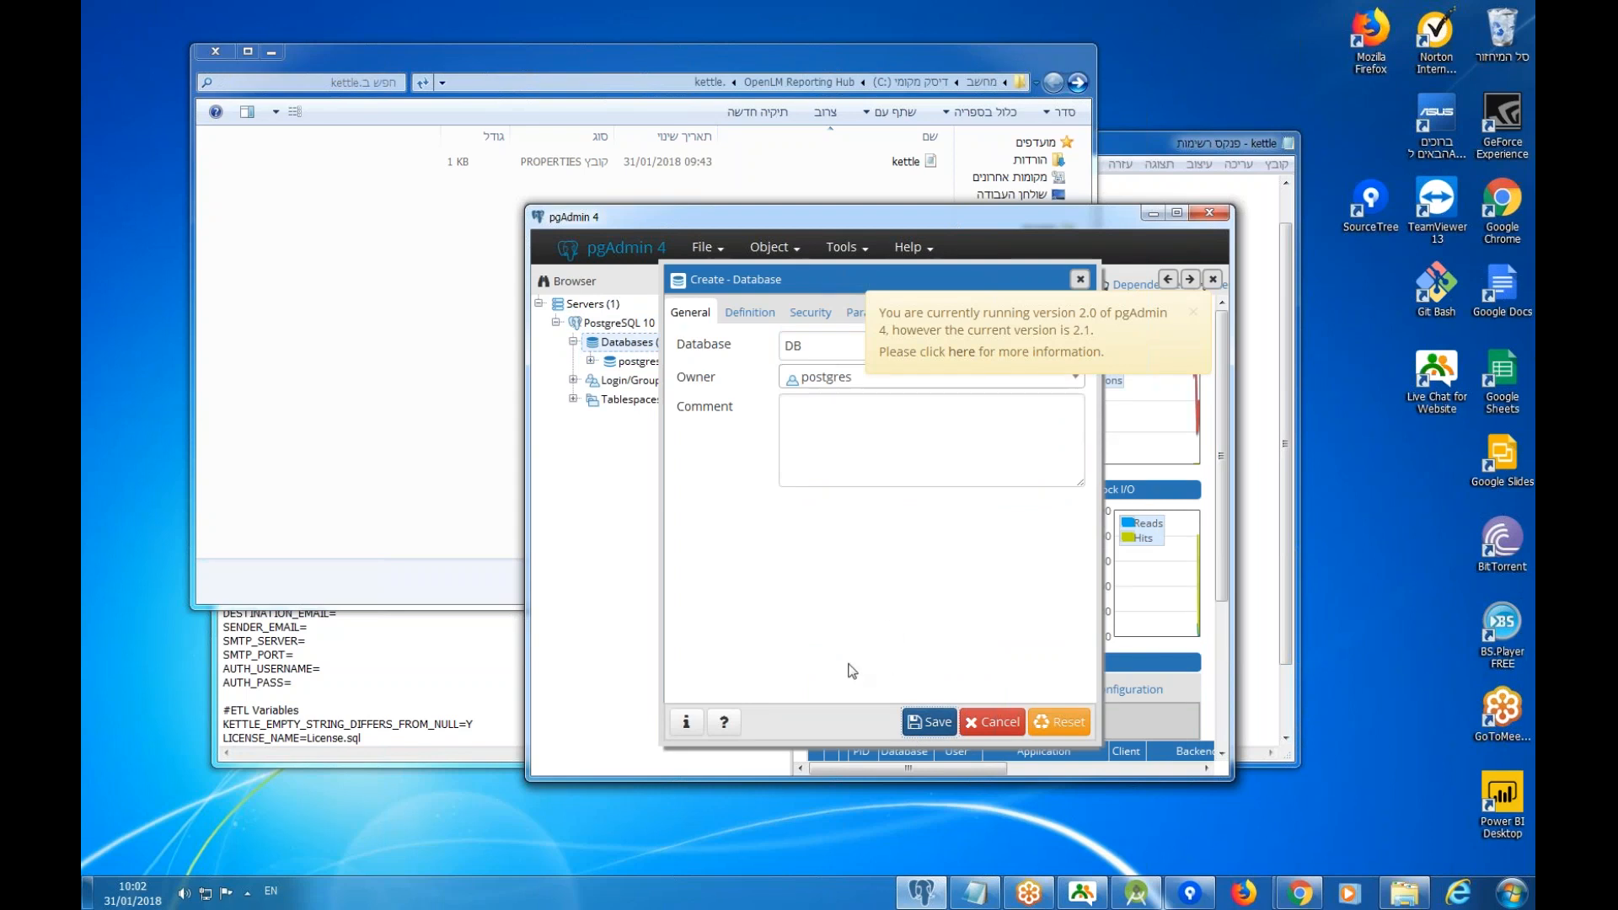
left_click(371, 626)
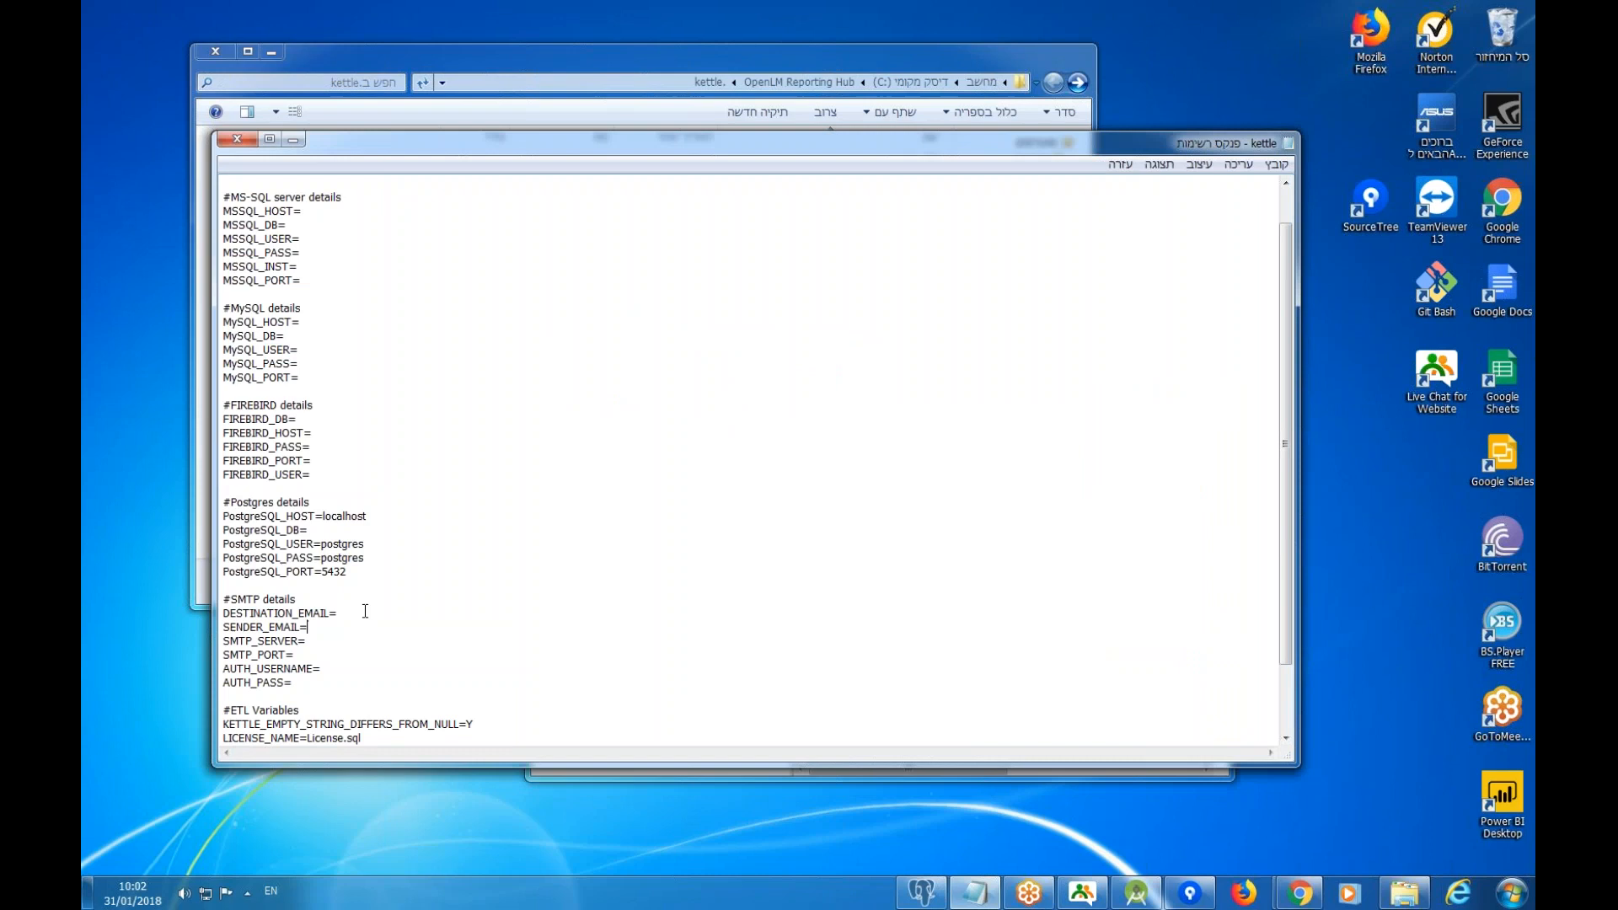
Set PostgreSQL_DB=DB and review the unused MSSQL and MySQL entries.
left_click(322, 531)
type("DB")
left_click(317, 419)
scroll(246, 253, "up", 1)
left_click_drag(224, 239, 284, 437)
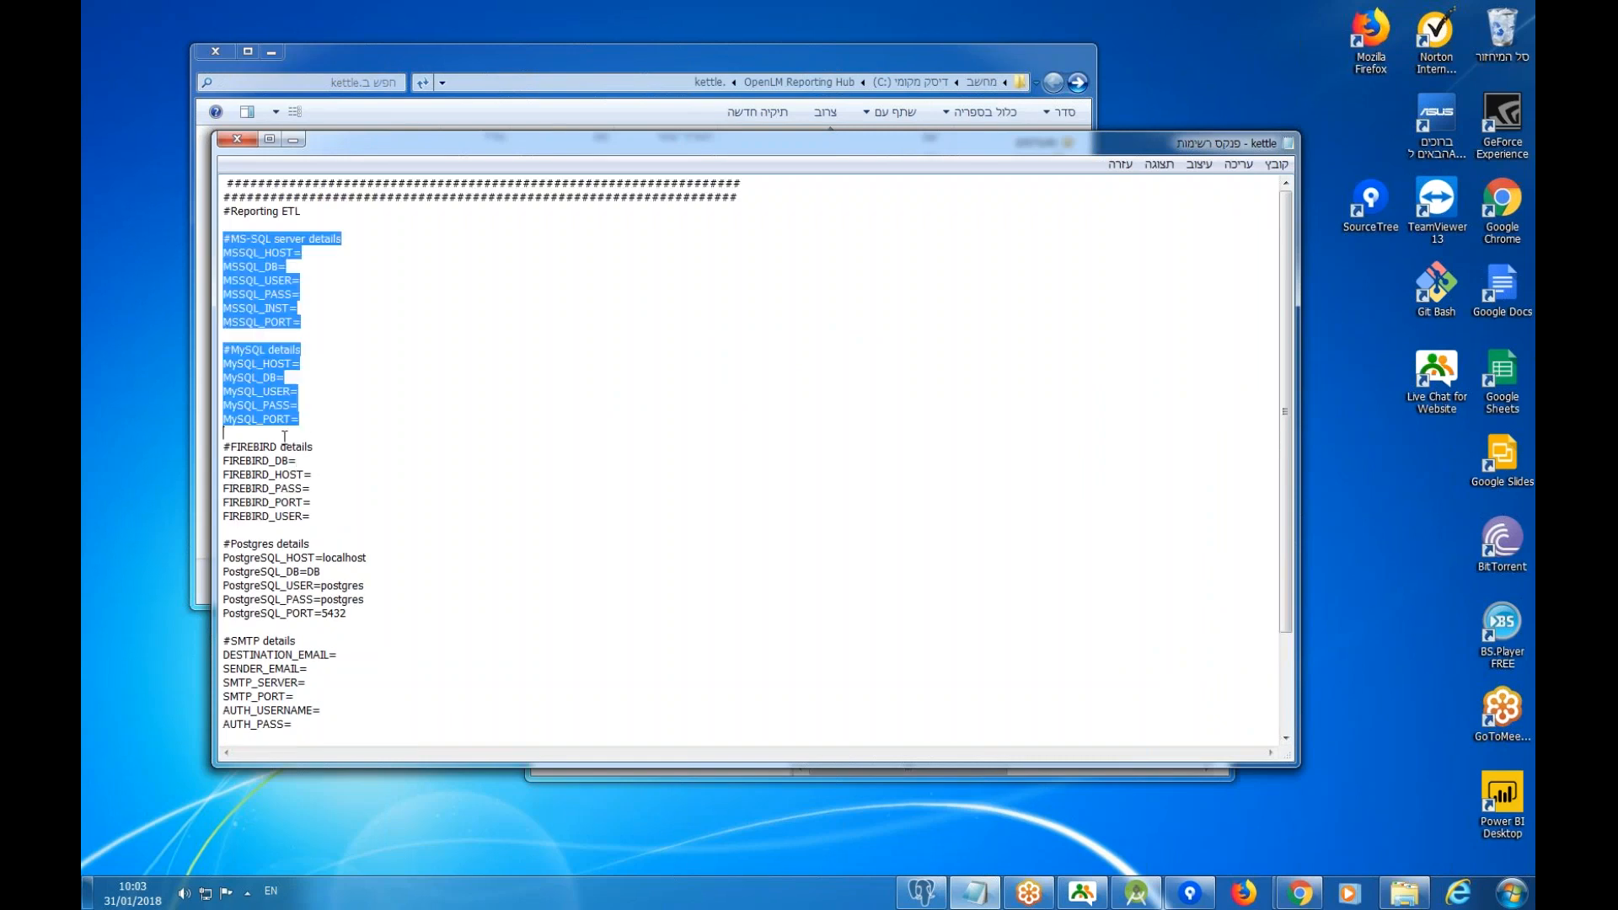
double_click(252, 292)
double_click(253, 378)
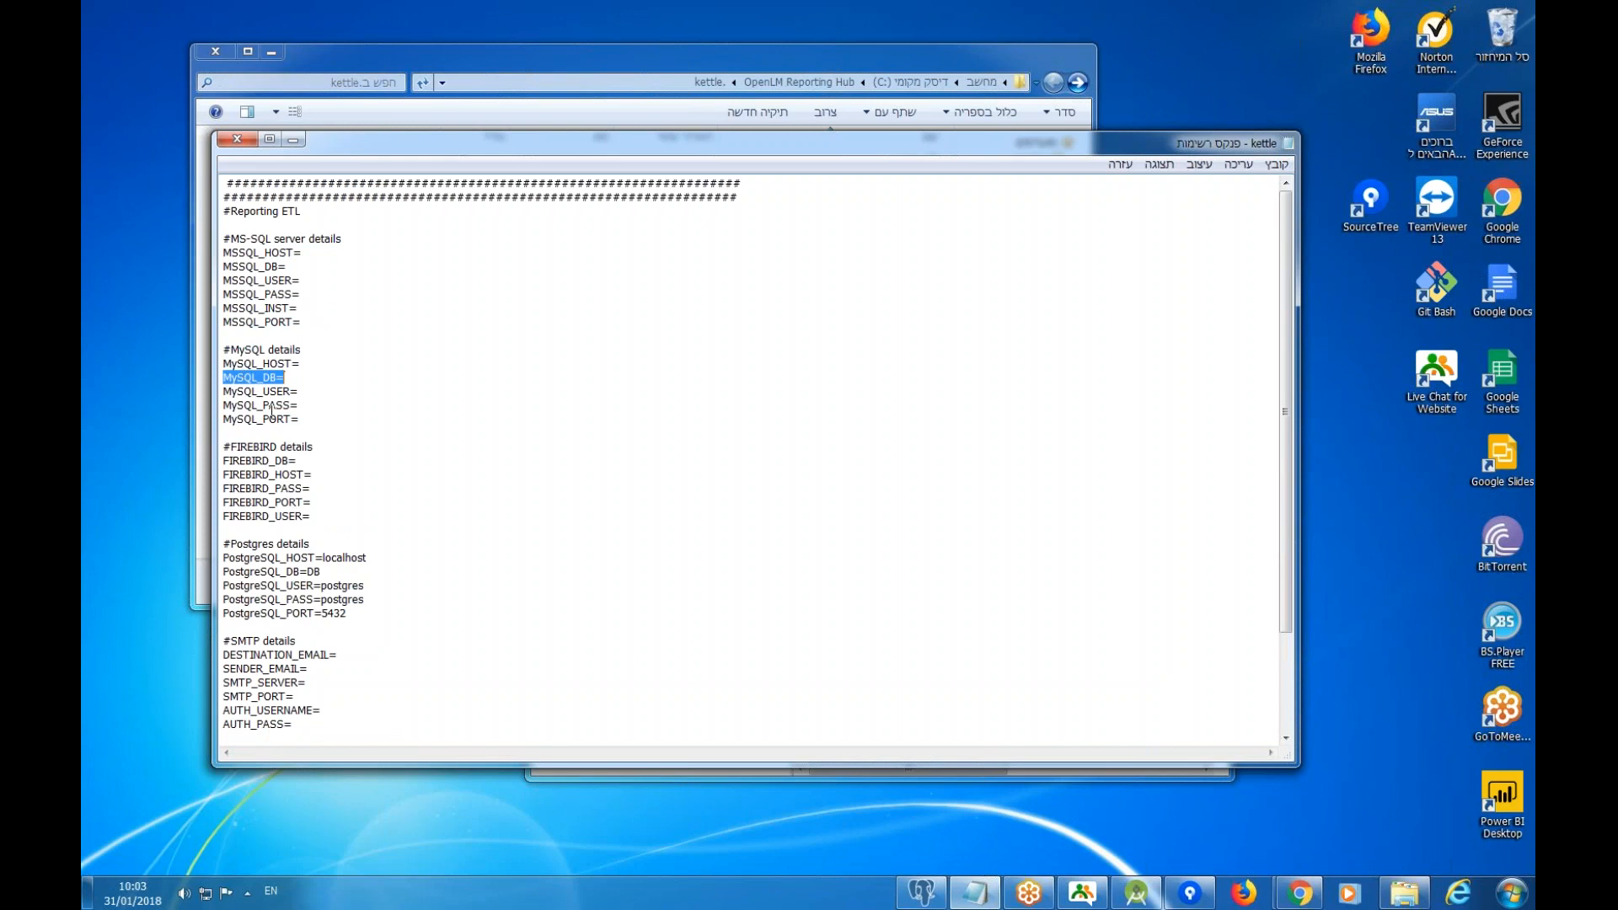
scroll(299, 437, "down", 1)
left_click(315, 420)
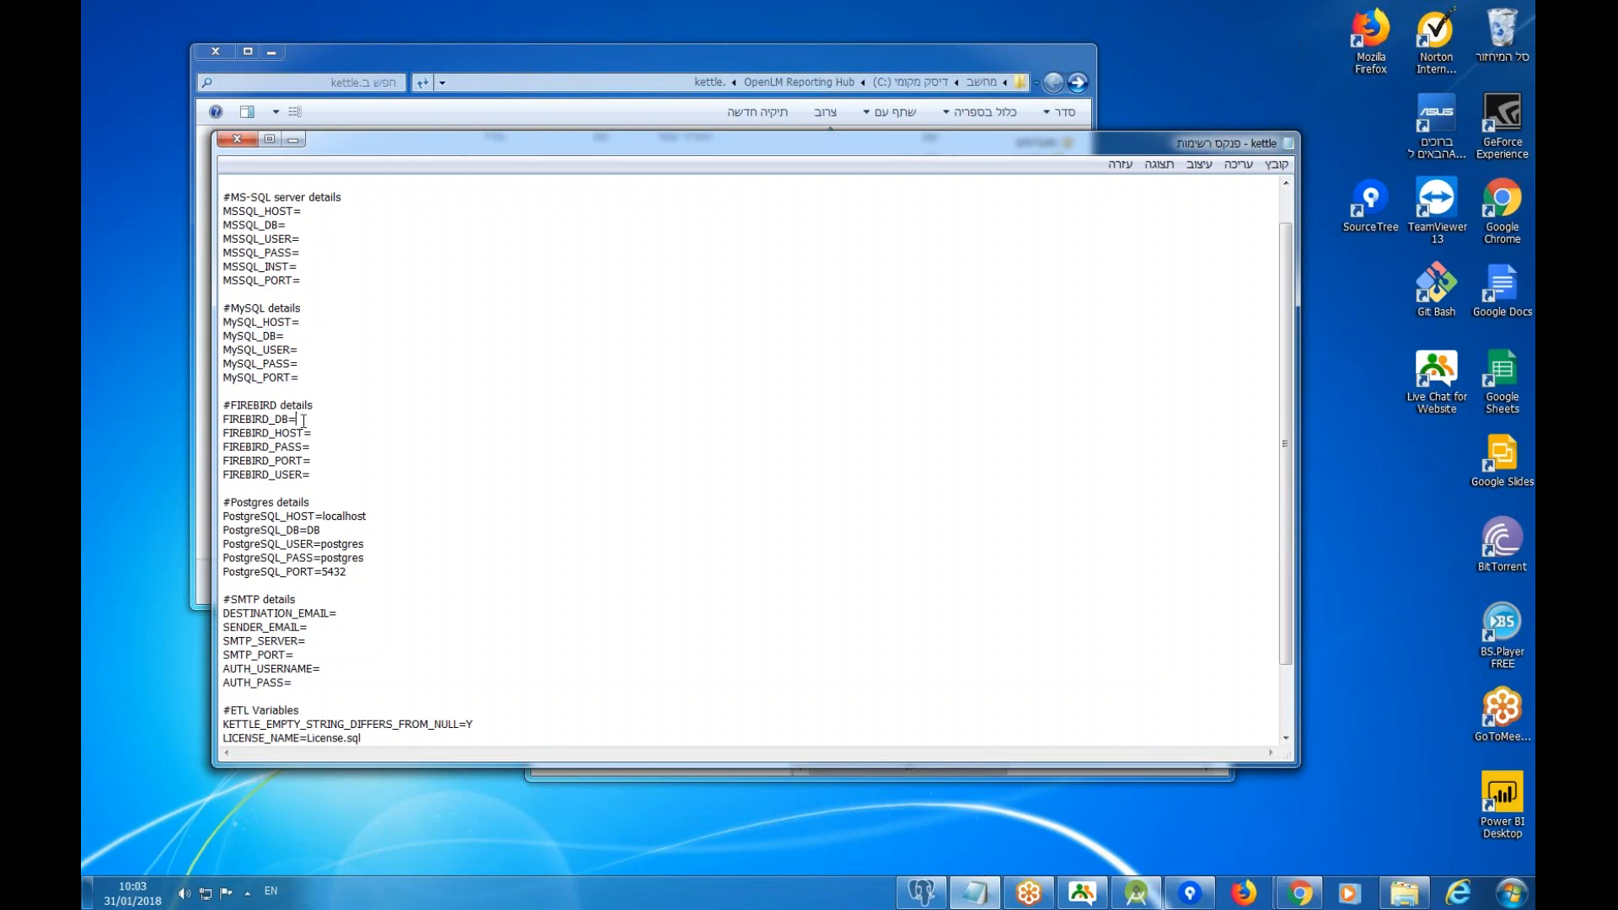
Fill Firebird settings: host localhost, the Firebird password, port 3050 and user sysdba.
left_click(327, 432)
type("localhost")
left_click(333, 447)
type("masterkey")
left_click(325, 461)
type("3050")
left_click(315, 477)
type("sysdba")
left_click(320, 420)
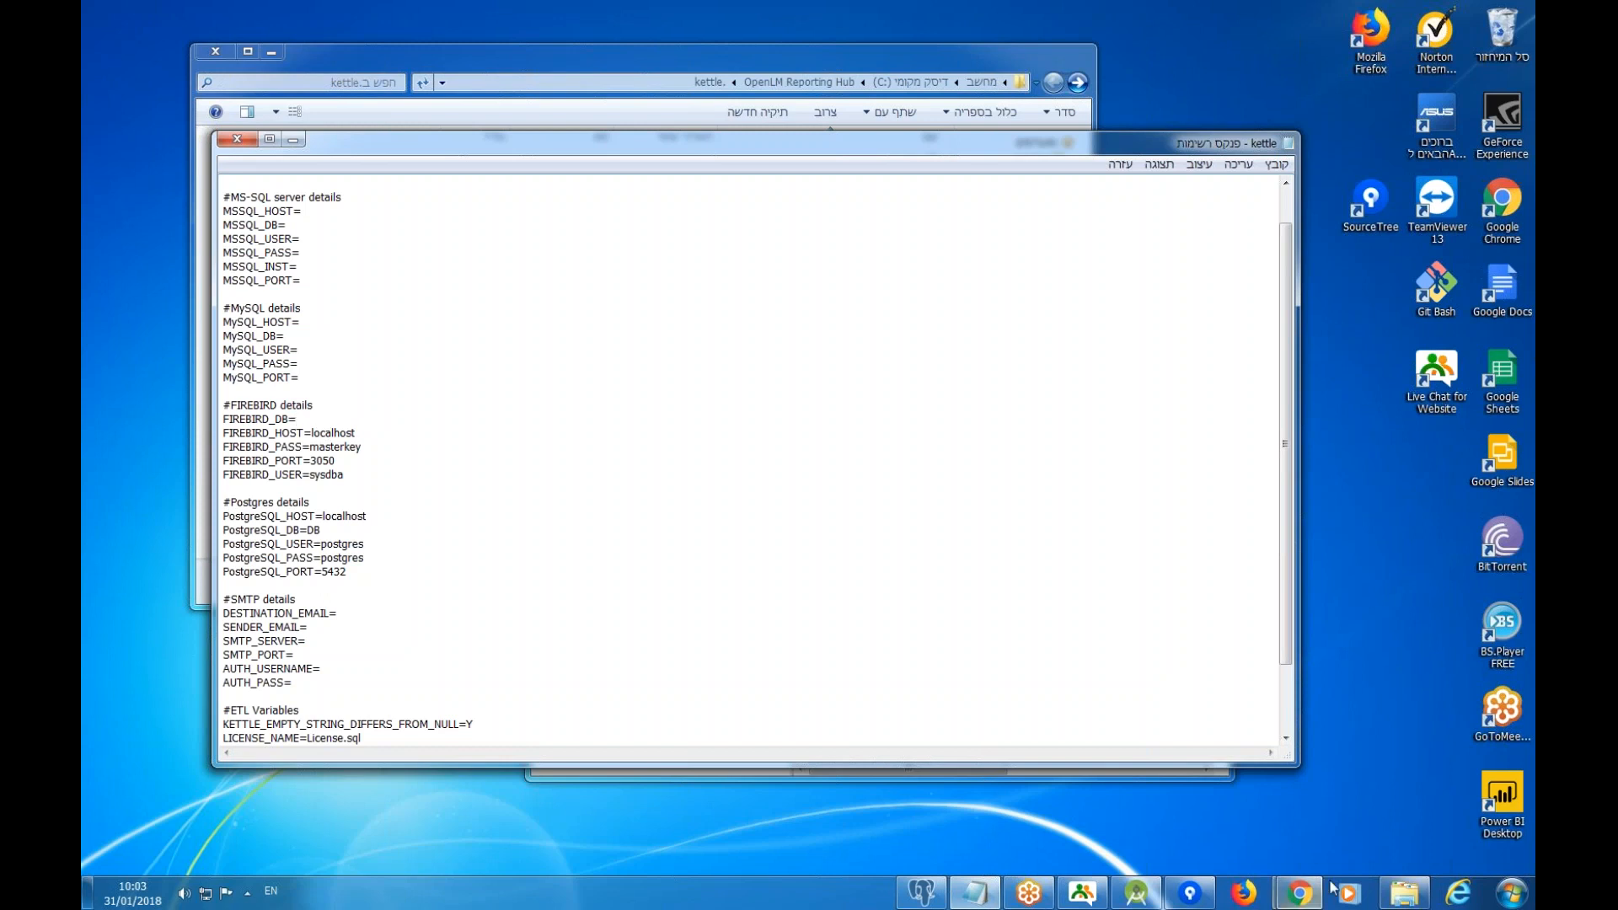
left_click(1405, 894)
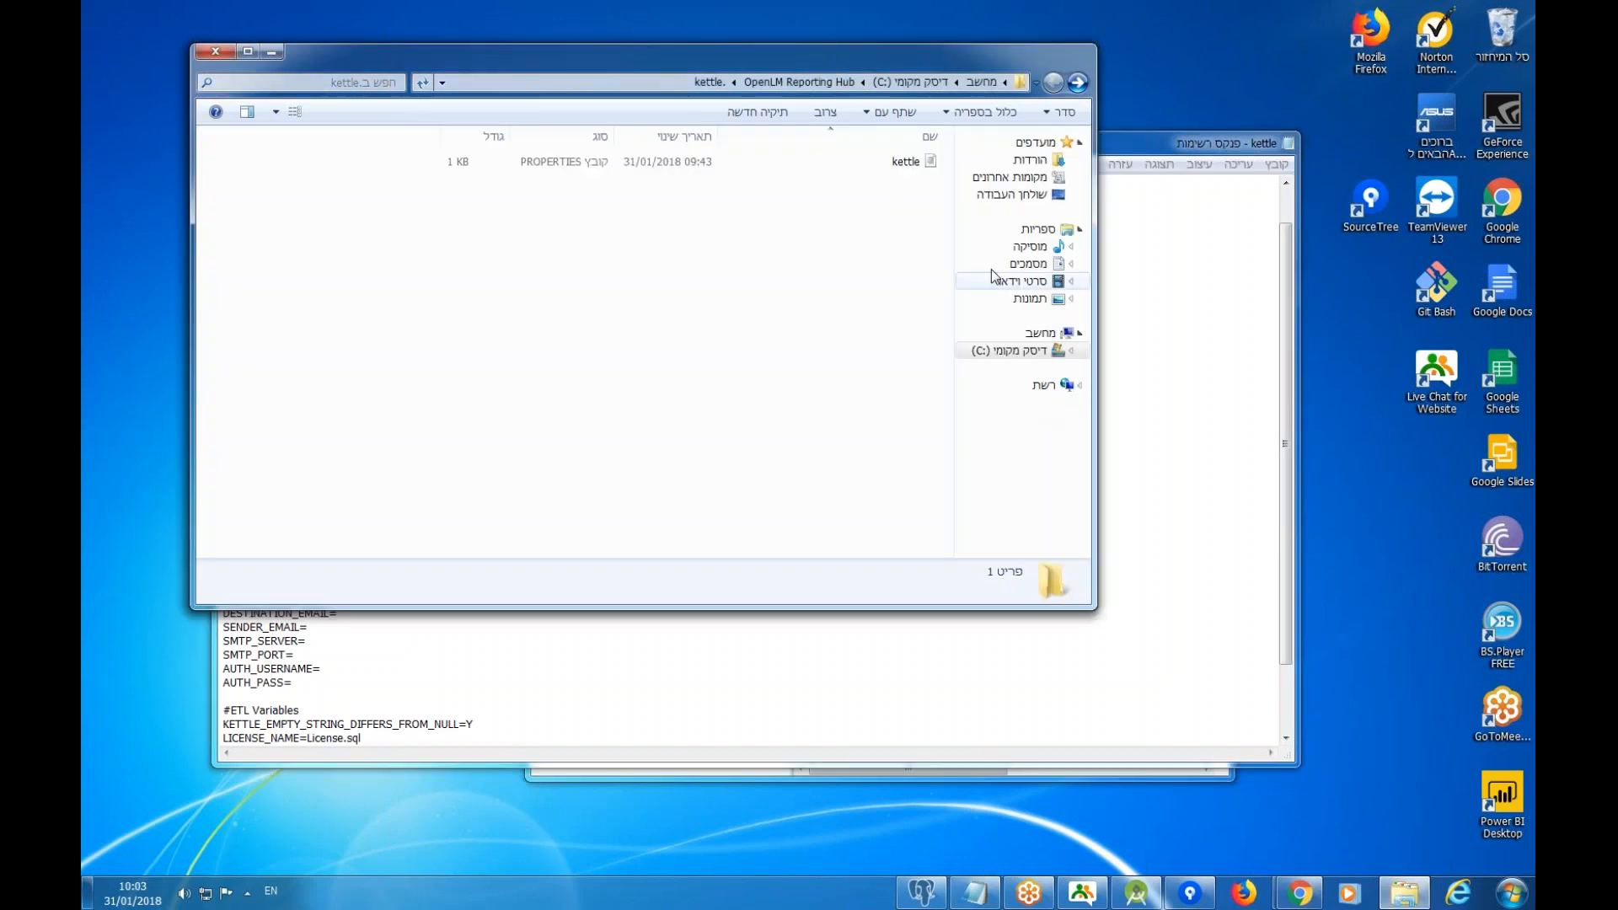
Paste the C:\DB folder path after FIREBIRD_DB= followed by a backslash.
left_click(1078, 82)
left_click(1078, 83)
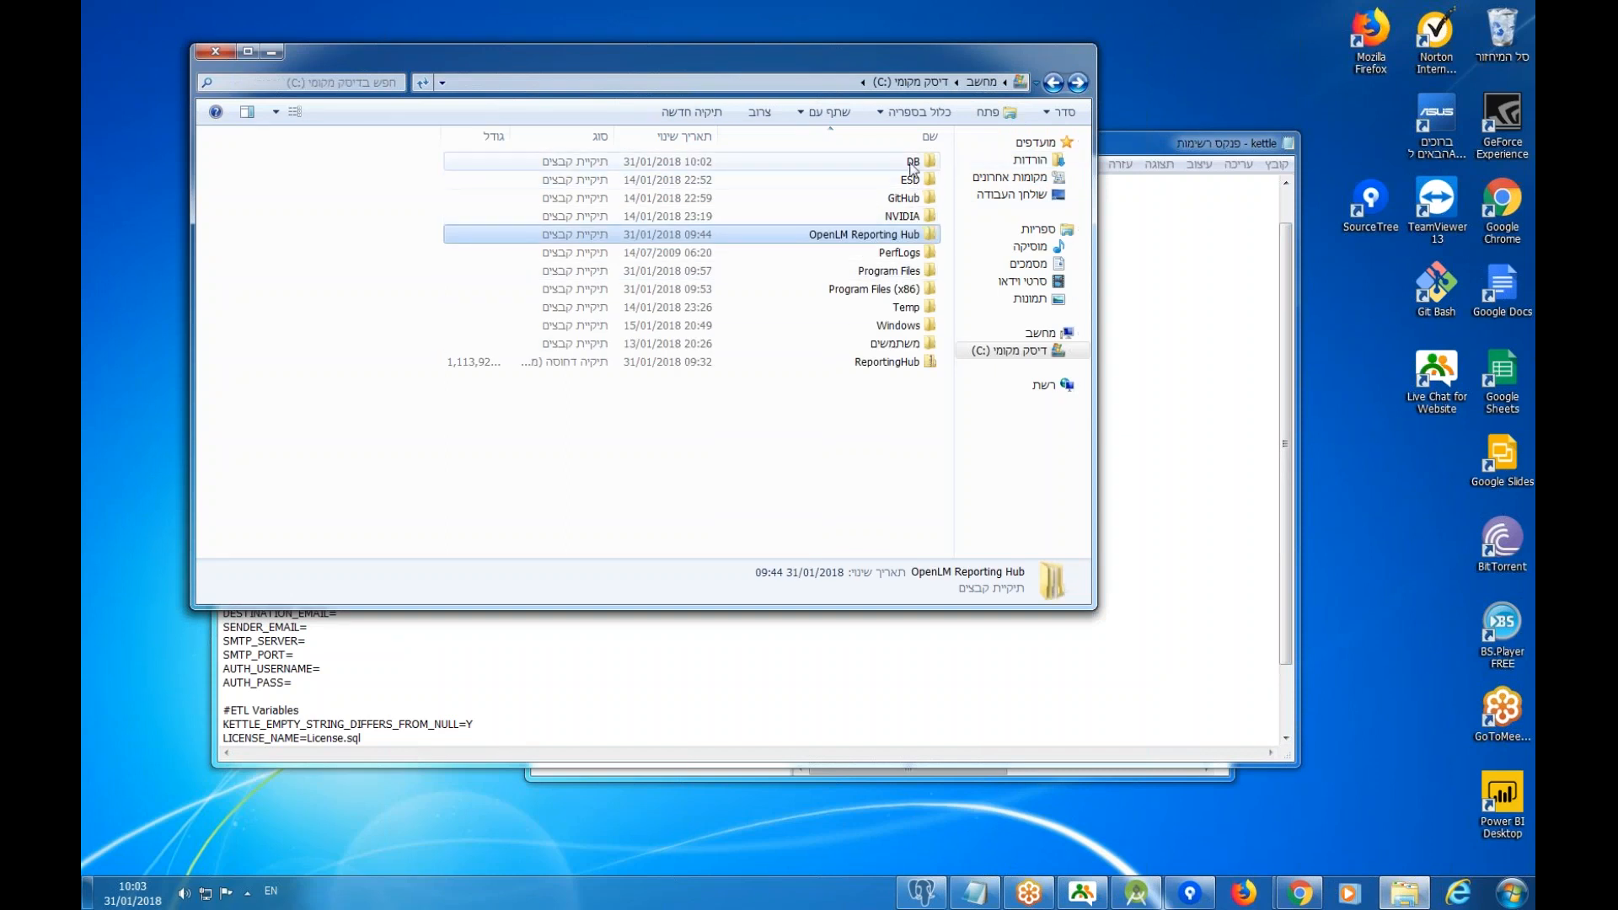
double_click(911, 163)
left_click(792, 83)
key("ctrl+c")
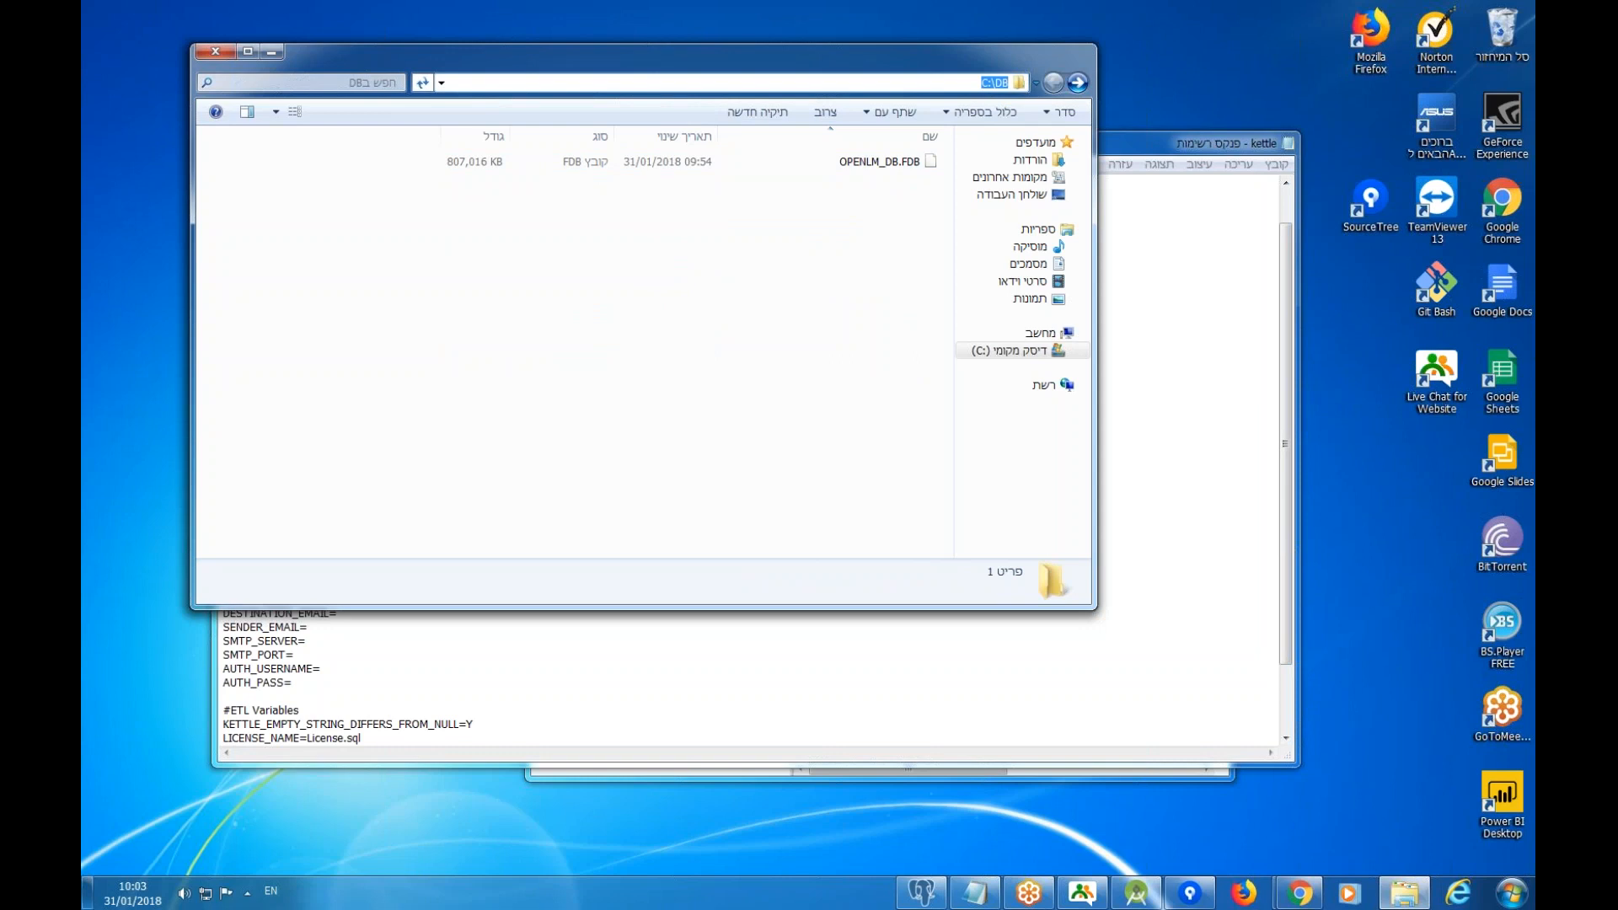
left_click(1148, 456)
key("ctrl+v")
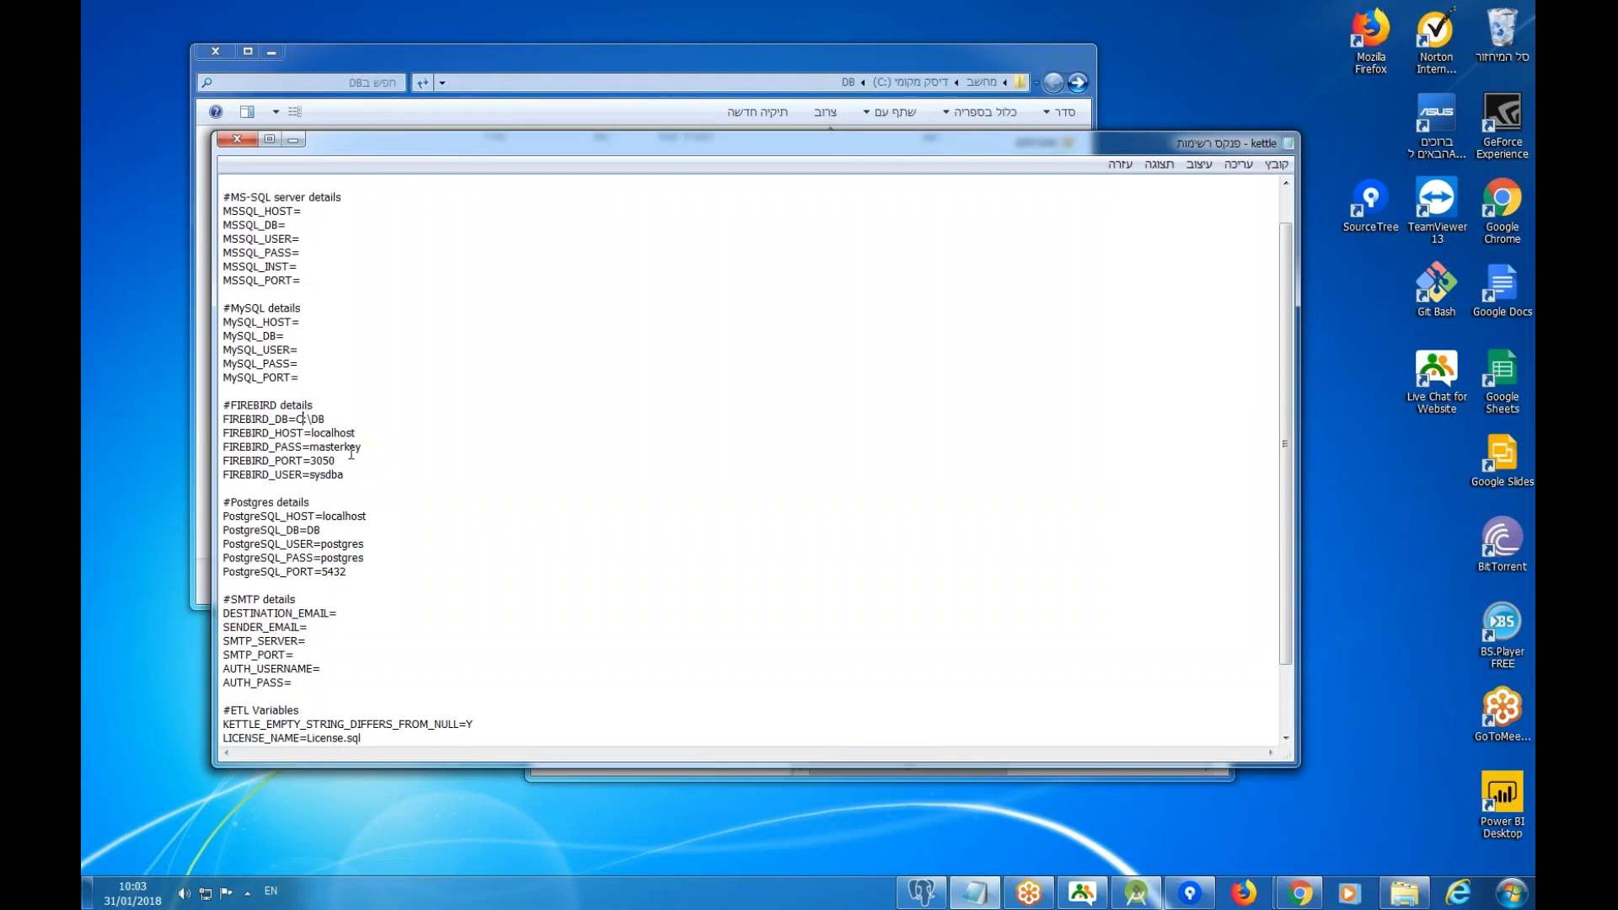
type("\\")
Append the OPENLM_DB.FDB file name to the FIREBIRD_DB path.
left_click(1405, 893)
left_click(879, 165)
left_click(881, 165)
left_click_drag(840, 163, 930, 166)
key("ctrl+c")
left_click(1145, 374)
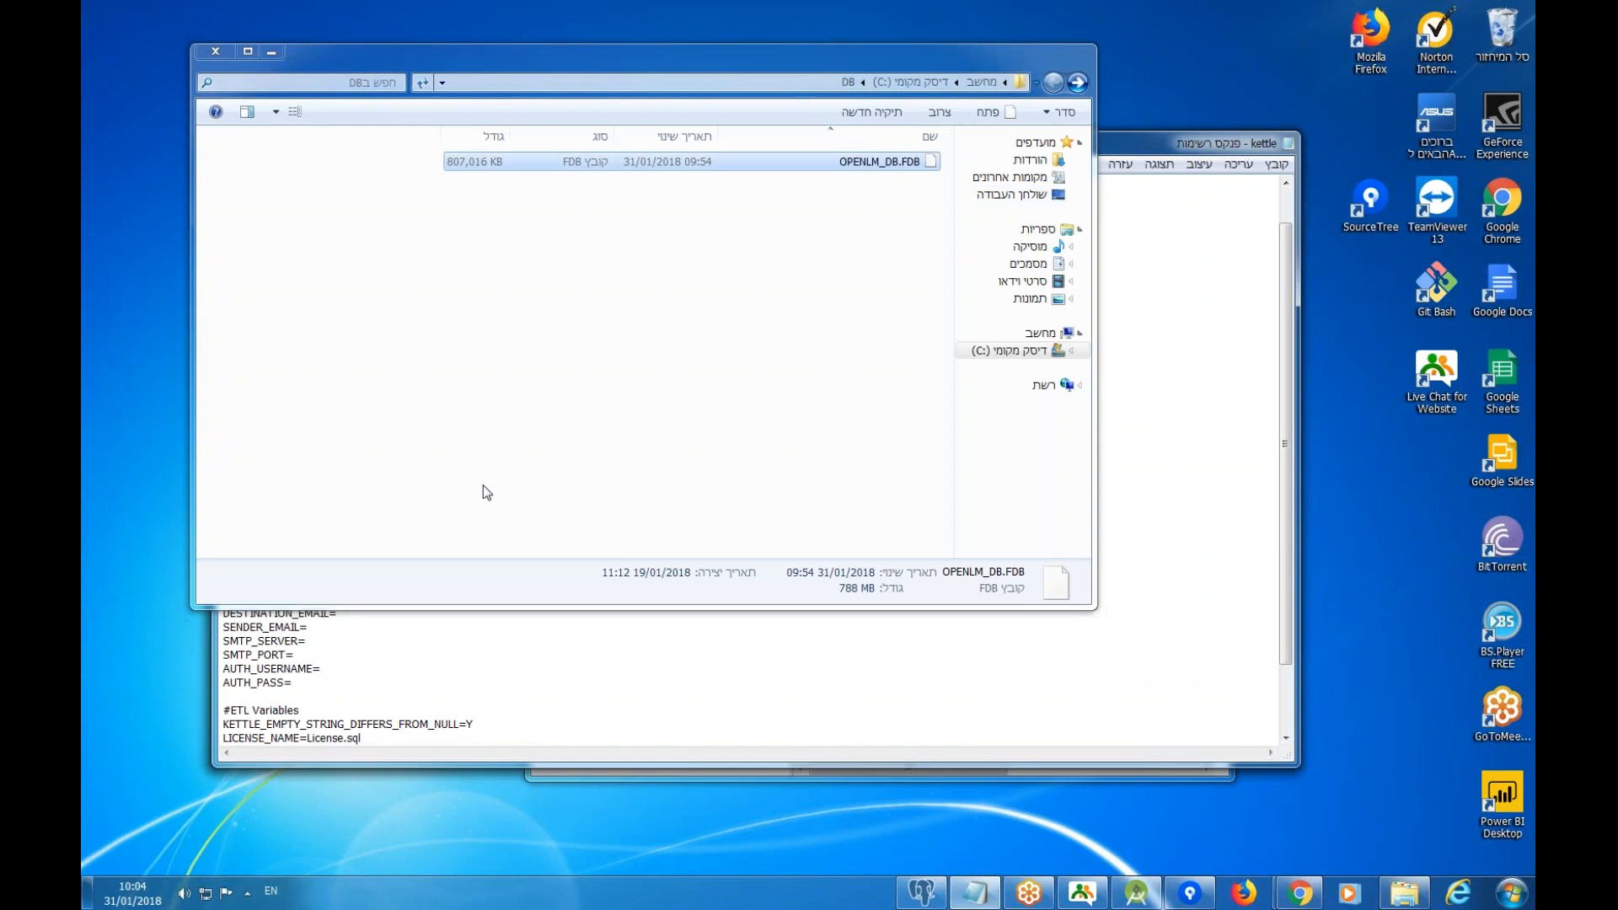
left_click(467, 676)
left_click(271, 54)
left_click(344, 418)
key("ctrl+v")
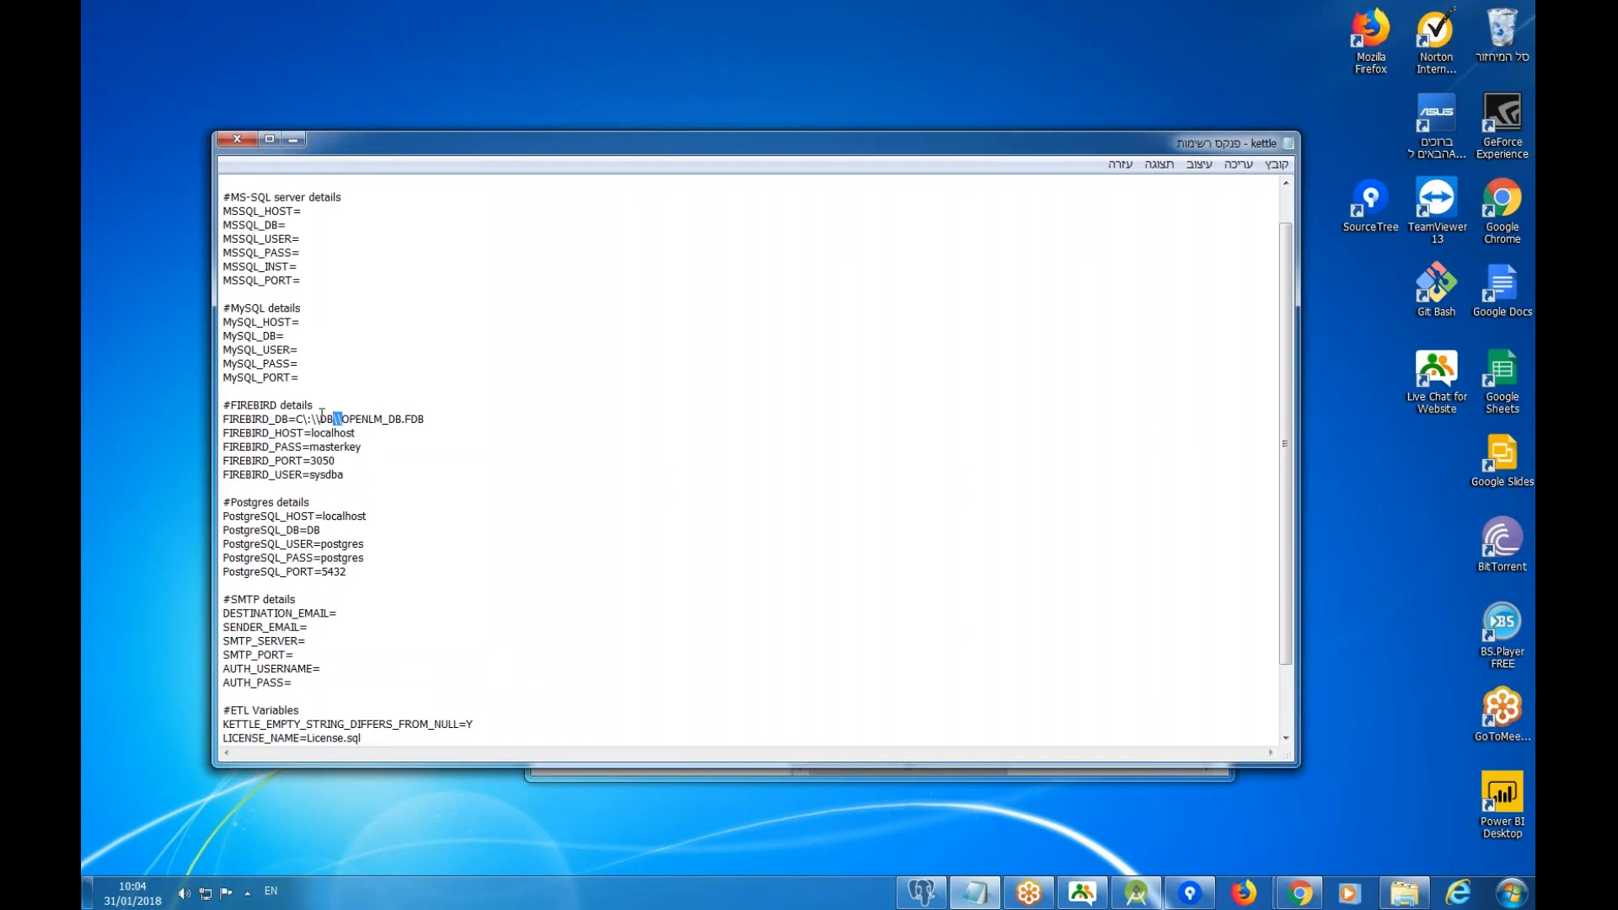
left_click_drag(304, 418, 428, 419)
left_click(428, 419)
Save kettle.properties and close Notepad.
scroll(412, 495, "down", 3)
scroll(412, 495, "up", 1)
scroll(412, 495, "down", 1)
scroll(412, 495, "up", 4)
left_click(1277, 164)
left_click(1205, 223)
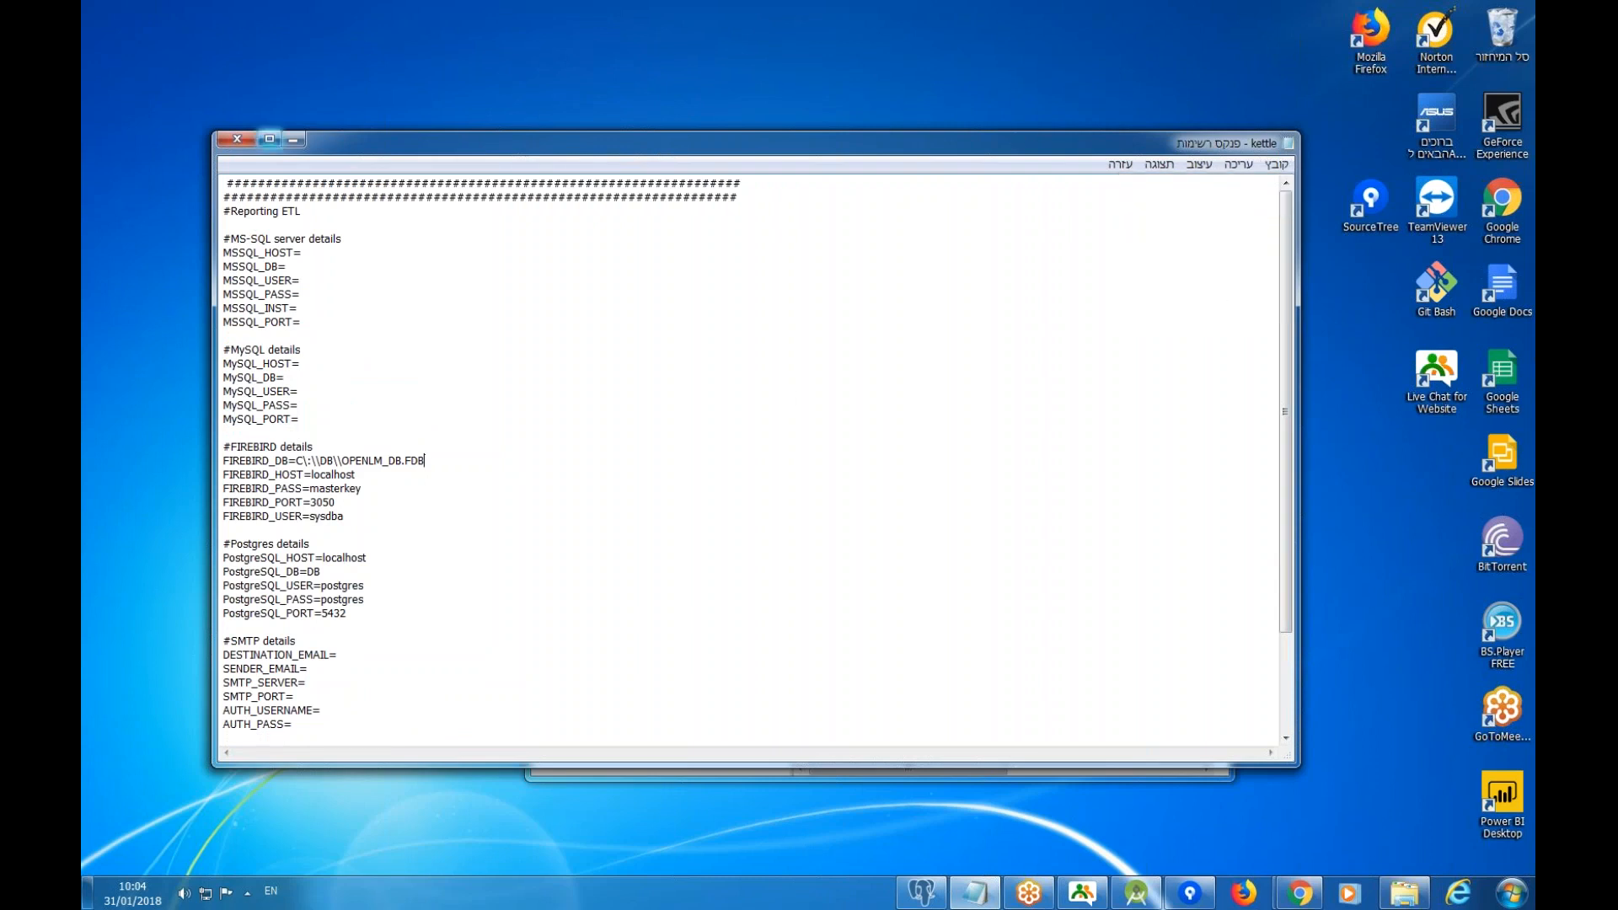
left_click(237, 138)
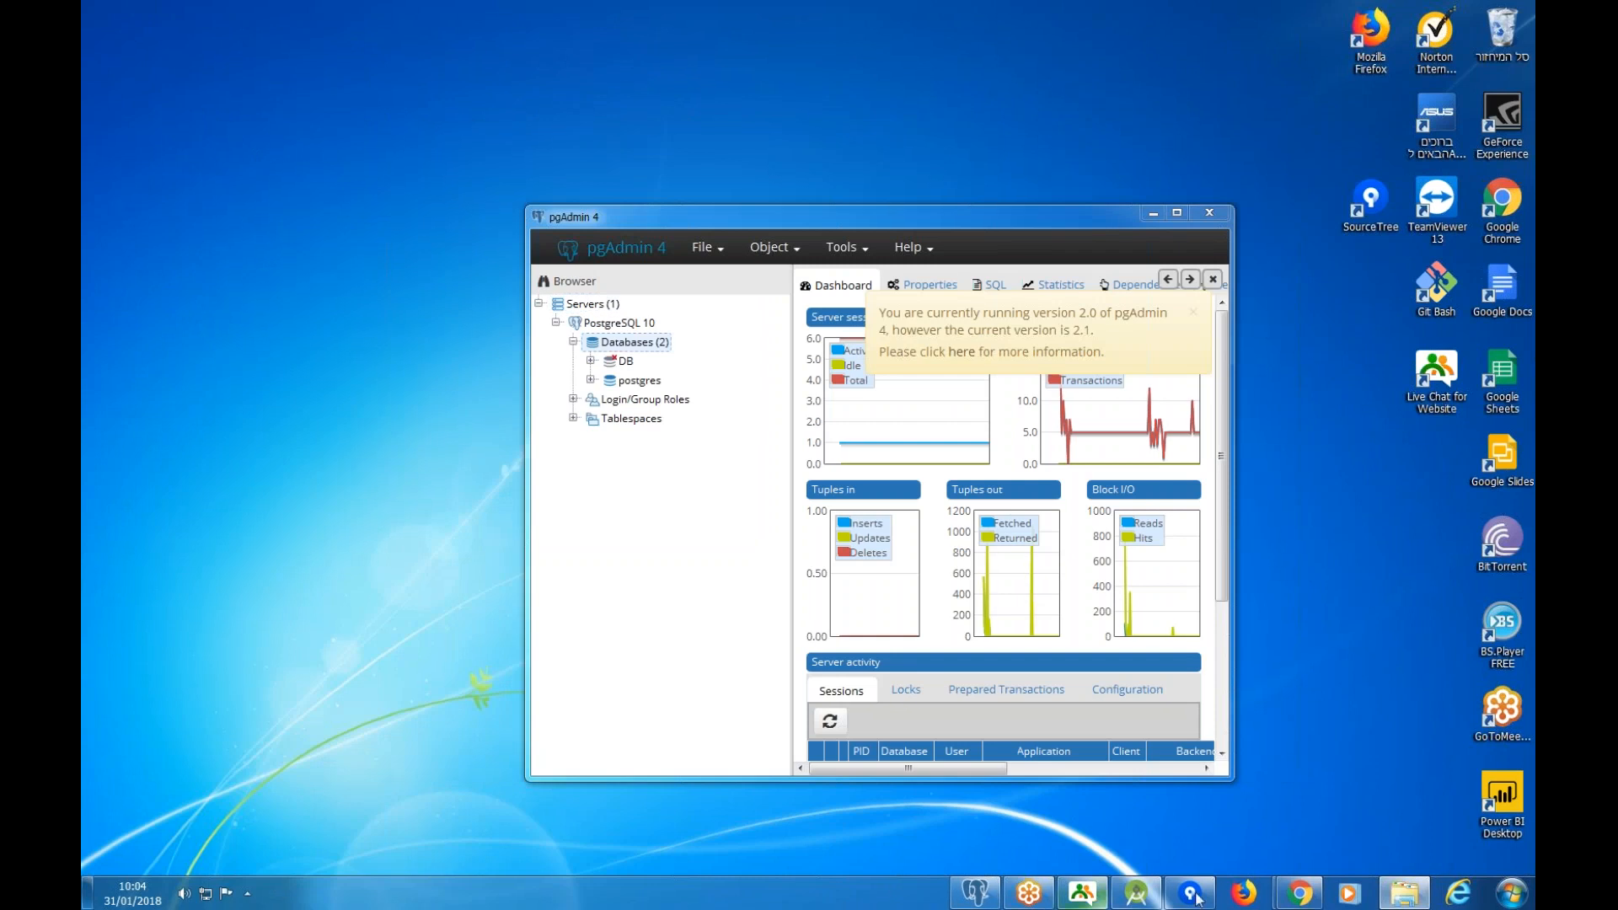
Copy the .kettle folder from the OpenLM Reporting Hub folder.
left_click(1405, 893)
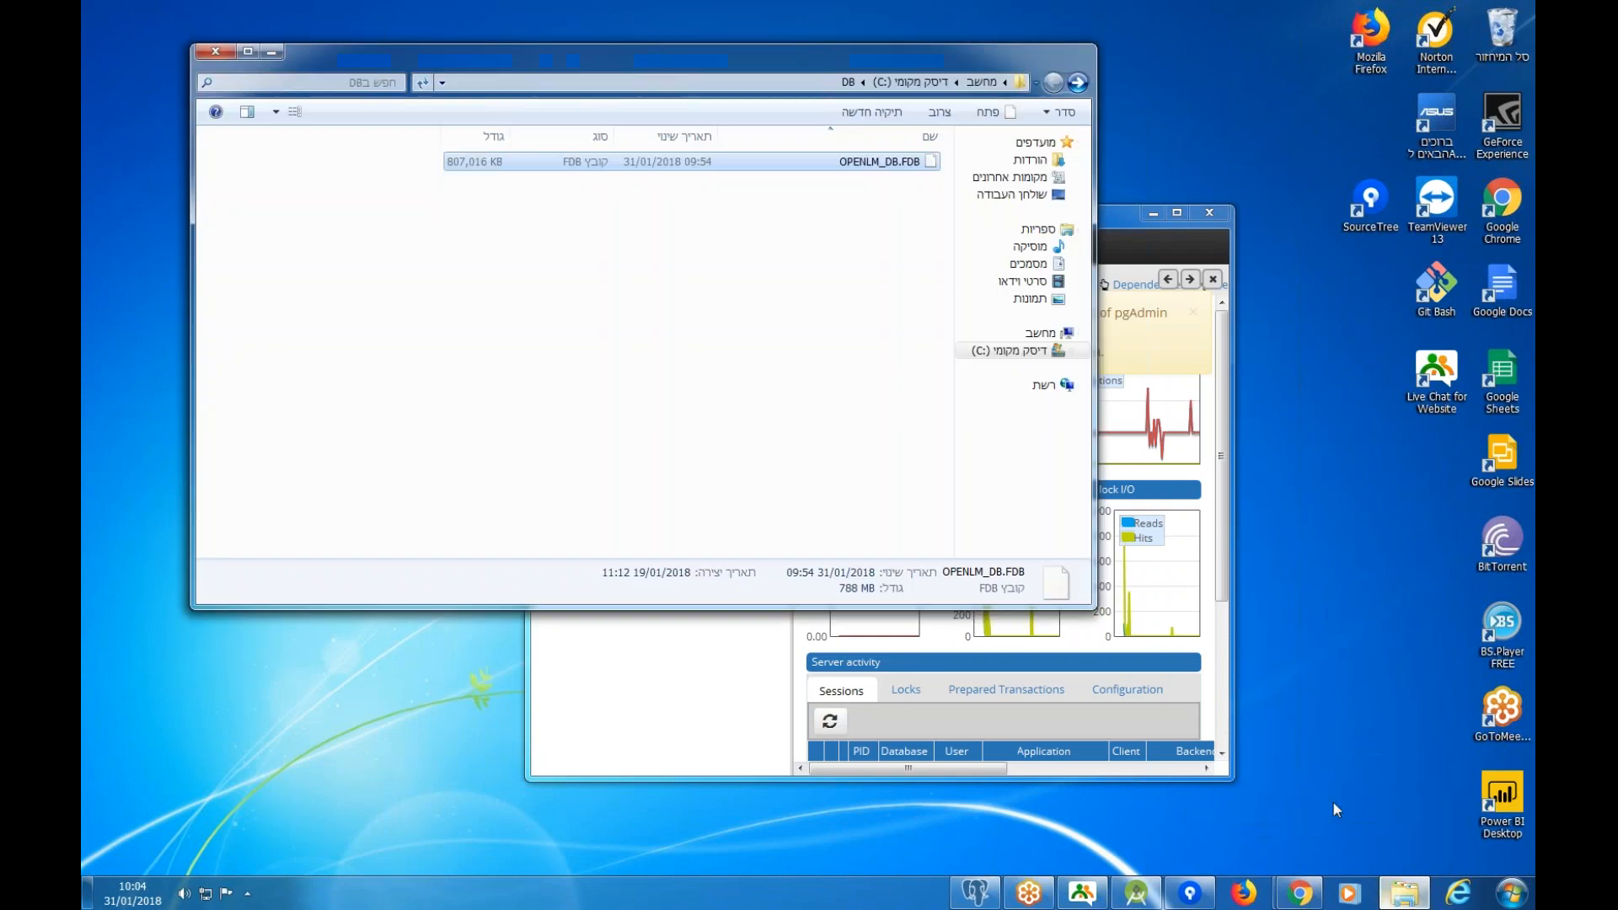
left_click(1078, 82)
double_click(889, 234)
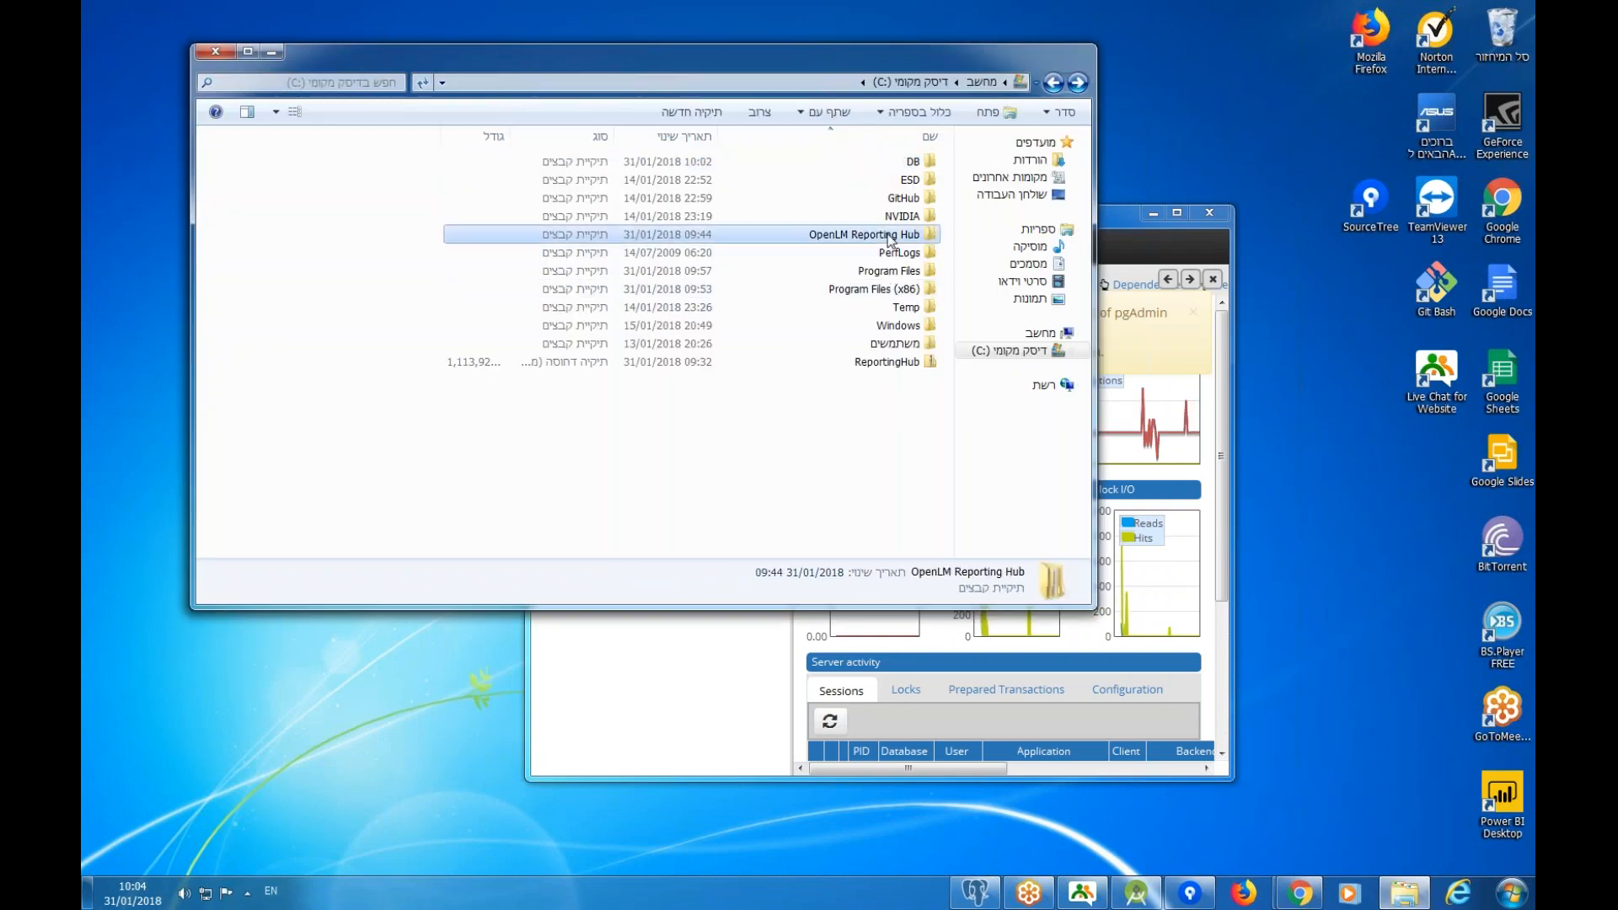
double_click(900, 163)
left_click(1054, 82)
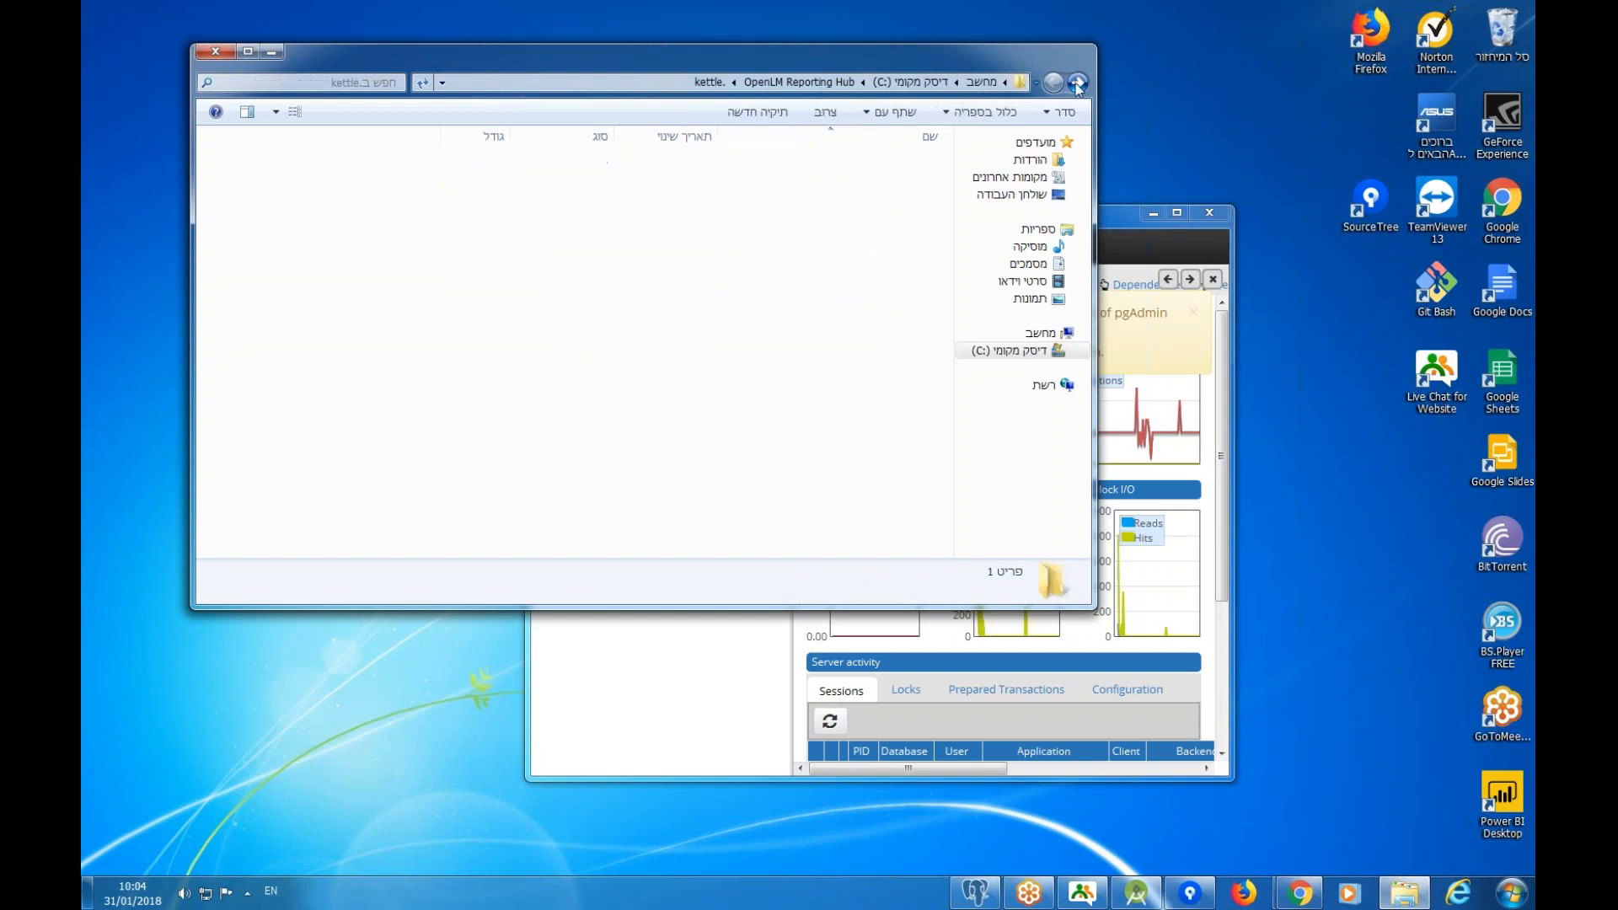
right_click(891, 168)
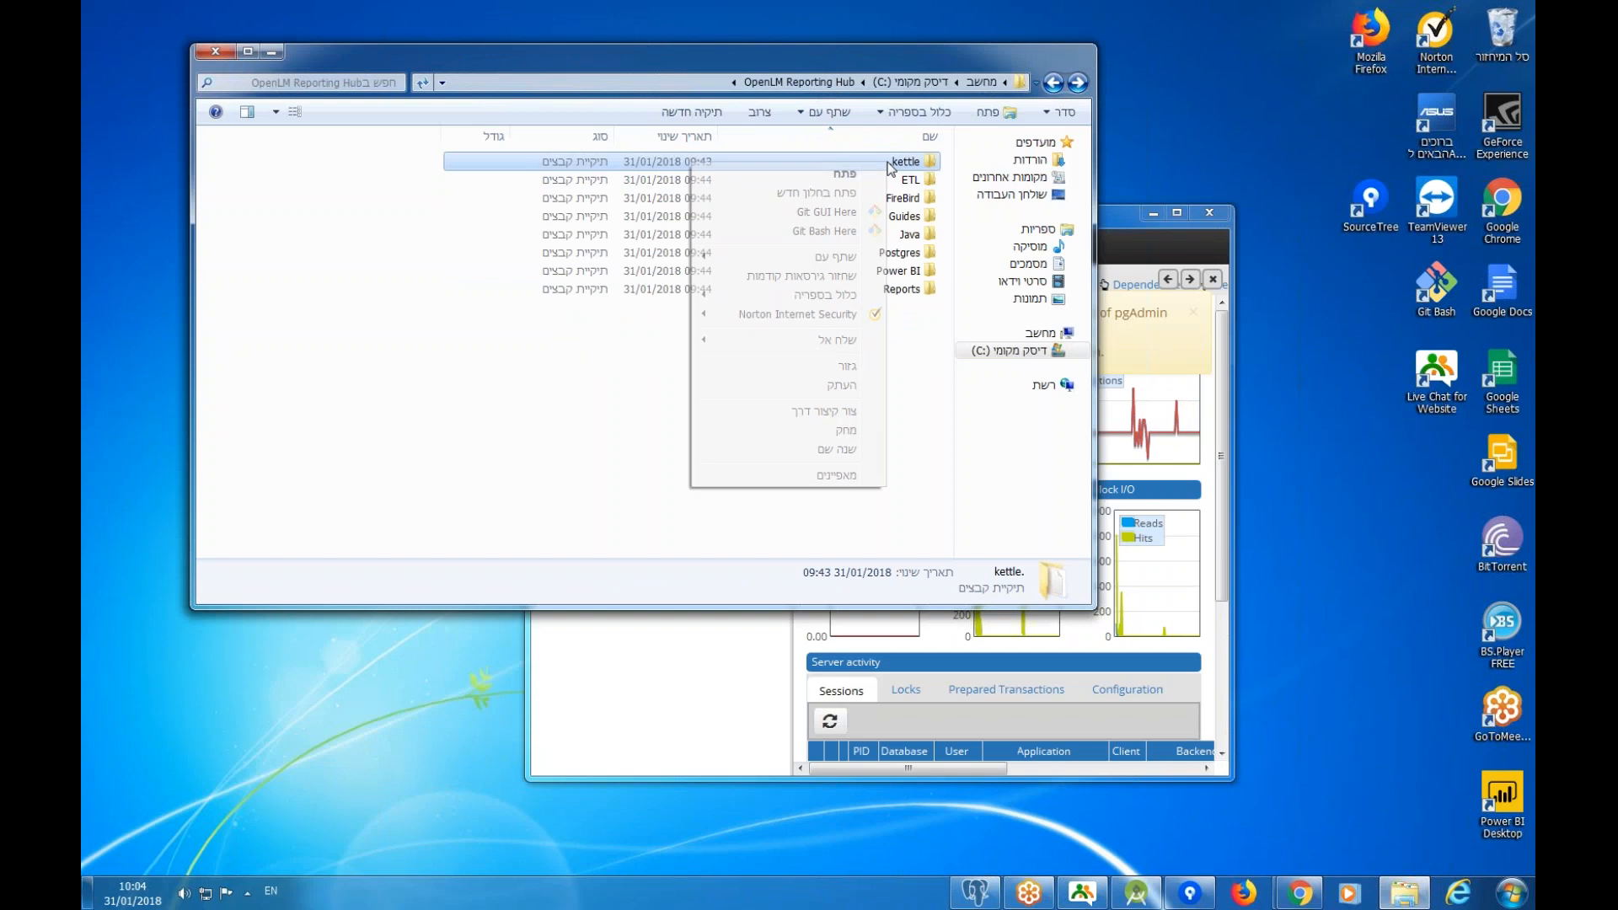
left_click(835, 391)
Paste the .kettle folder into C:\Program Files, approving the administrator prompt.
left_click(1055, 84)
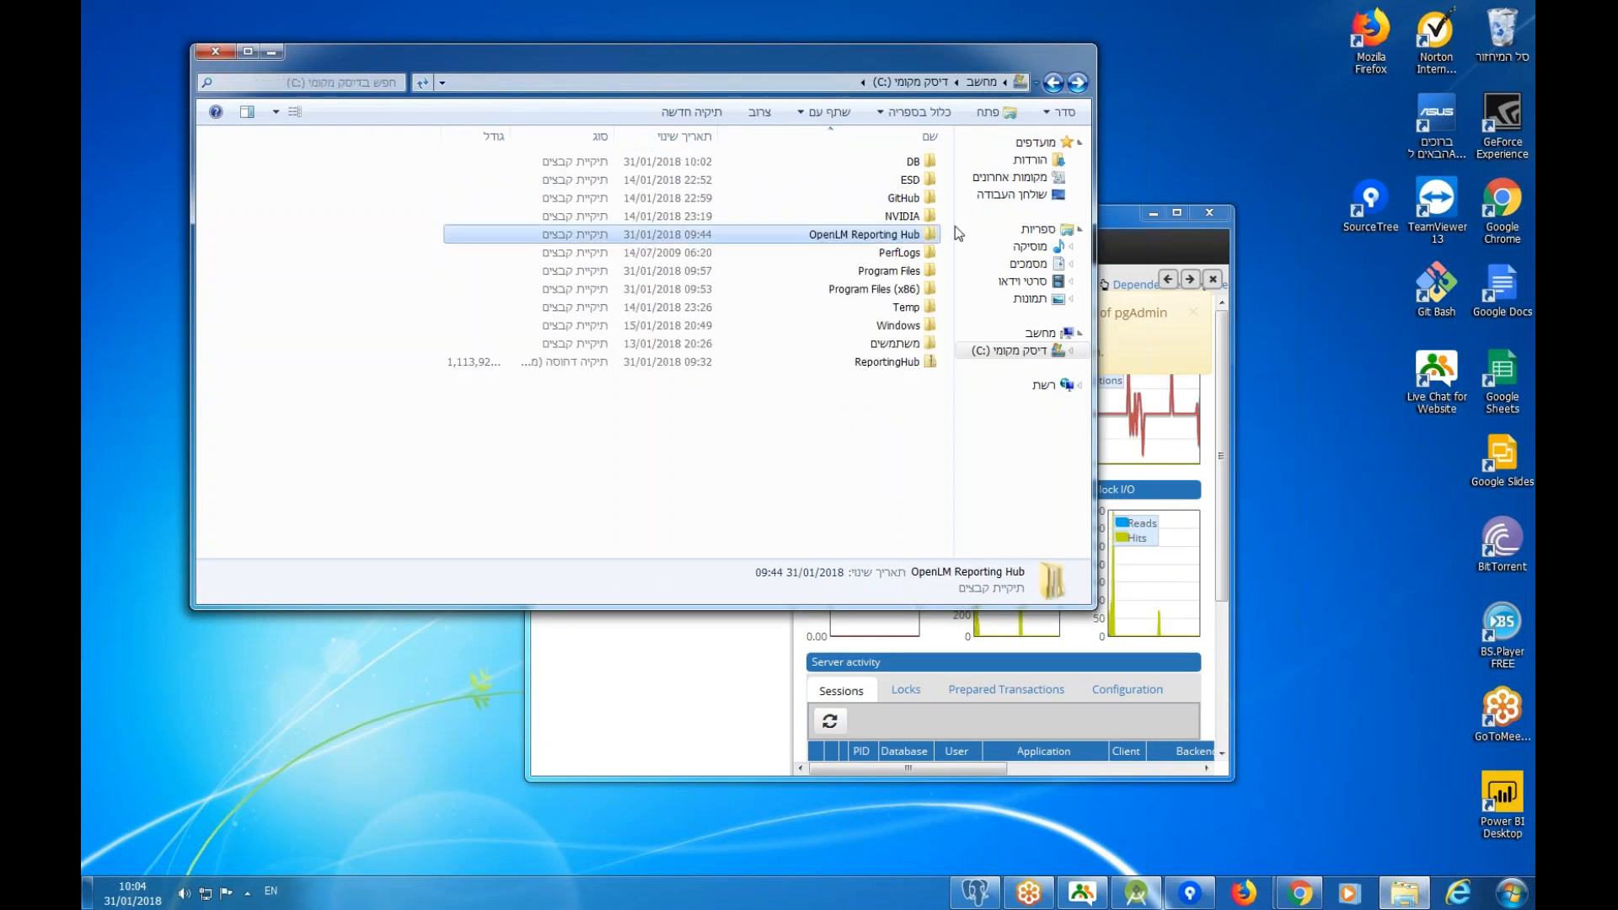
double_click(891, 273)
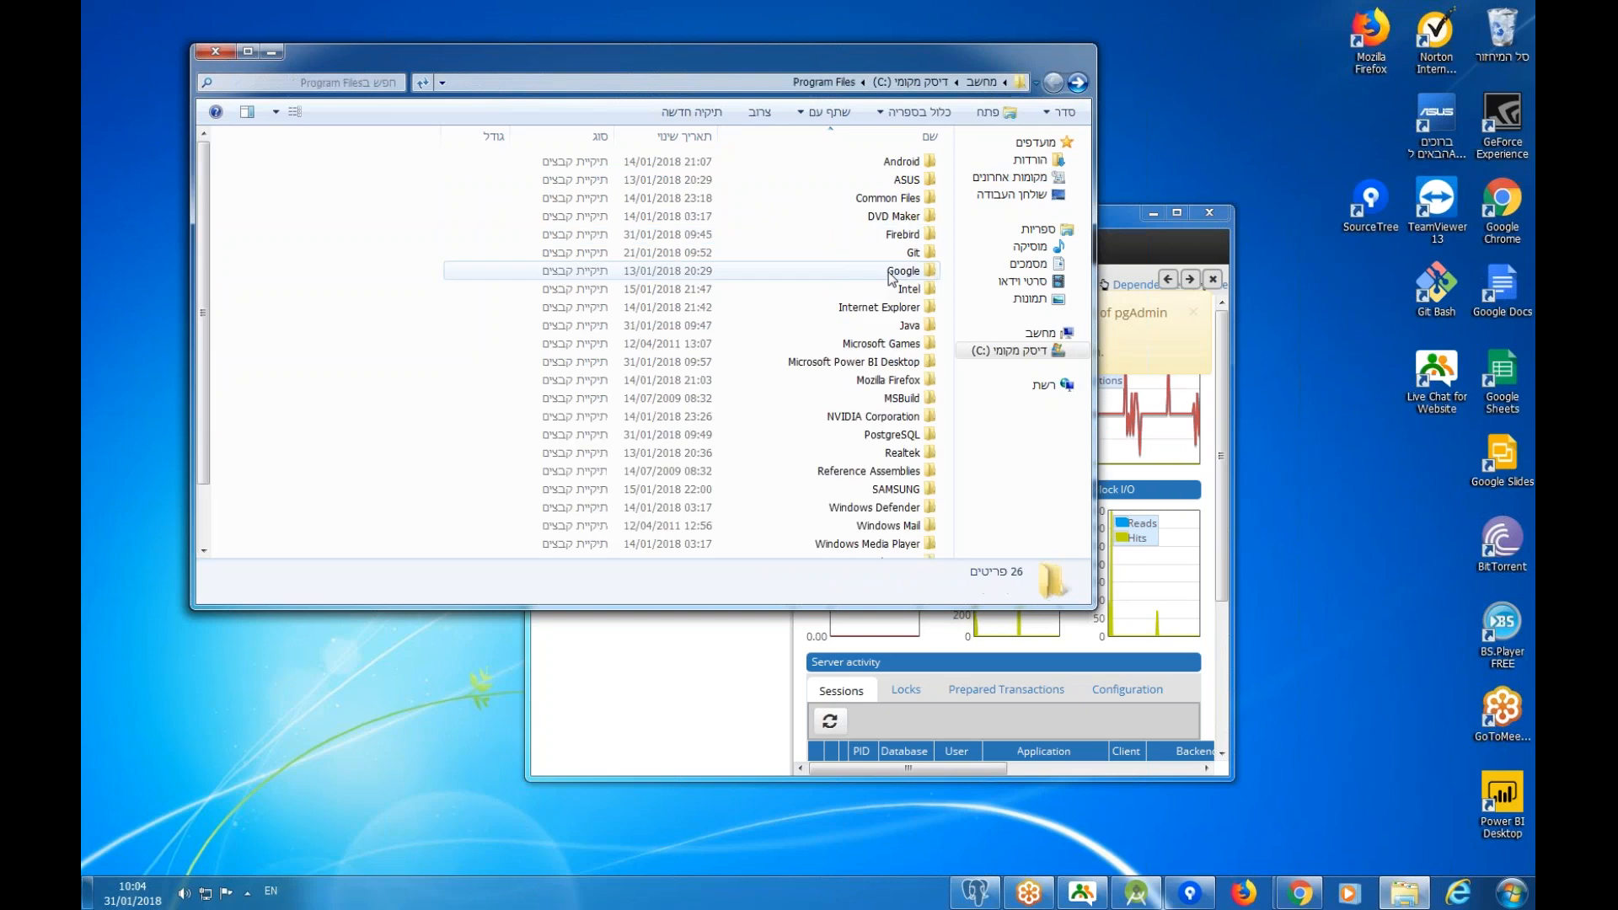
right_click(360, 340)
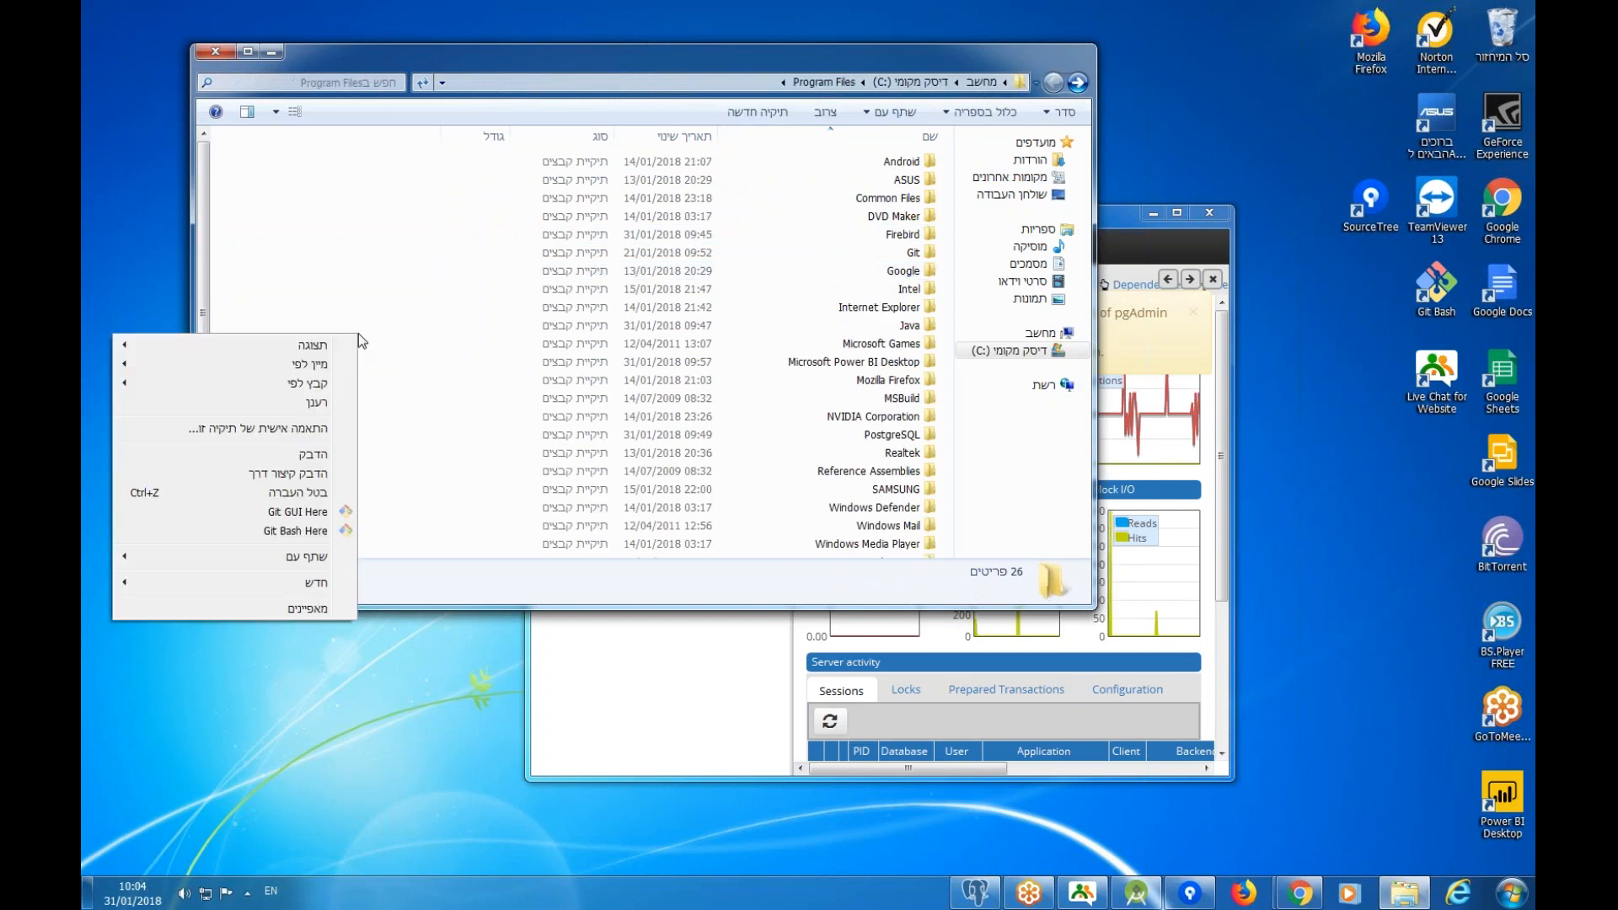
left_click(314, 455)
left_click(830, 513)
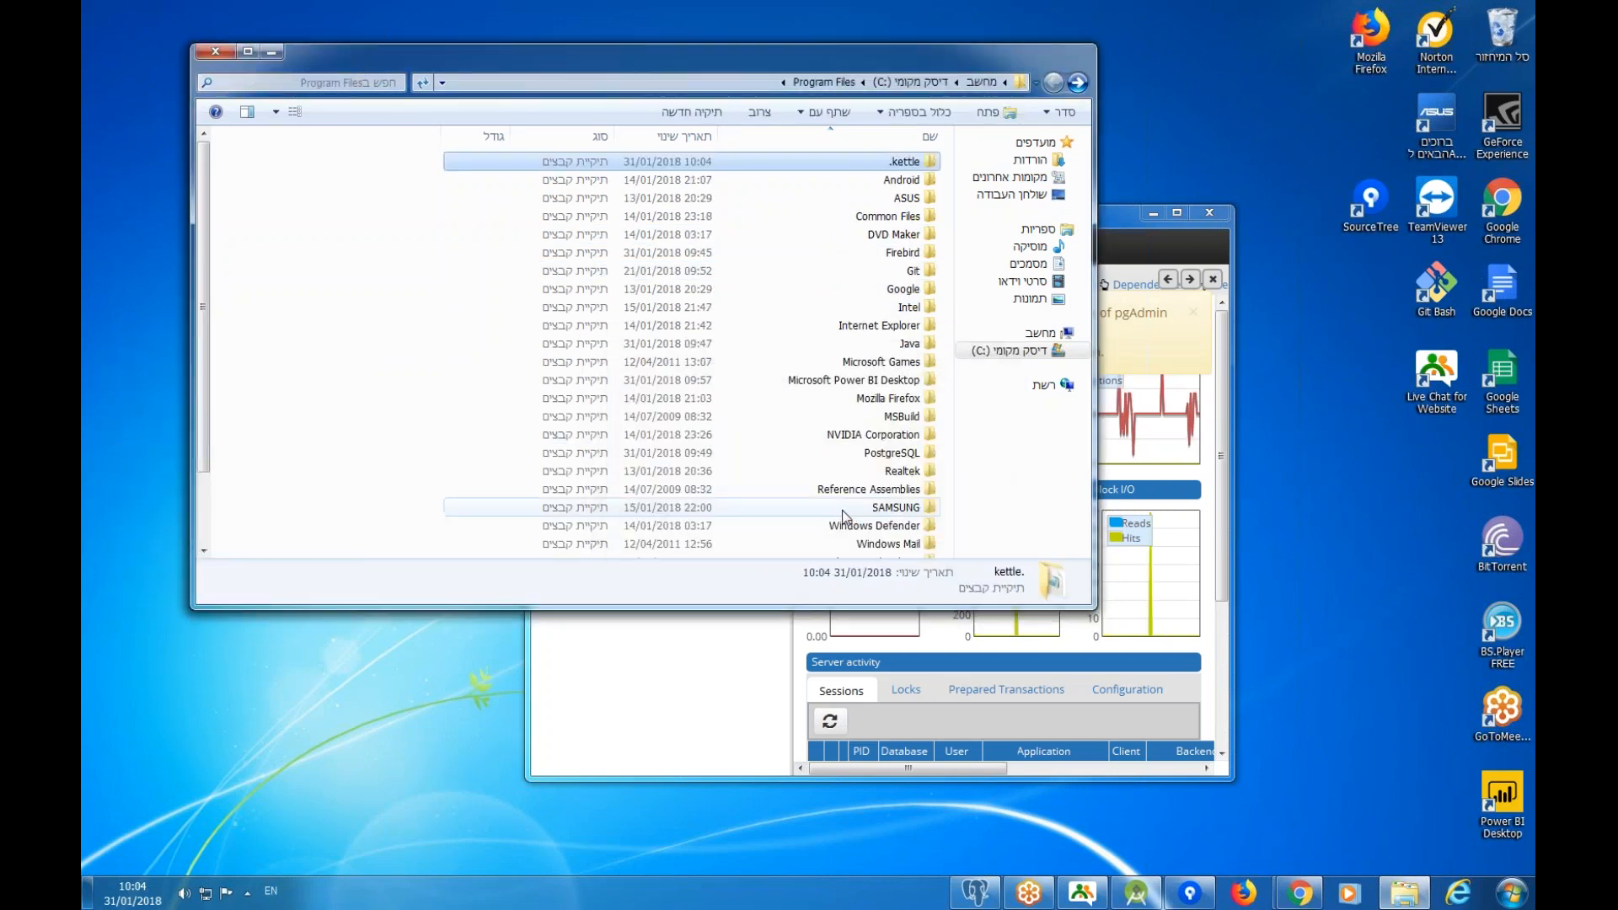
left_click(1078, 82)
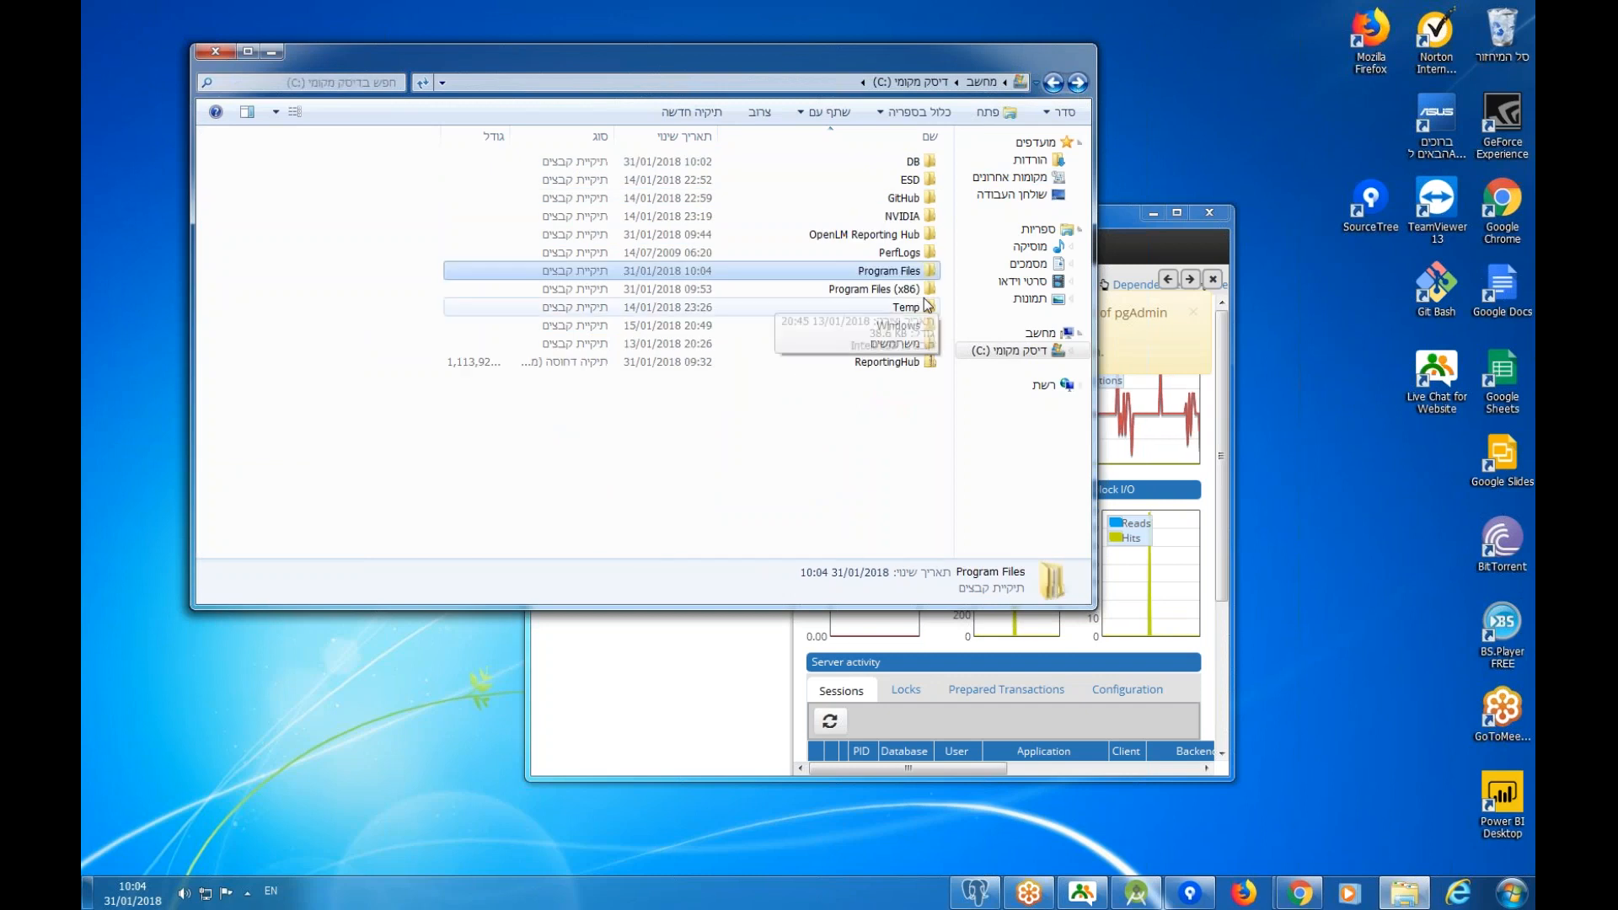
left_click(1078, 82)
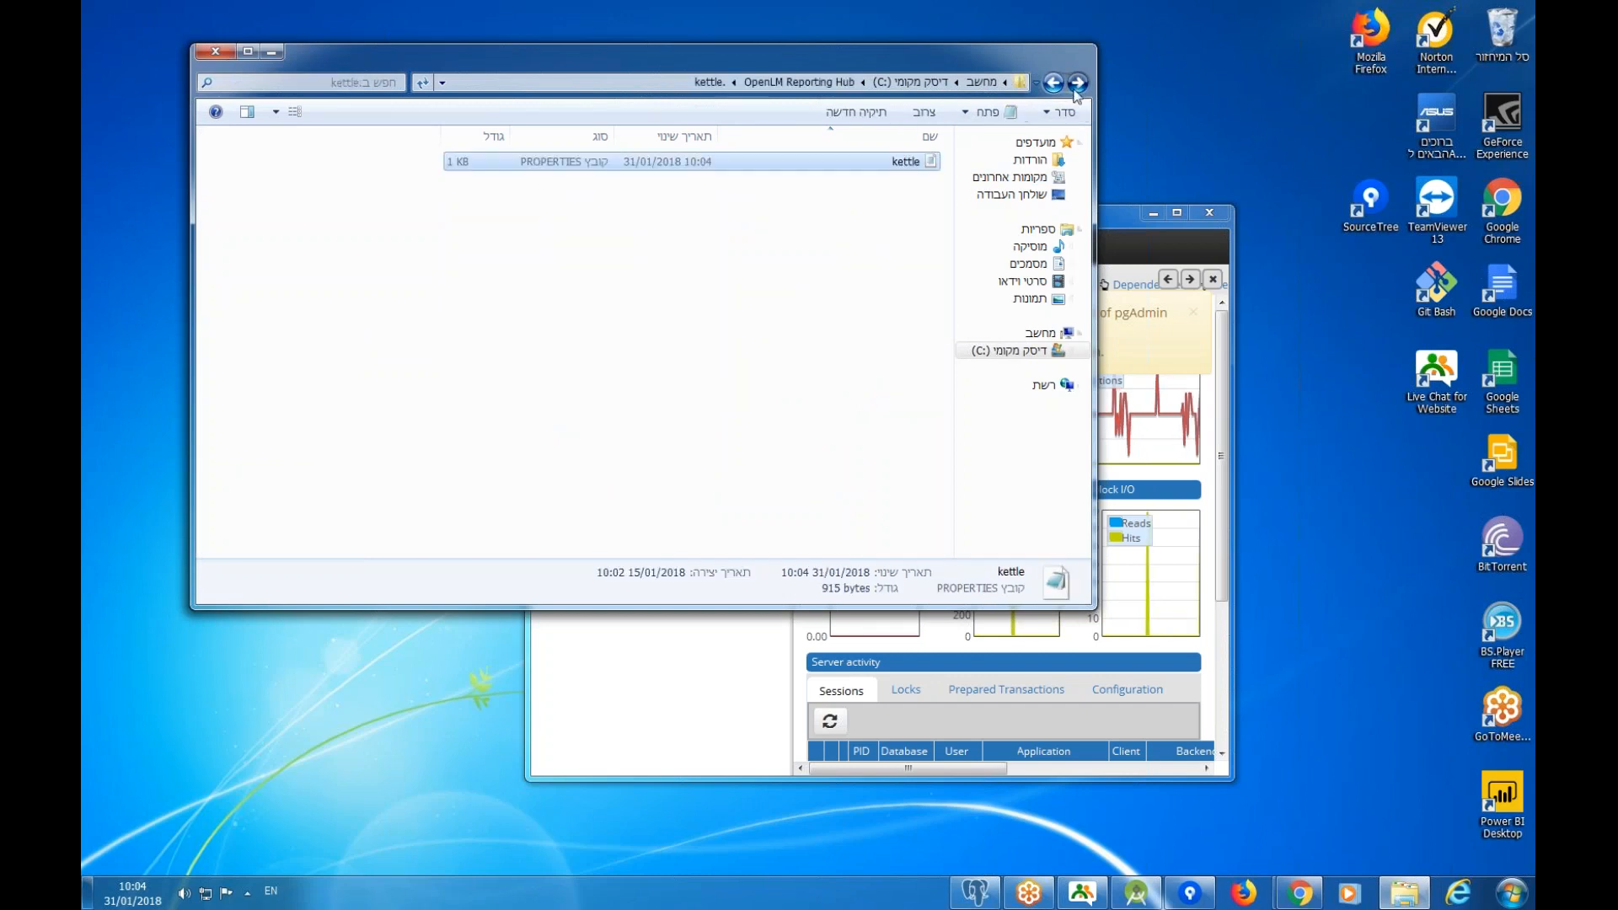
left_click(910, 180)
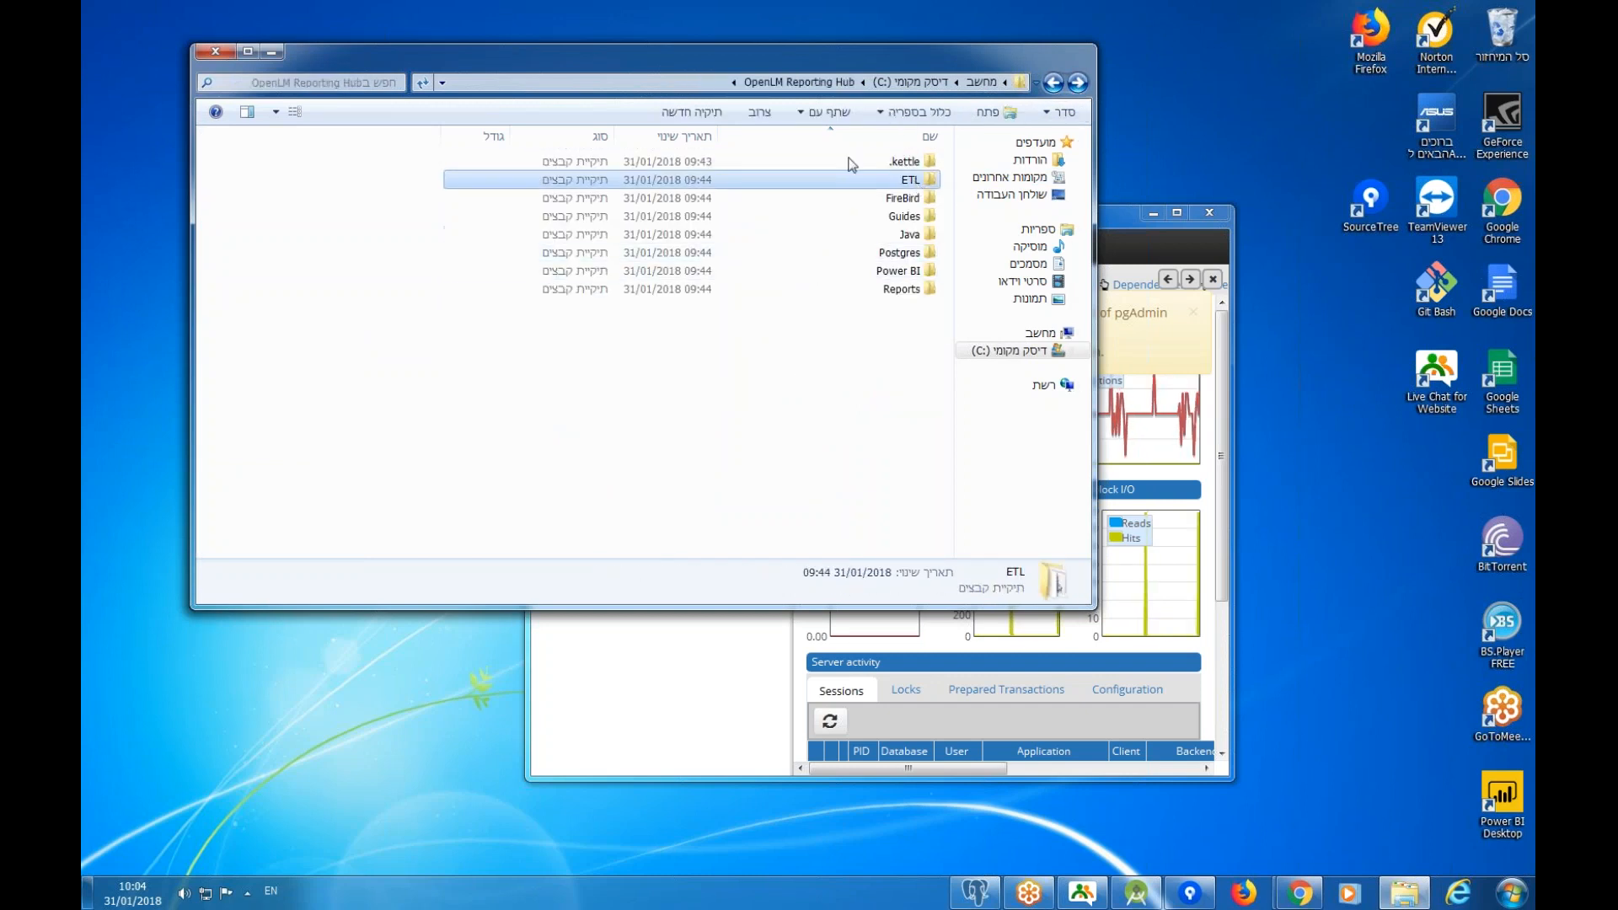
Look through the ETL folder's Jobs and License subfolders.
double_click(908, 182)
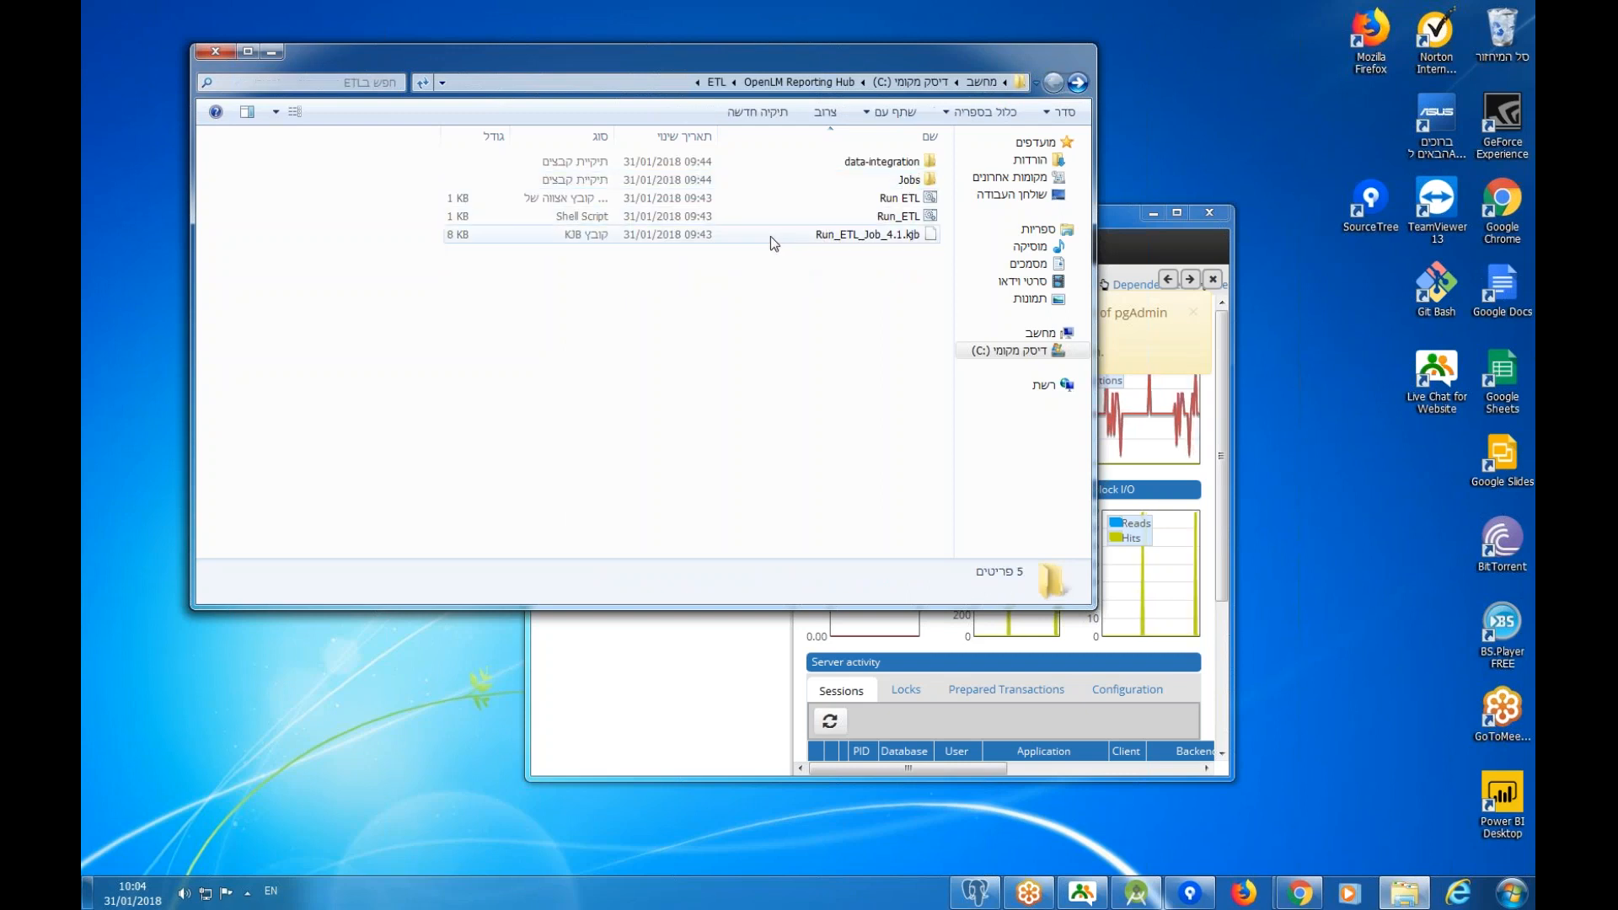
double_click(895, 182)
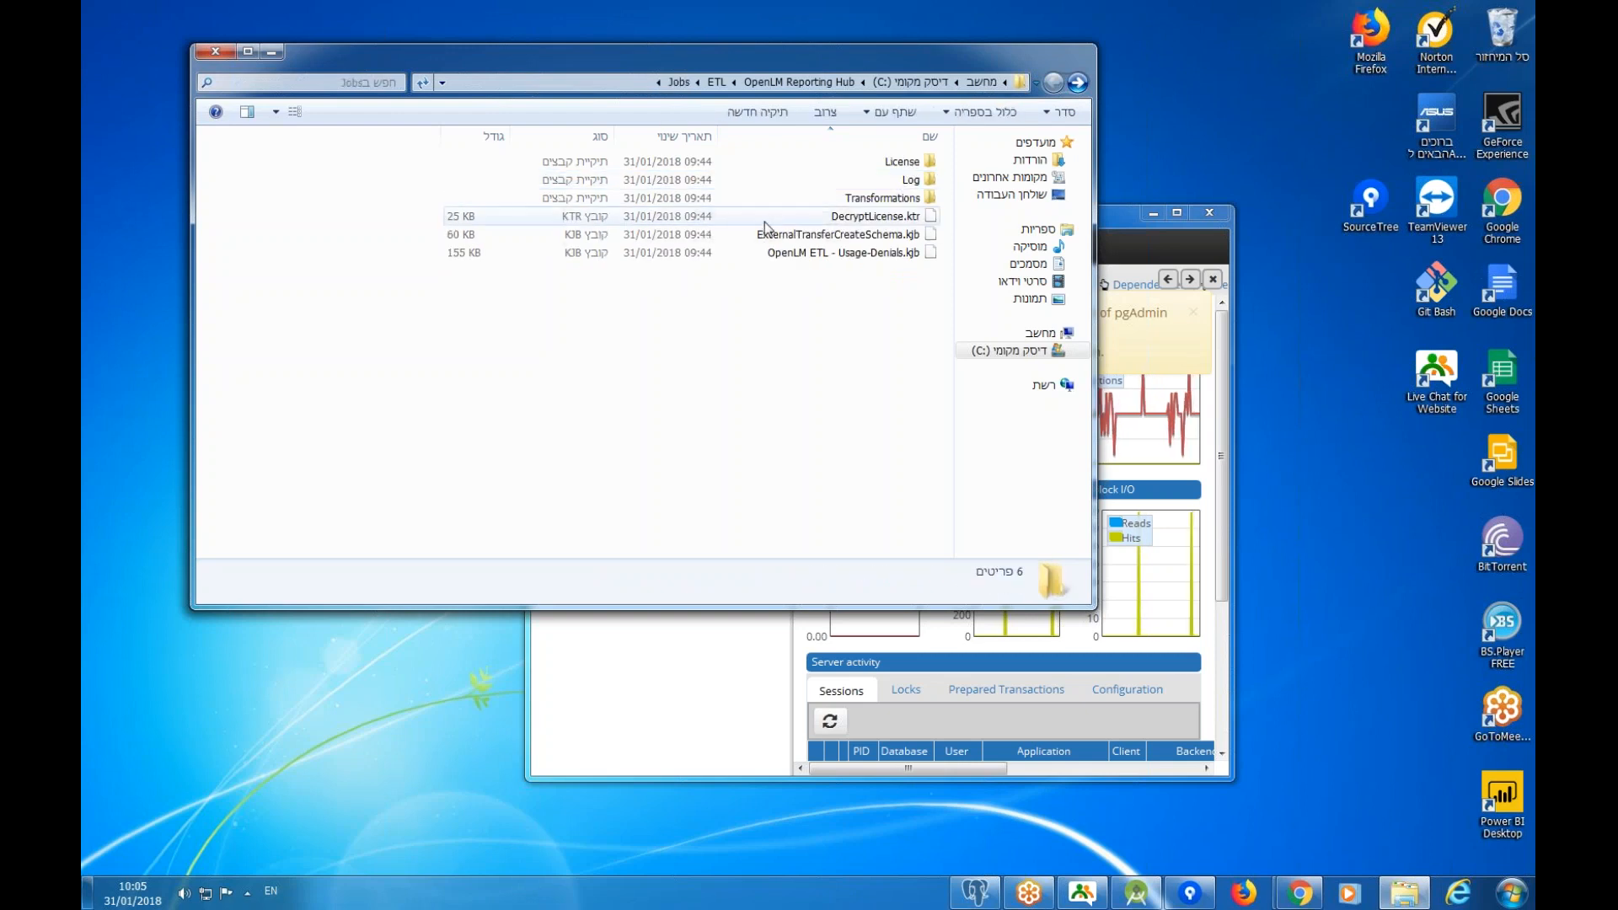
double_click(902, 162)
key("BackSpace")
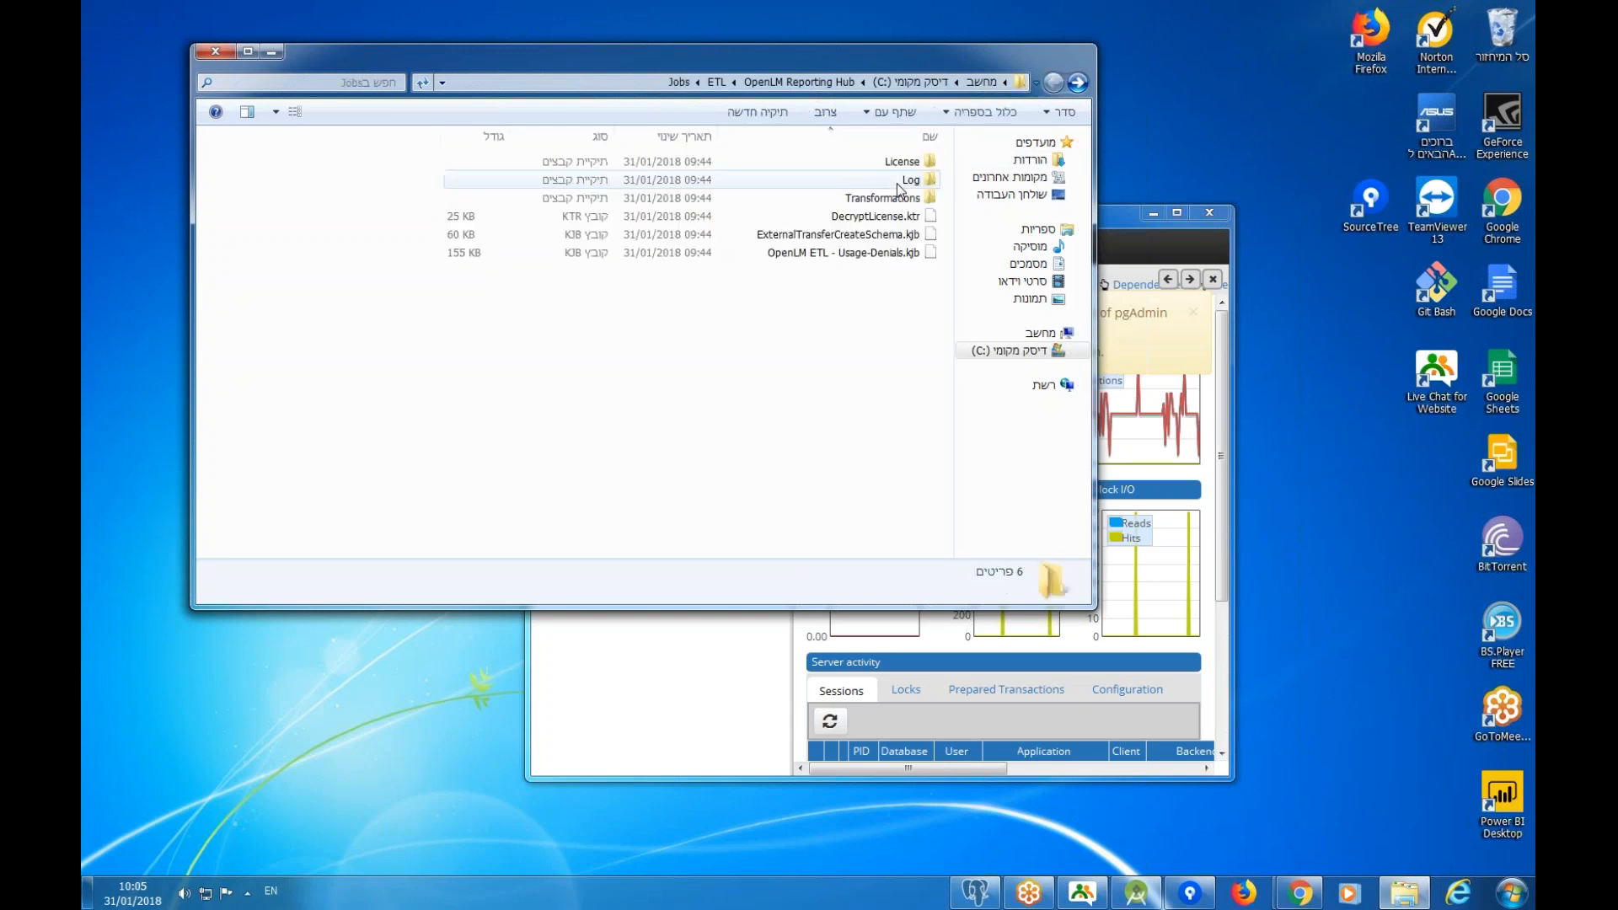
double_click(909, 168)
left_click_drag(864, 205, 898, 291)
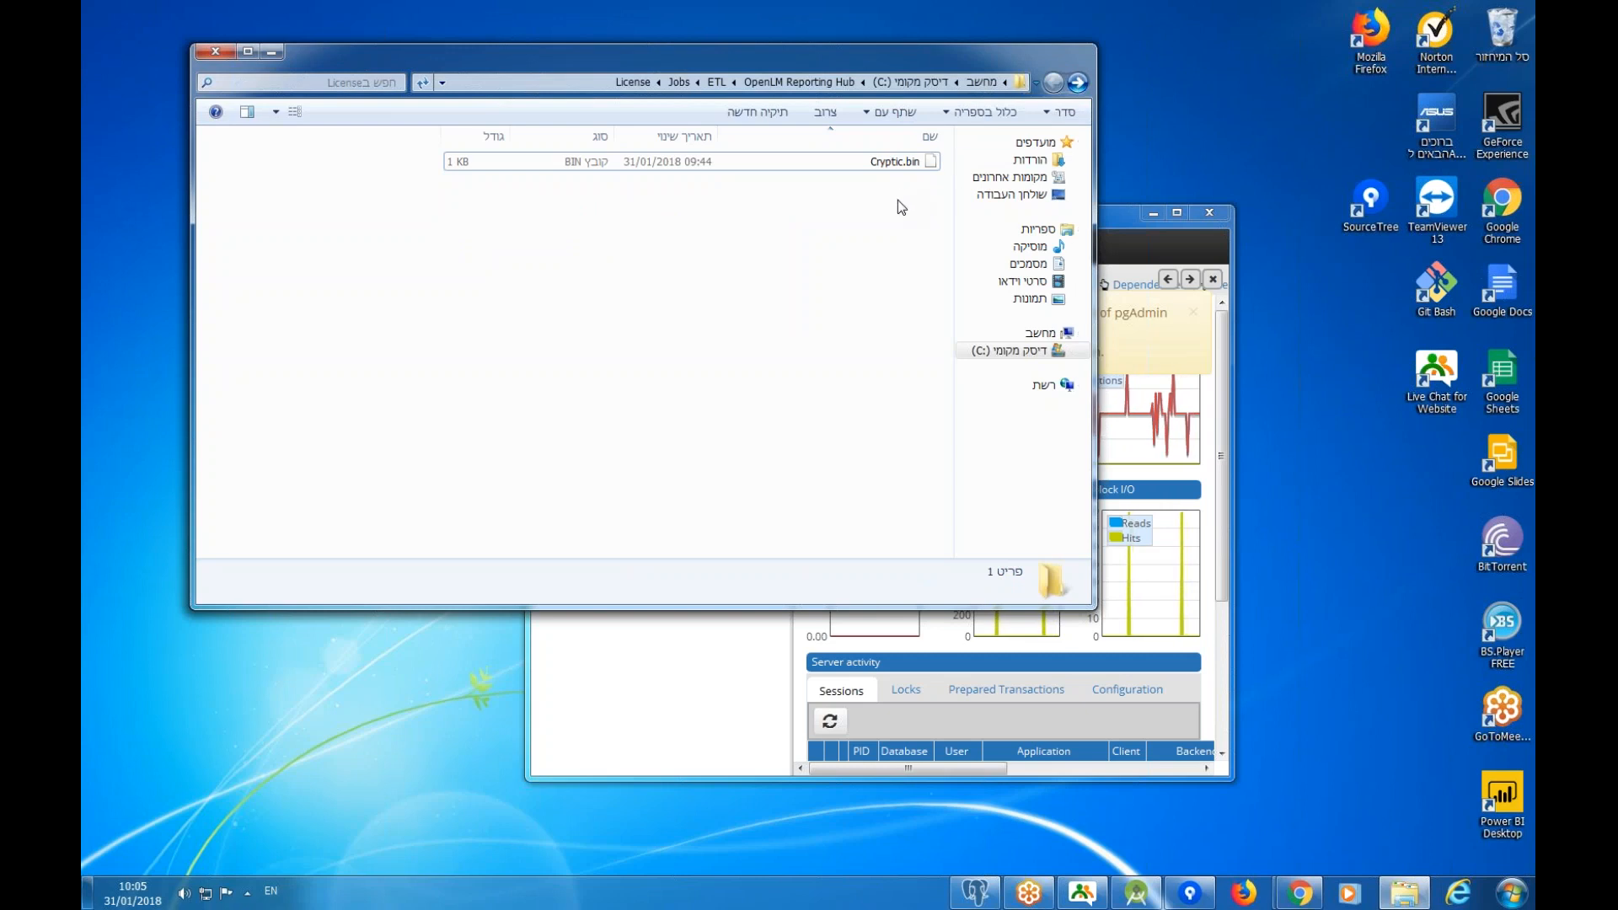
Return to the ETL folder and inspect the Run ETL batch file.
left_click(1079, 82)
left_click(1078, 82)
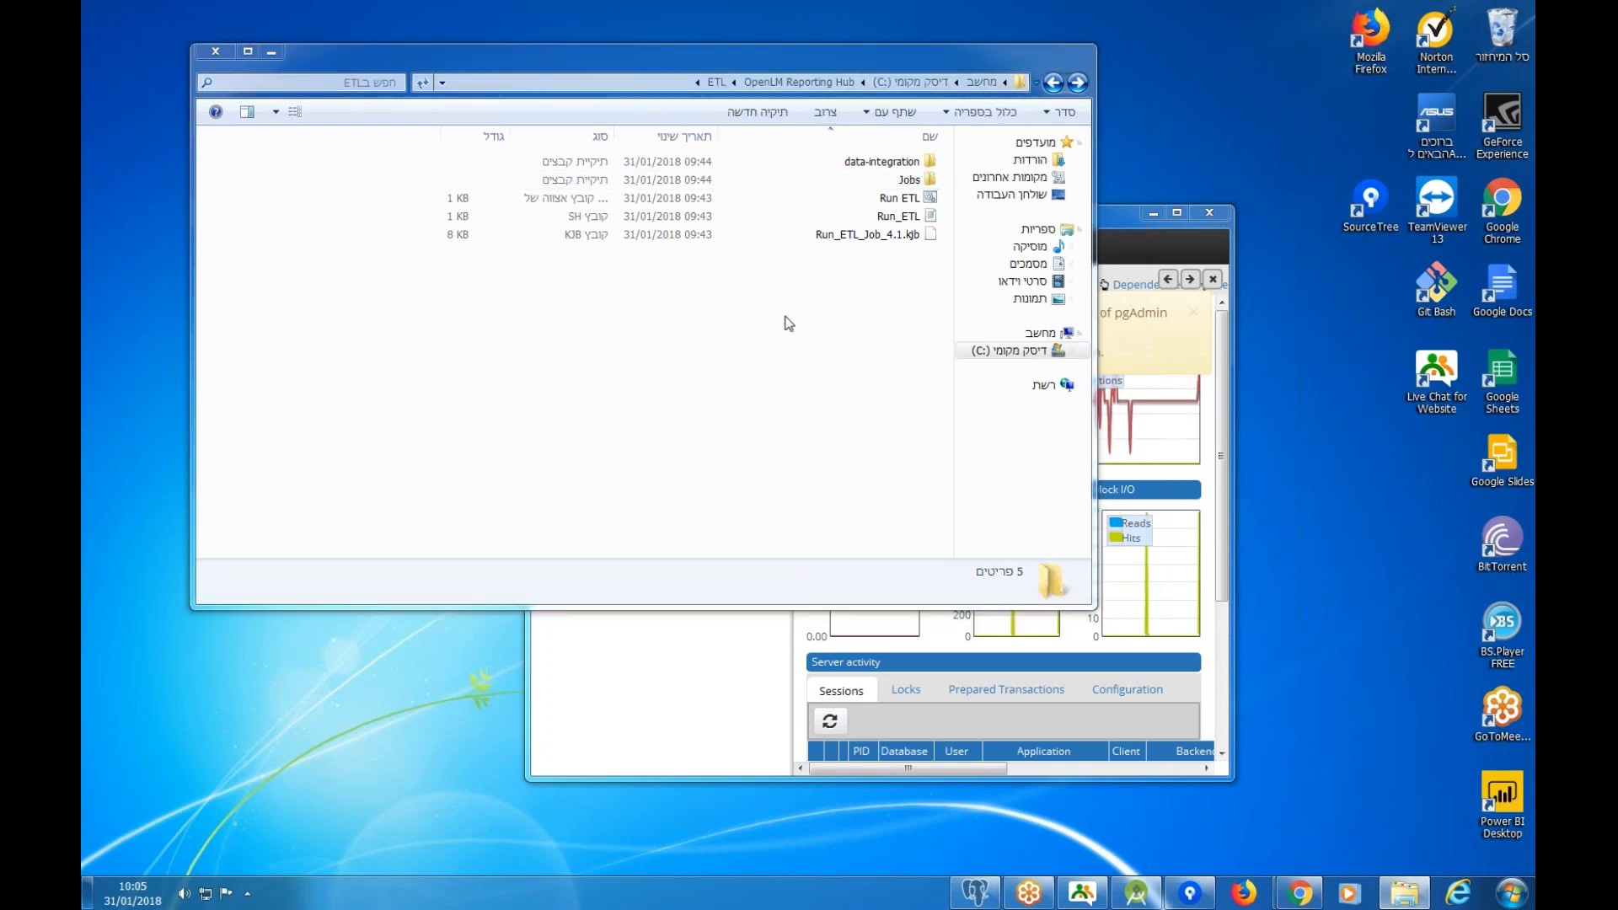
left_click(900, 199)
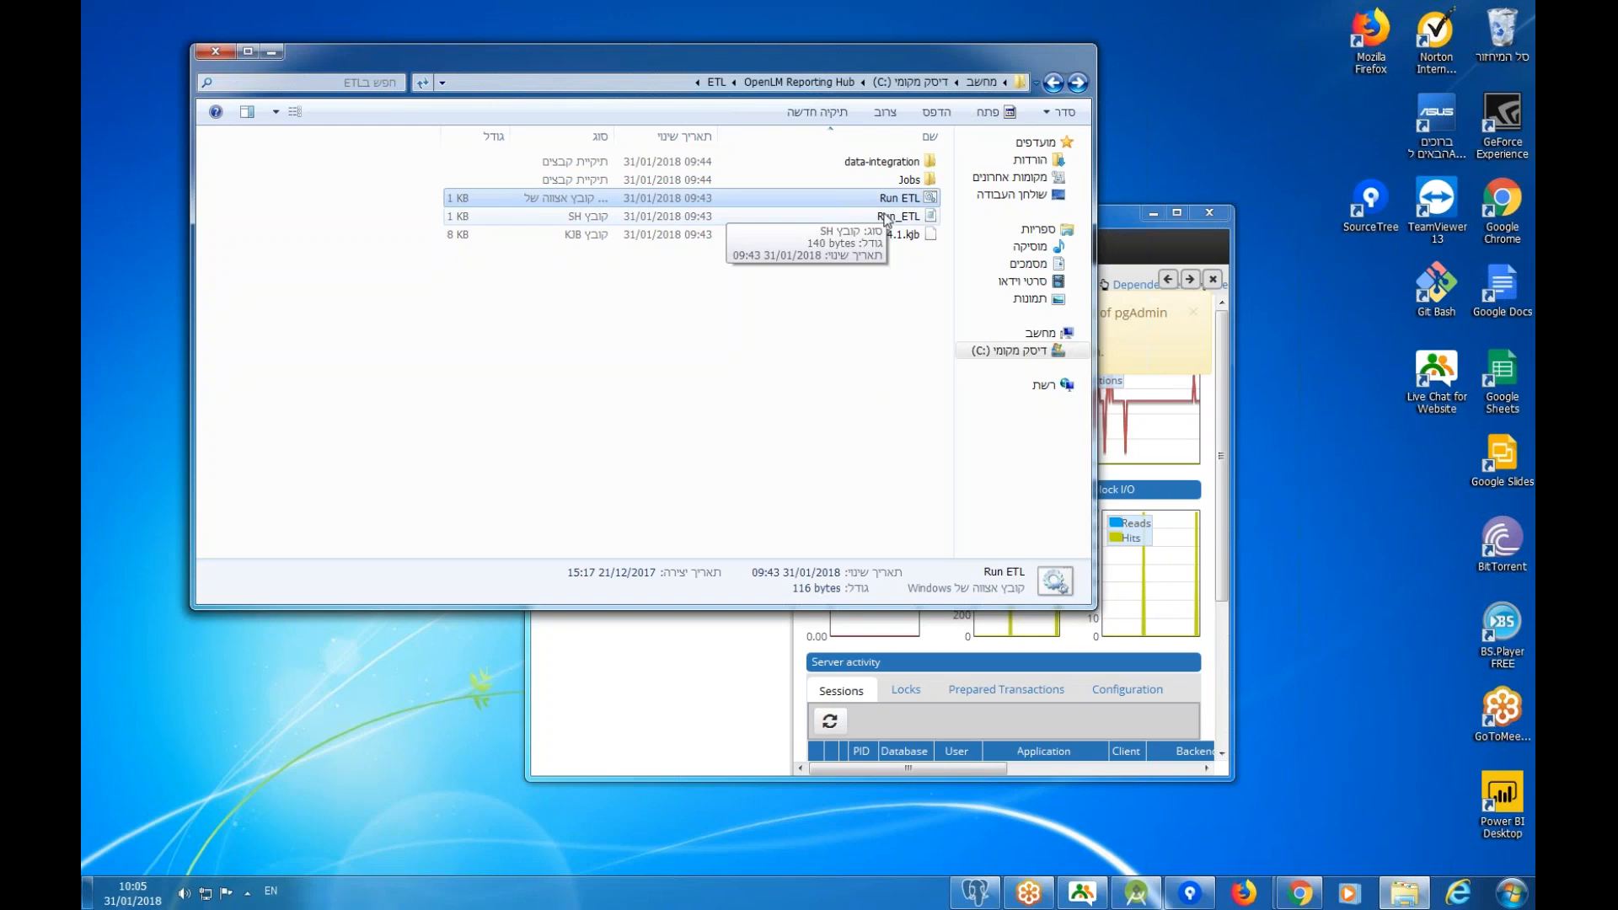
left_click(862, 272)
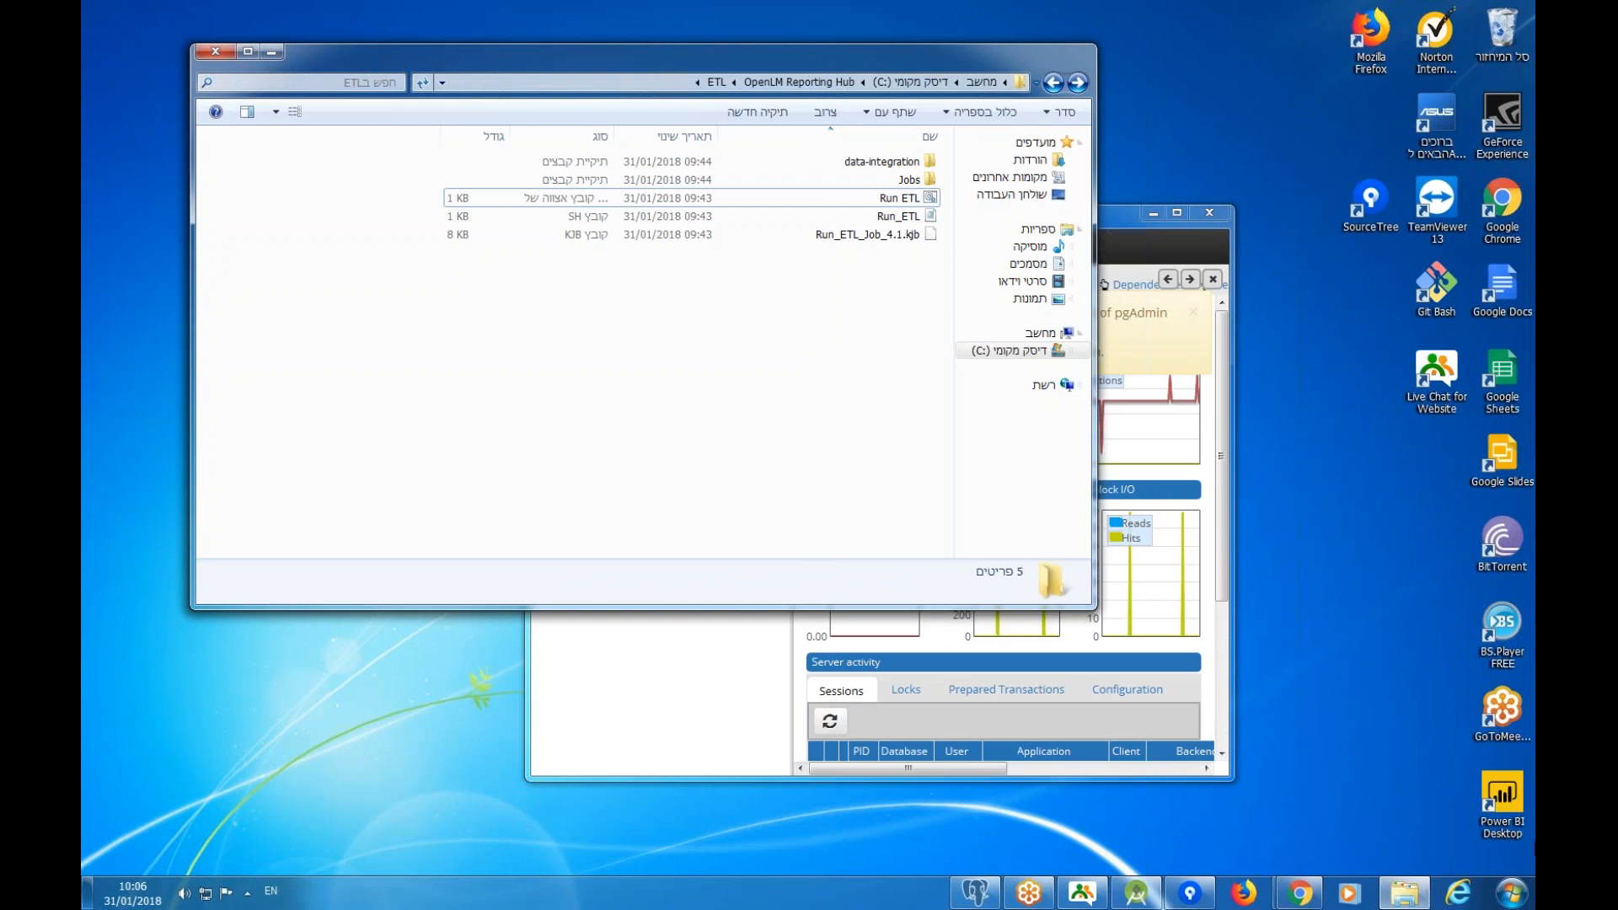
left_click(1511, 893)
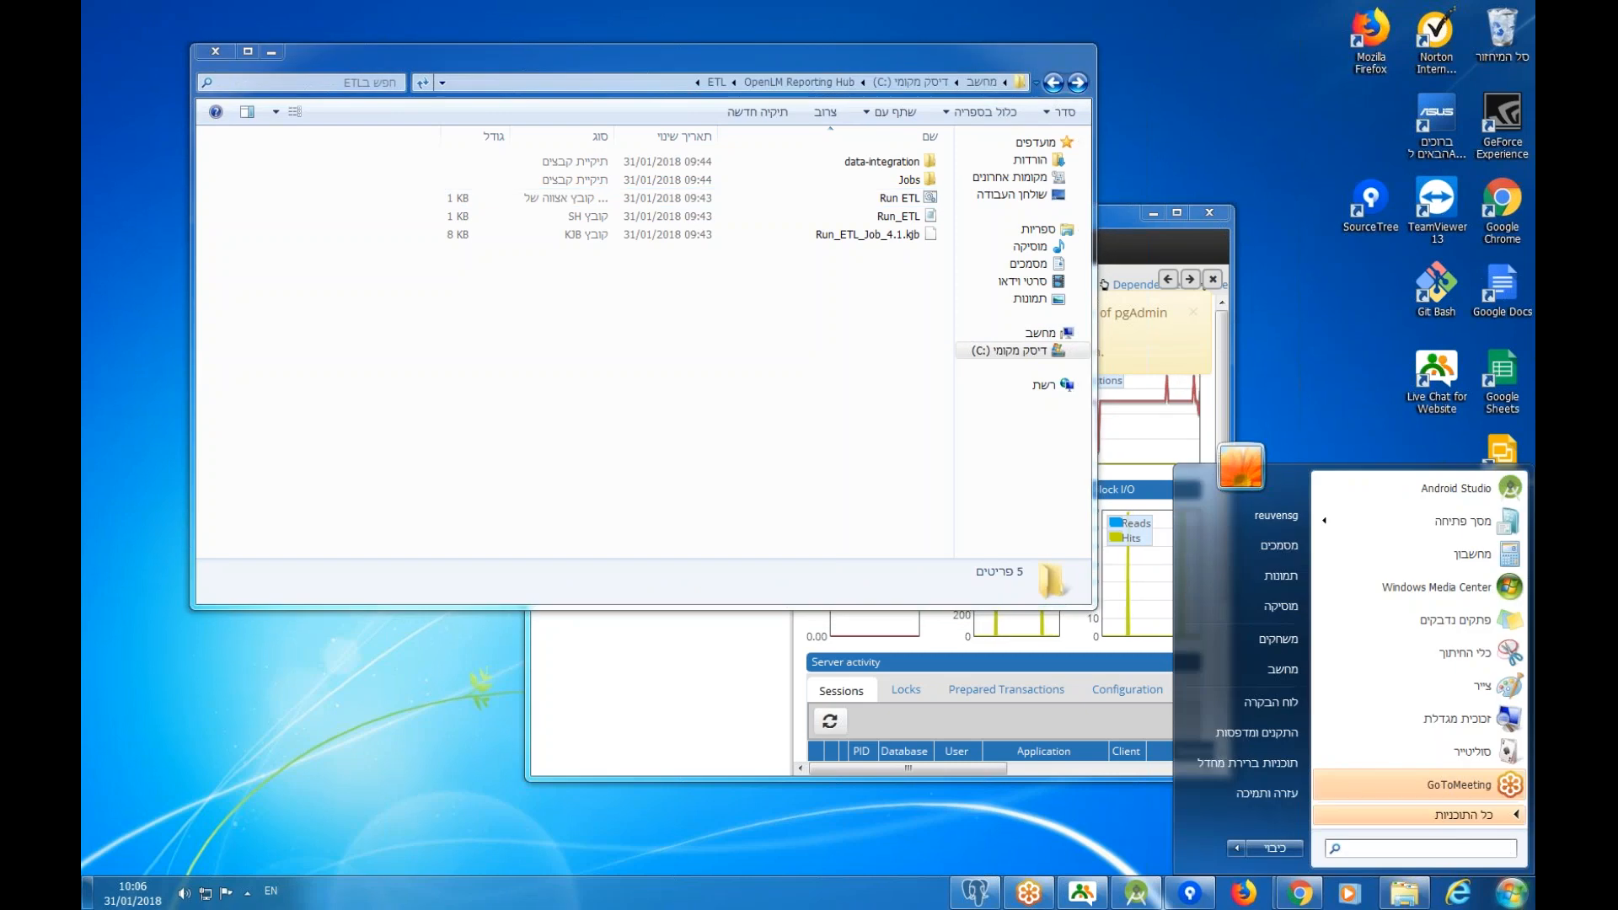
Search 'sched' to launch Task Scheduler and start a new task with Create Task.
type("sche")
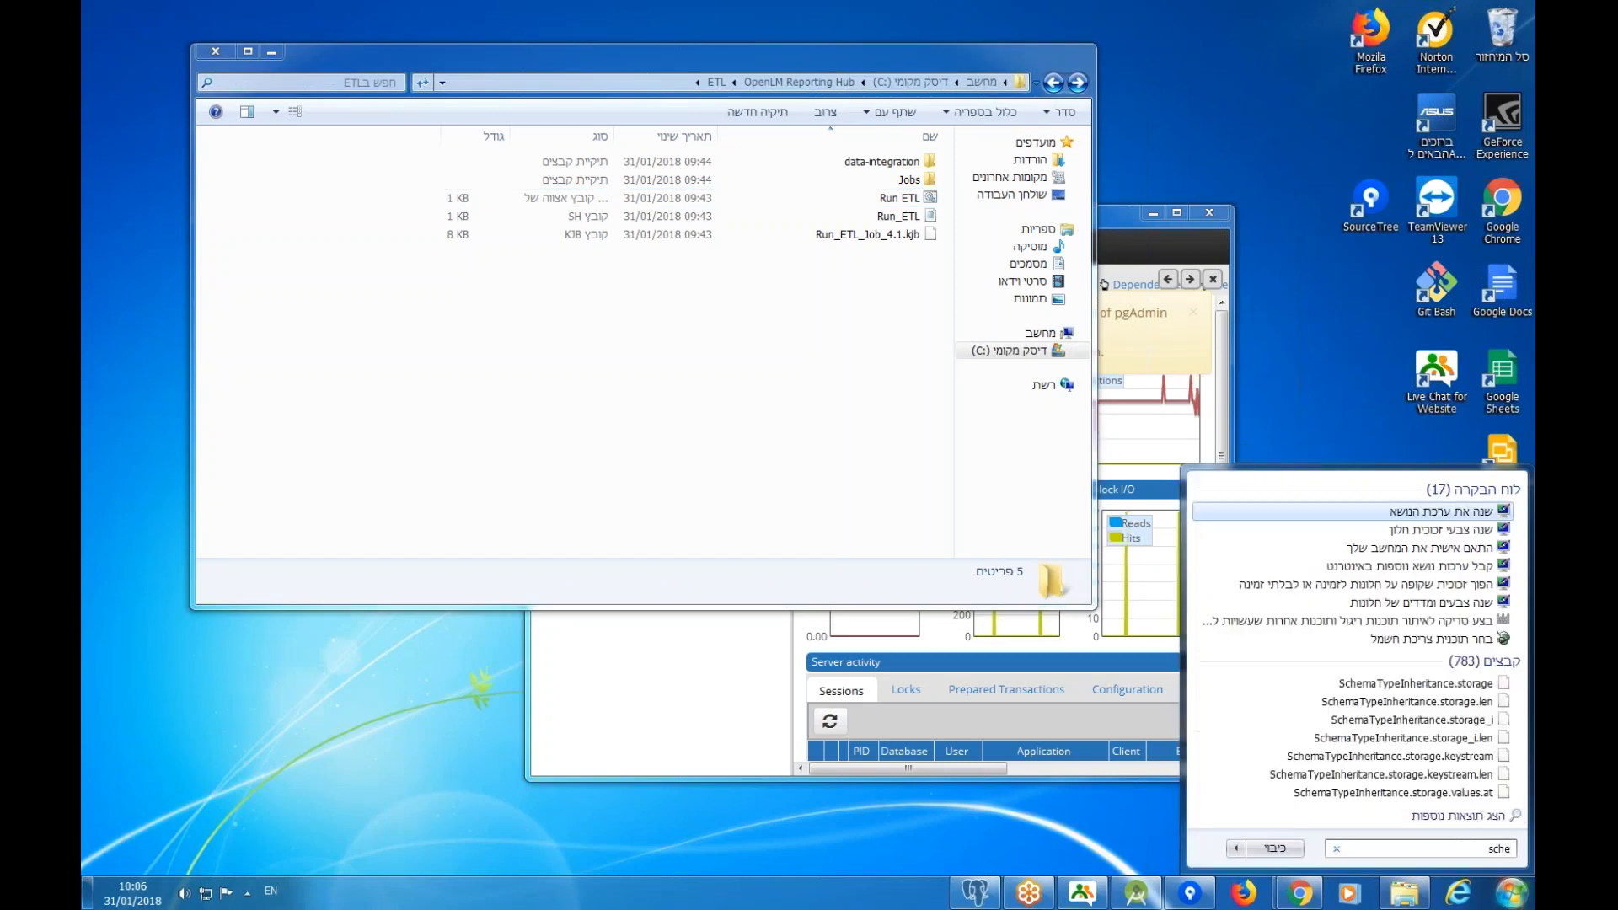
type("d")
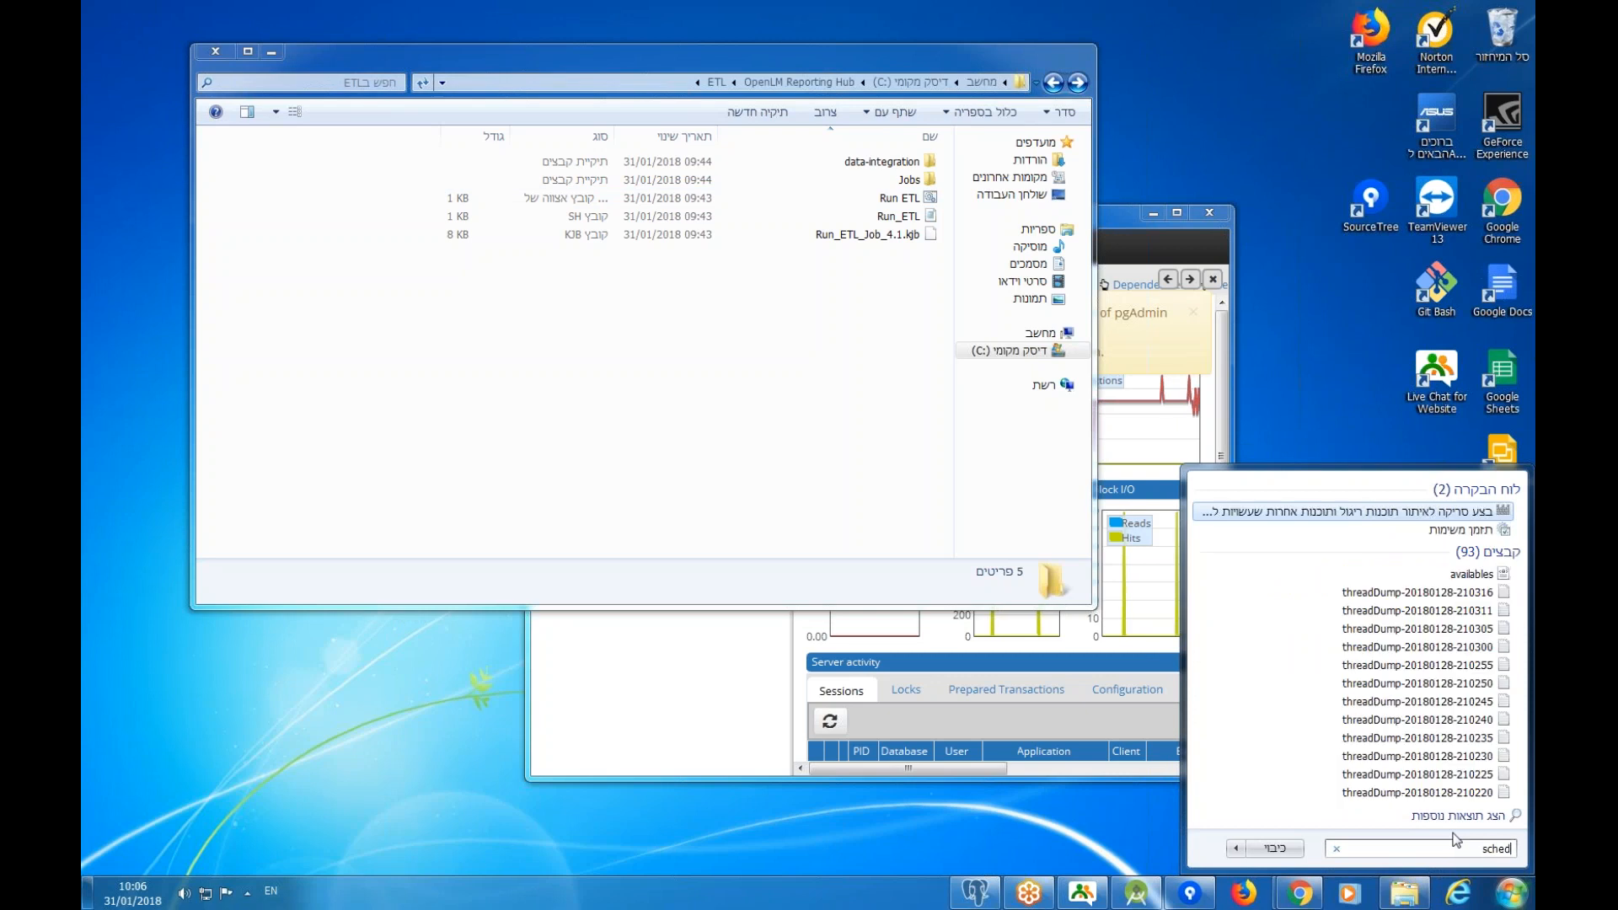
left_click(1471, 530)
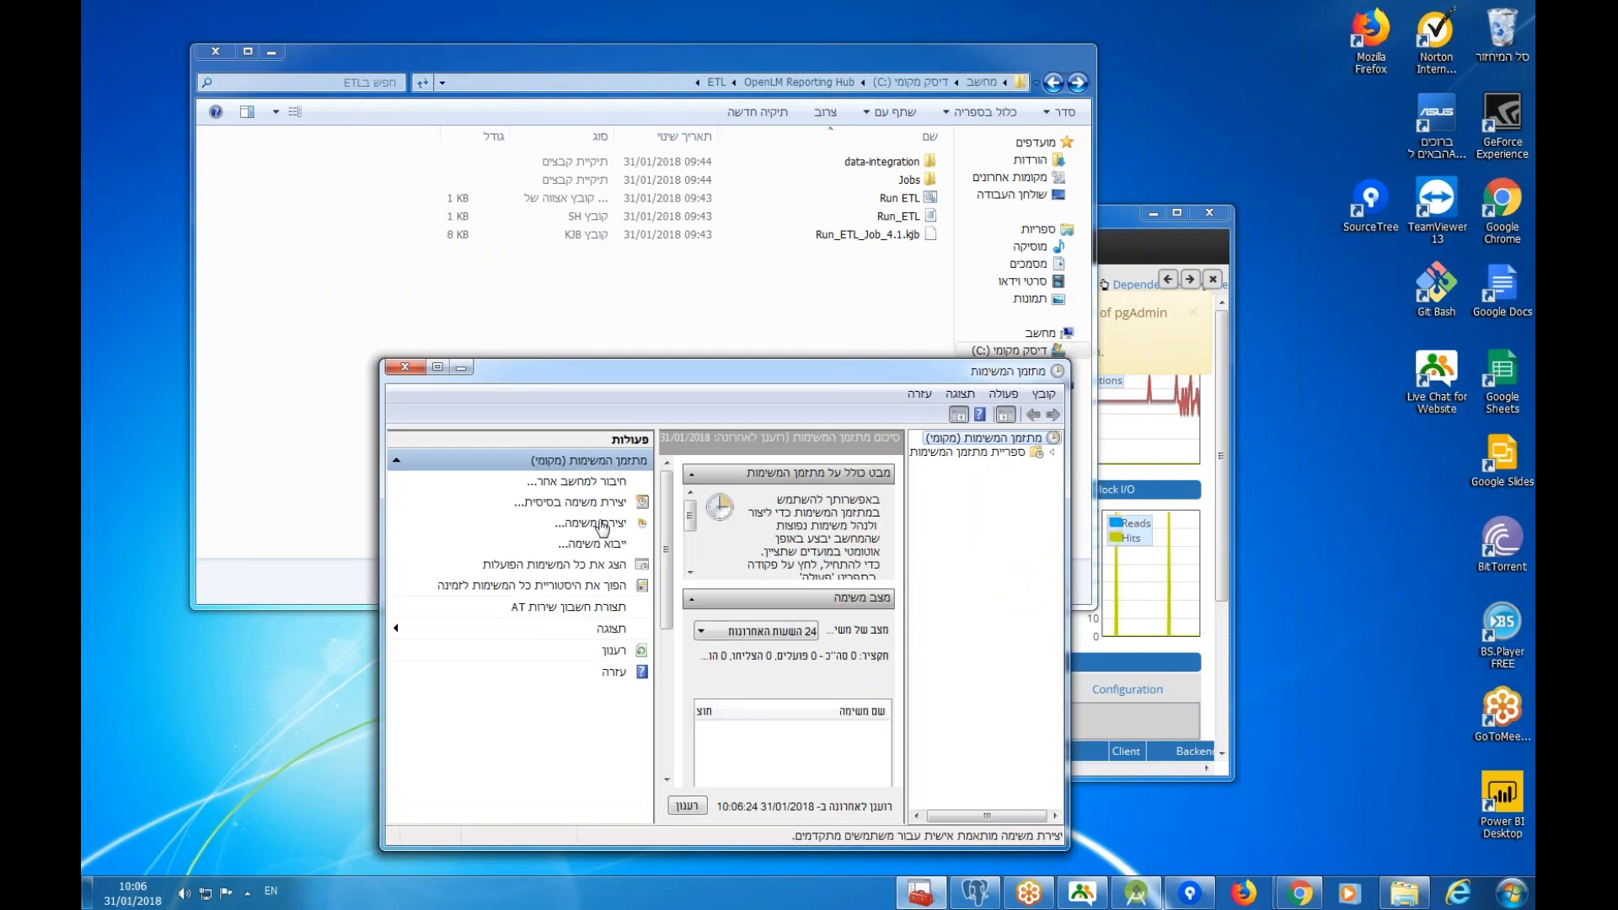
left_click(595, 521)
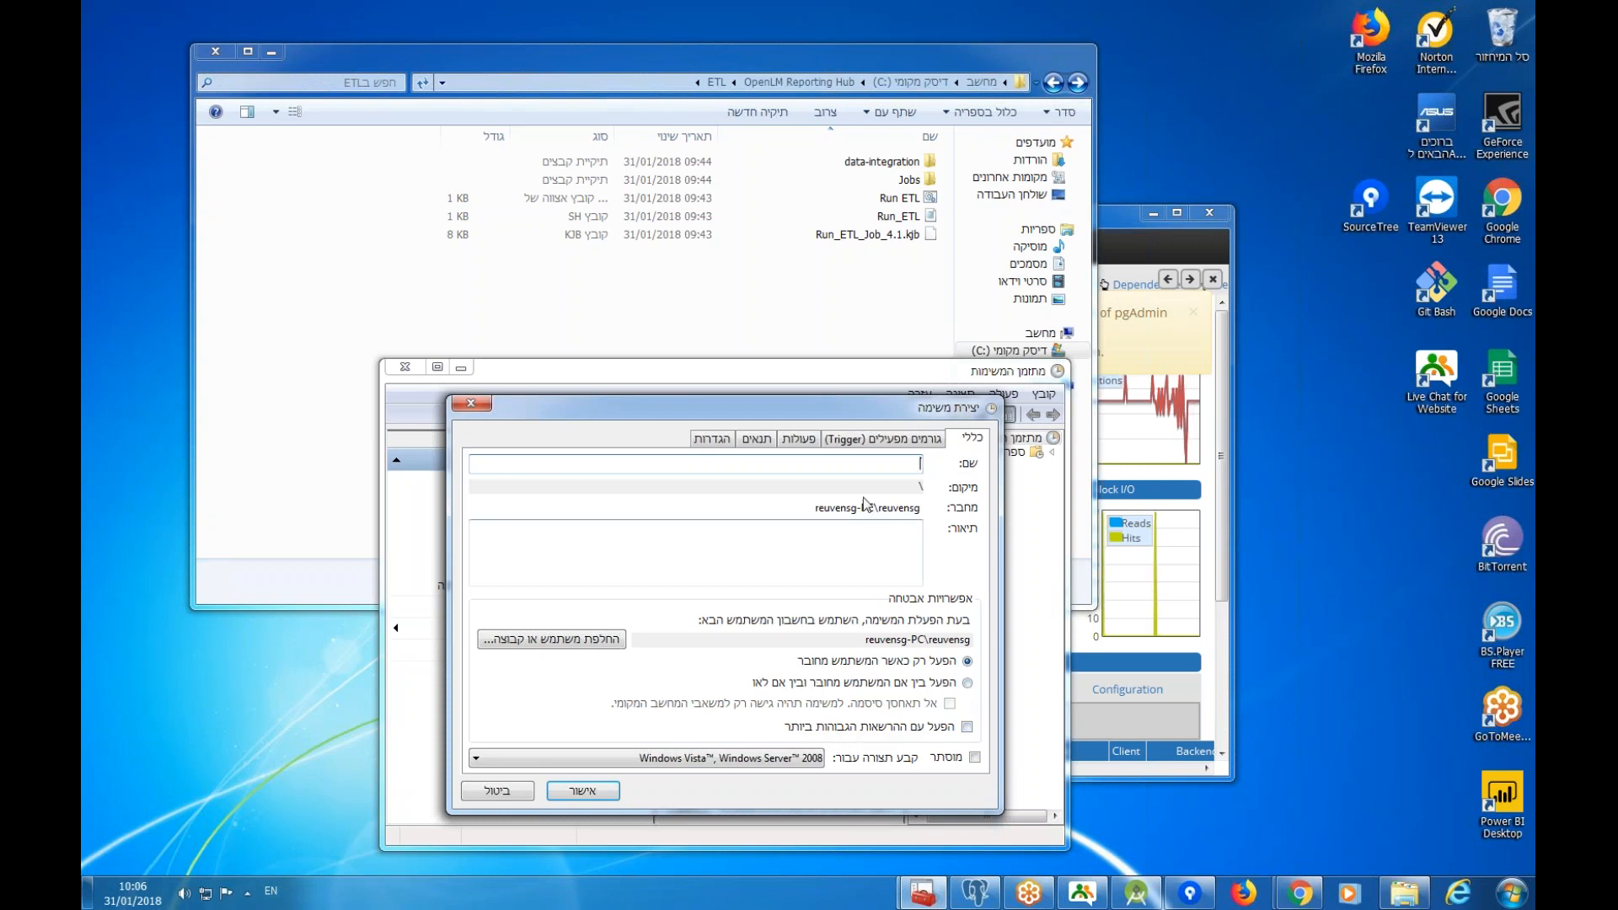
Name the task ETL and add a Daily trigger starting at 00:00:00.
type("ETL")
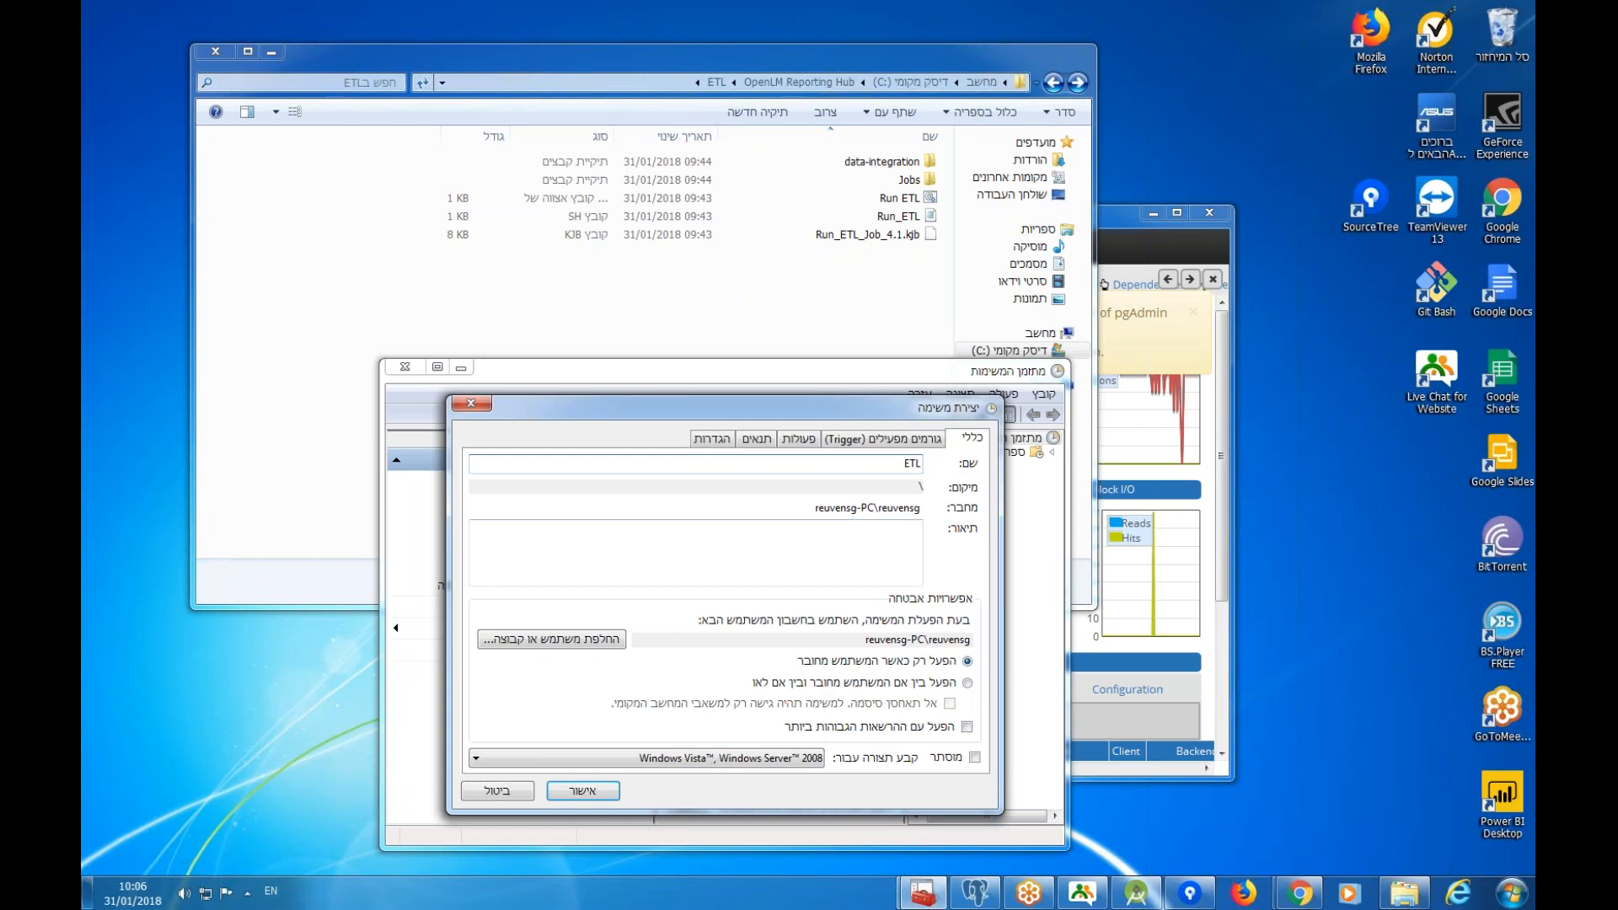
left_click(909, 439)
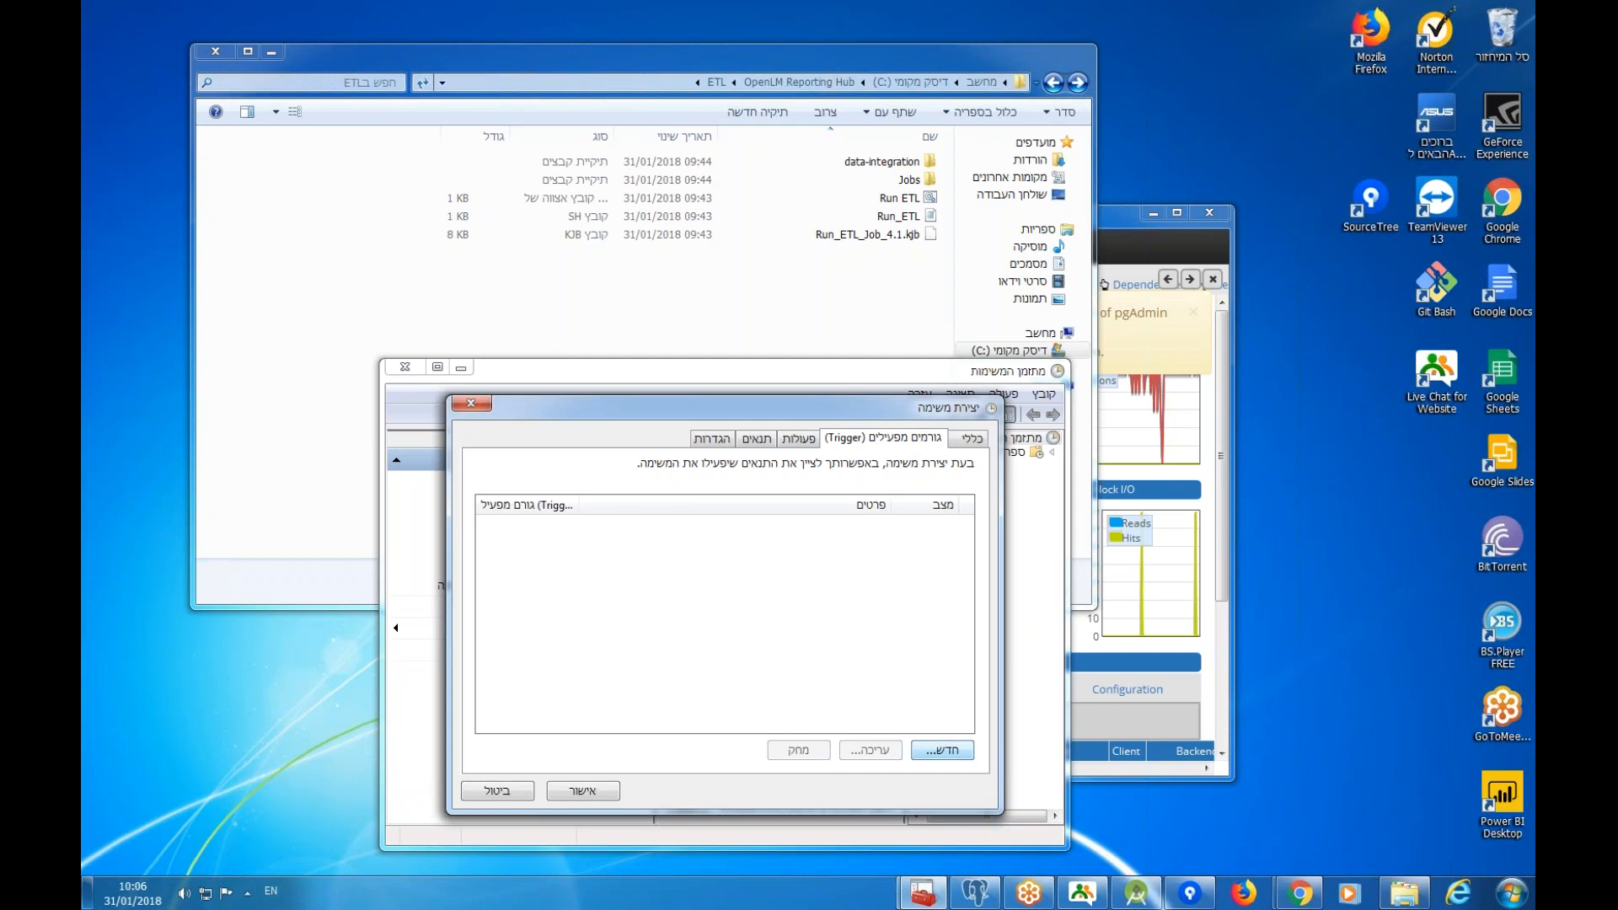
left_click(943, 751)
left_click(1025, 325)
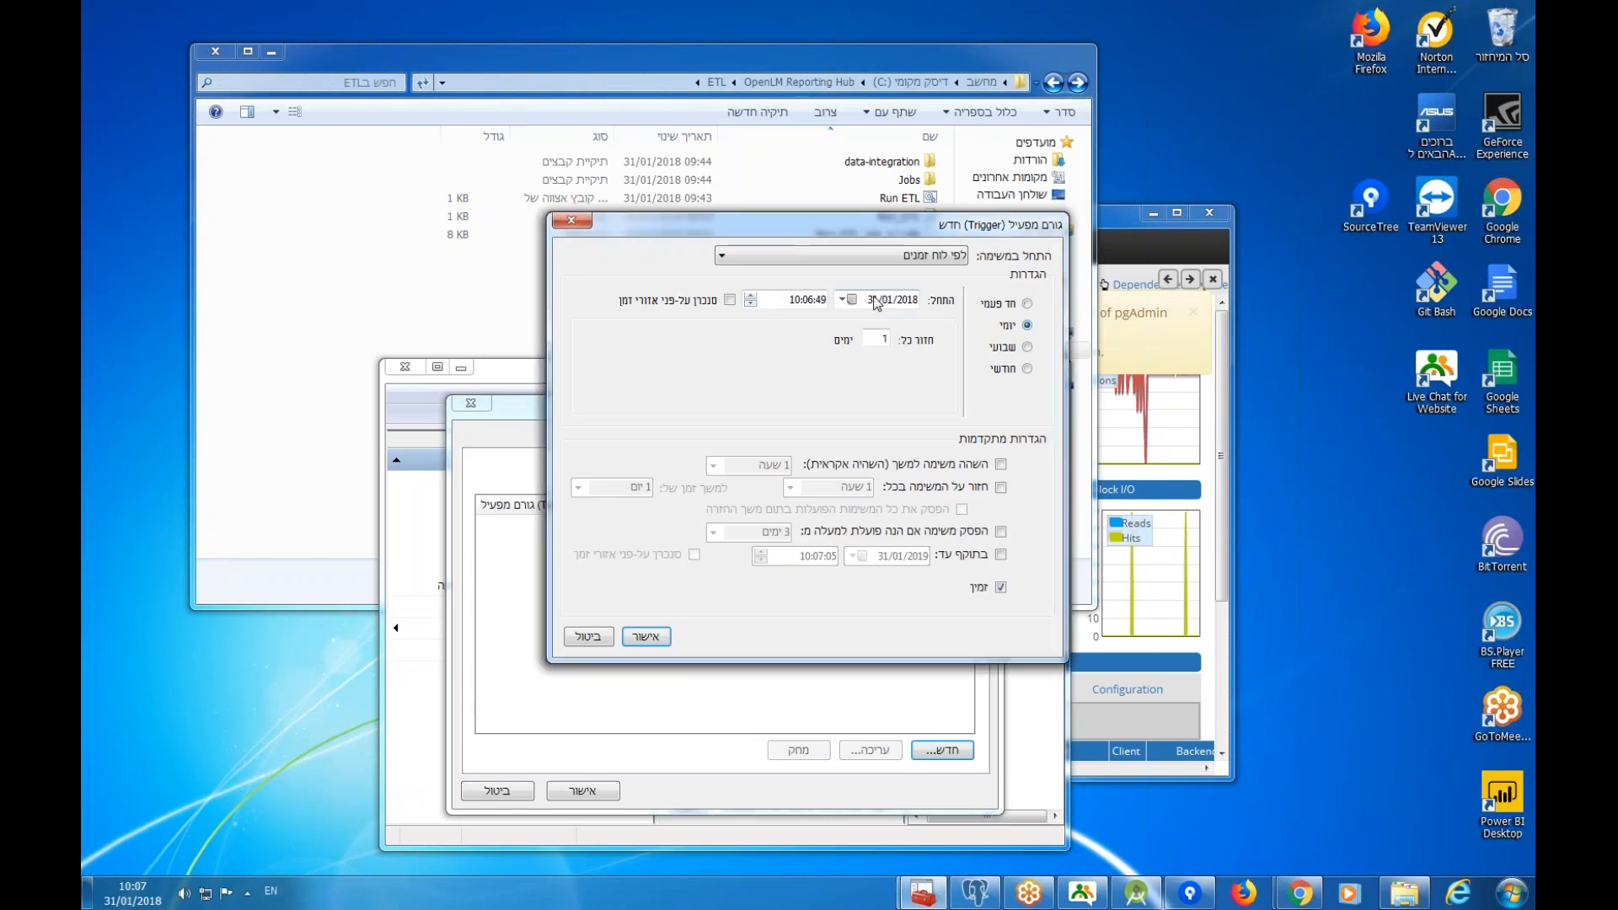
left_click(795, 301)
type("00")
left_click(809, 301)
type("00")
left_click(820, 301)
type("00")
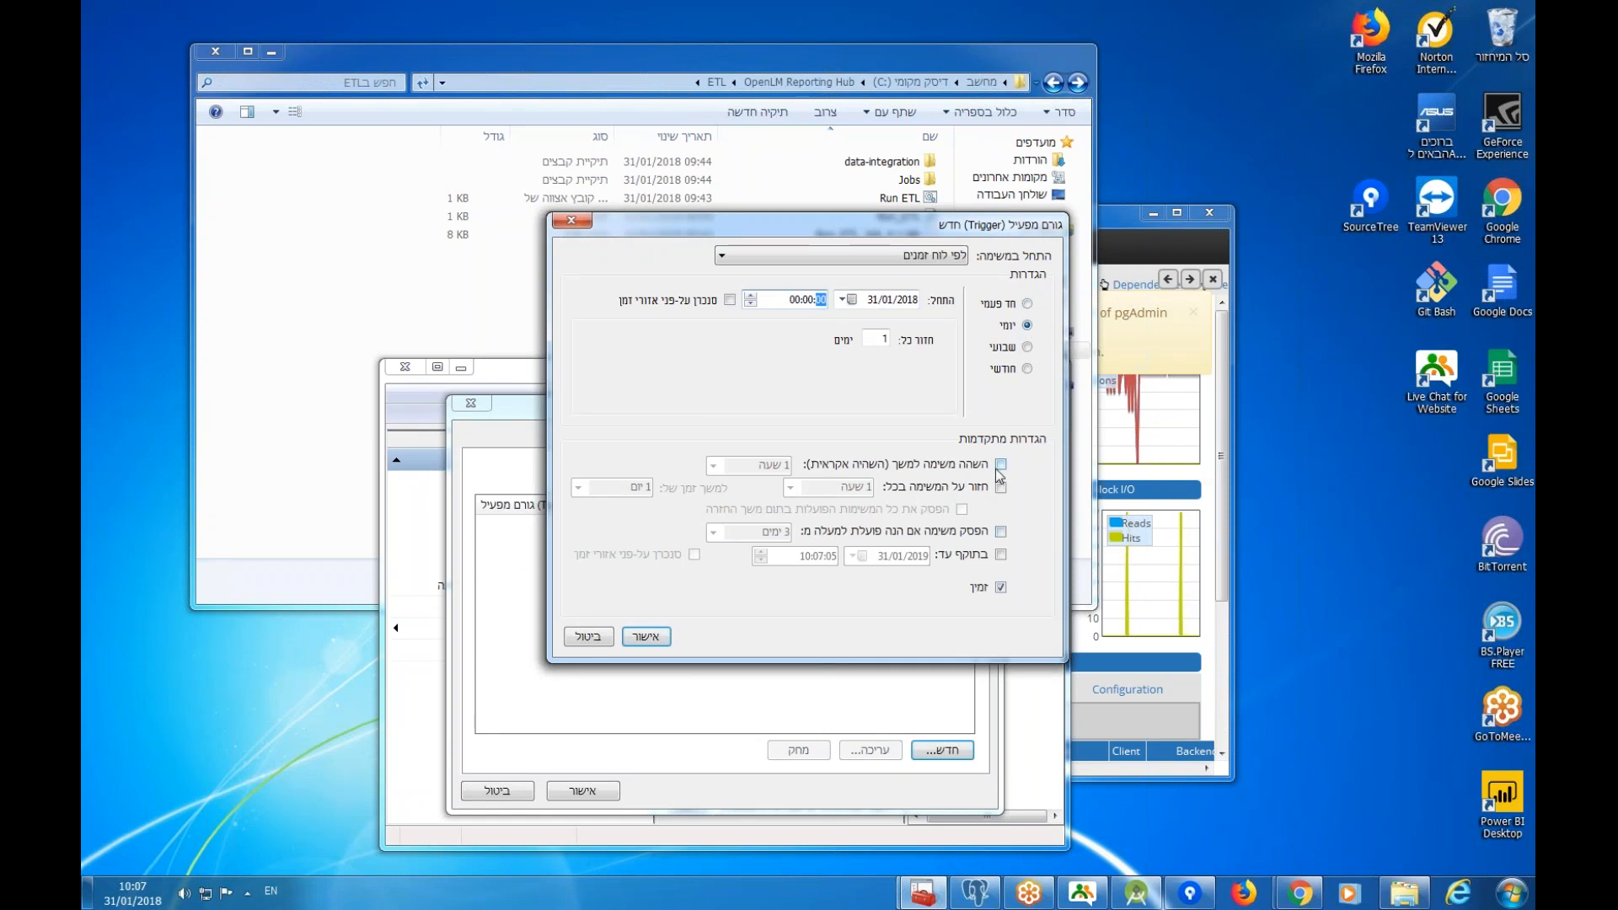
left_click(646, 637)
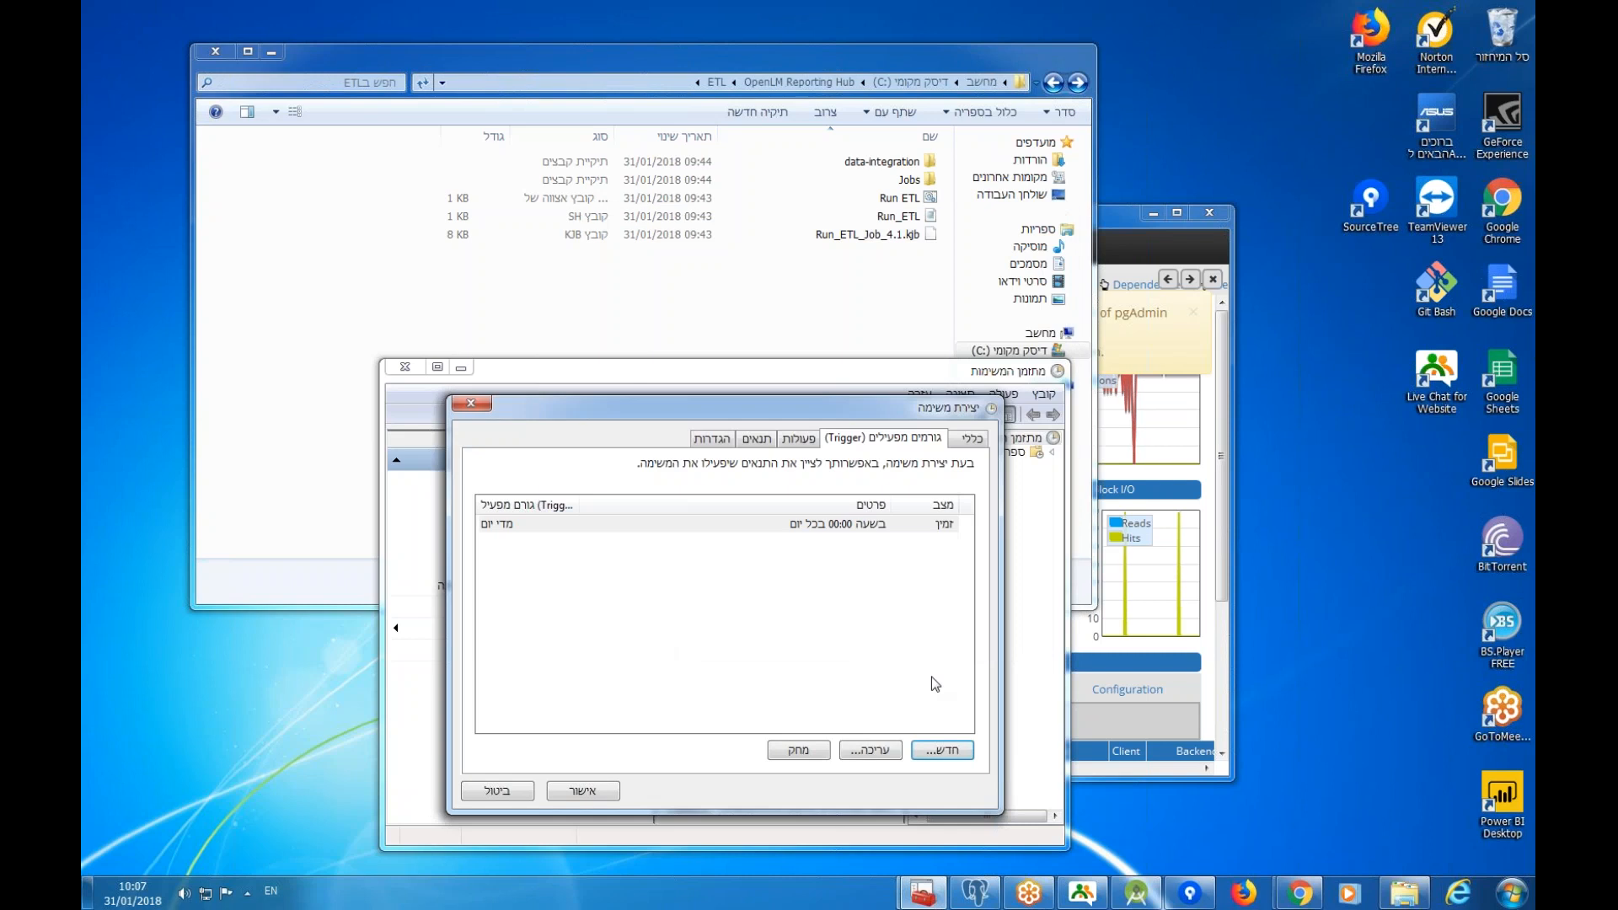
left_click(799, 440)
Add an action running C:\OpenLM Reporting Hub\ETL\Run ETL.bat and save the ETL task.
left_click(937, 751)
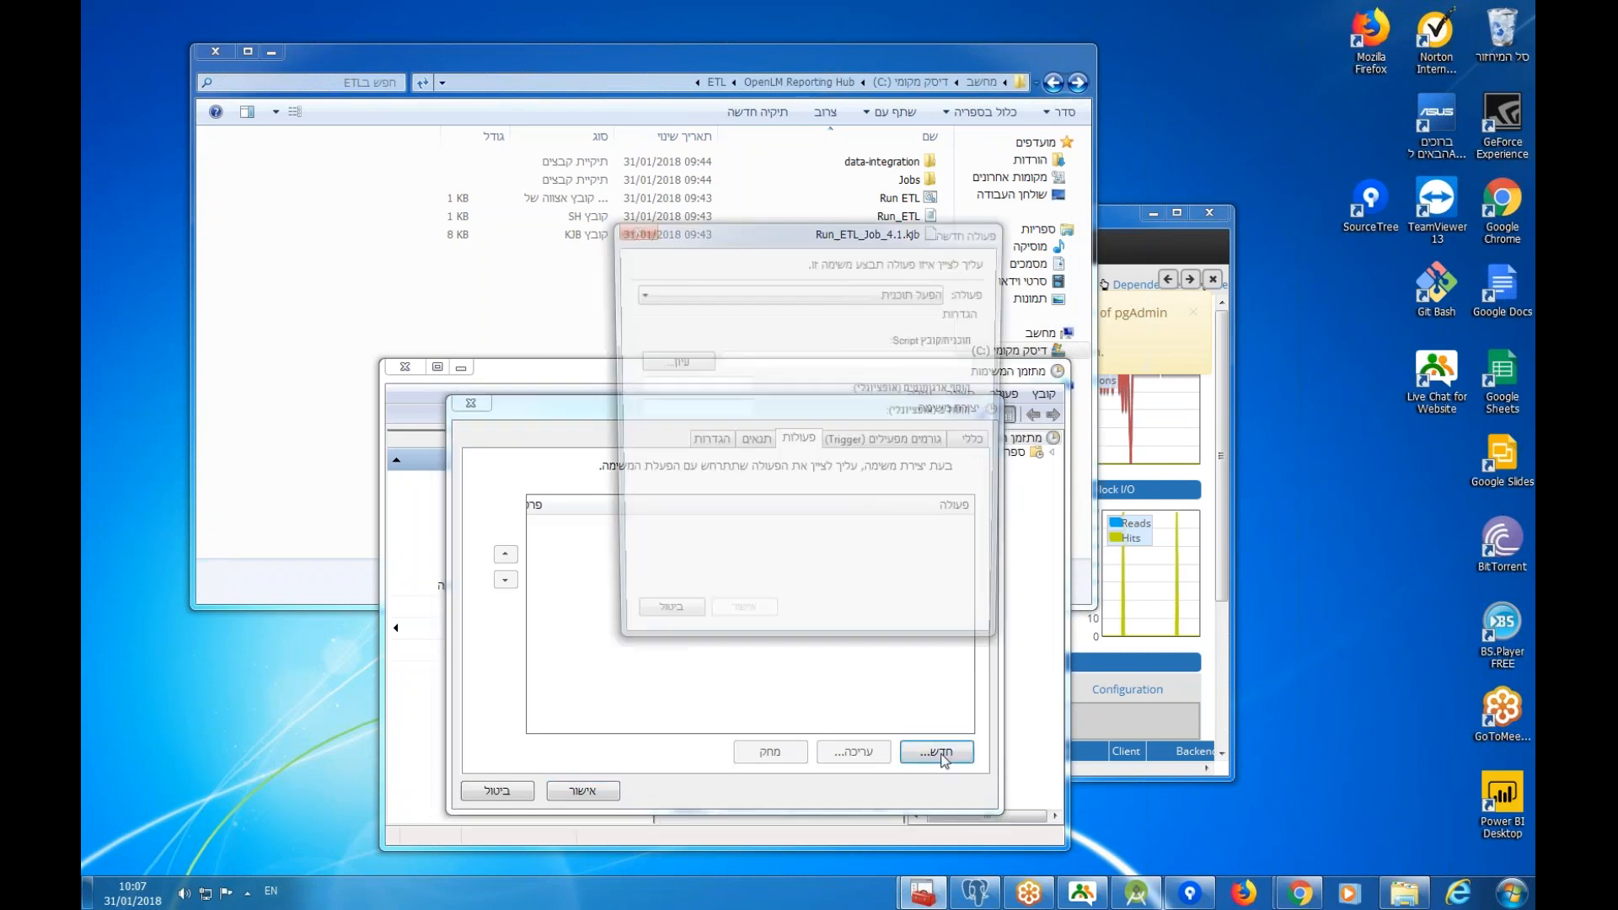
left_click(672, 361)
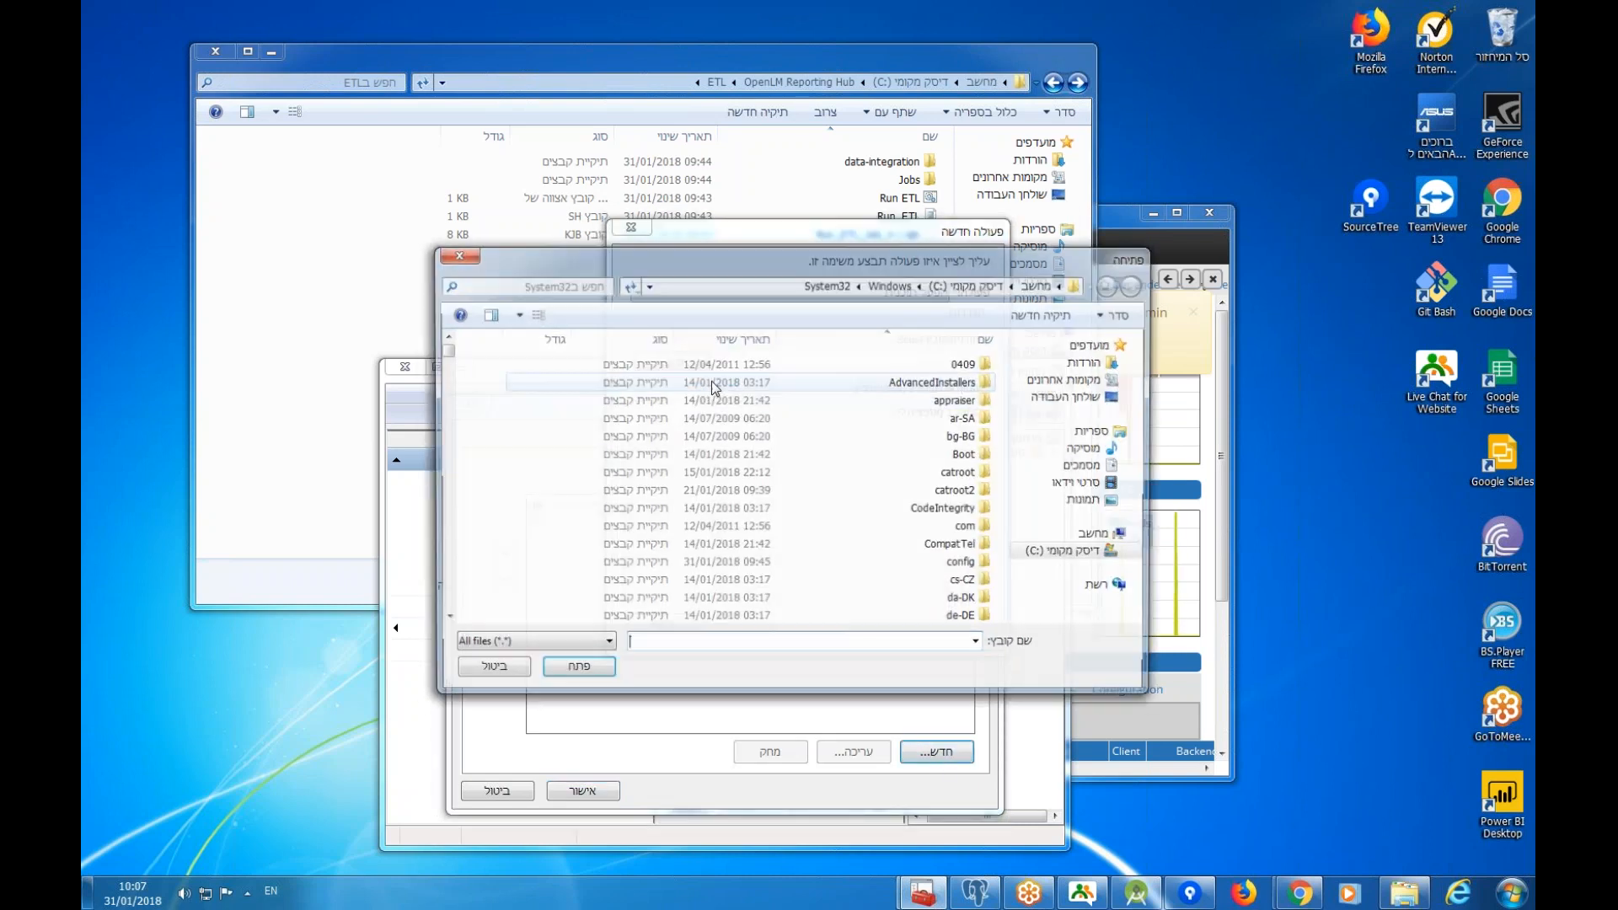
left_click(1093, 550)
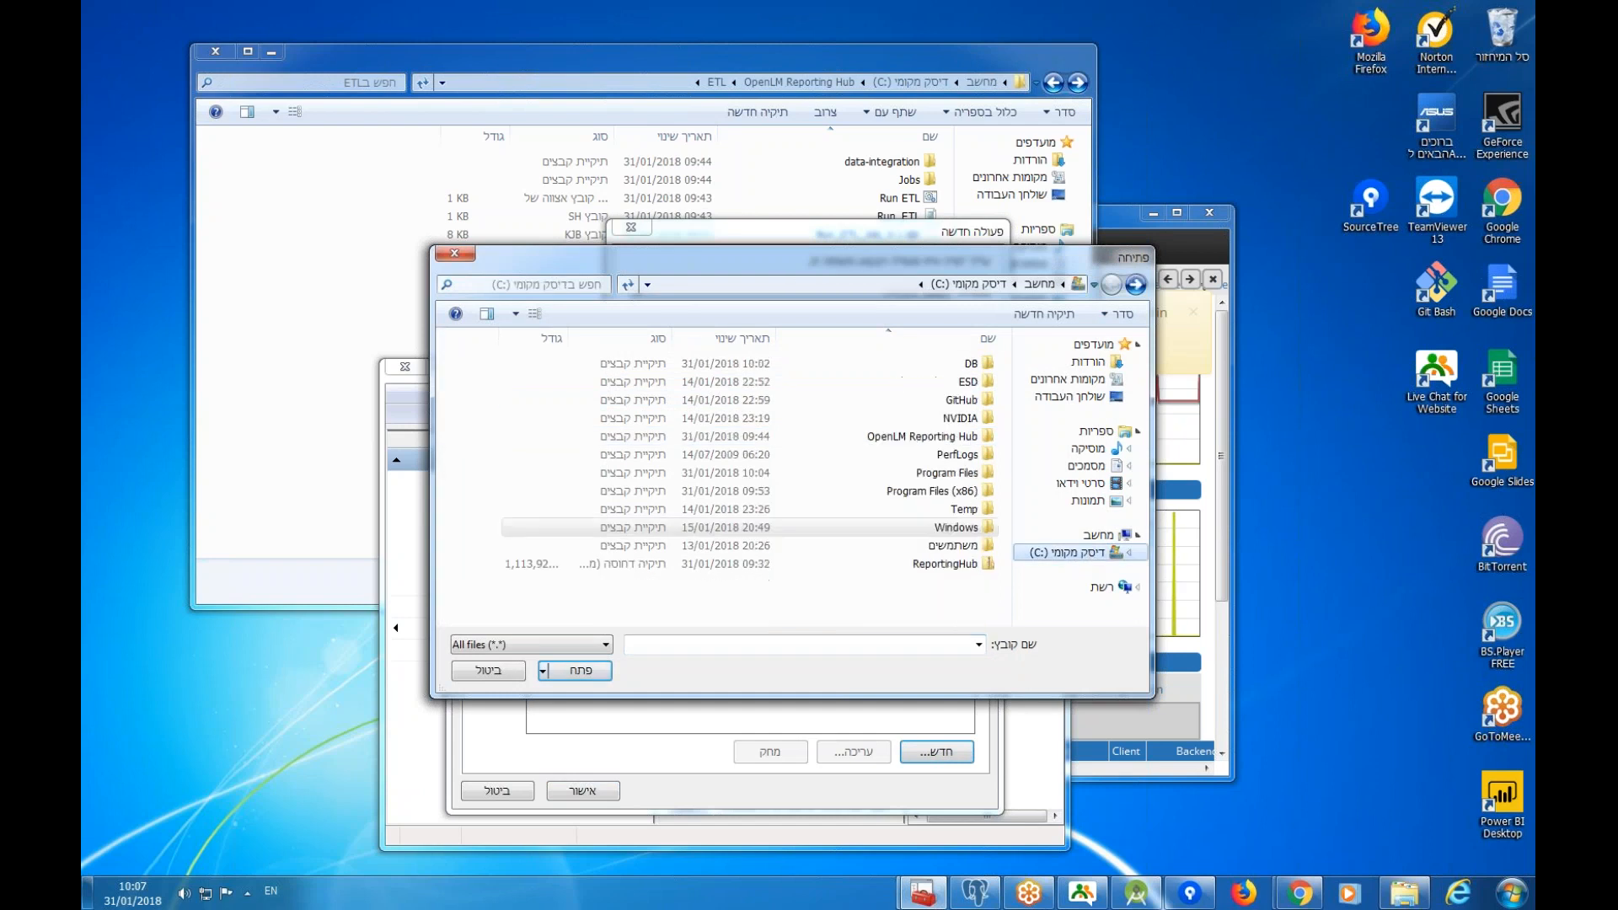
double_click(914, 438)
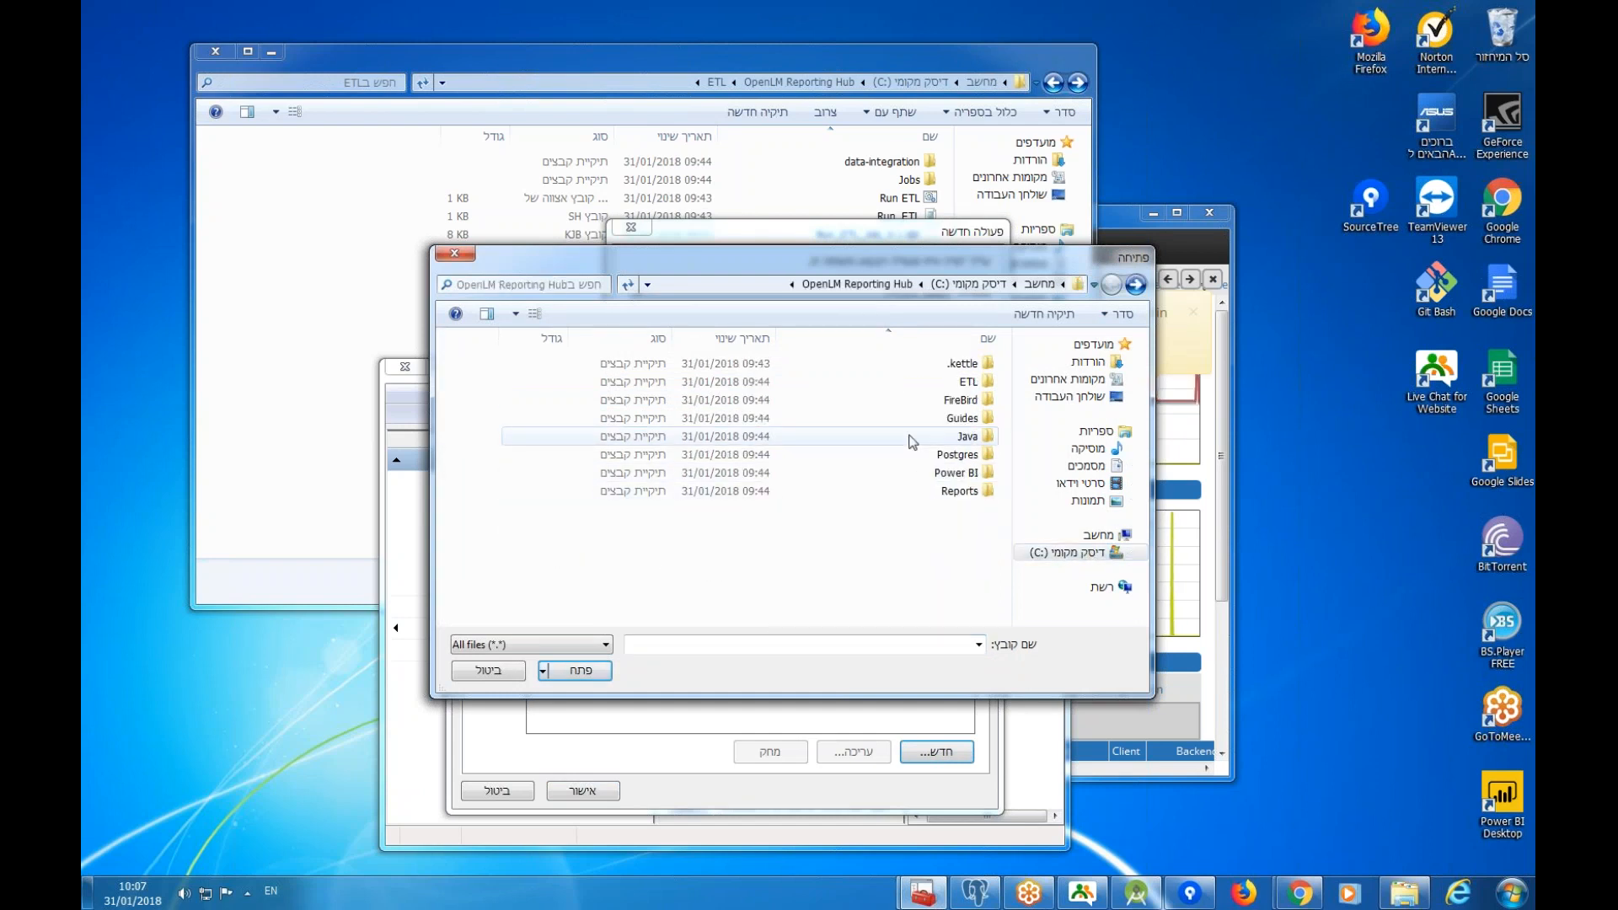
double_click(969, 382)
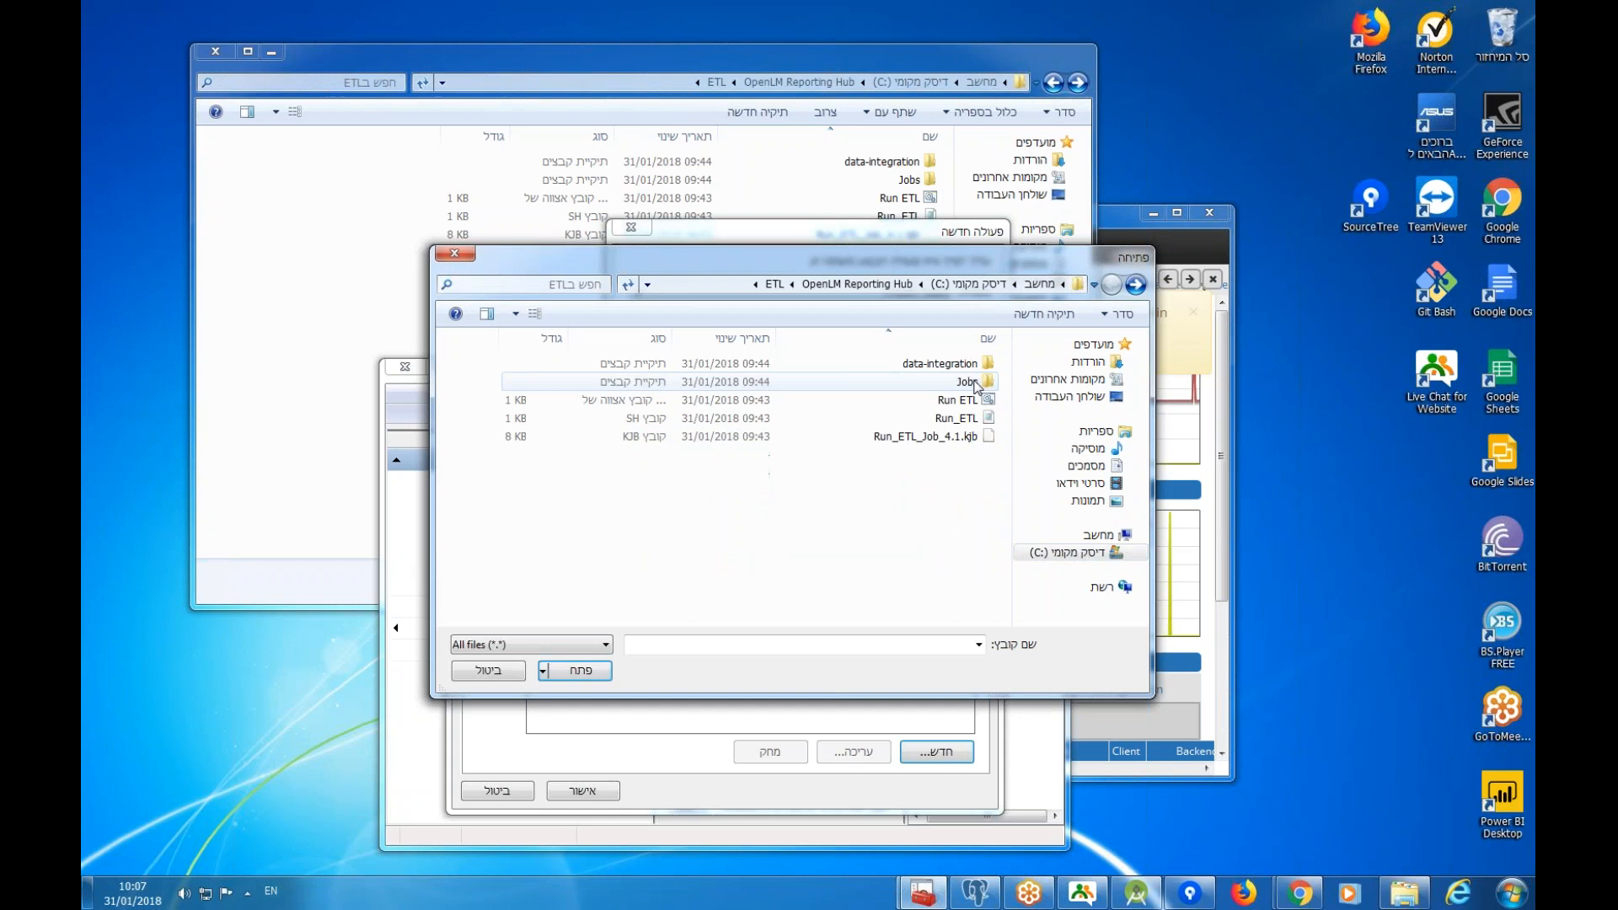
left_click(927, 402)
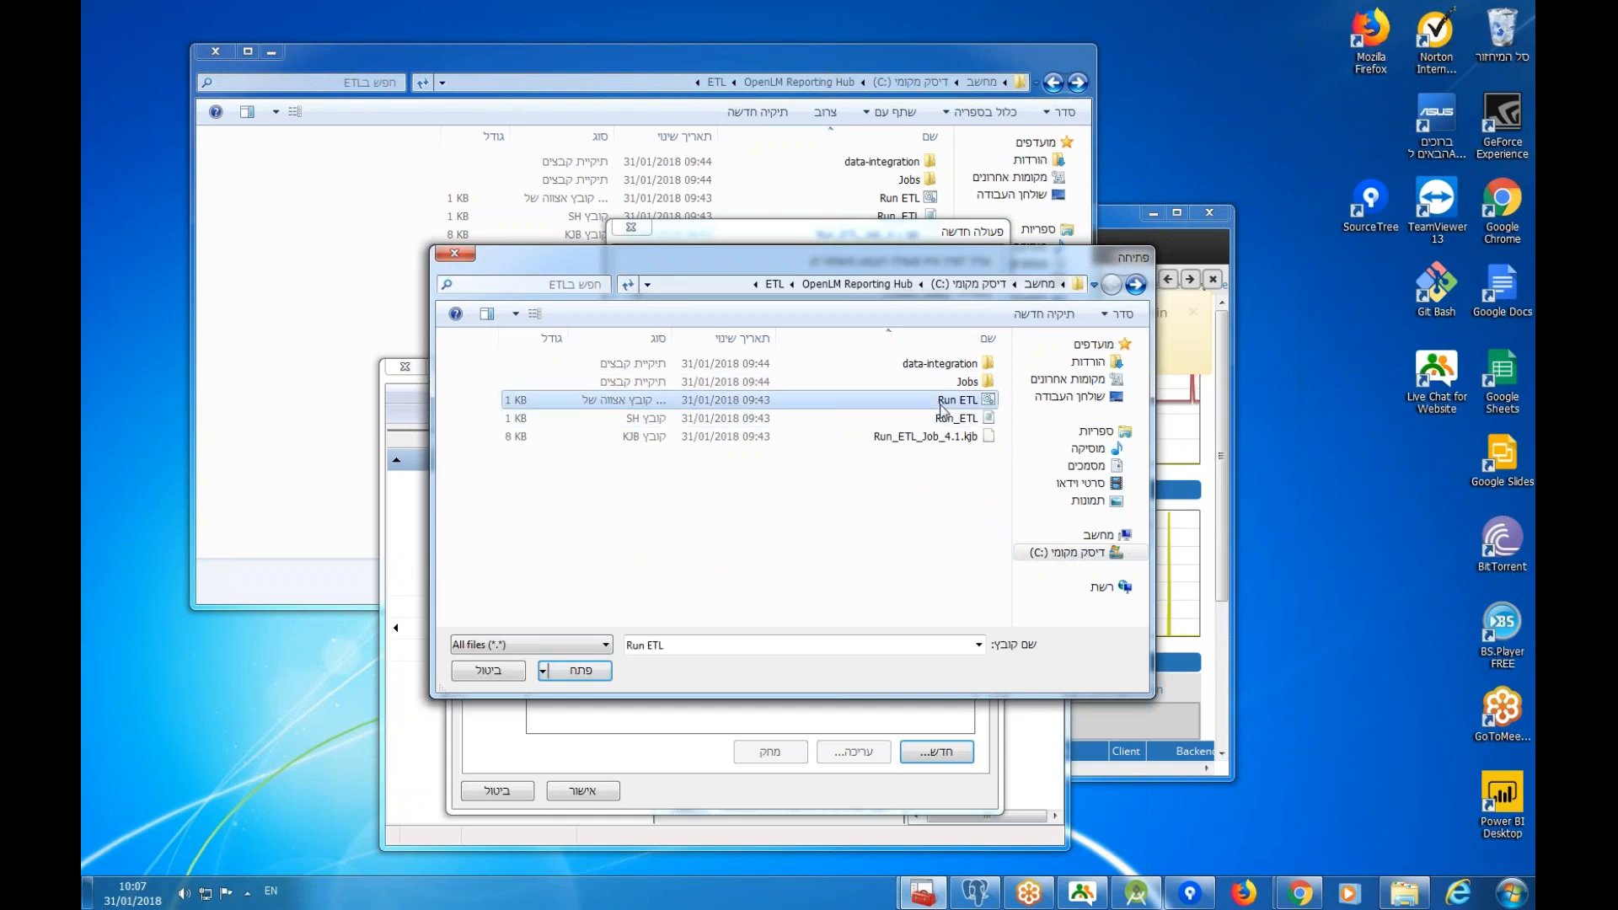
left_click(589, 672)
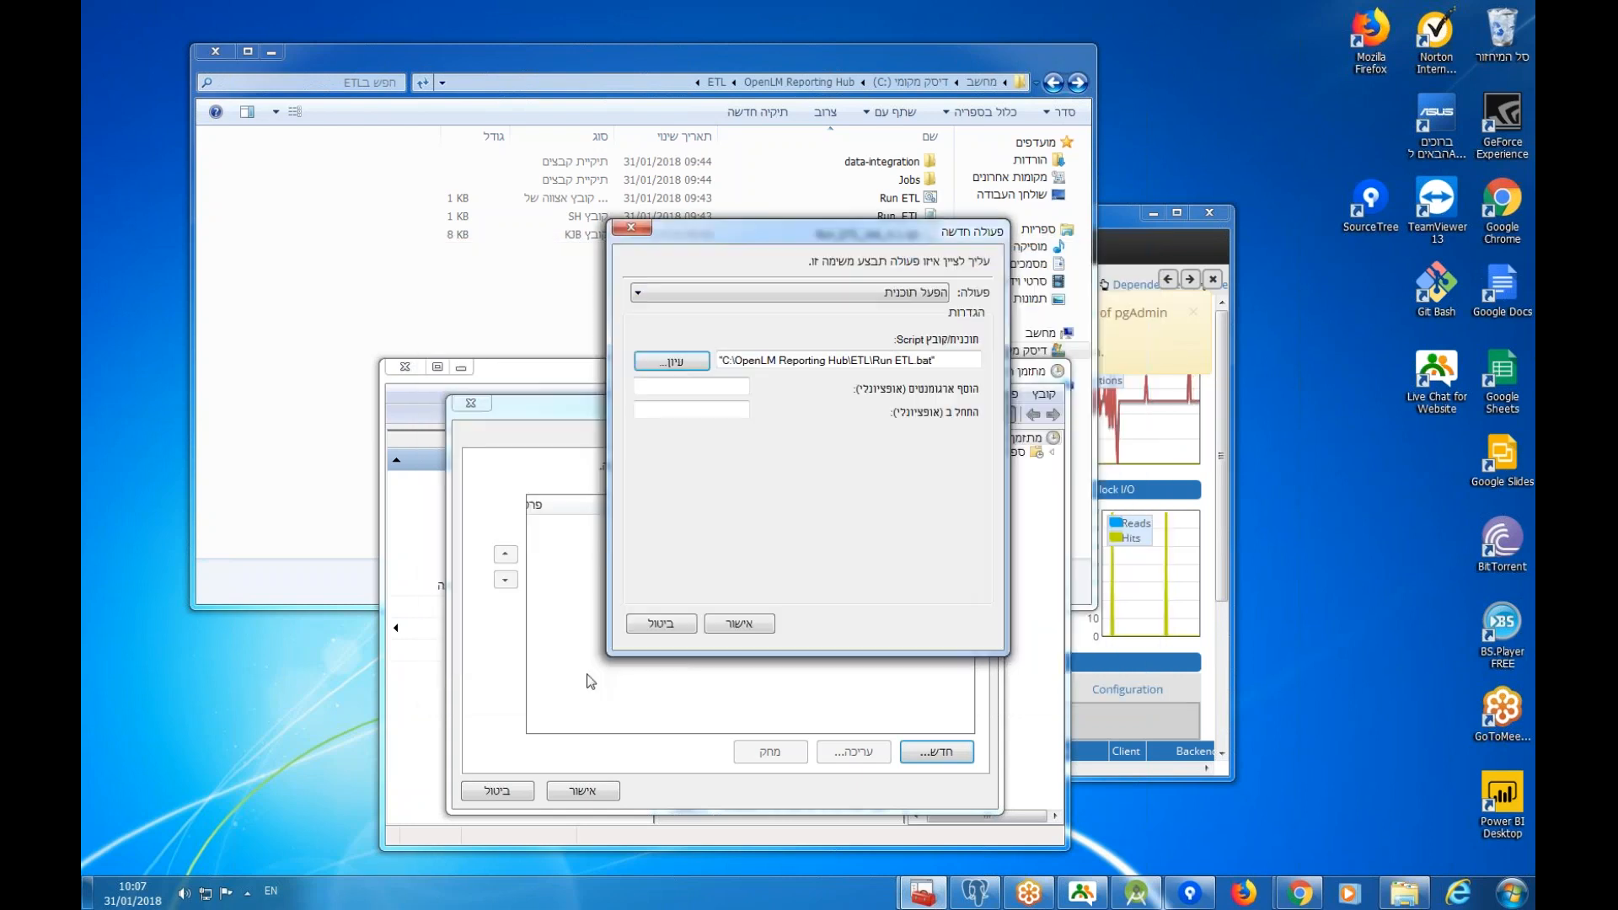
left_click(763, 622)
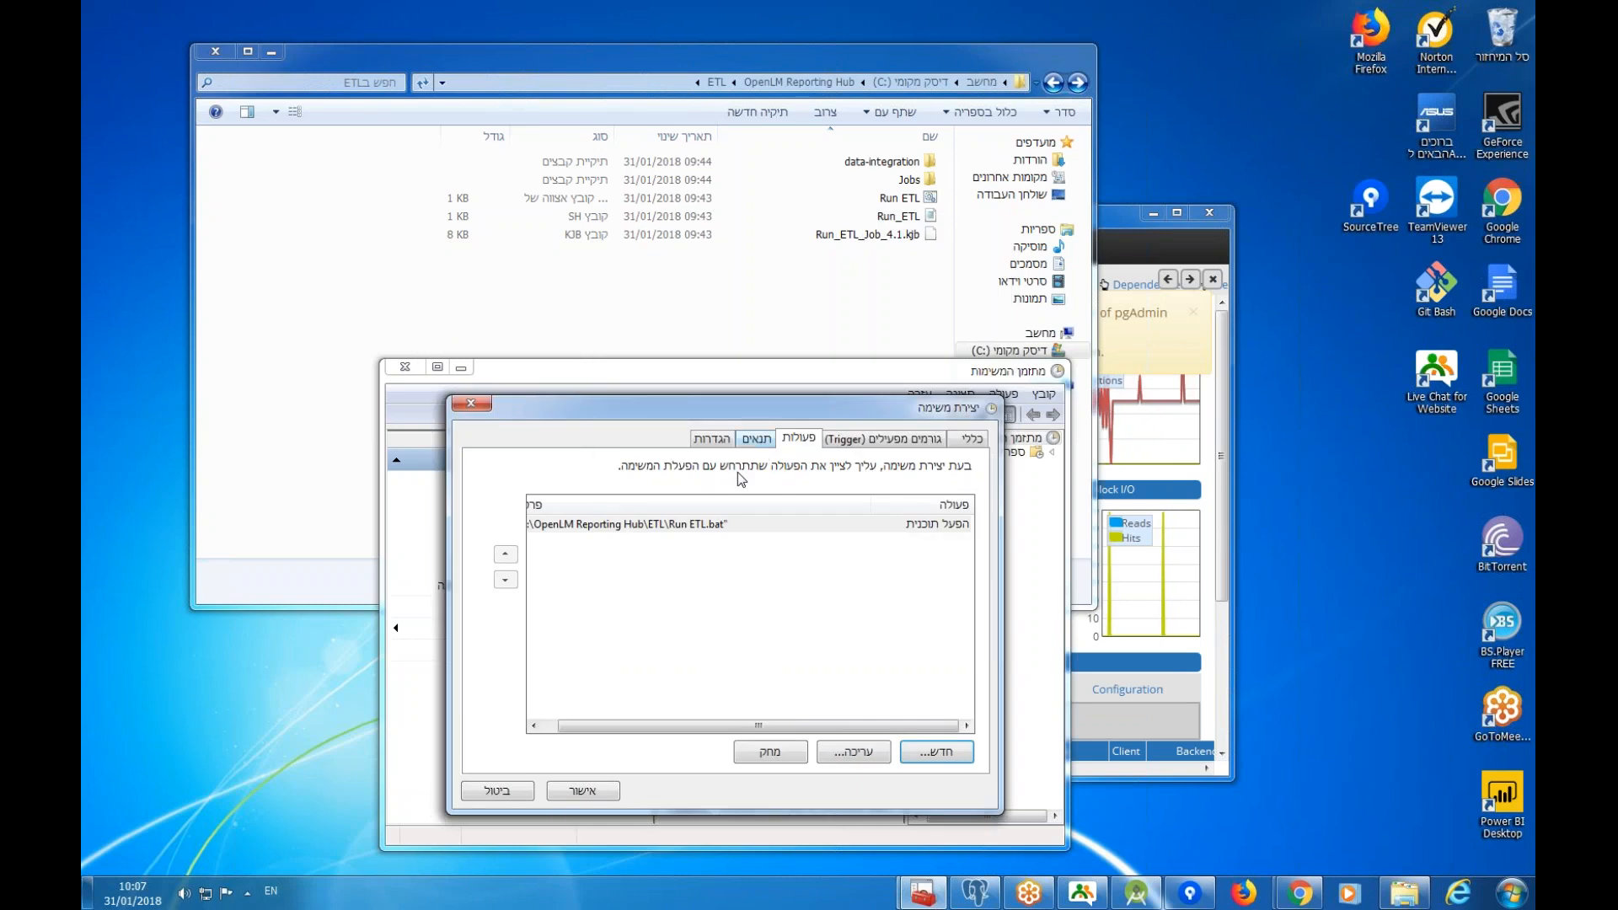
left_click(580, 792)
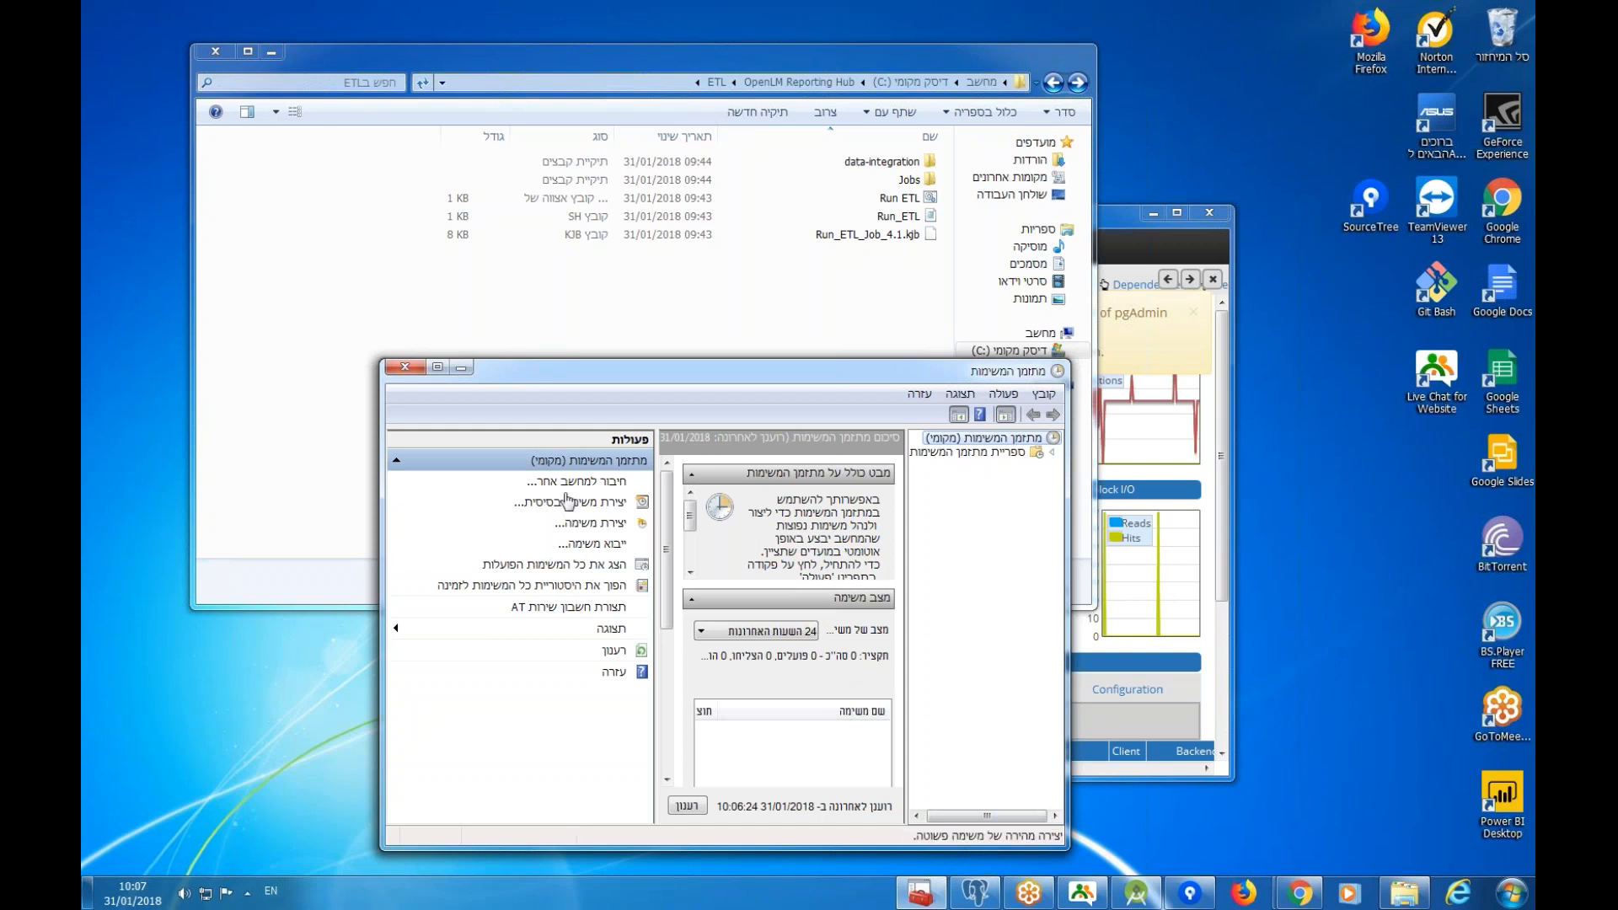
Run Run ETL.bat from the ETL folder, allowing it past the security warning.
left_click(899, 199)
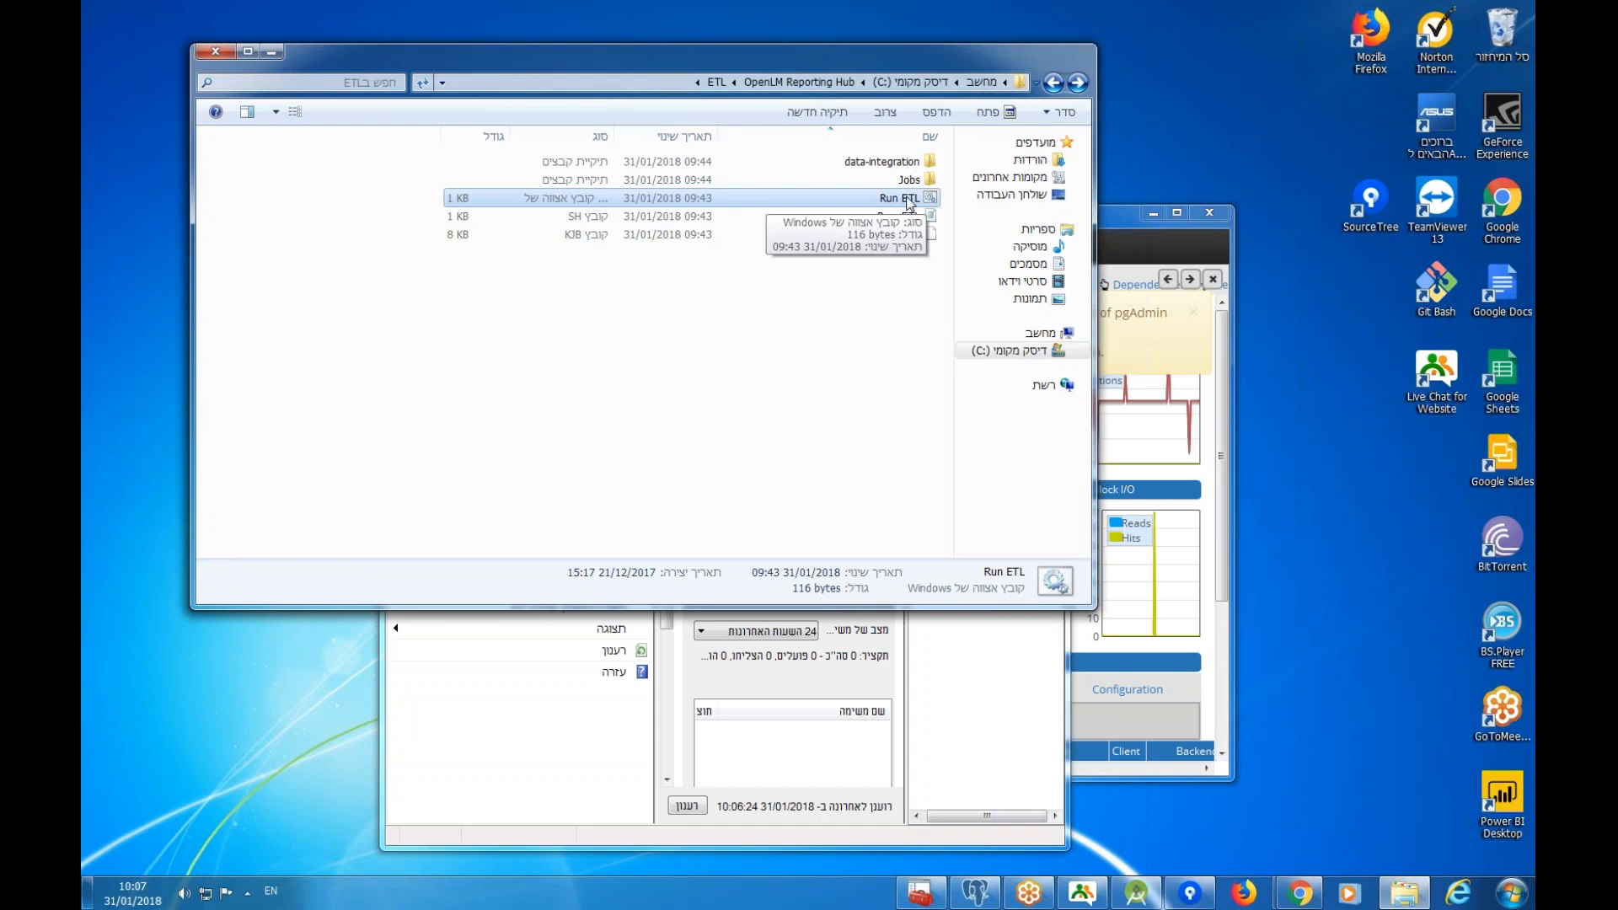
double_click(907, 200)
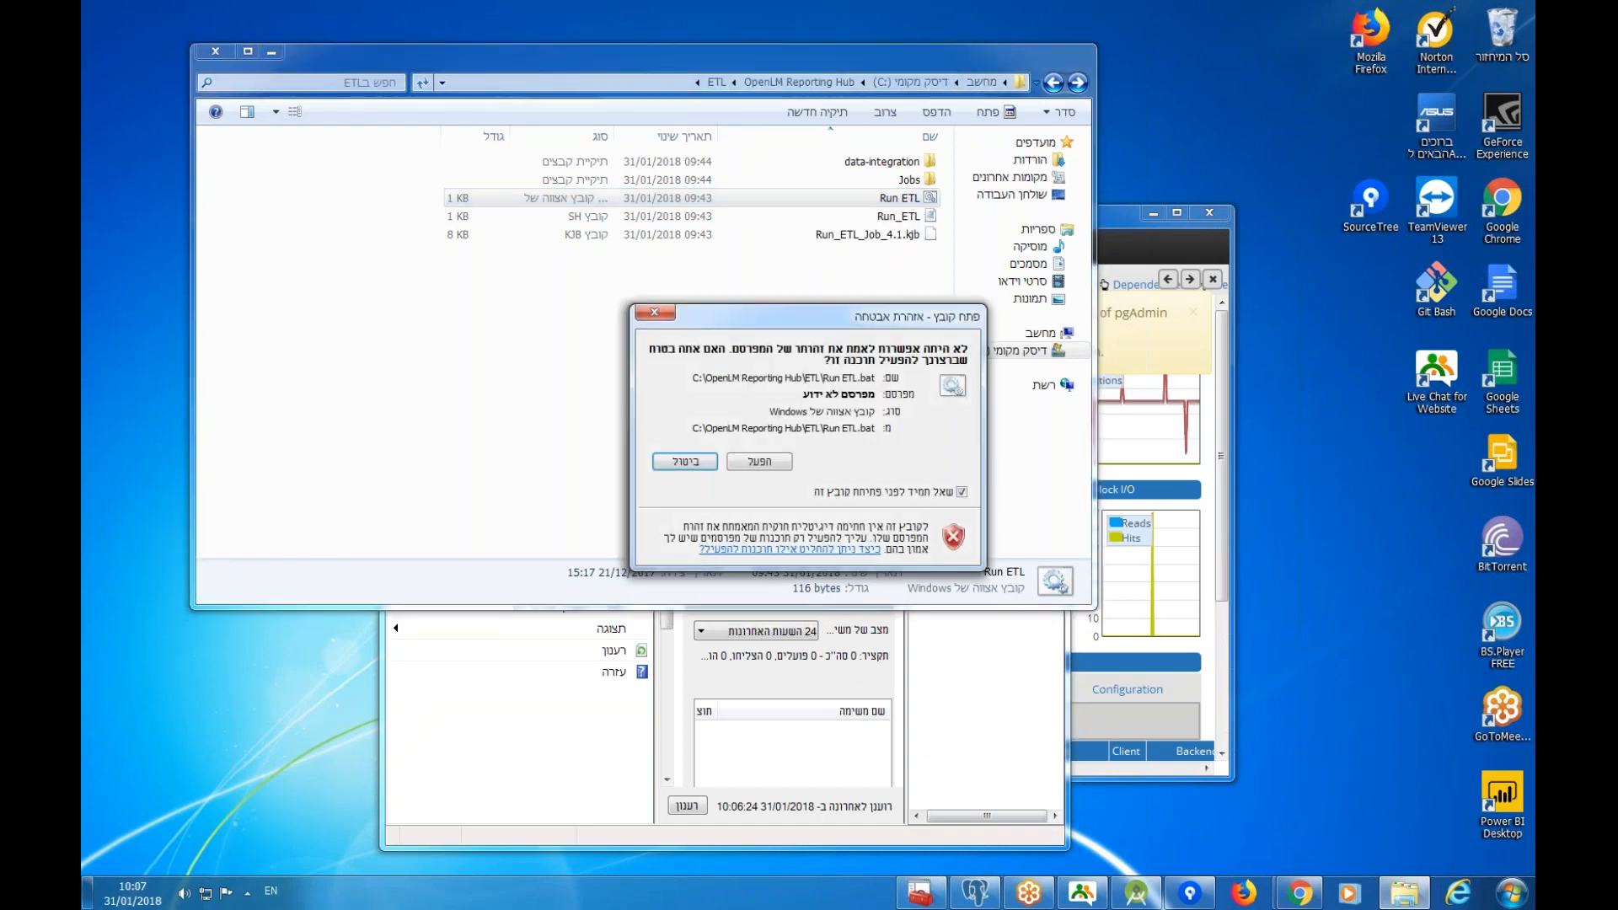
left_click(753, 468)
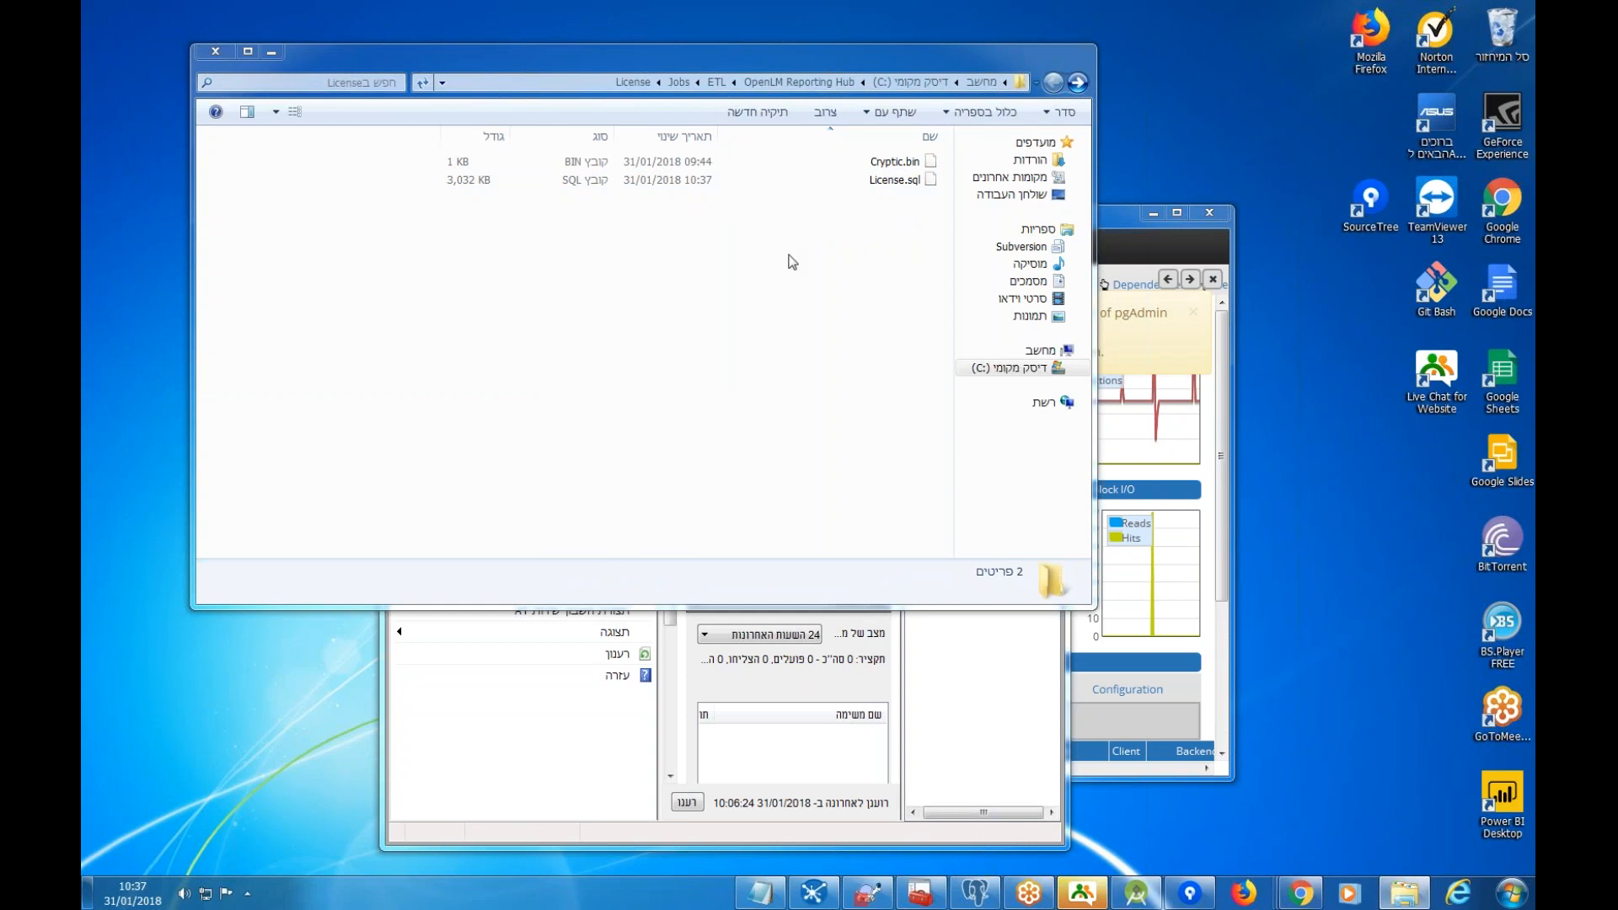
Check the new License.sql details and revisit the ETL, Jobs and License folders.
left_click(885, 187)
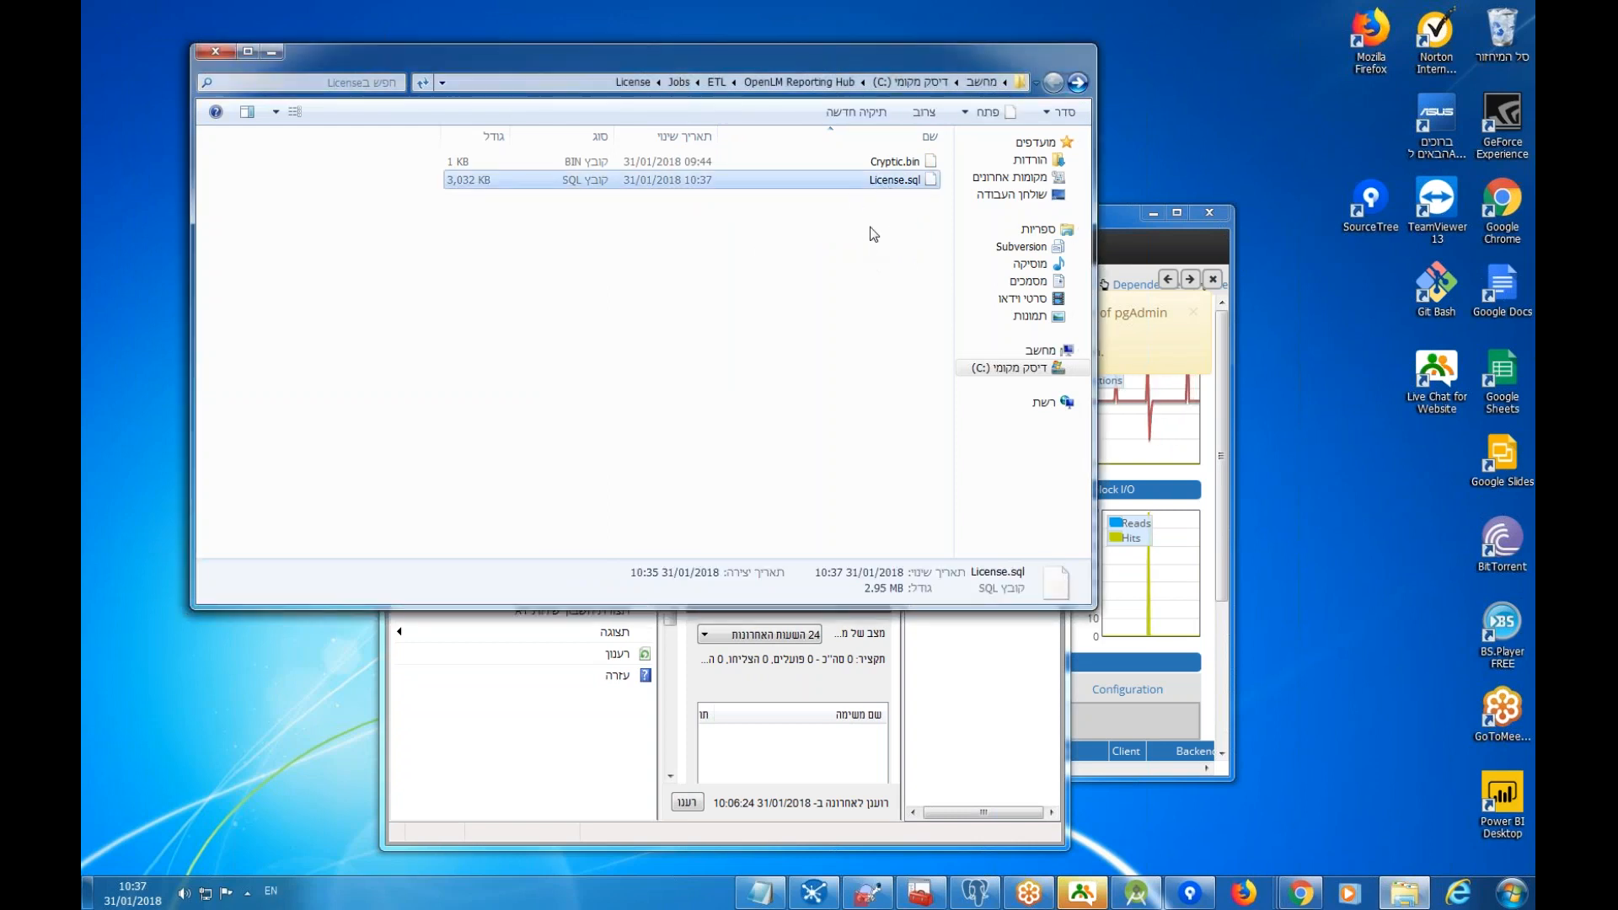
left_click(1072, 84)
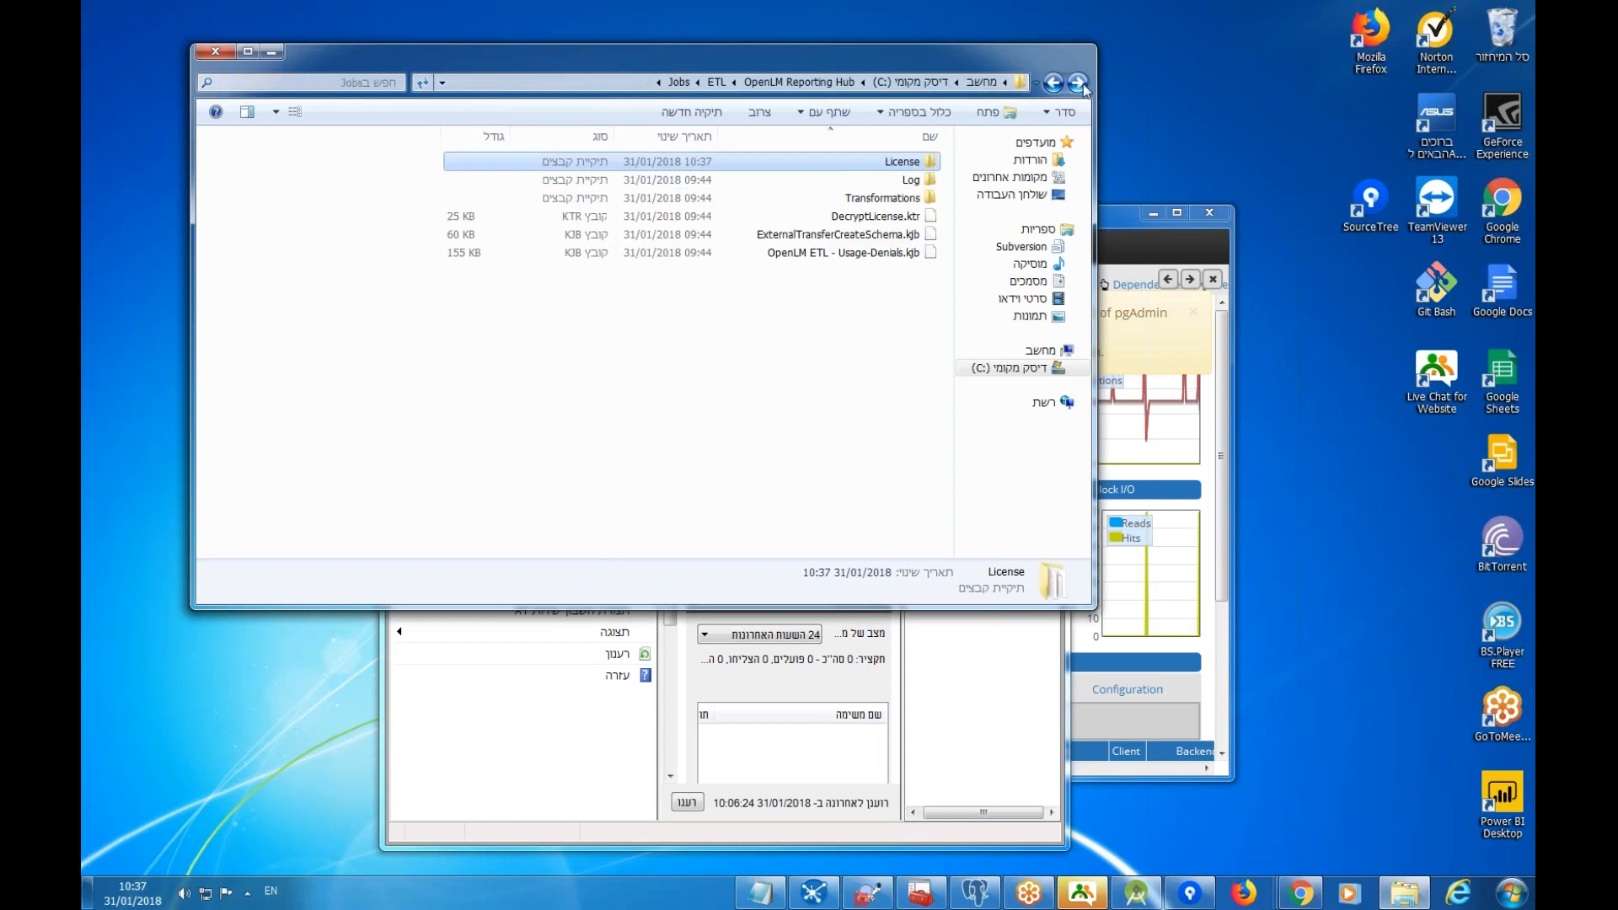
left_click(1072, 85)
left_click(1072, 85)
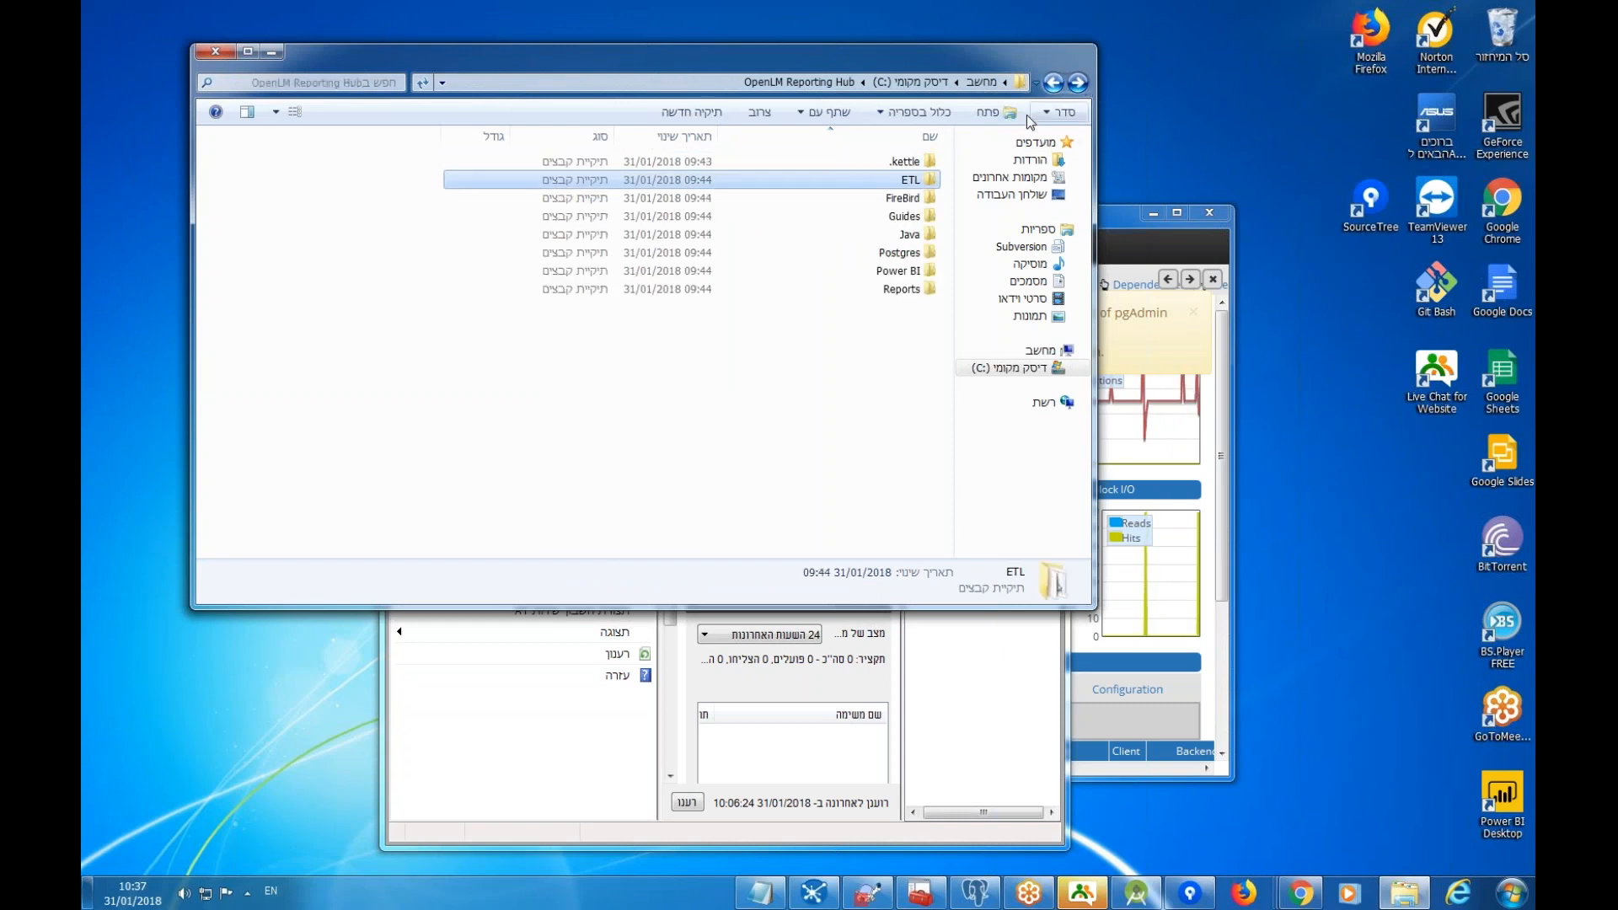
double_click(912, 184)
double_click(910, 179)
left_click(909, 167)
double_click(908, 168)
Run the Run ETL script again from the ETL folder, accepting the security warning.
left_click(1081, 84)
left_click(1081, 83)
left_click(1080, 83)
left_click(1054, 82)
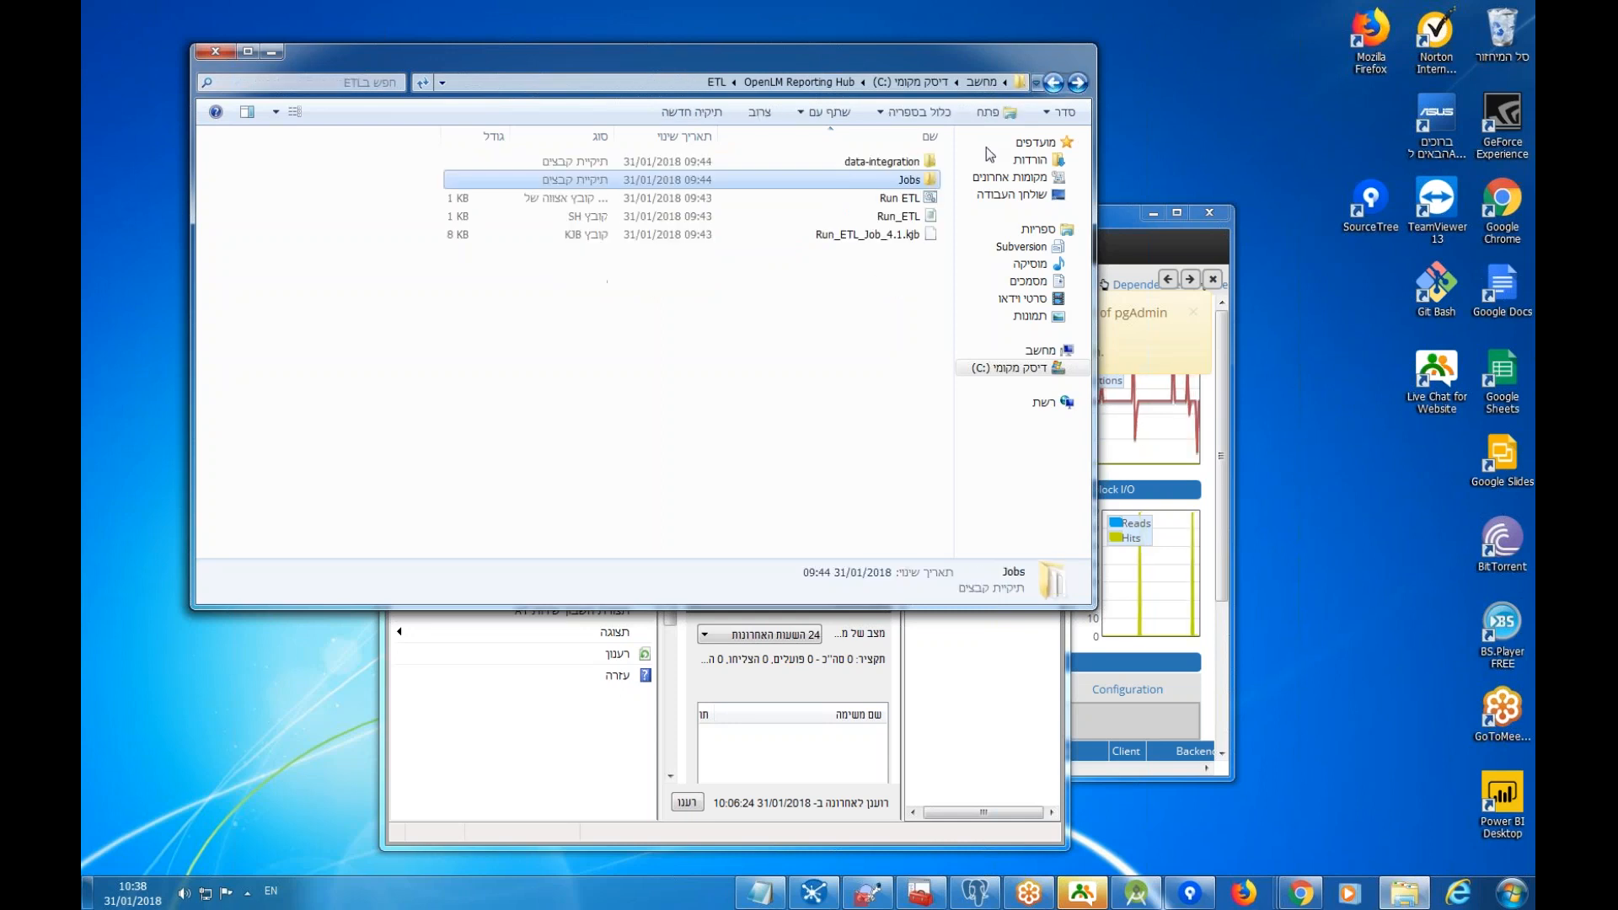
double_click(883, 201)
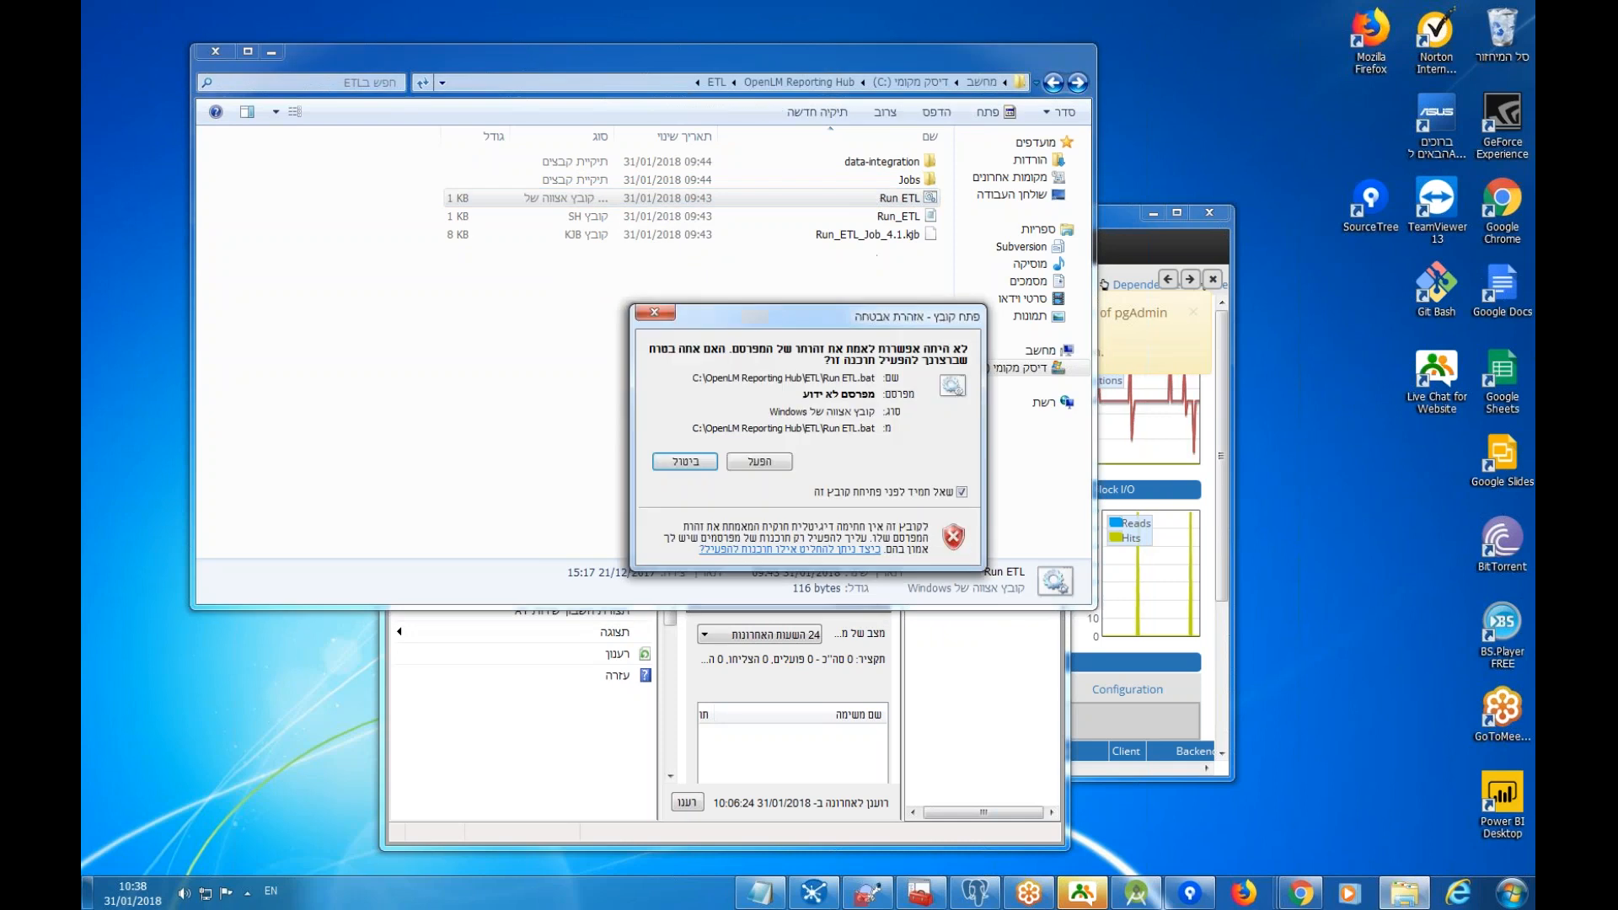
left_click(759, 471)
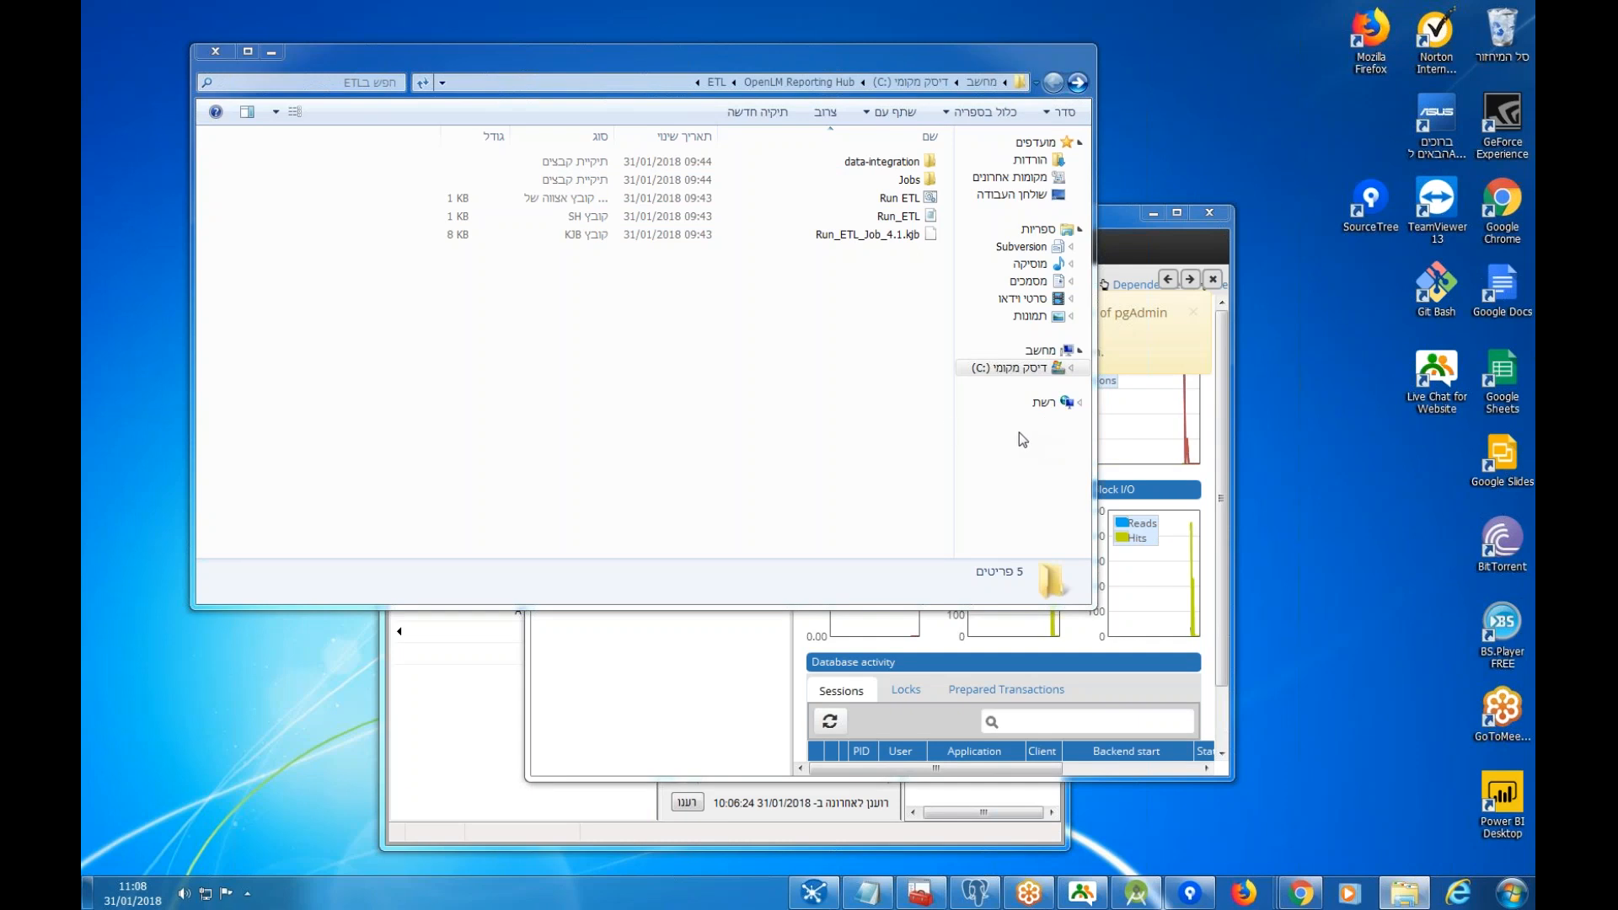
Expand DB > Schemas > externalschema tables in pgAdmin 4, then launch Power BI Desktop.
left_click(711, 686)
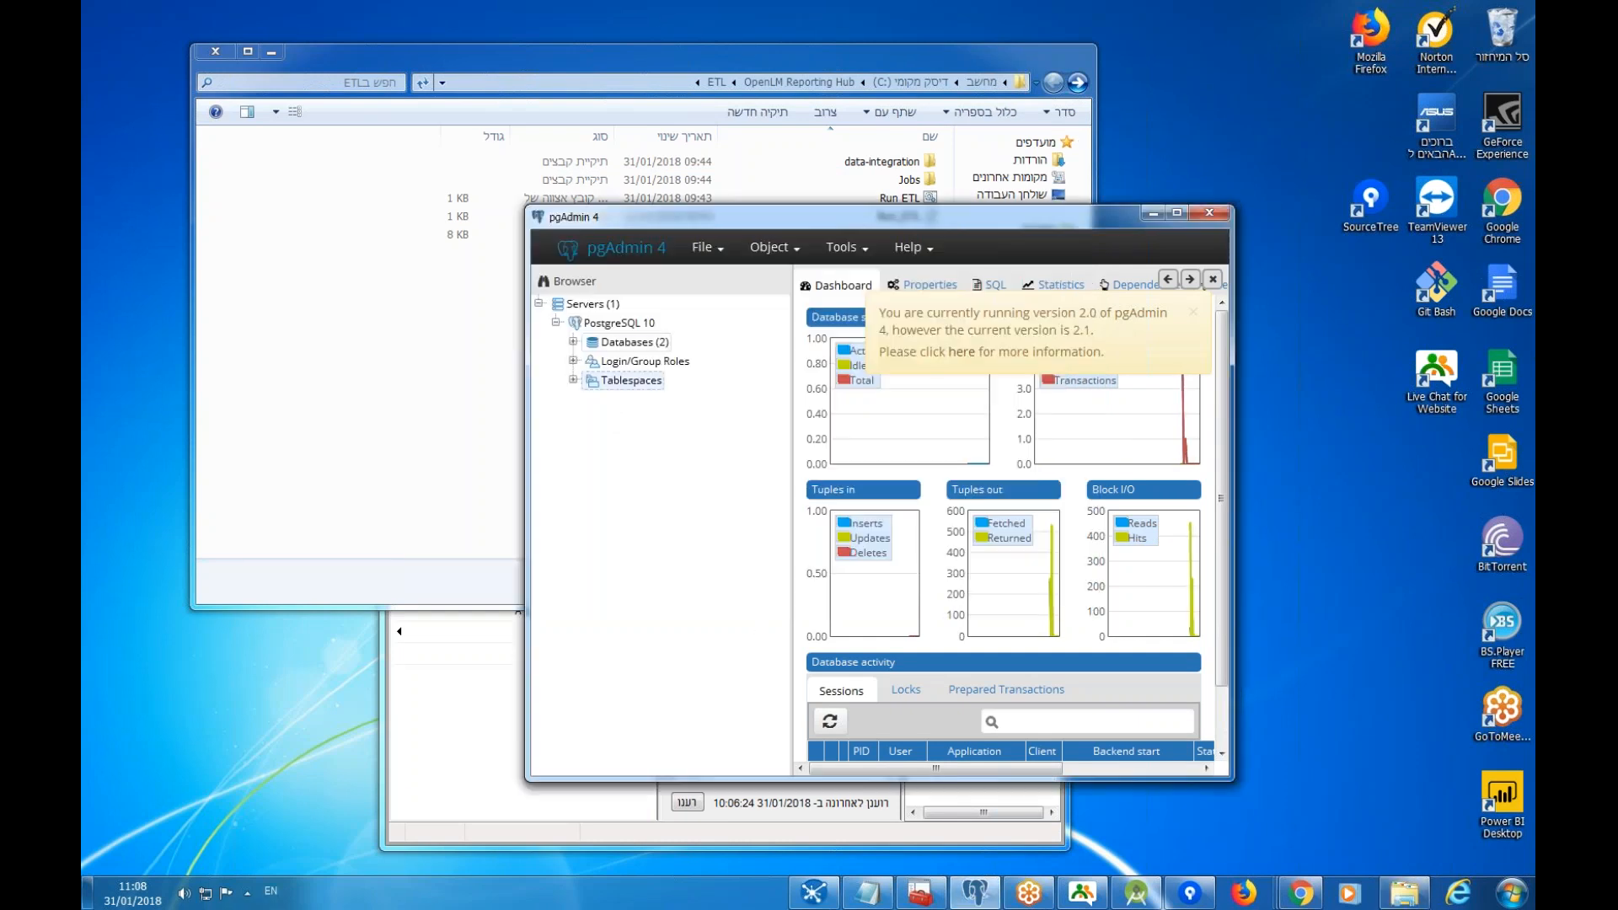
left_click(572, 342)
left_click(591, 361)
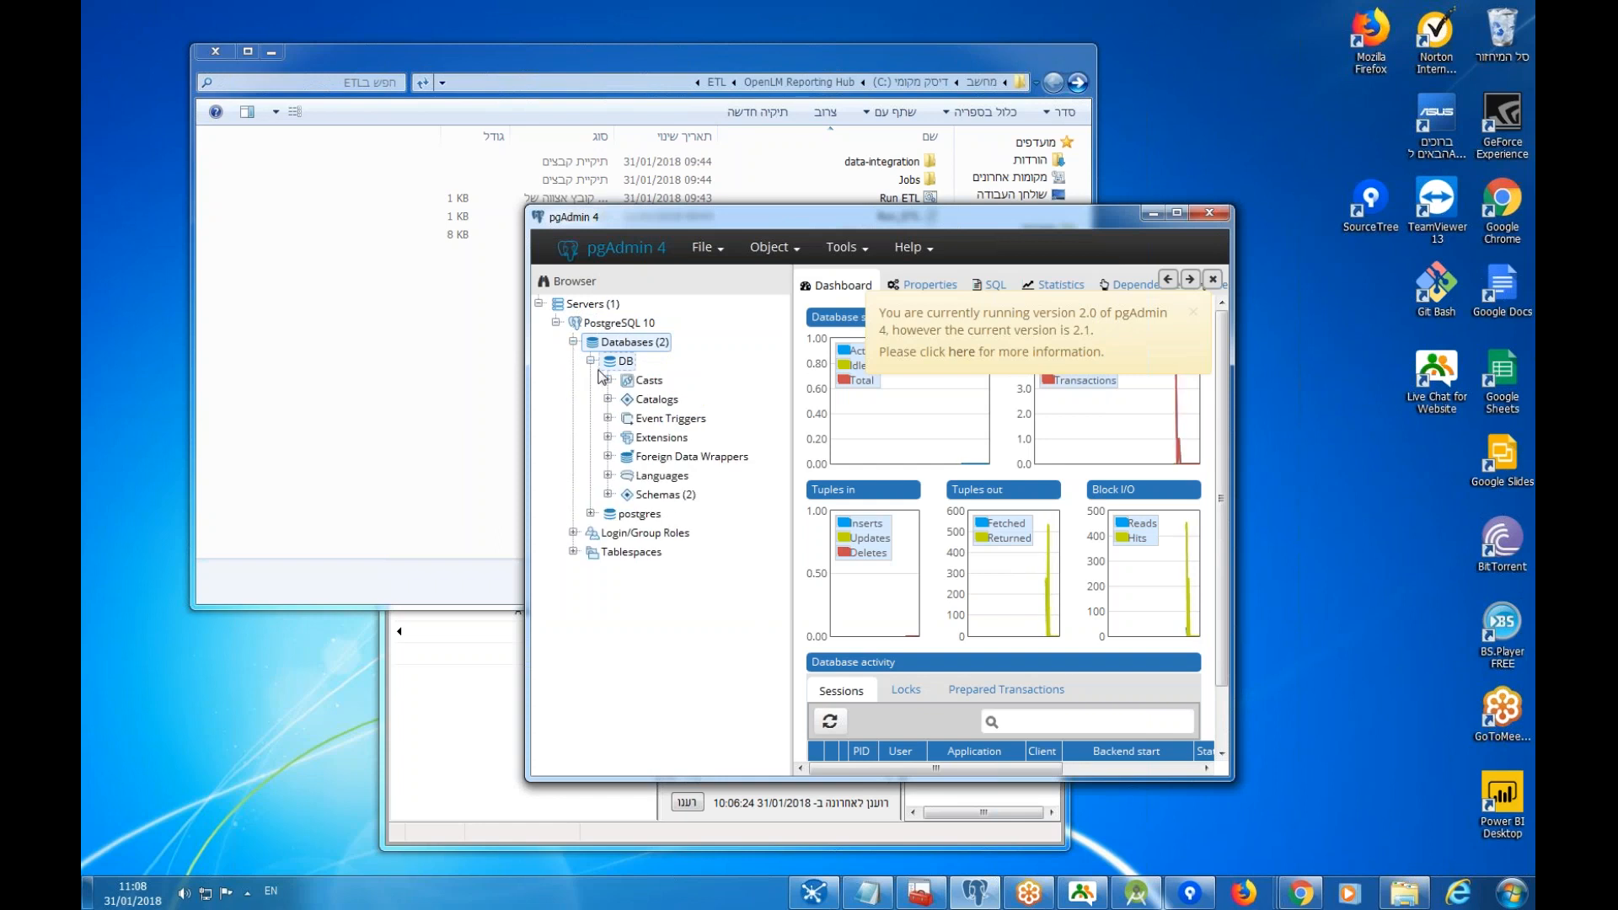
left_click(608, 495)
left_click(670, 514)
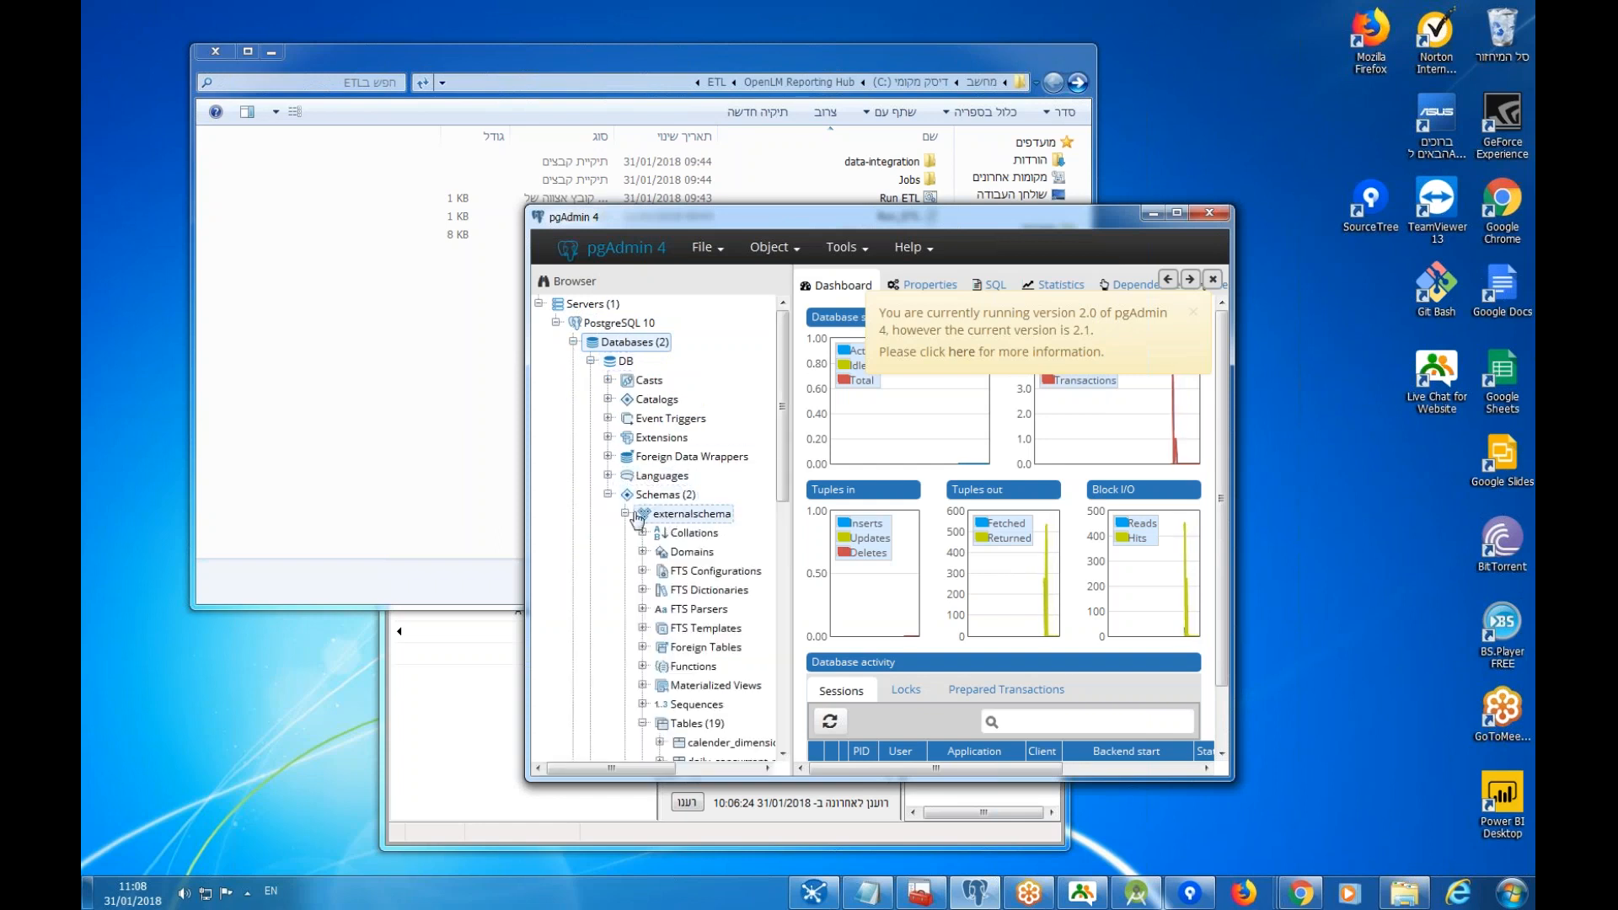
scroll(716, 556, "down", 5)
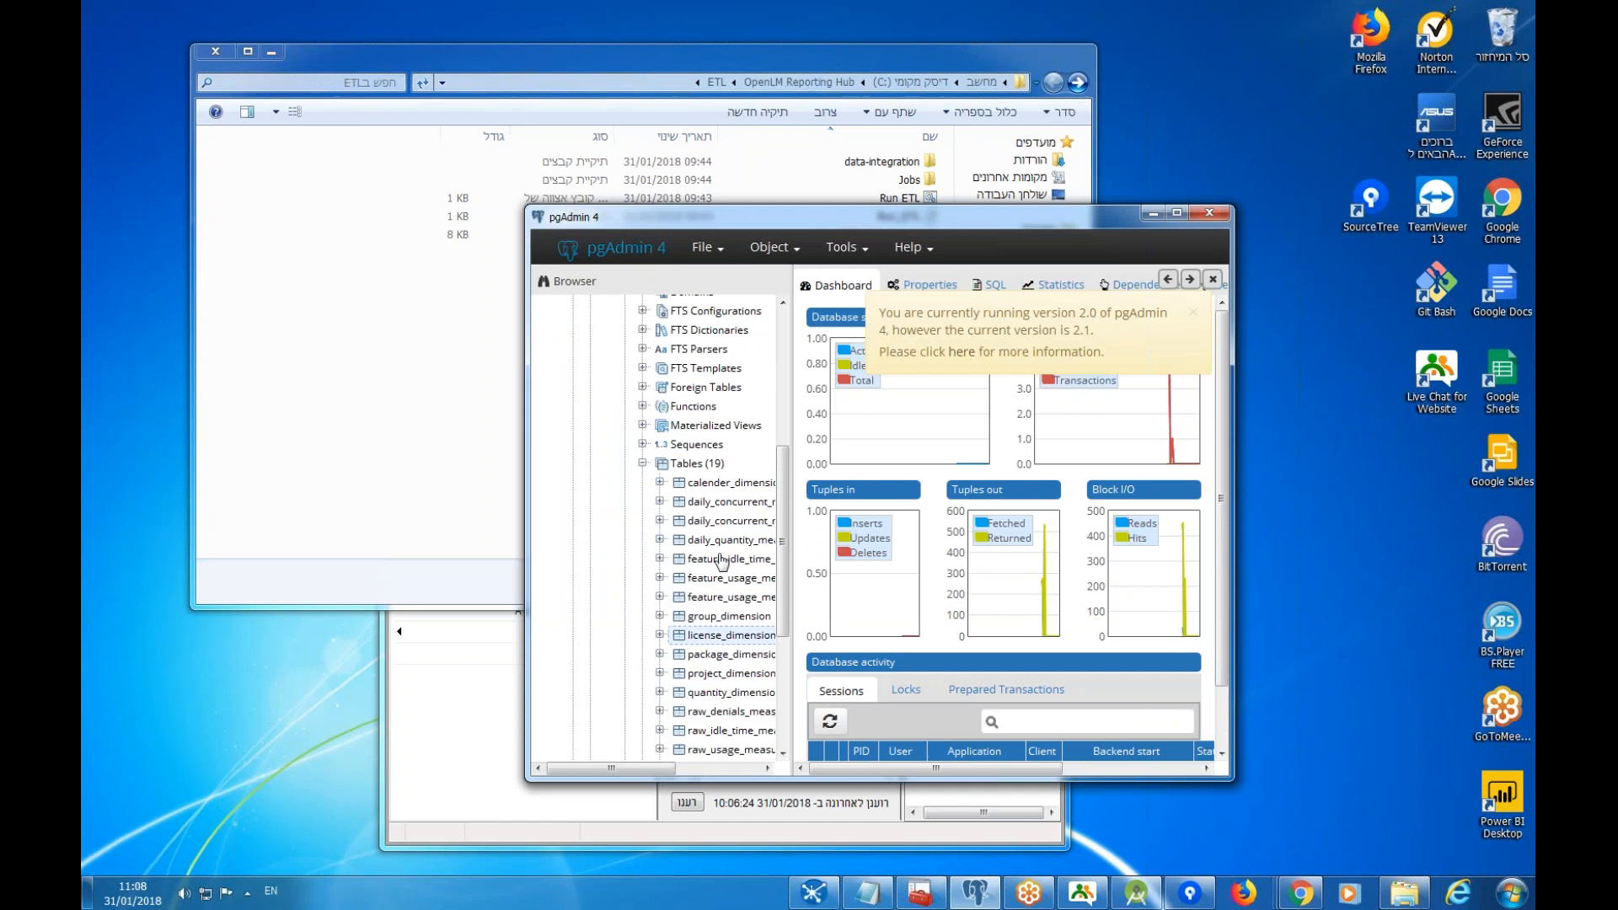
scroll(716, 522, "down", 3)
scroll(720, 657, "up", 7)
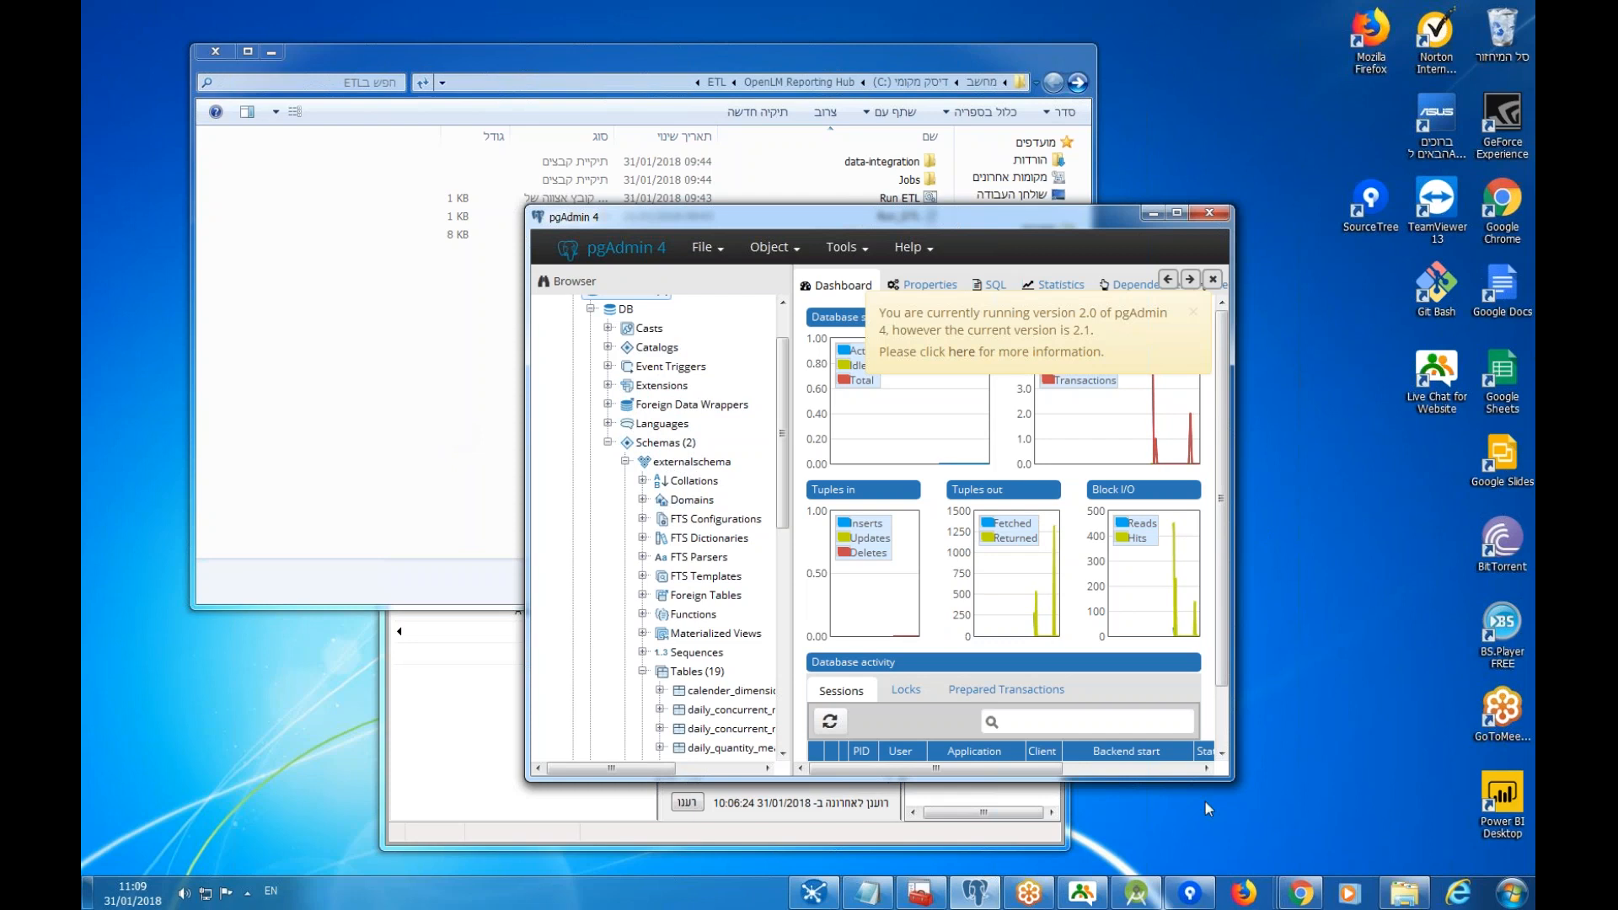
double_click(1474, 797)
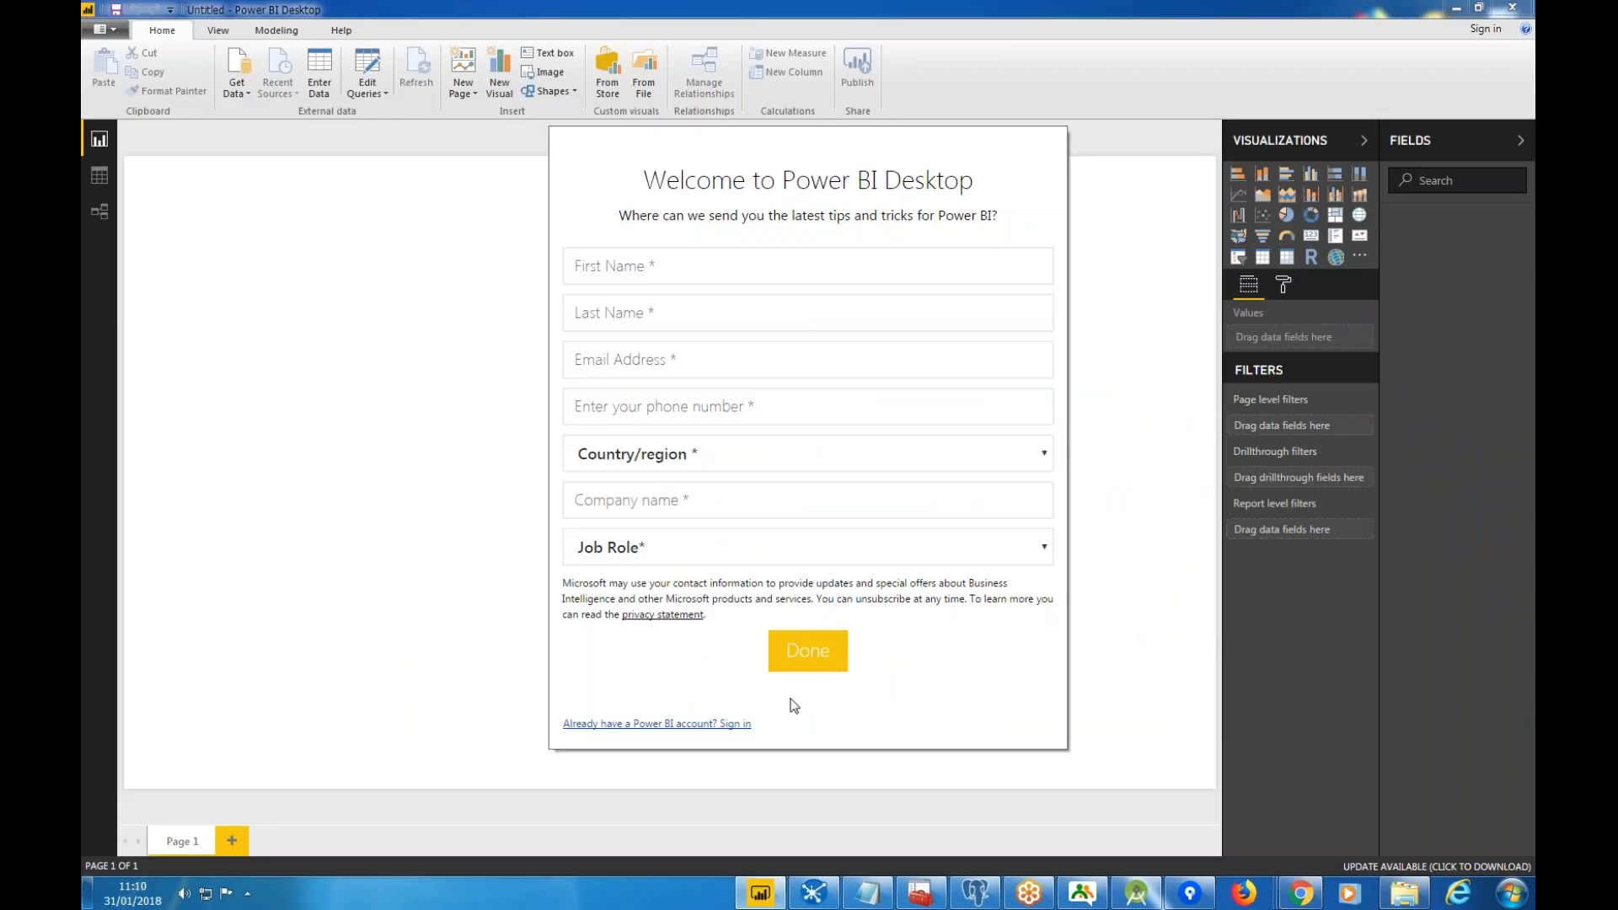
Dismiss the Power BI sign-up form, sign-in dialog and welcome splash.
left_click(723, 724)
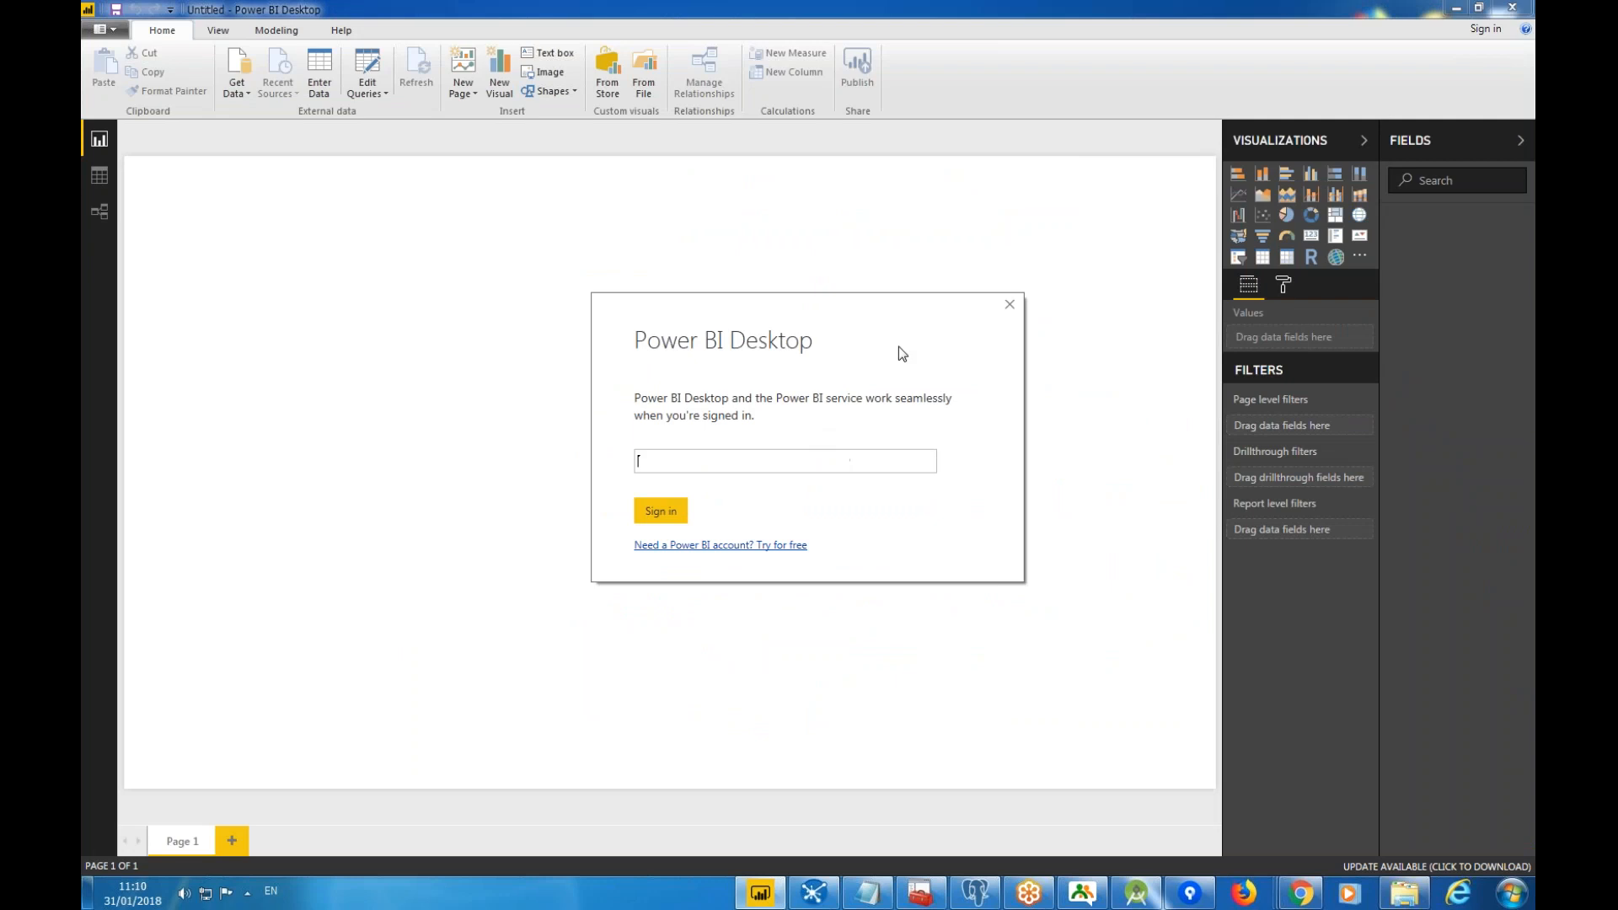
left_click(1010, 304)
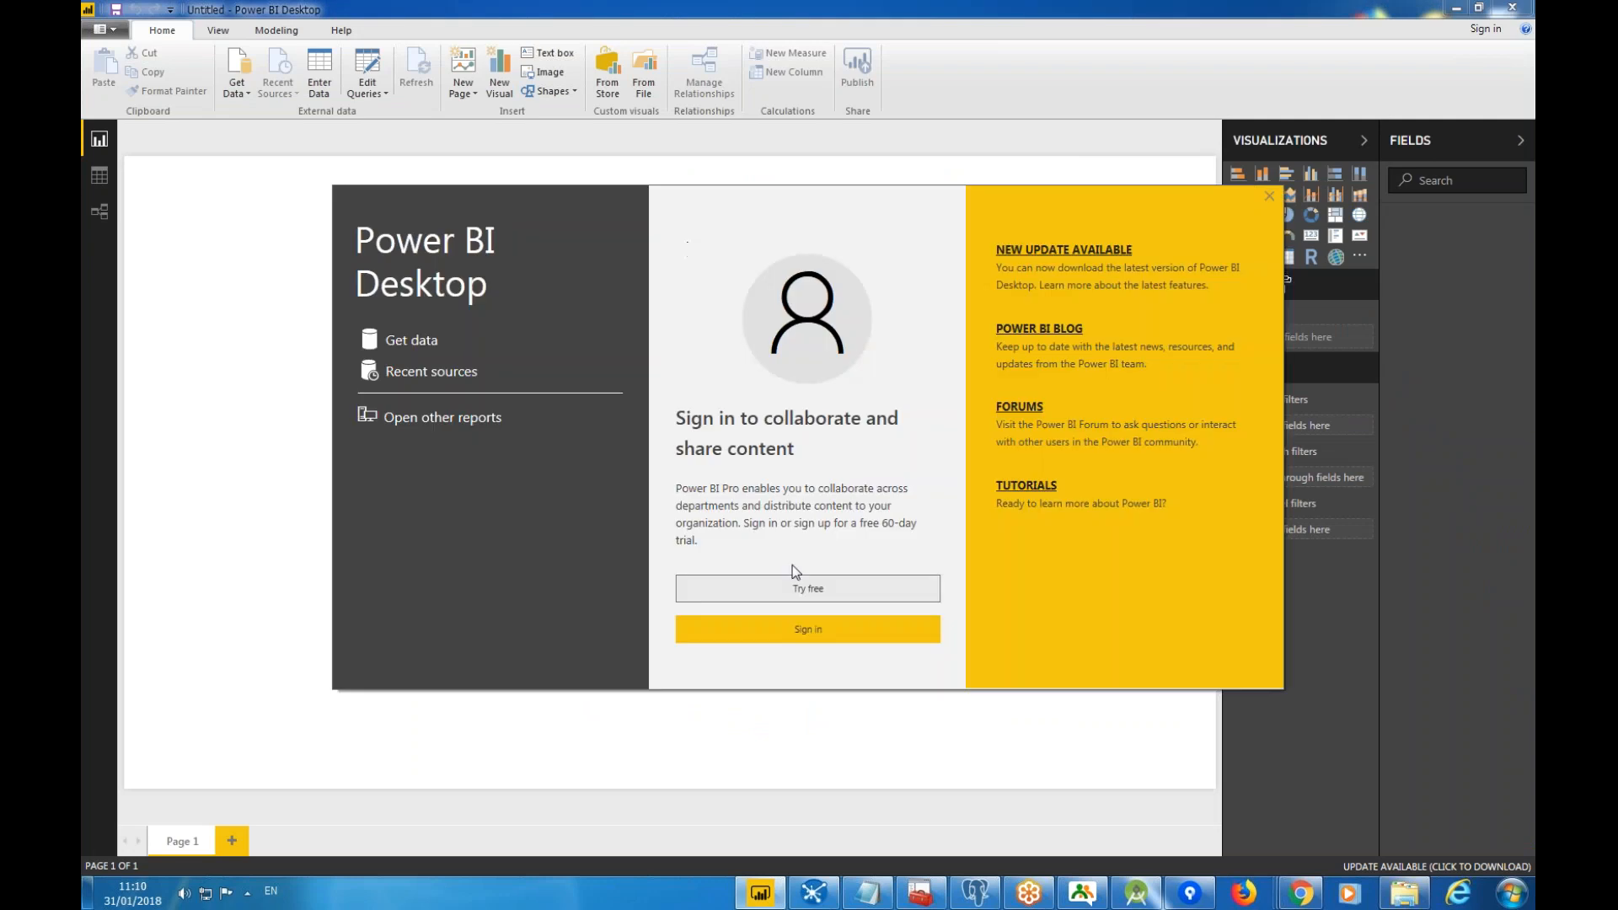
left_click(1270, 198)
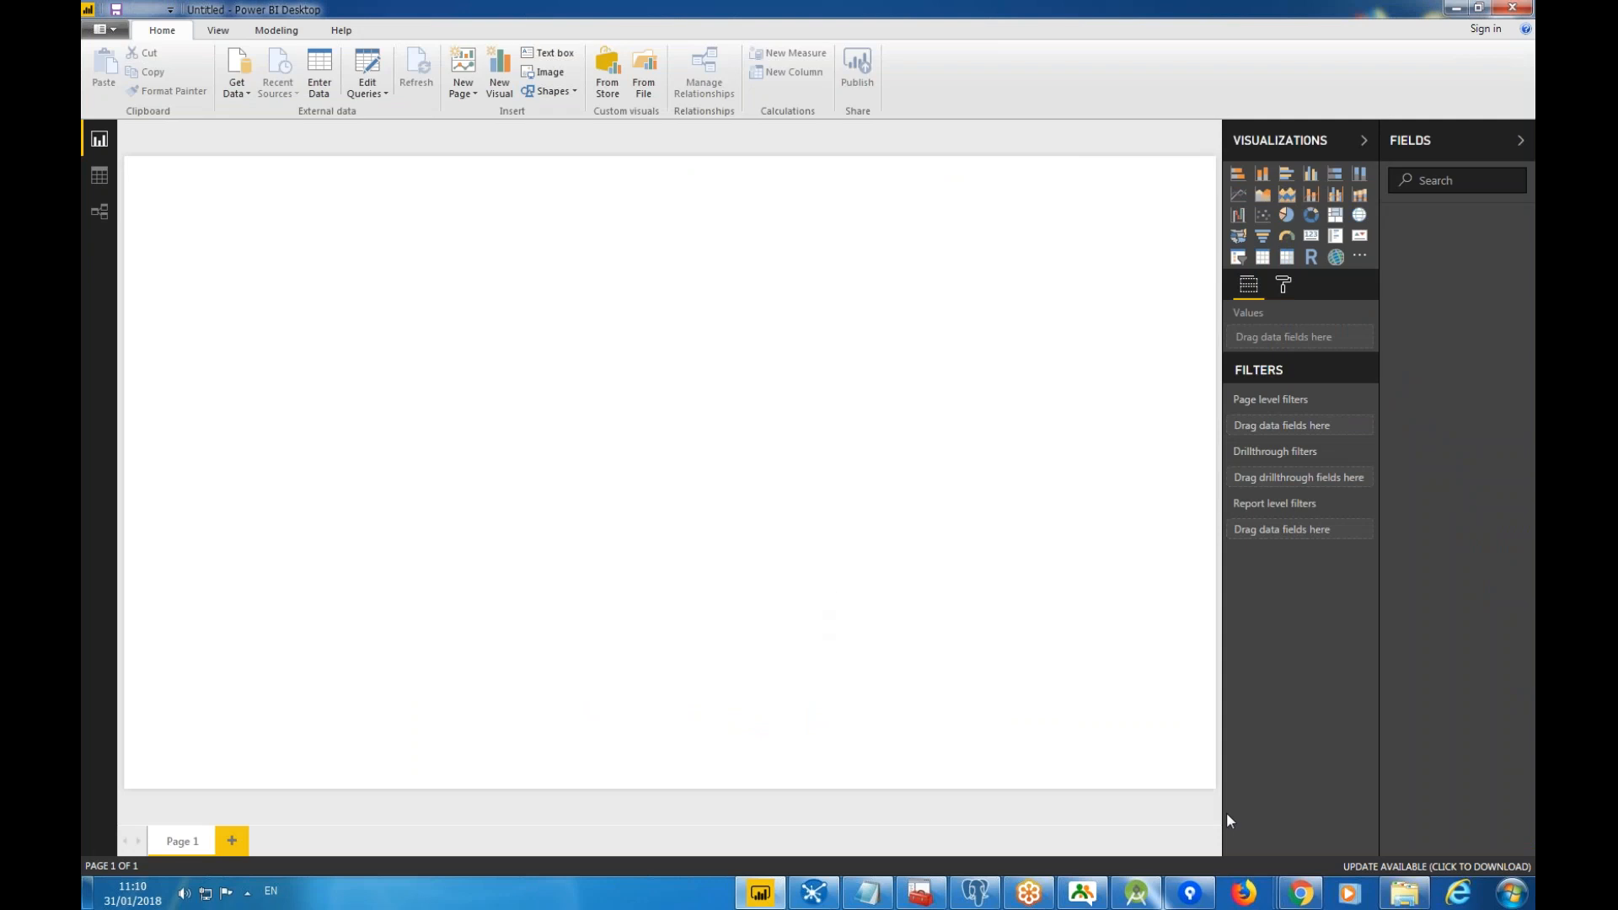
View Connection template, Organizational Tier Reports and Utilization Reports in OpenLM Reporting Hub\Reports, then return to Power BI.
left_click(1414, 897)
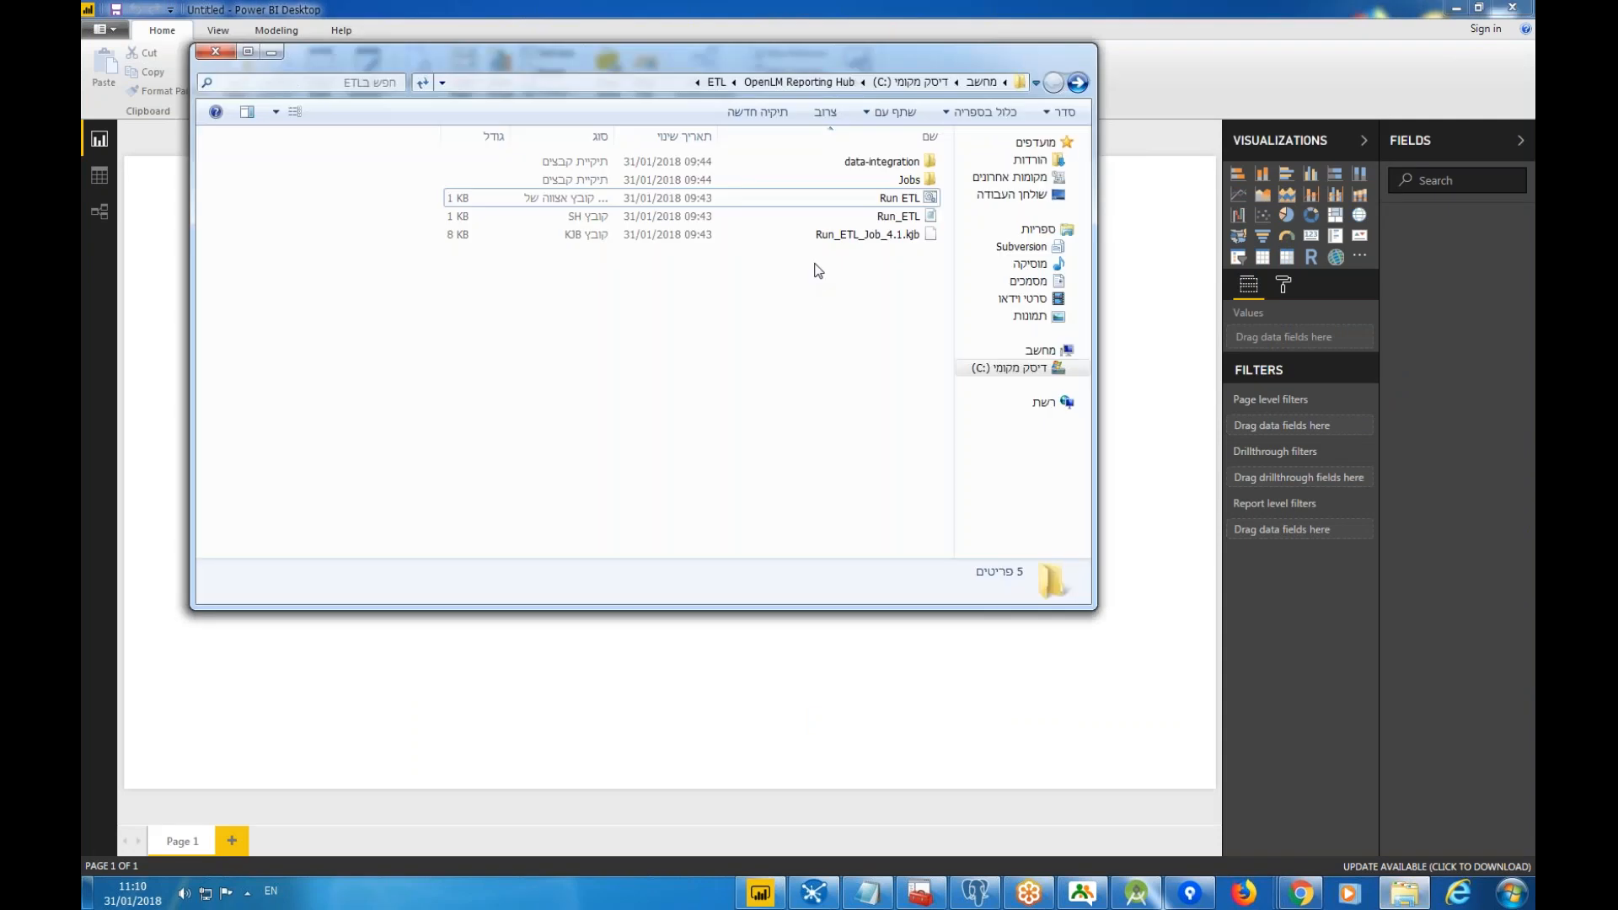
key("alt+Up")
key("alt+Up")
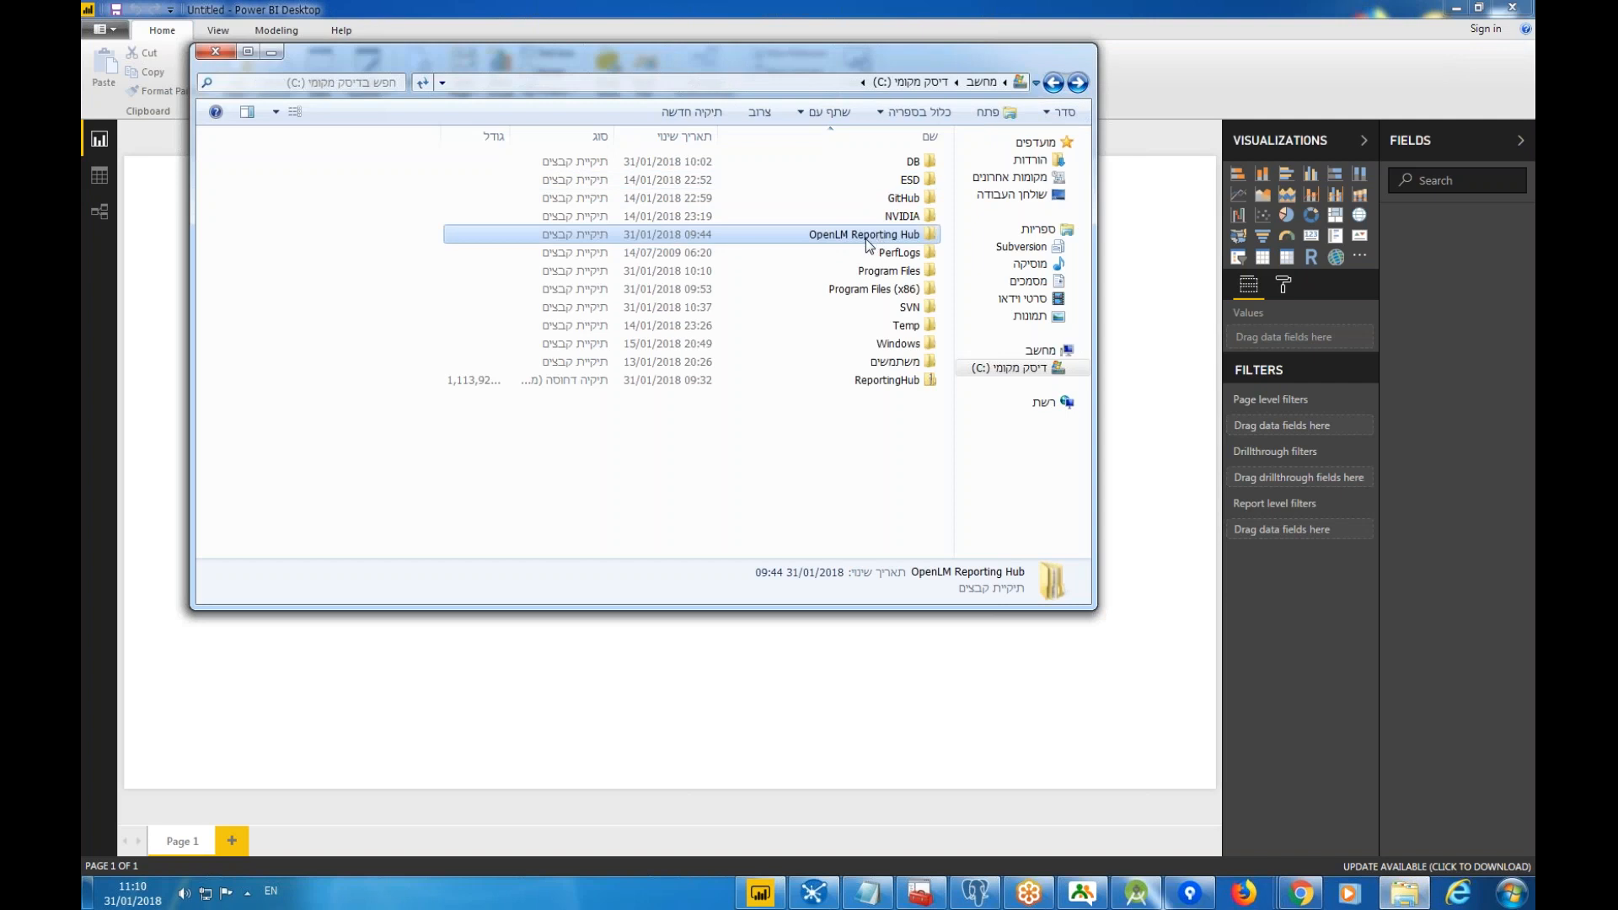
double_click(867, 241)
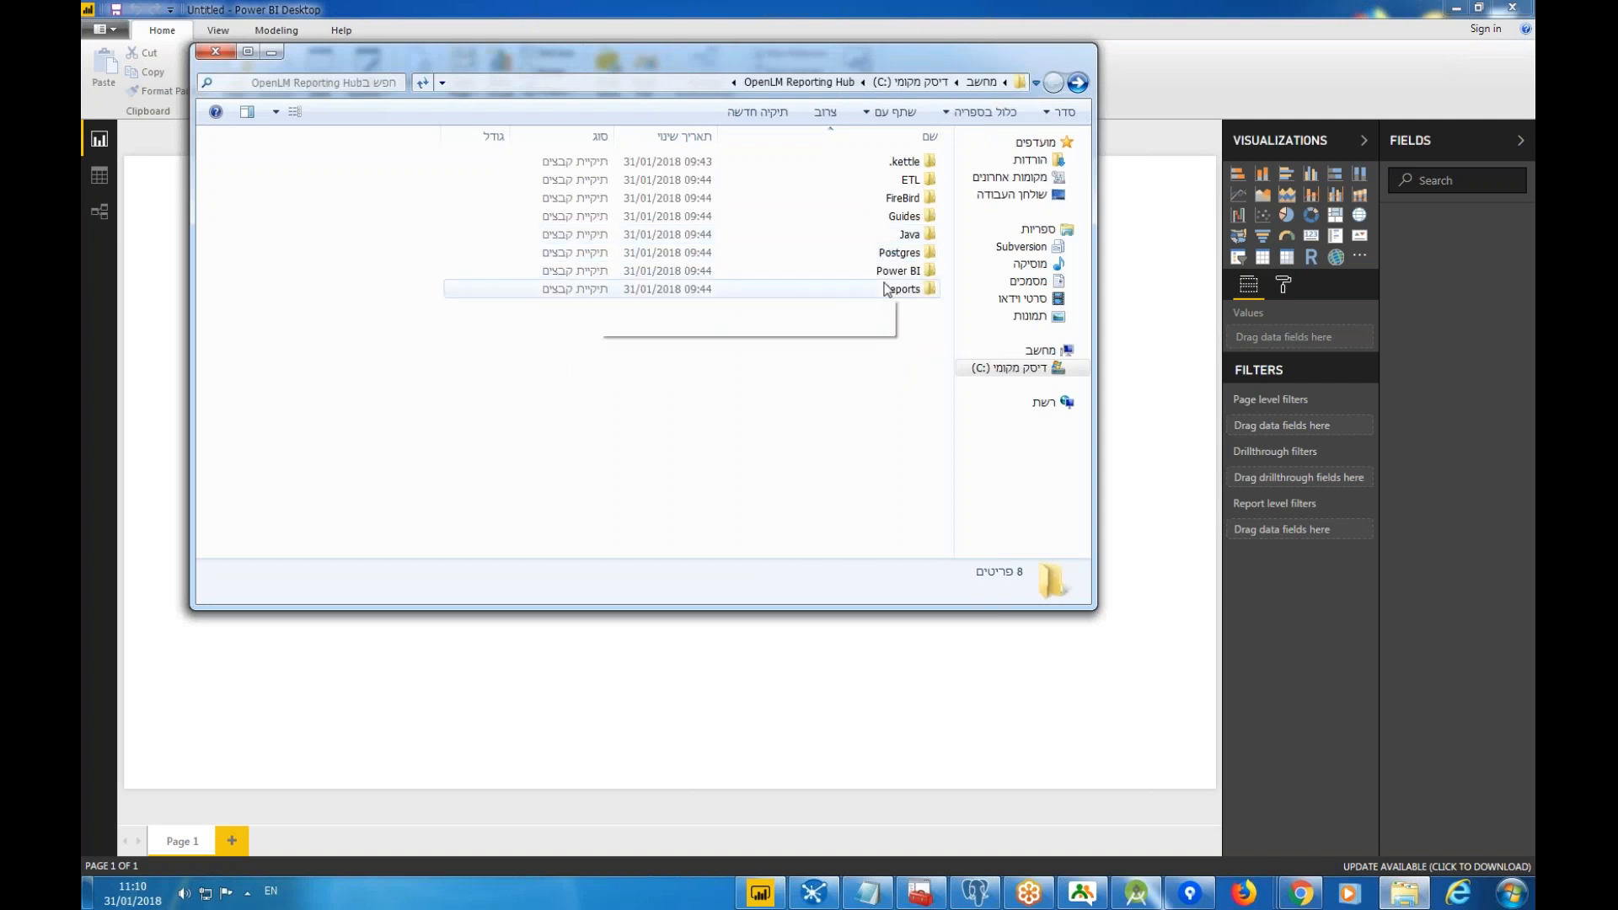
double_click(887, 289)
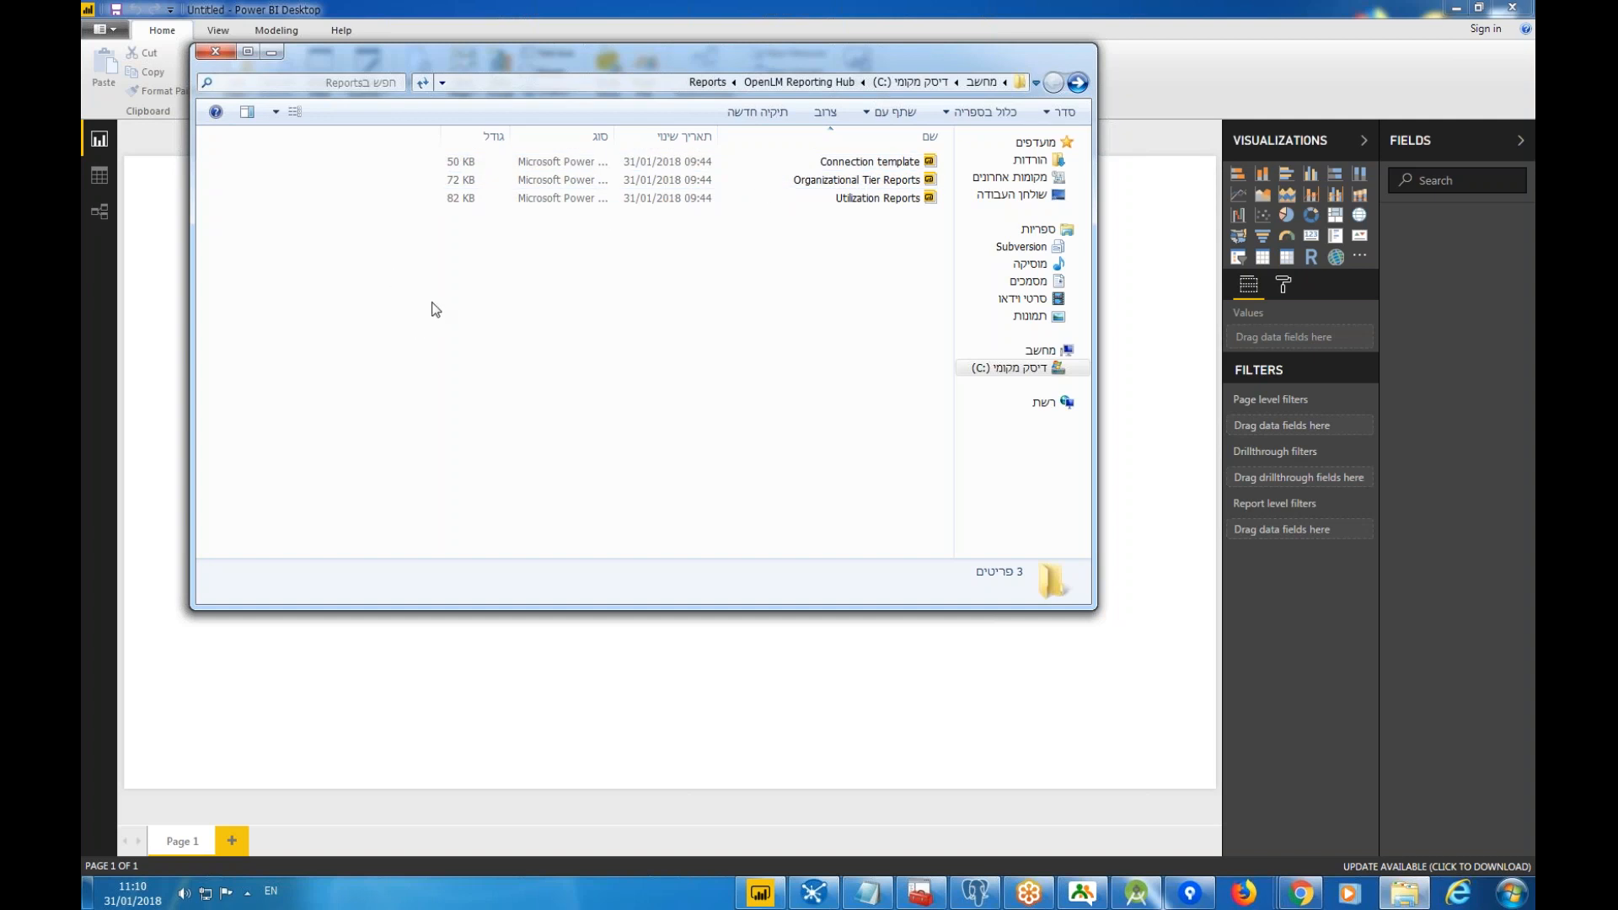
left_click(106, 29)
left_click(106, 28)
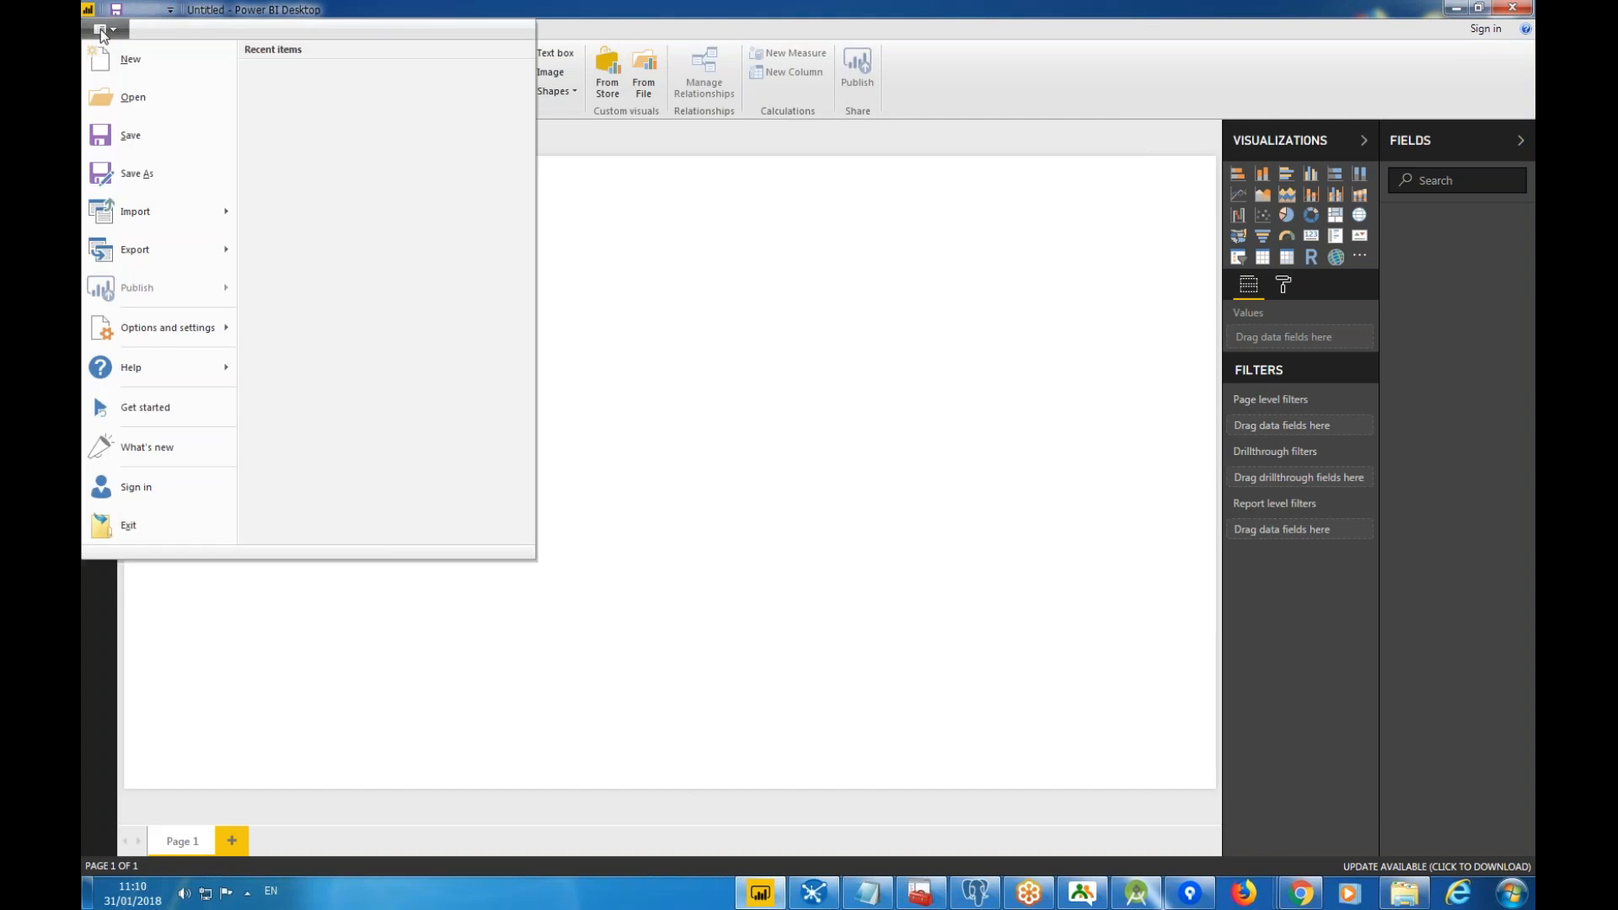
Open the Connection template from C:\OpenLM Reporting Hub\Reports with All files (*.*) shown.
left_click(128, 99)
left_click(169, 325)
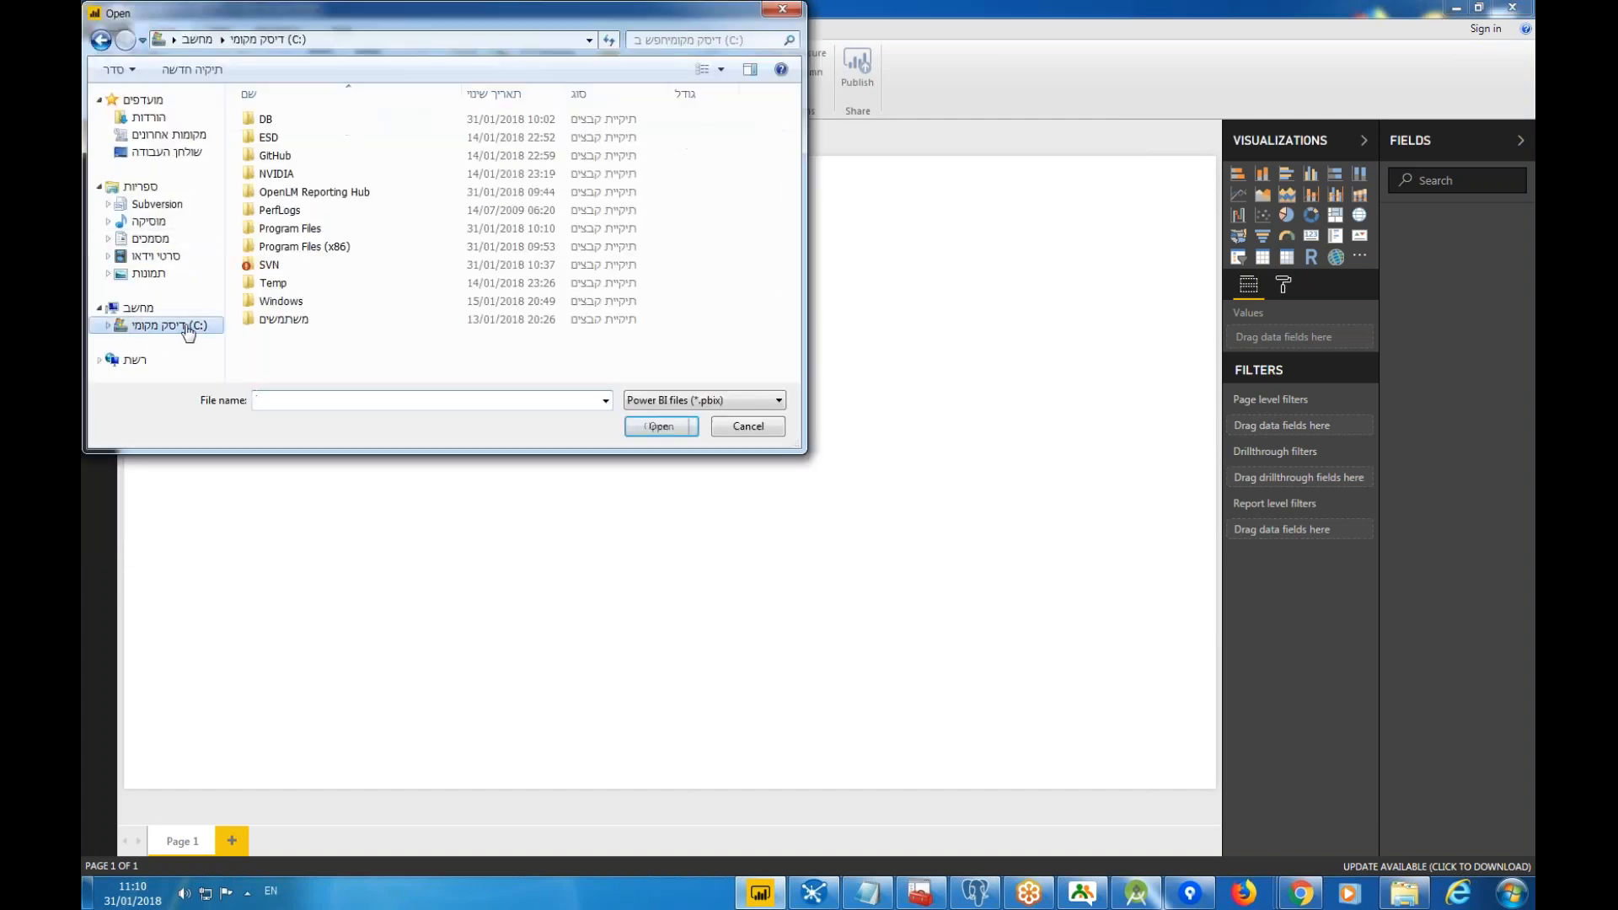
double_click(293, 194)
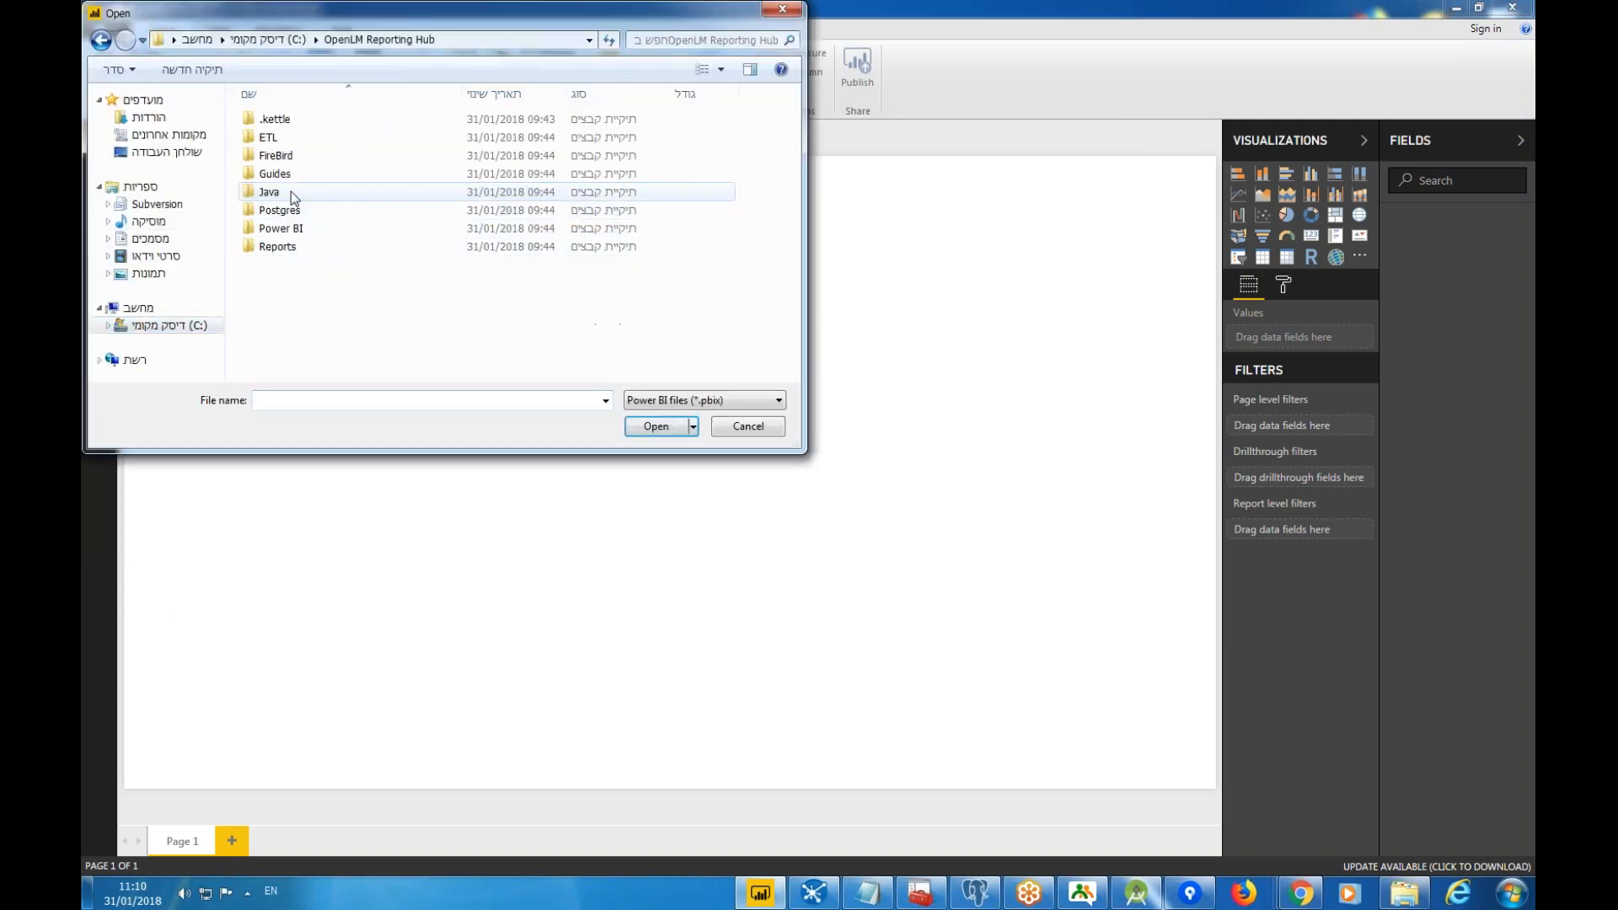
double_click(287, 246)
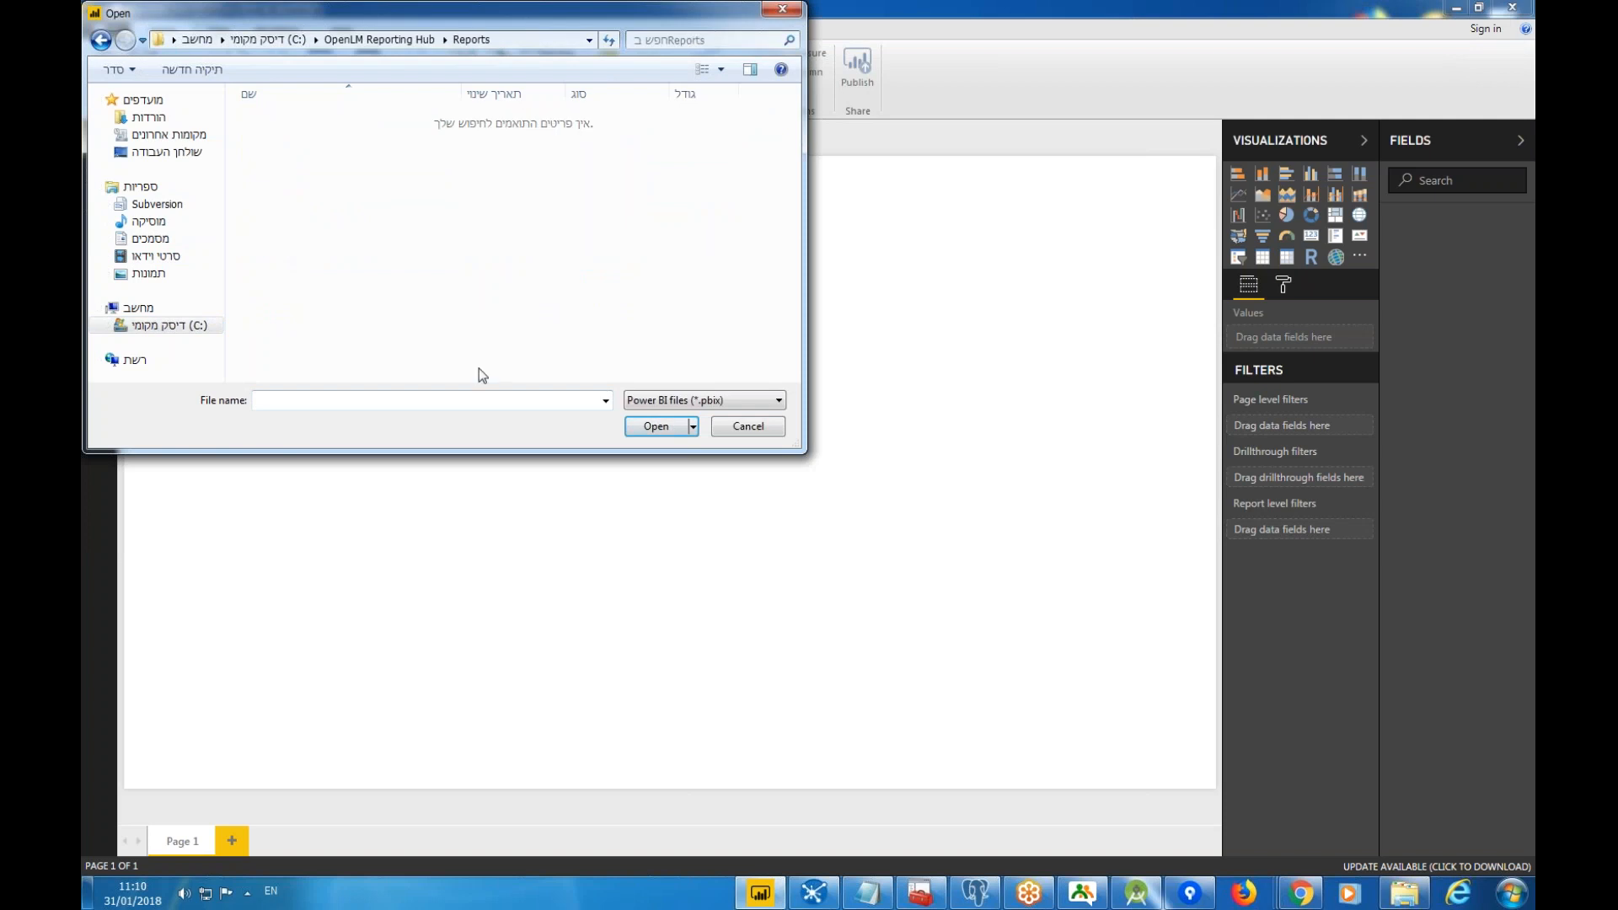
left_click(672, 399)
left_click(670, 445)
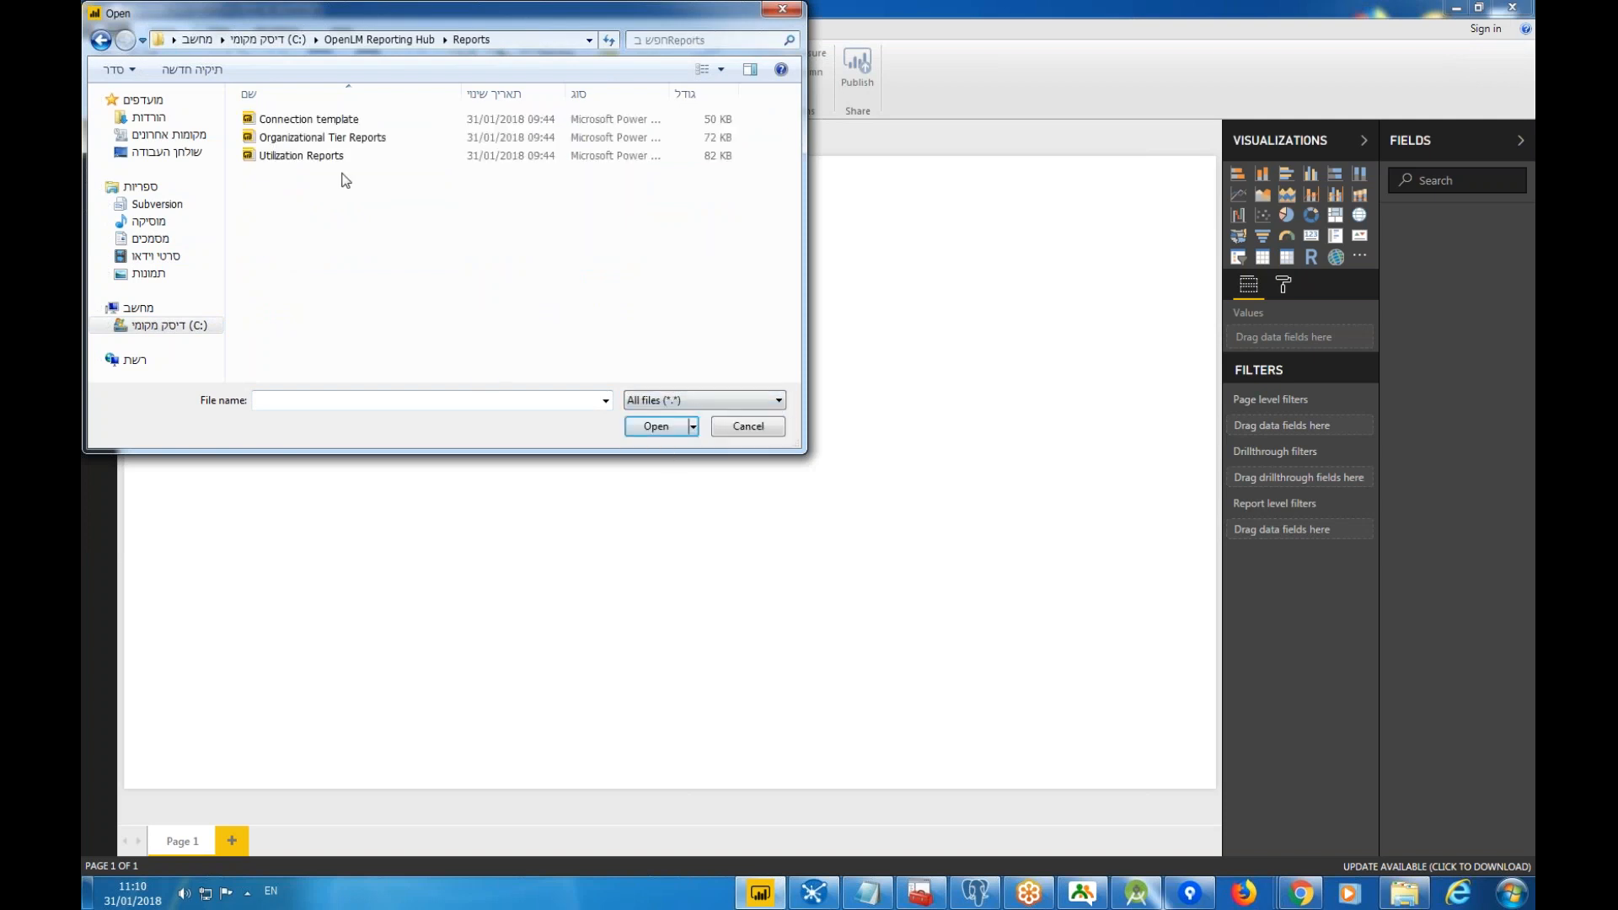
left_click(327, 121)
left_click(673, 427)
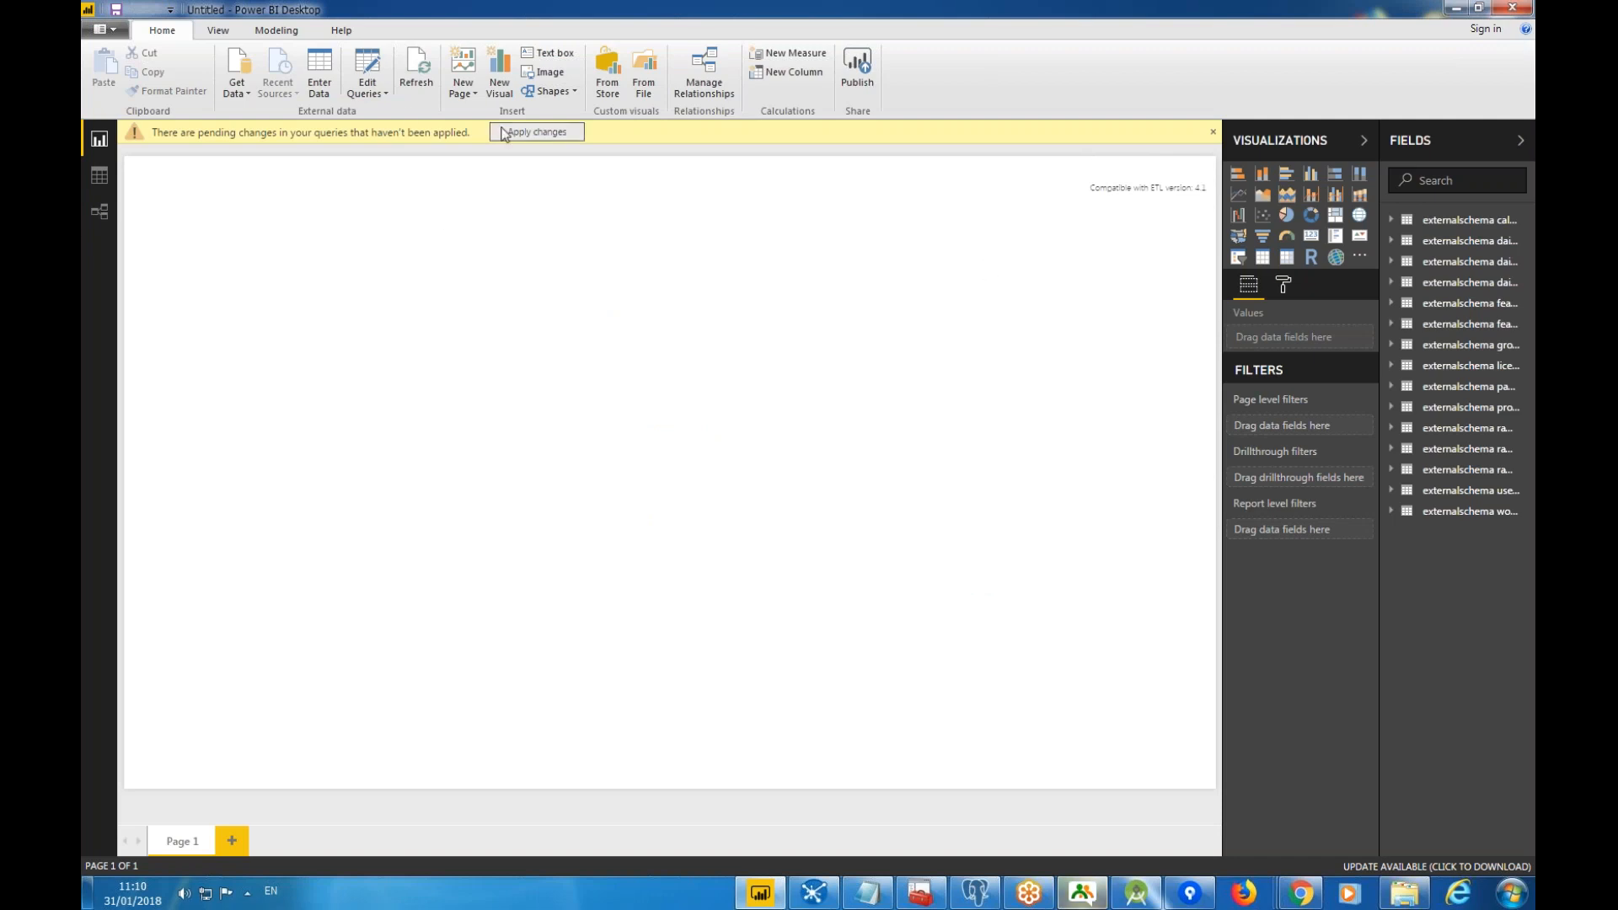
Change the PostgreSQL data source to server localhost and database DB.
left_click(385, 92)
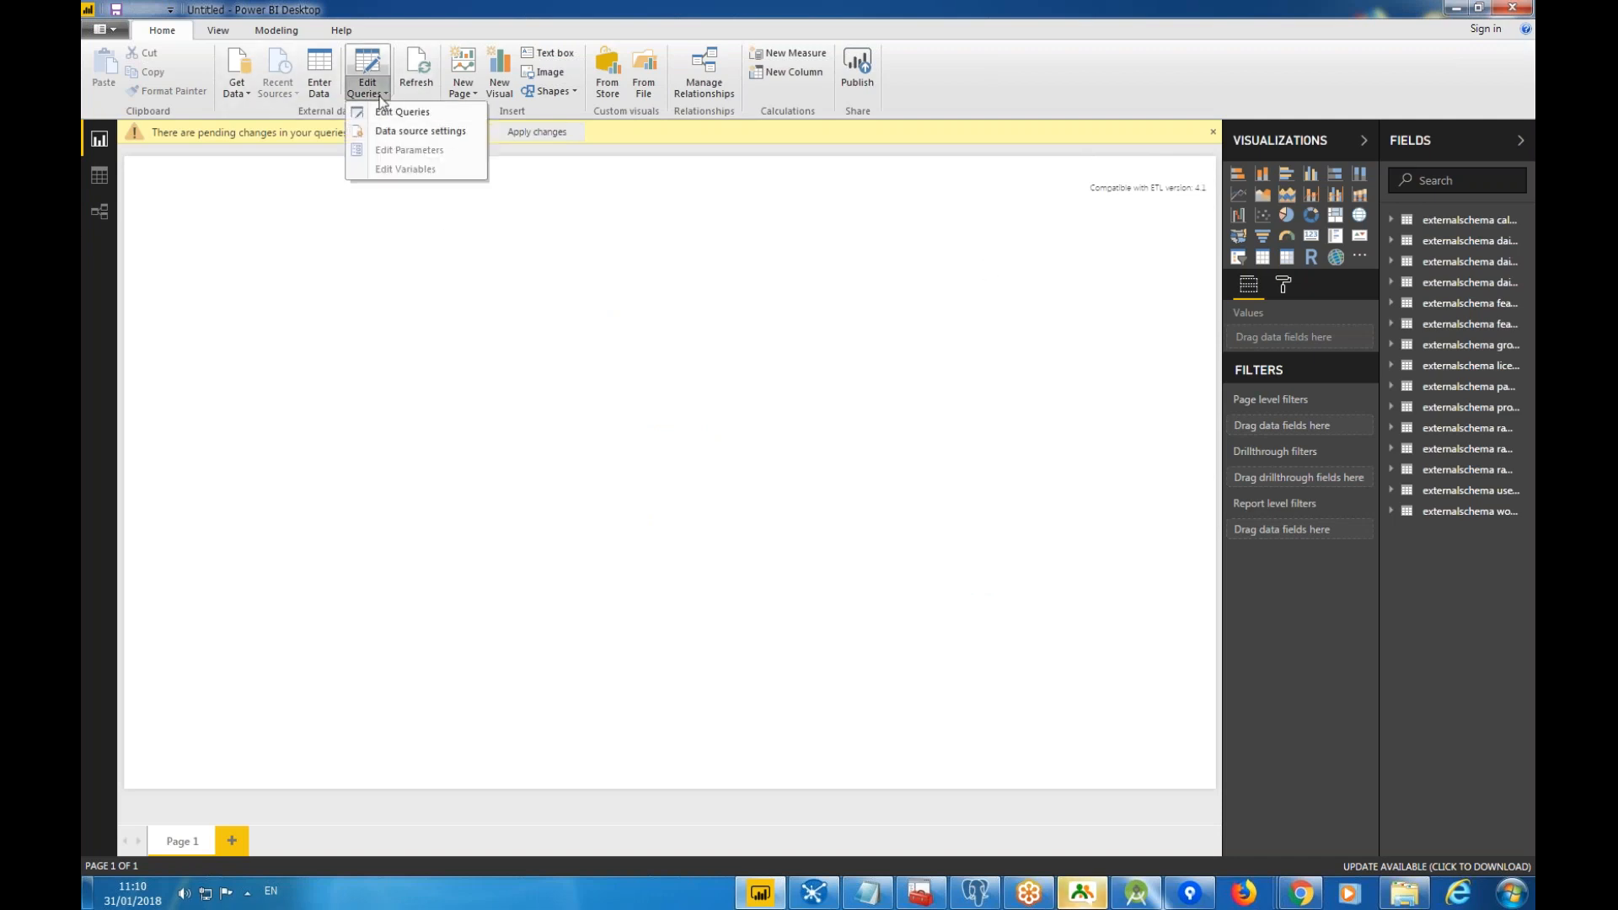
left_click(383, 133)
left_click(530, 619)
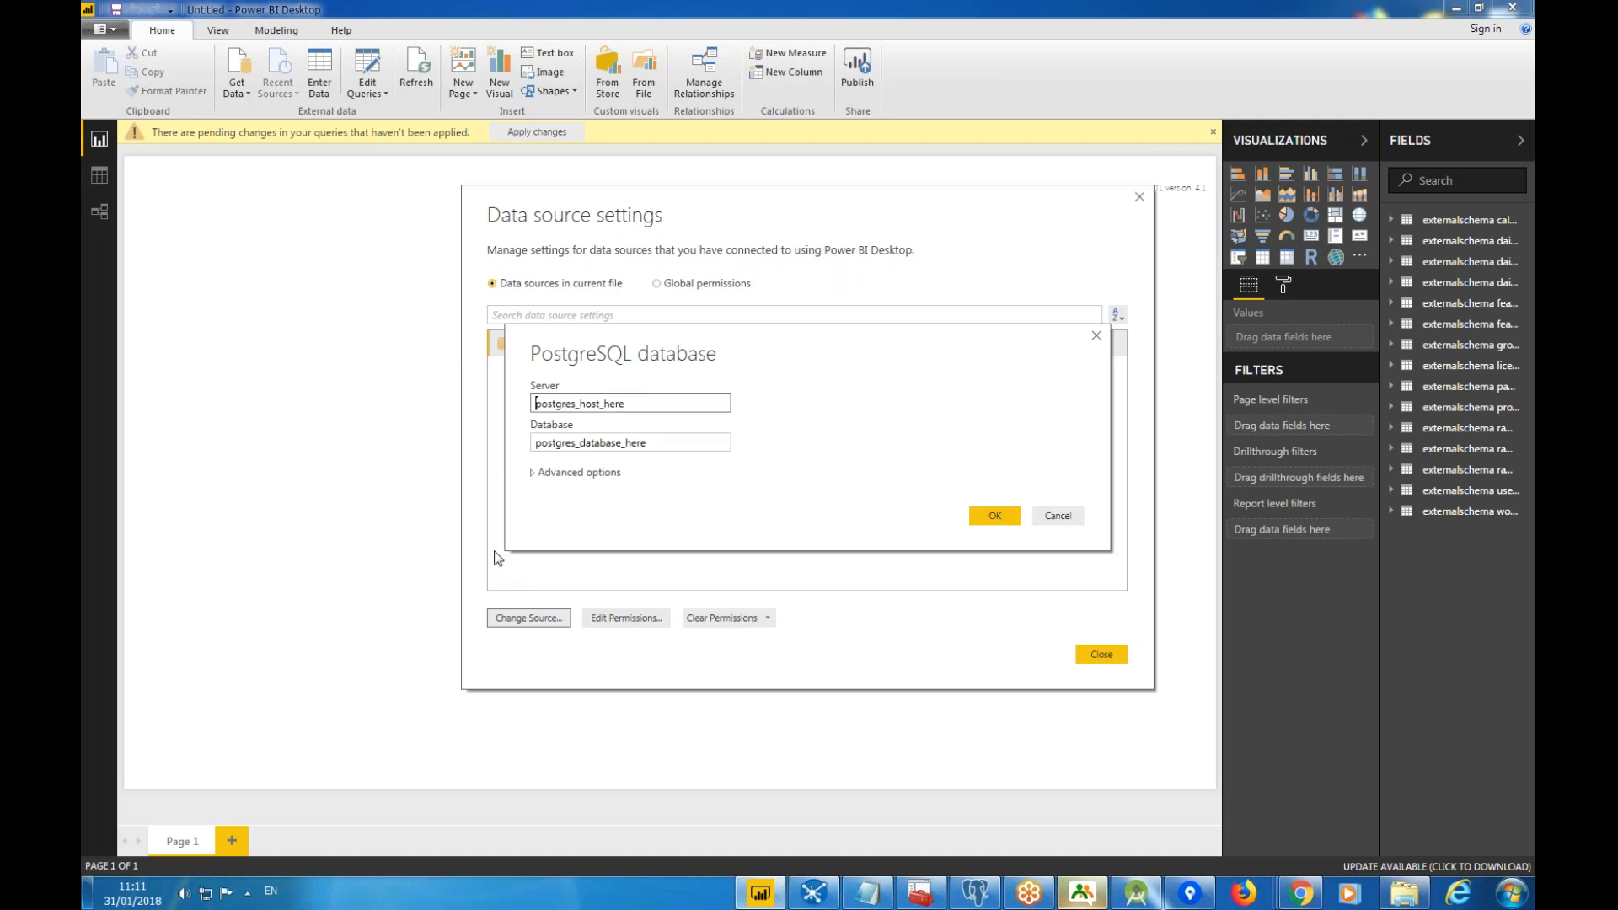
left_click_drag(628, 403, 524, 403)
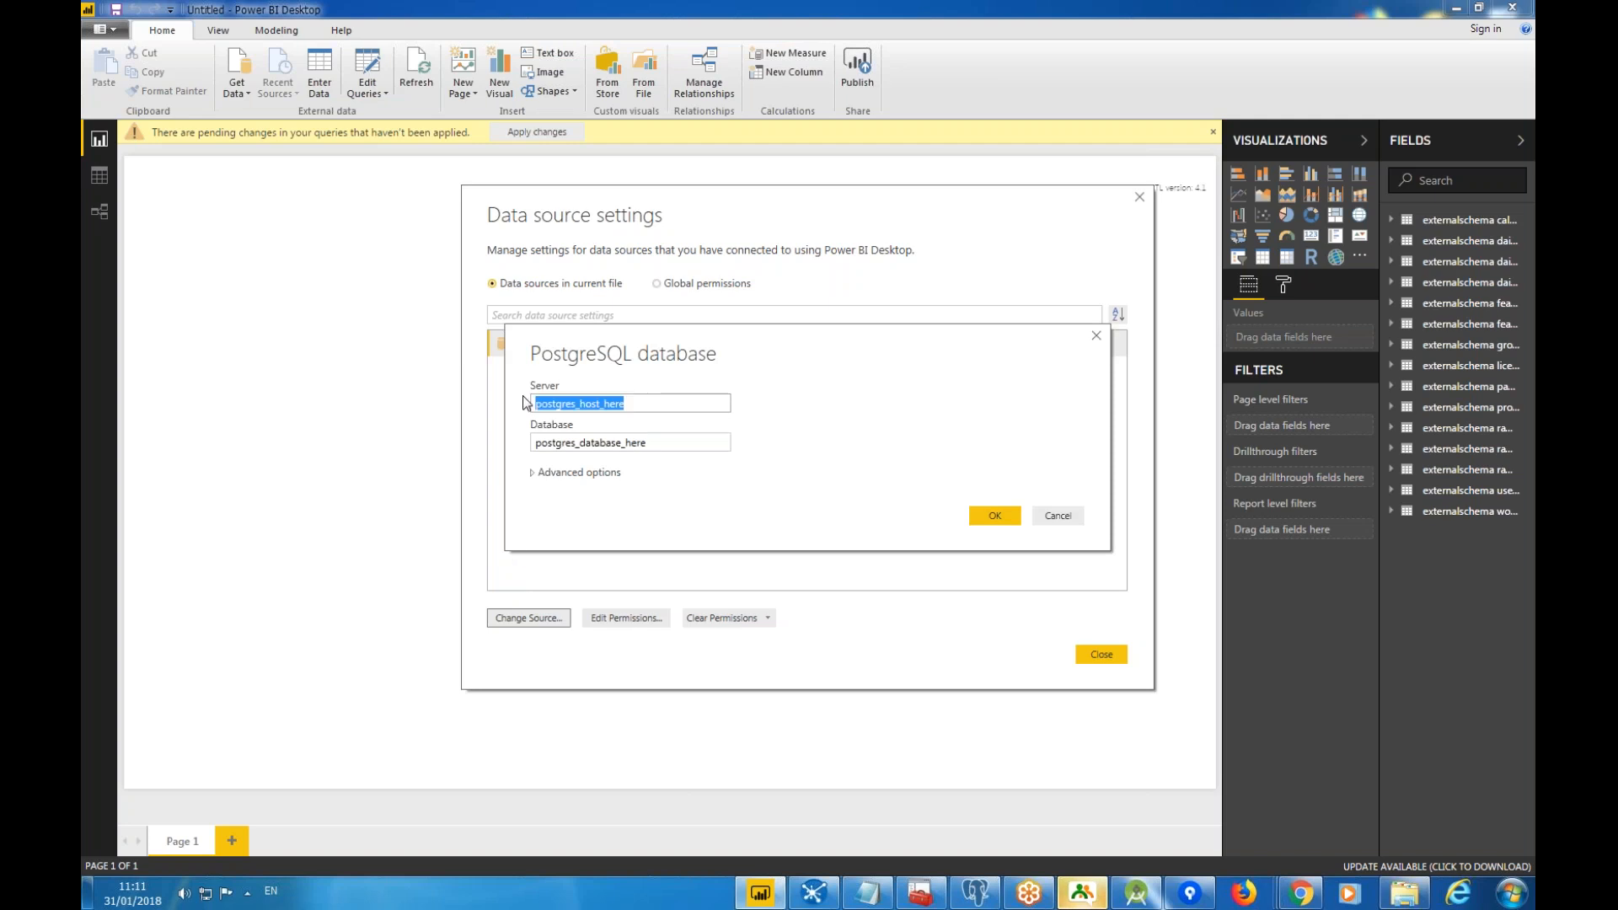
type("localhost")
left_click_drag(647, 444, 528, 453)
type("DB")
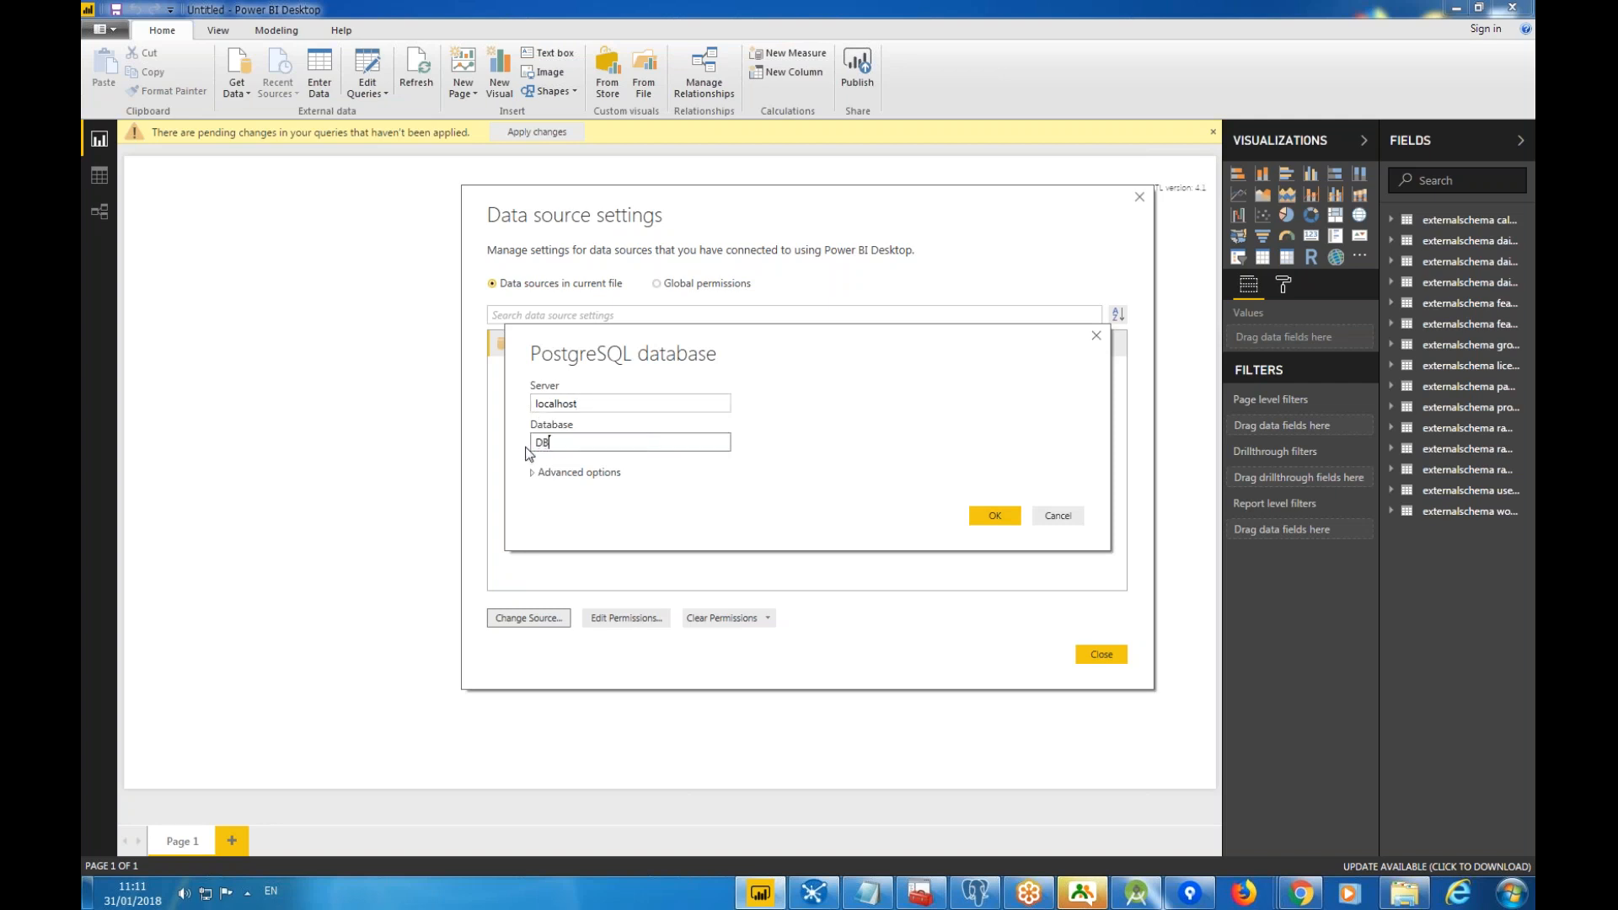
left_click(976, 519)
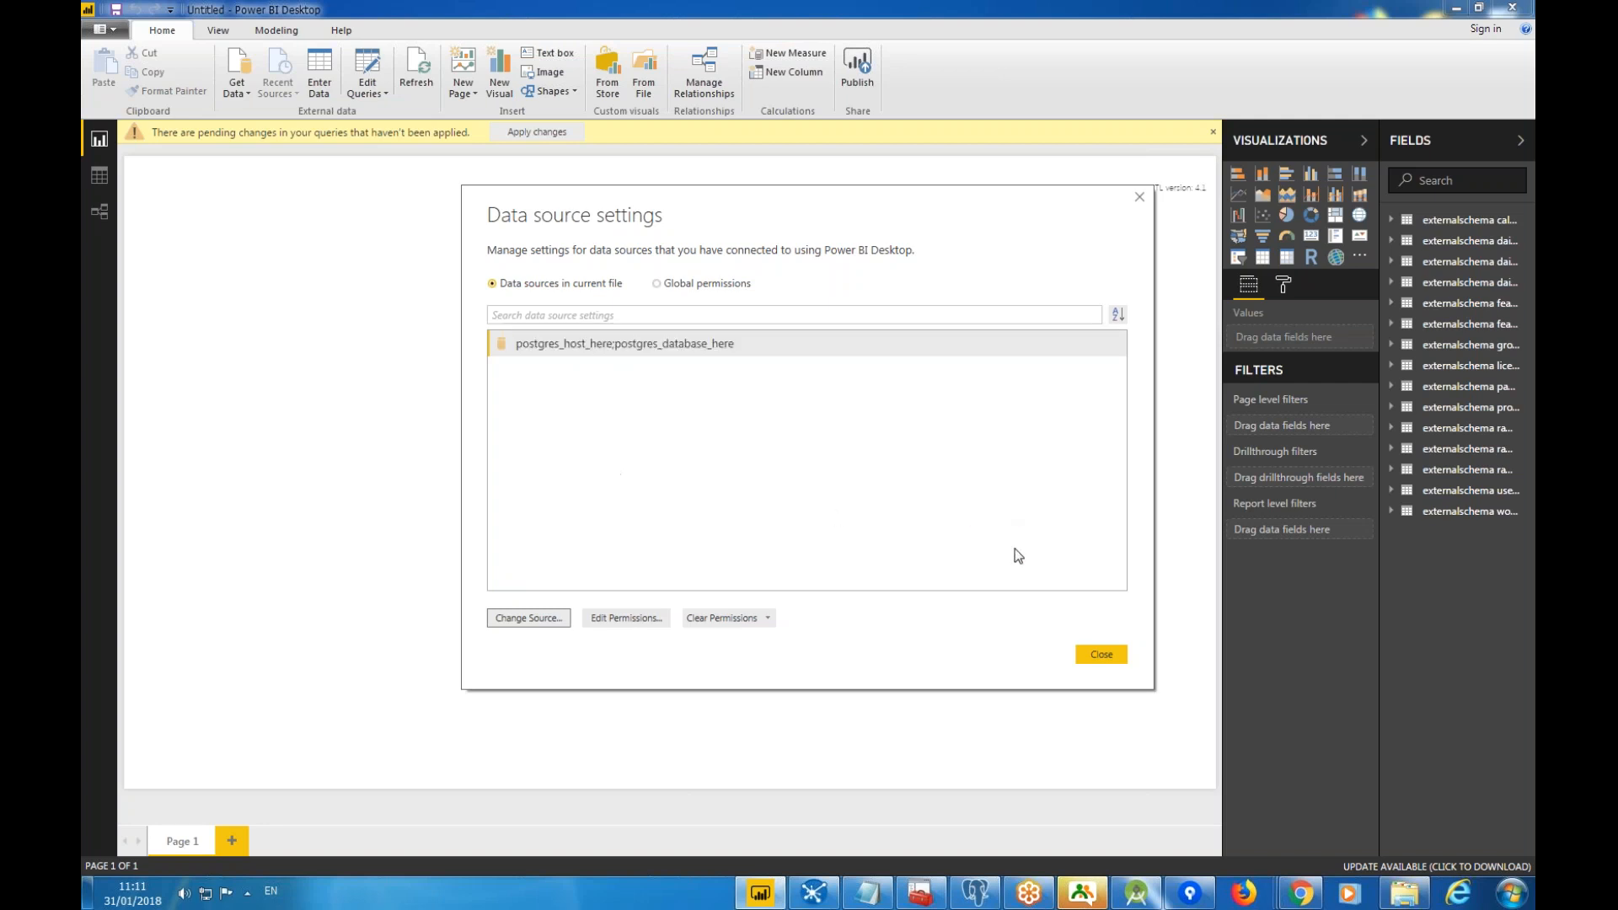
Save the database user name and password in the localhost;DB source's permissions.
left_click(631, 620)
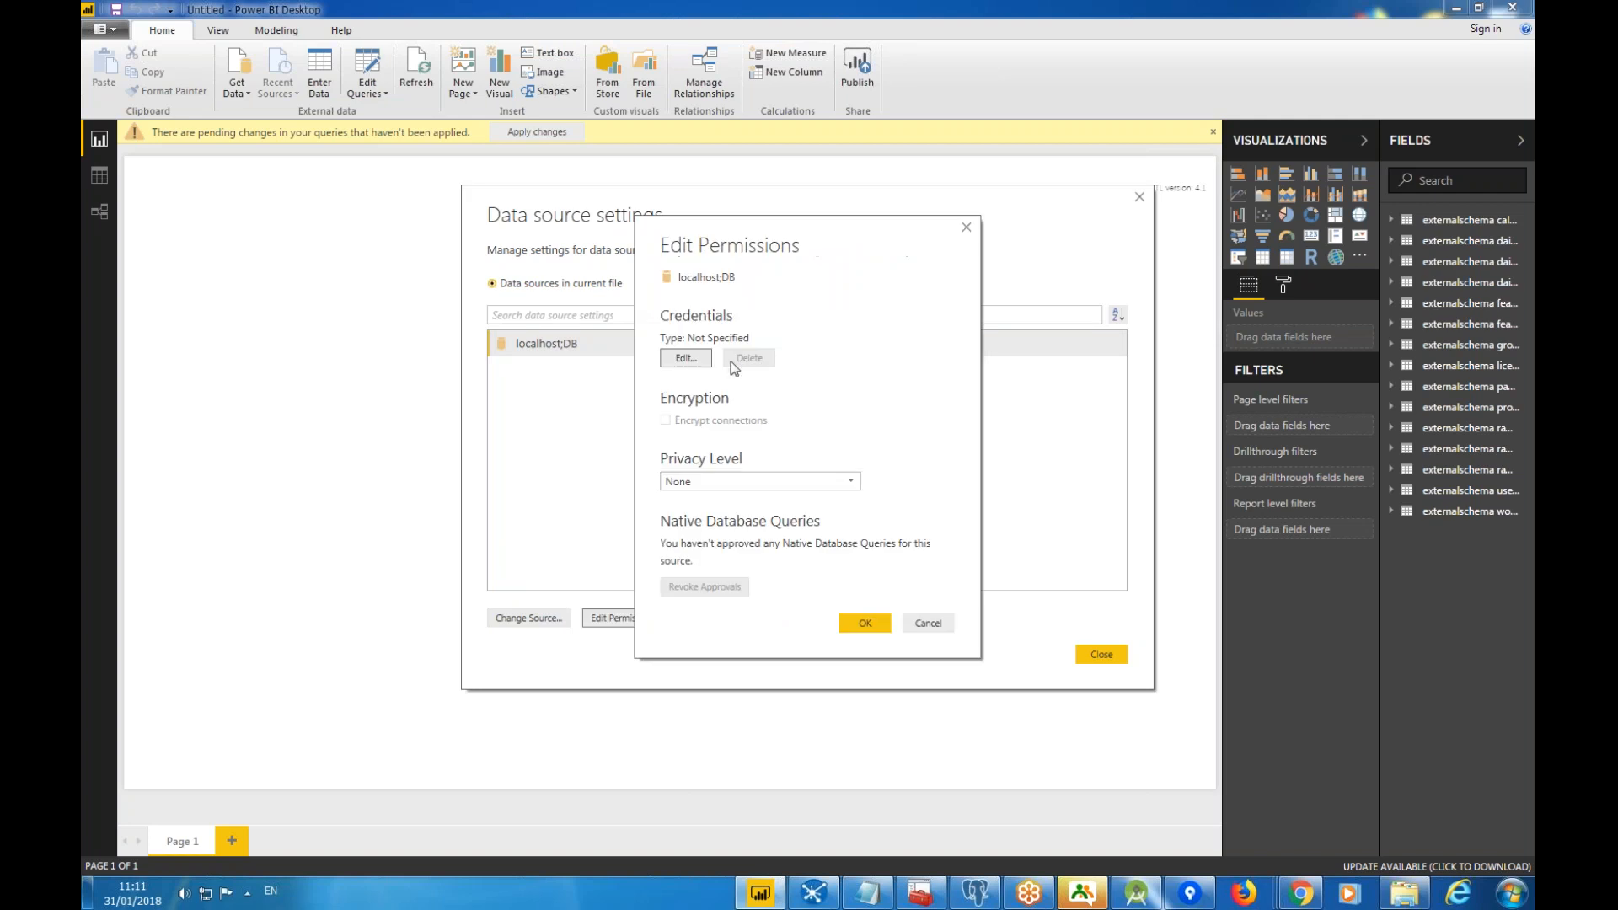
left_click(686, 359)
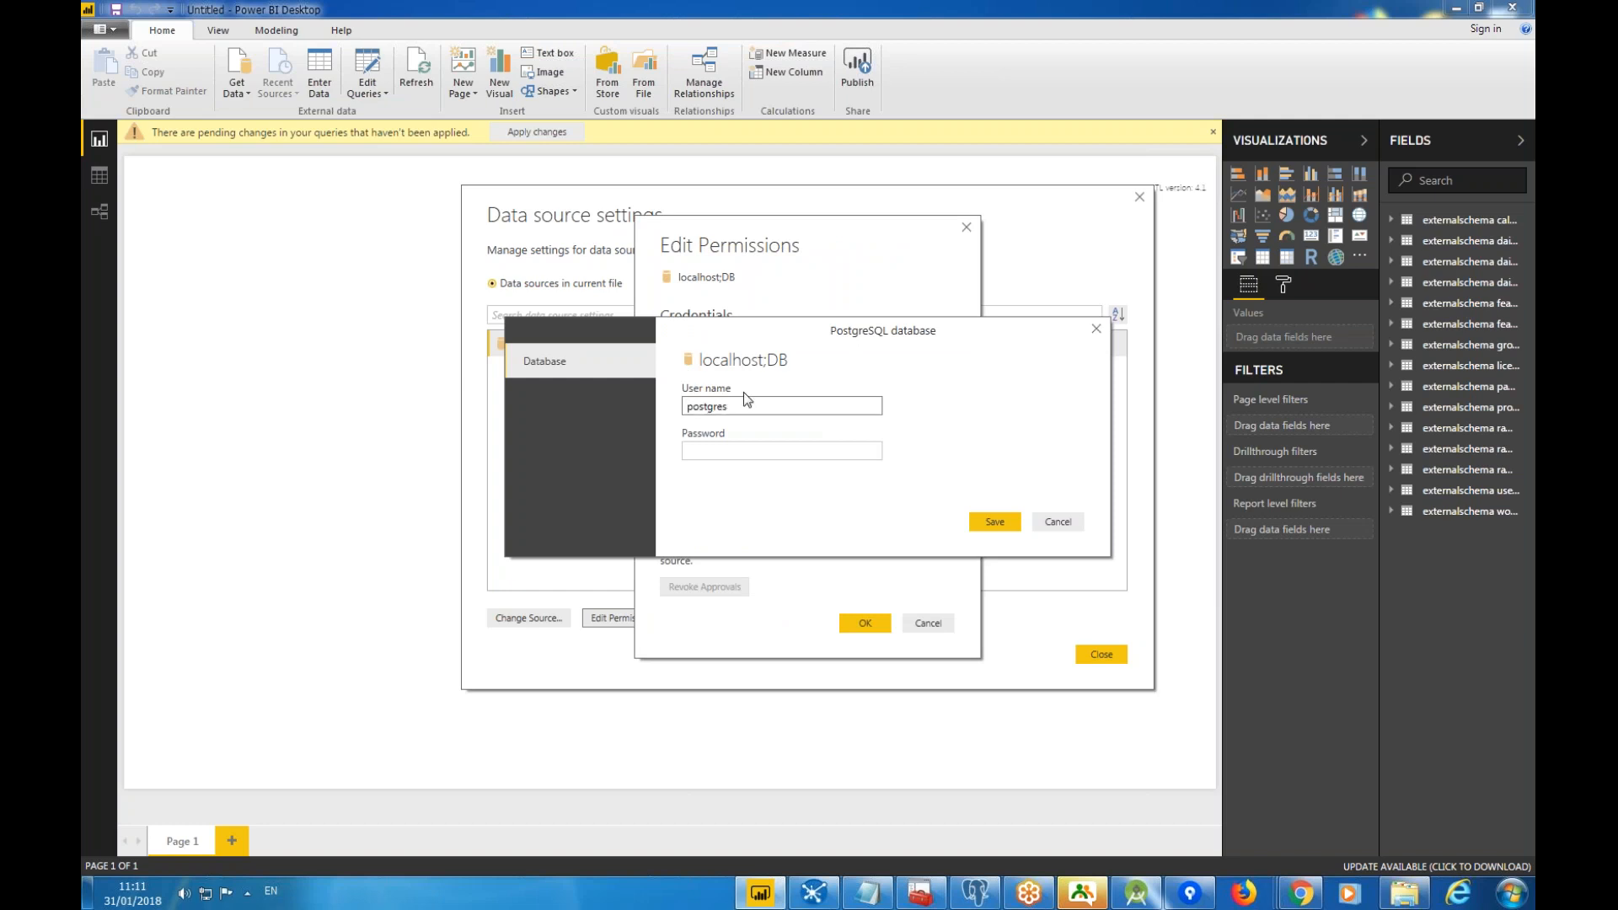
left_click_drag(852, 404, 679, 407)
left_click(733, 451)
left_click(995, 522)
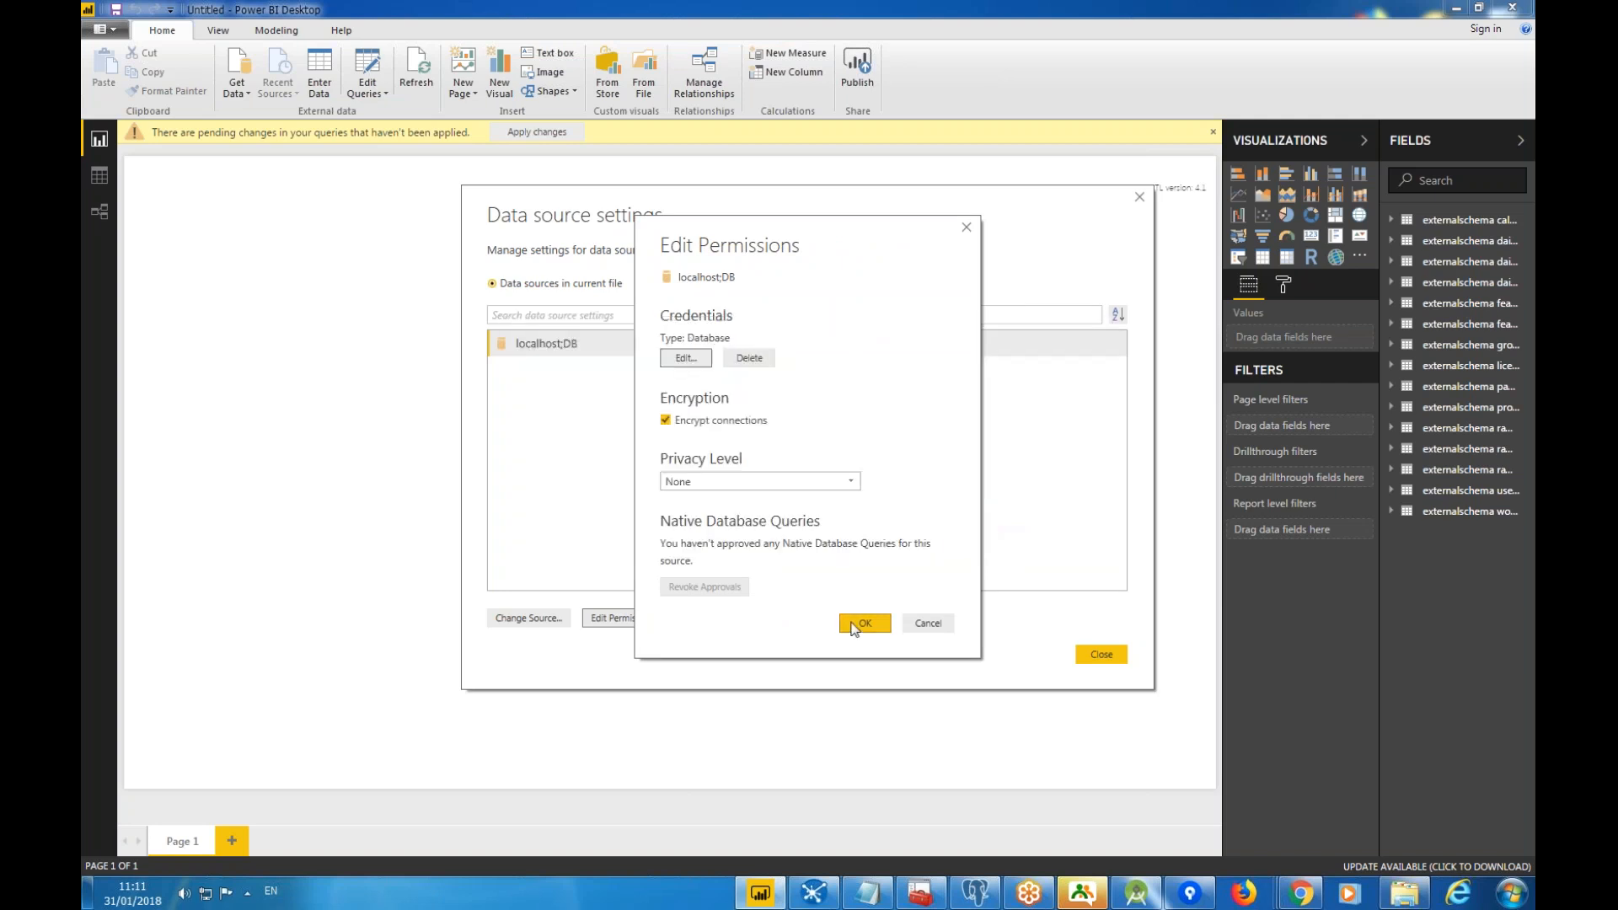
left_click(853, 624)
left_click(1102, 659)
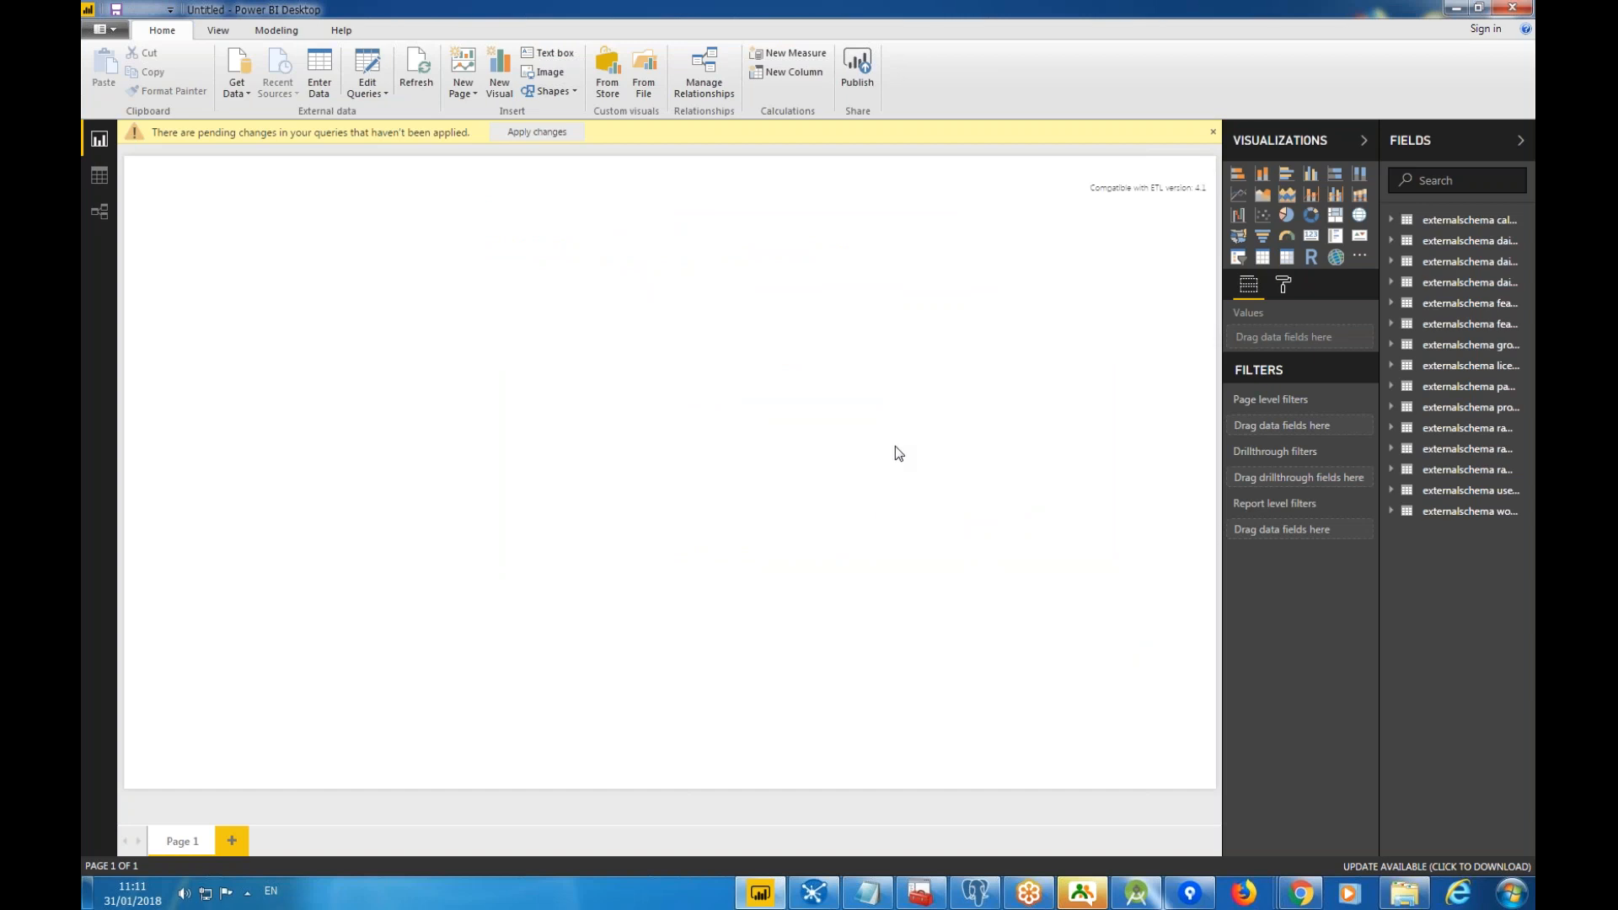
Apply the pending query changes and accept the Encryption Support prompt to load the tables.
left_click(544, 133)
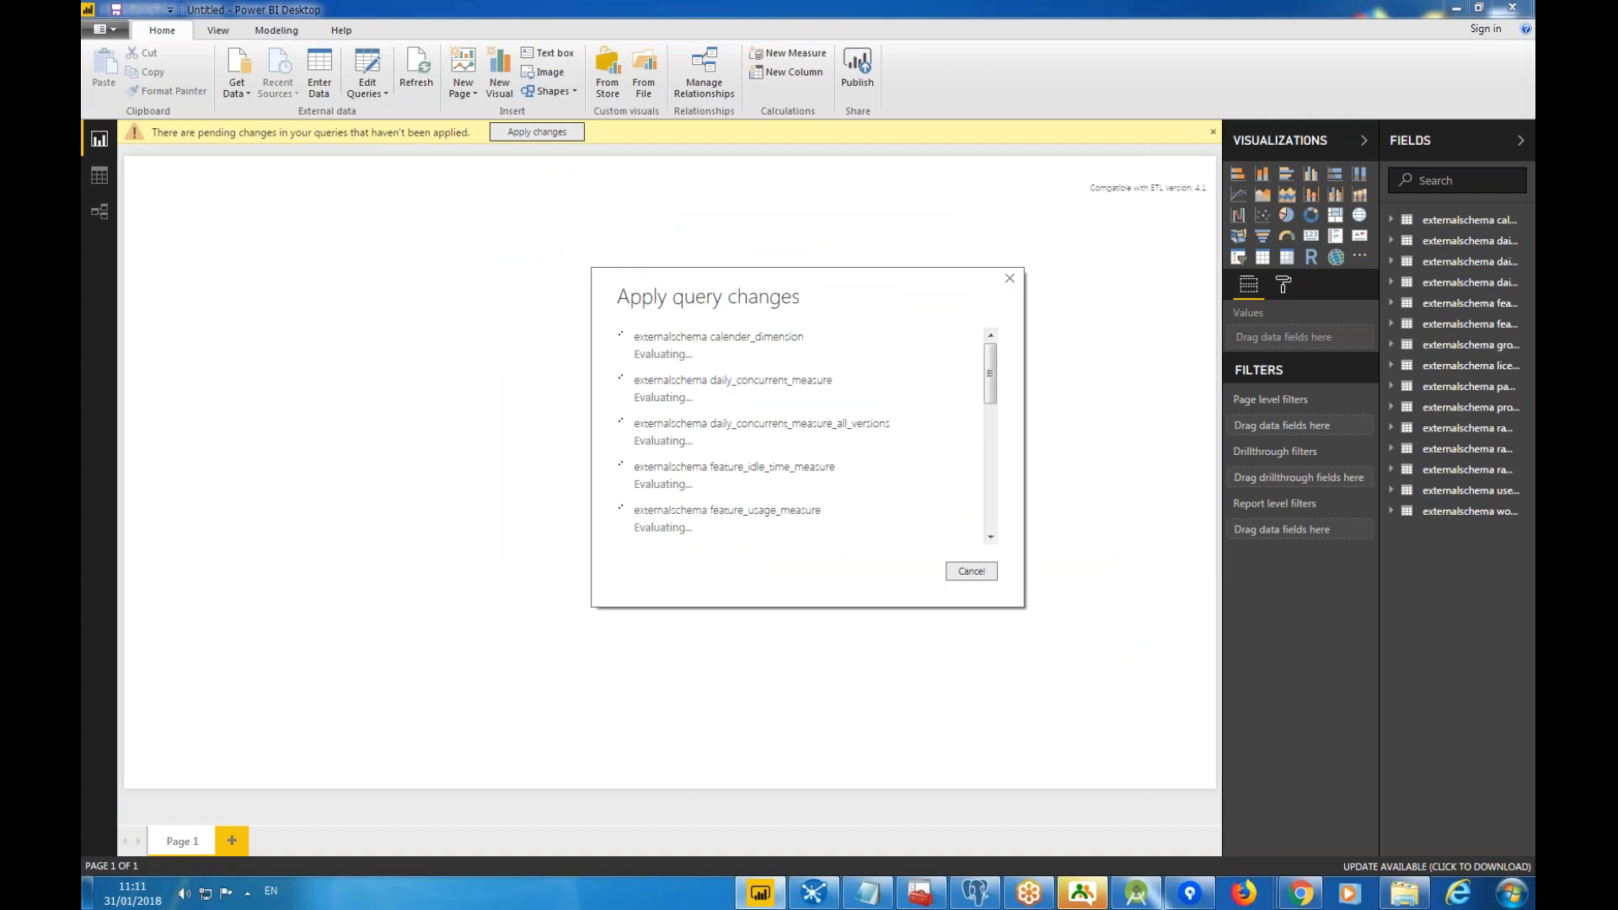
left_click(901, 493)
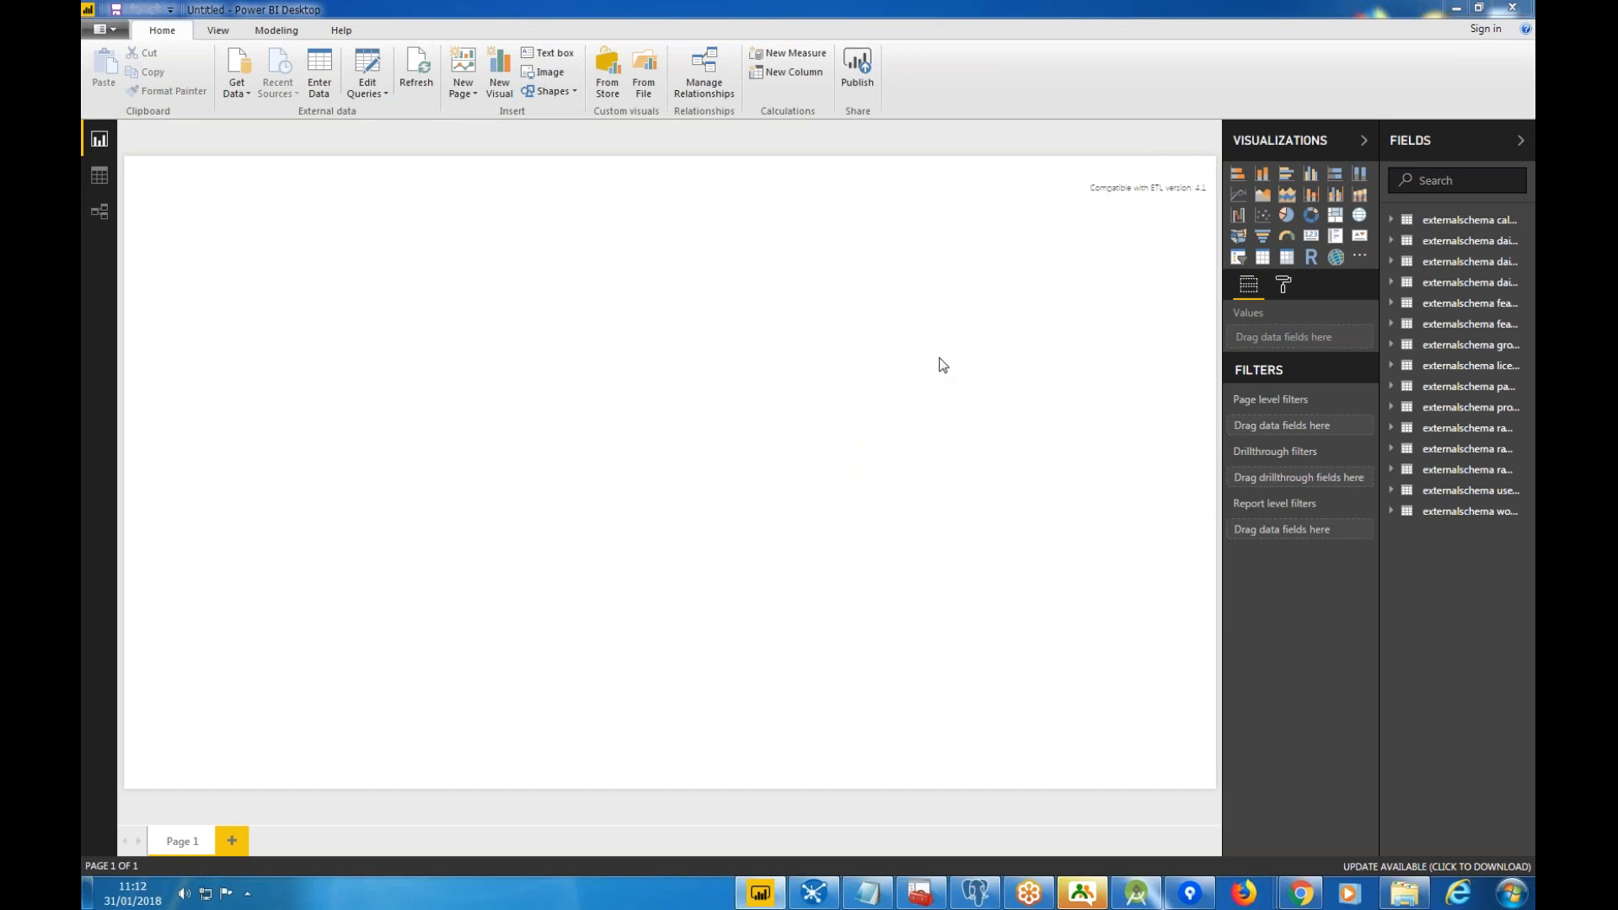
Widen the Fields pane and briefly expand license_dimension and group_dimension to inspect their fields.
left_click_drag(1377, 260, 1180, 268)
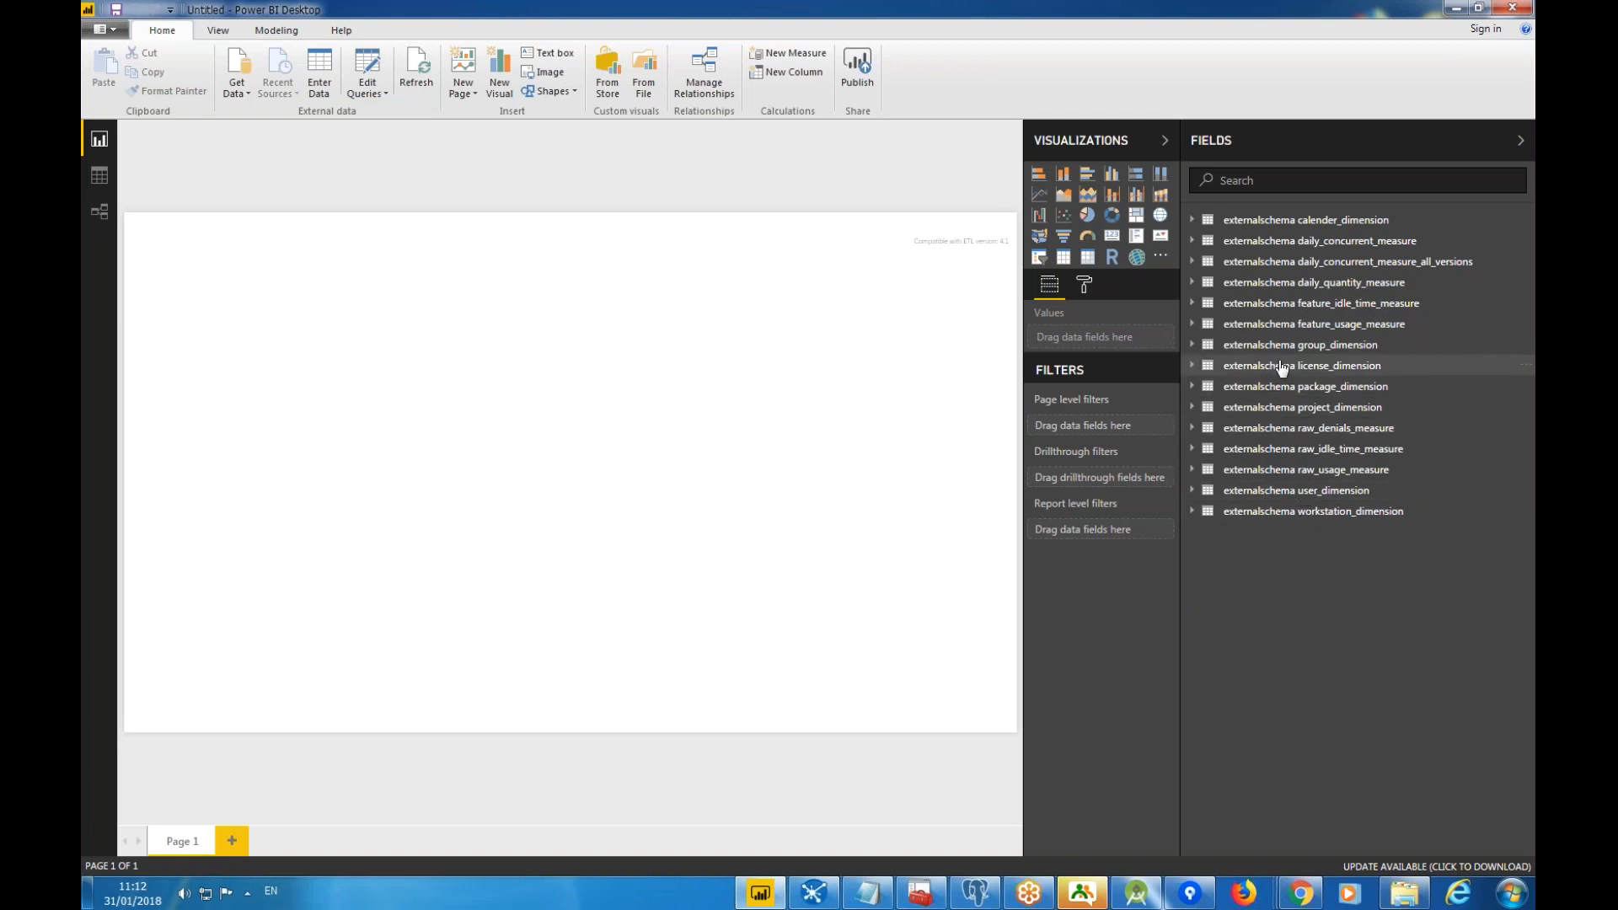
left_click(1193, 368)
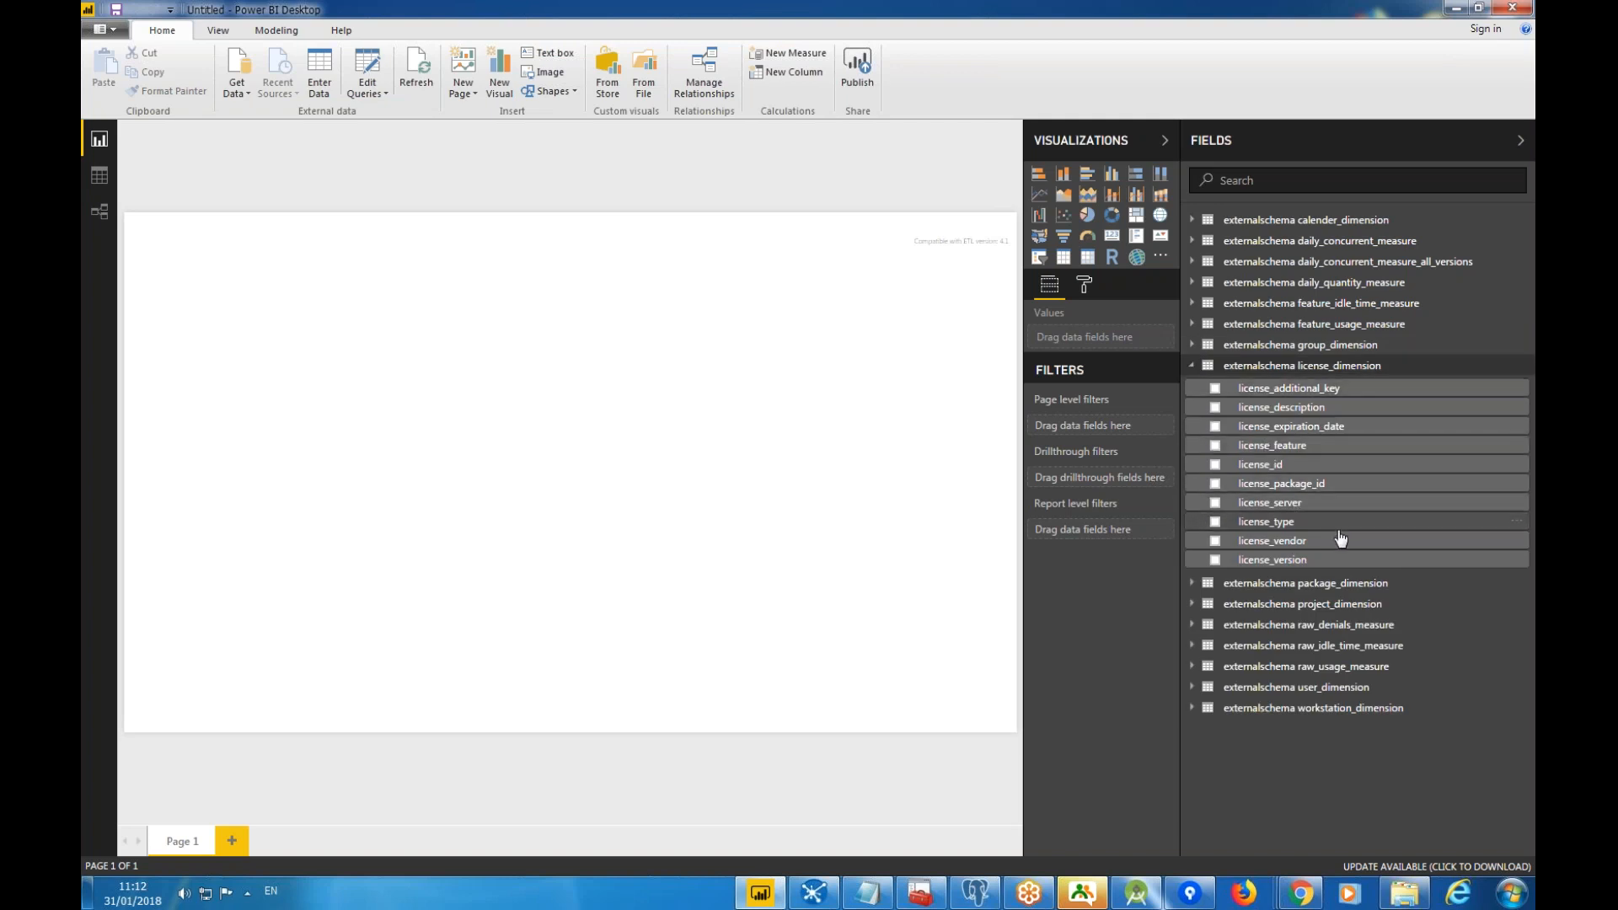
left_click(1192, 345)
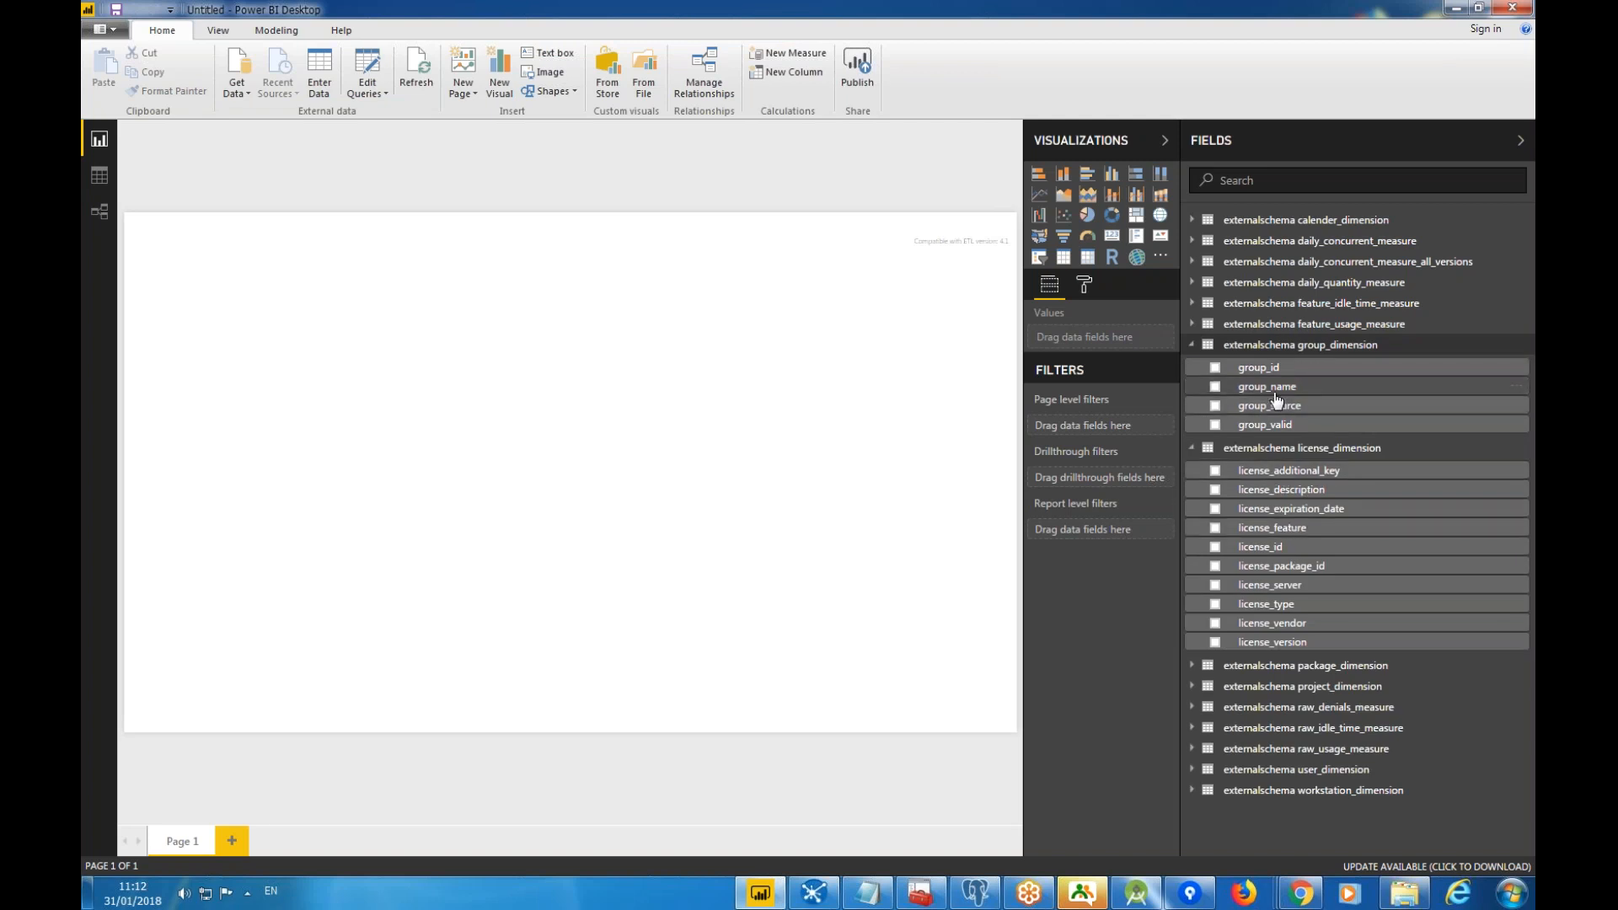
left_click(1191, 345)
left_click(1192, 367)
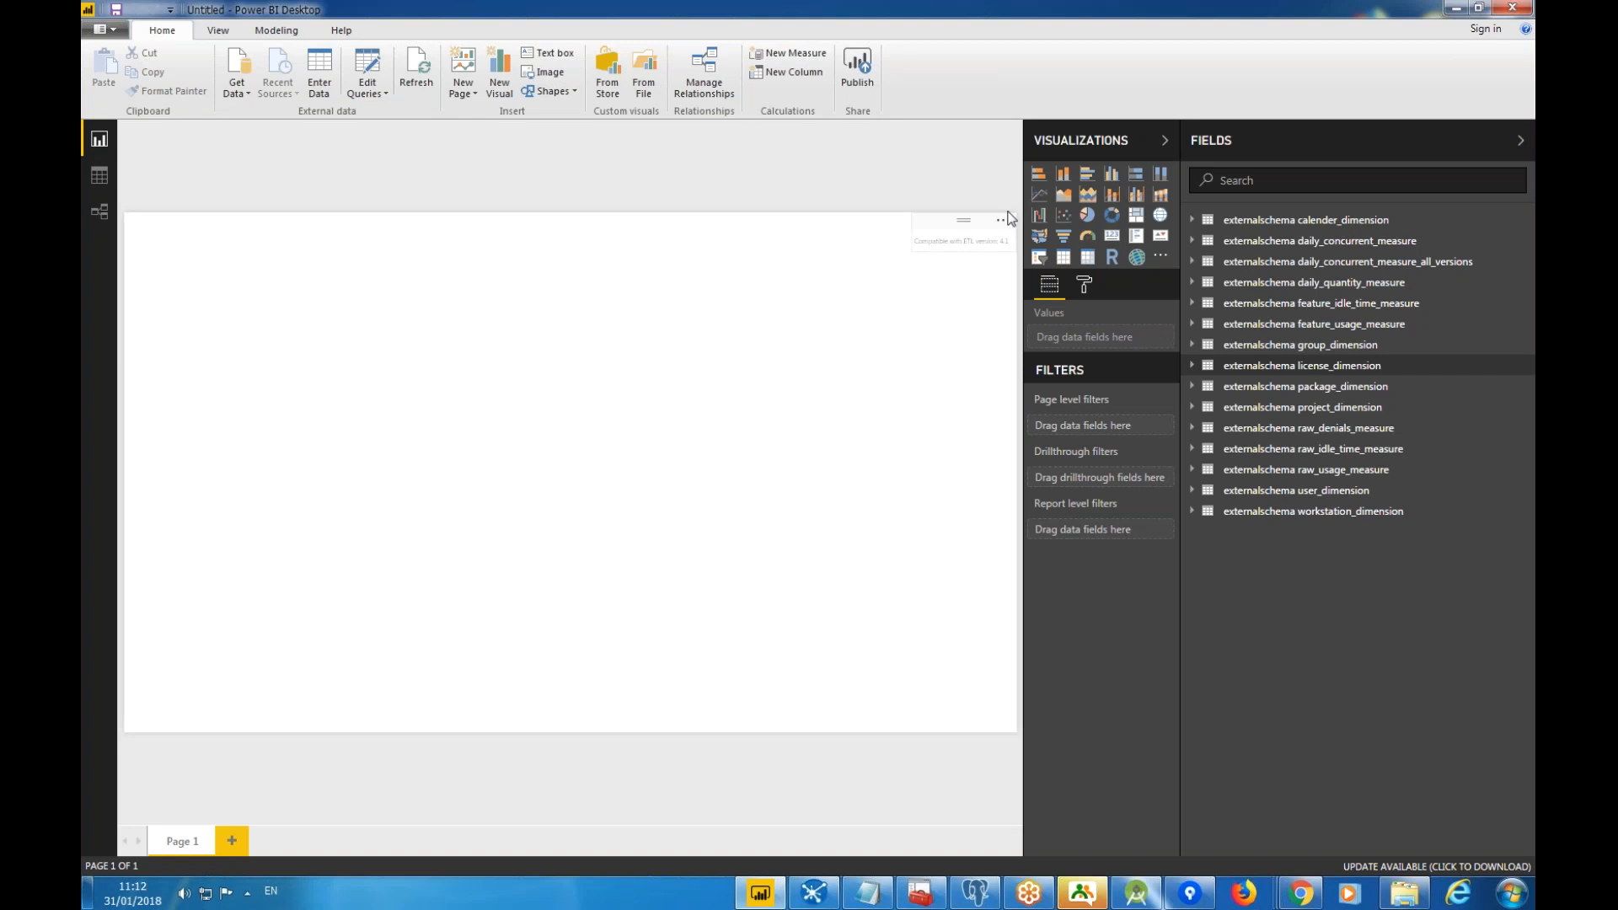
Add a wide column chart of usage_time by user_name, sorted by usage_time.
left_click(1063, 173)
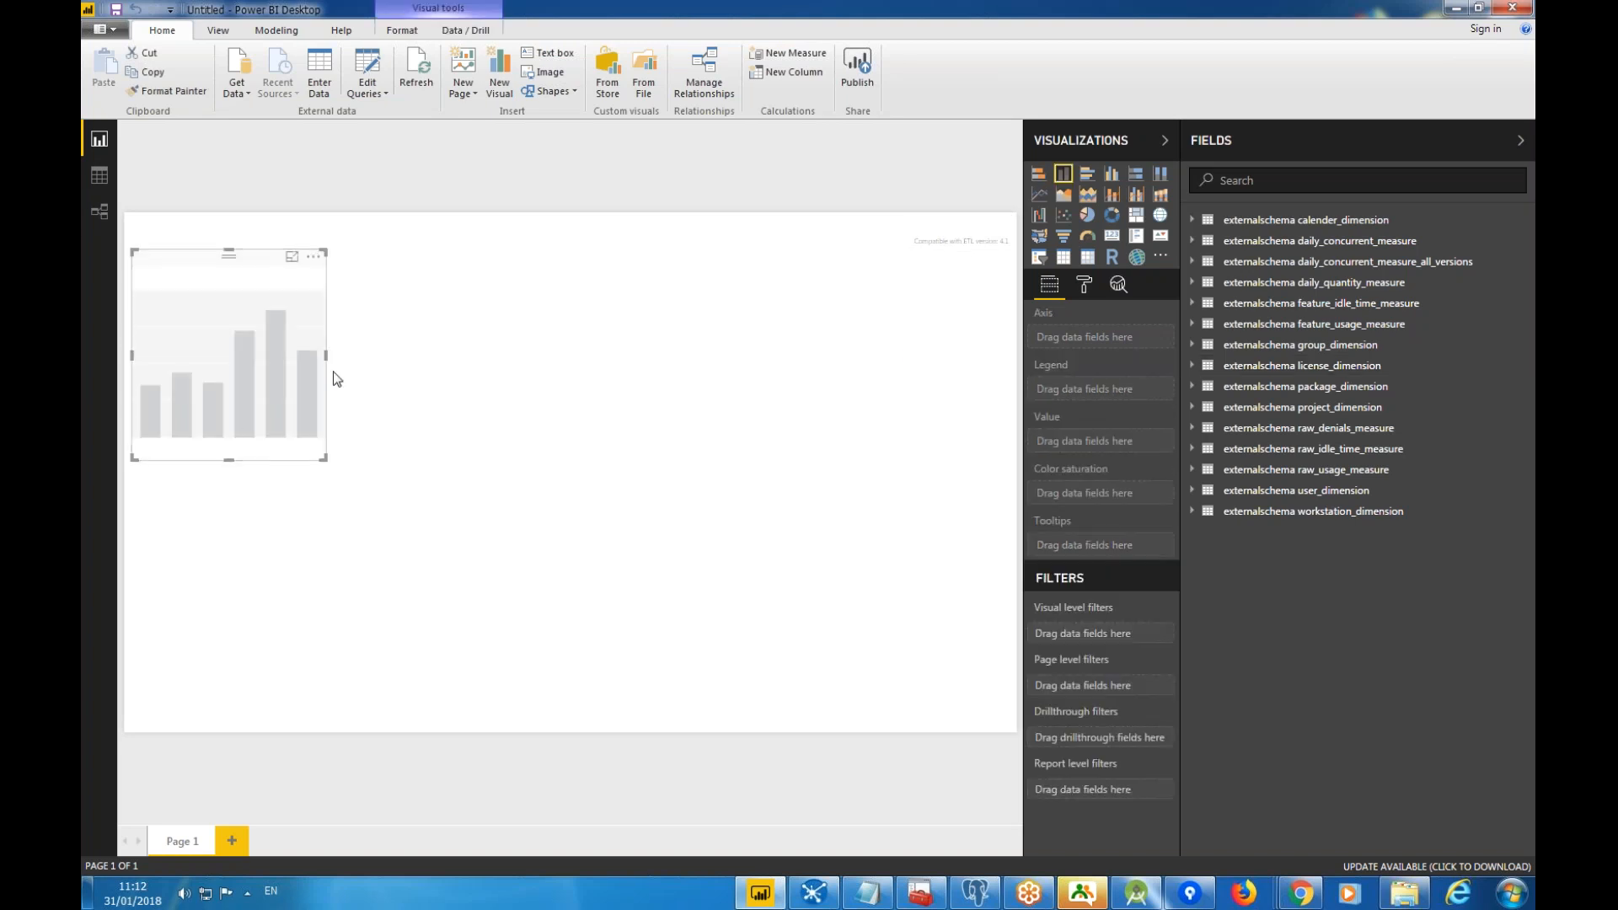
left_click_drag(326, 355, 764, 364)
left_click(767, 369)
left_click(1192, 490)
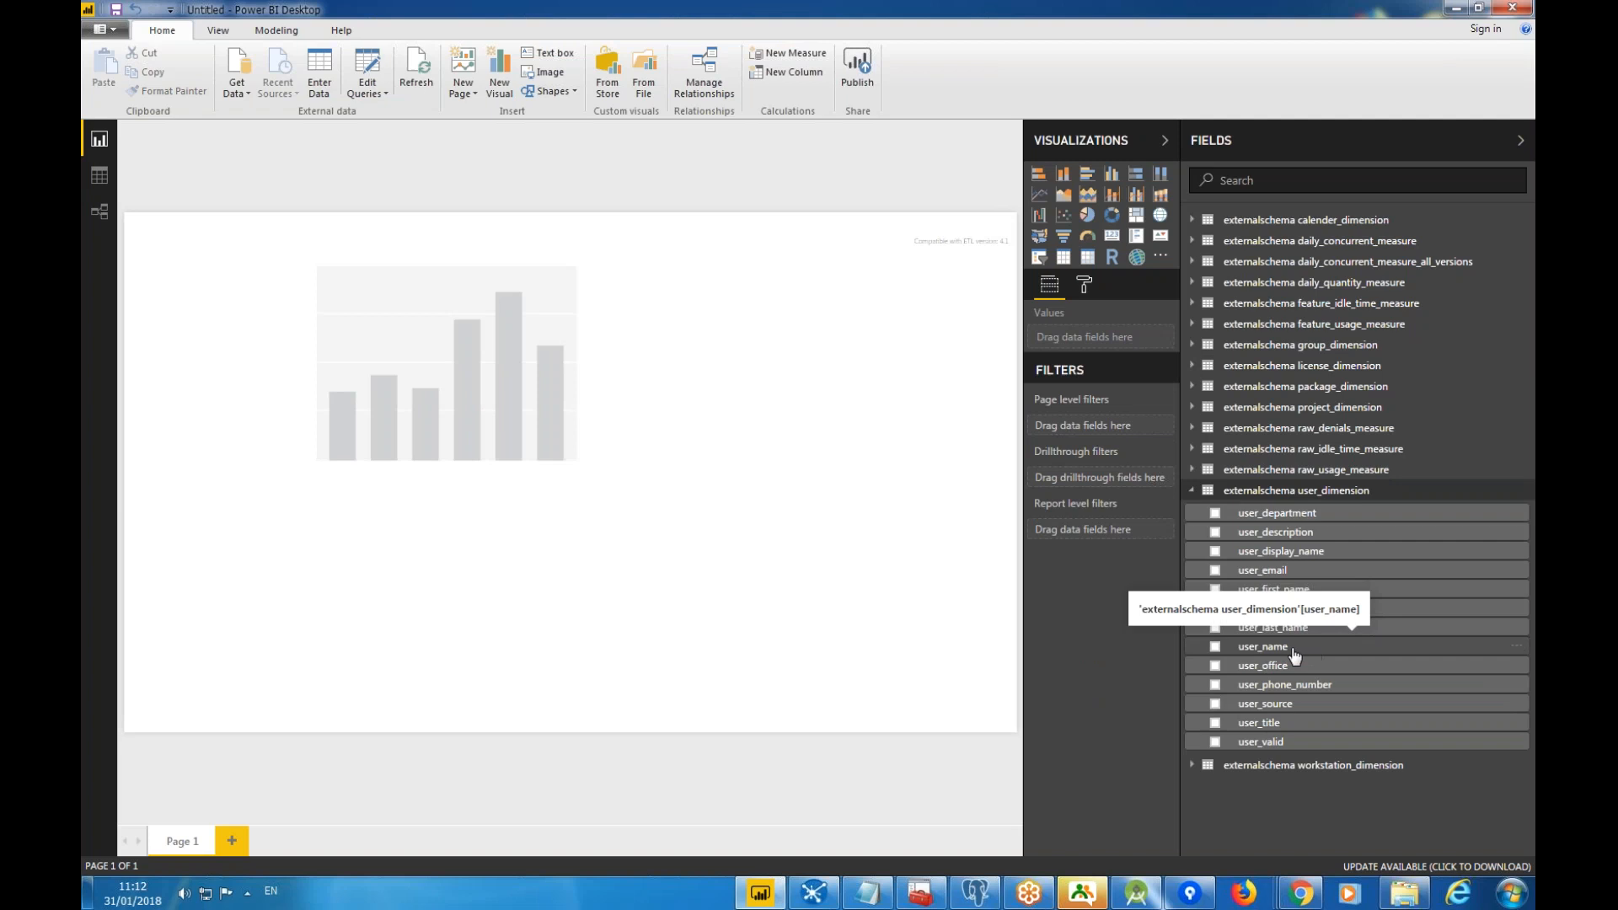
left_click_drag(1294, 655, 534, 435)
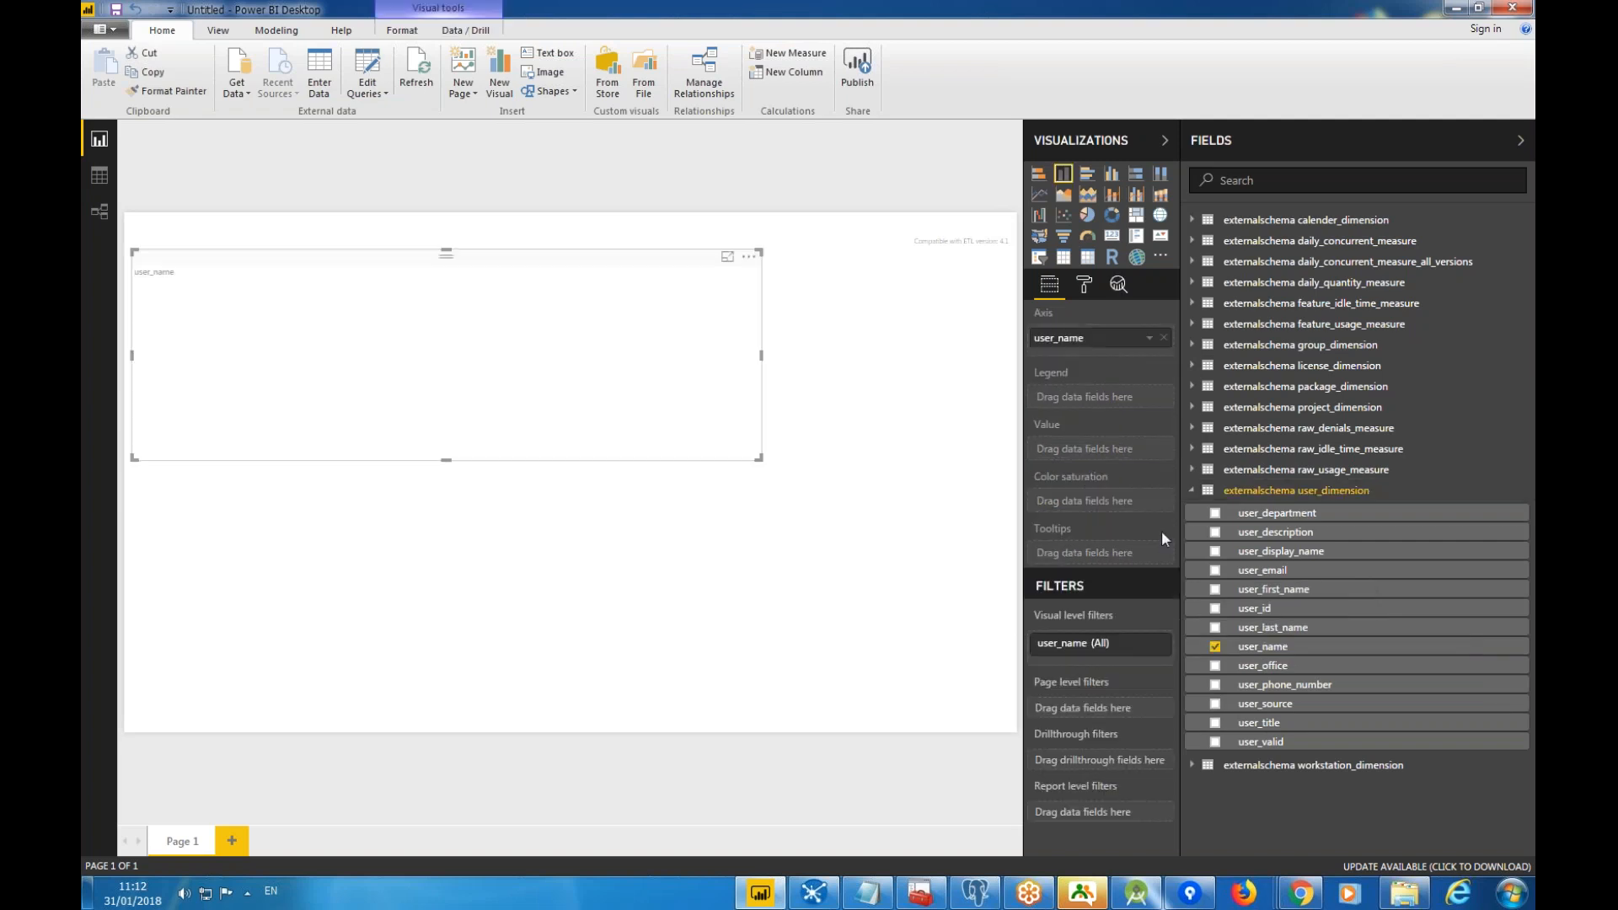
left_click(1193, 472)
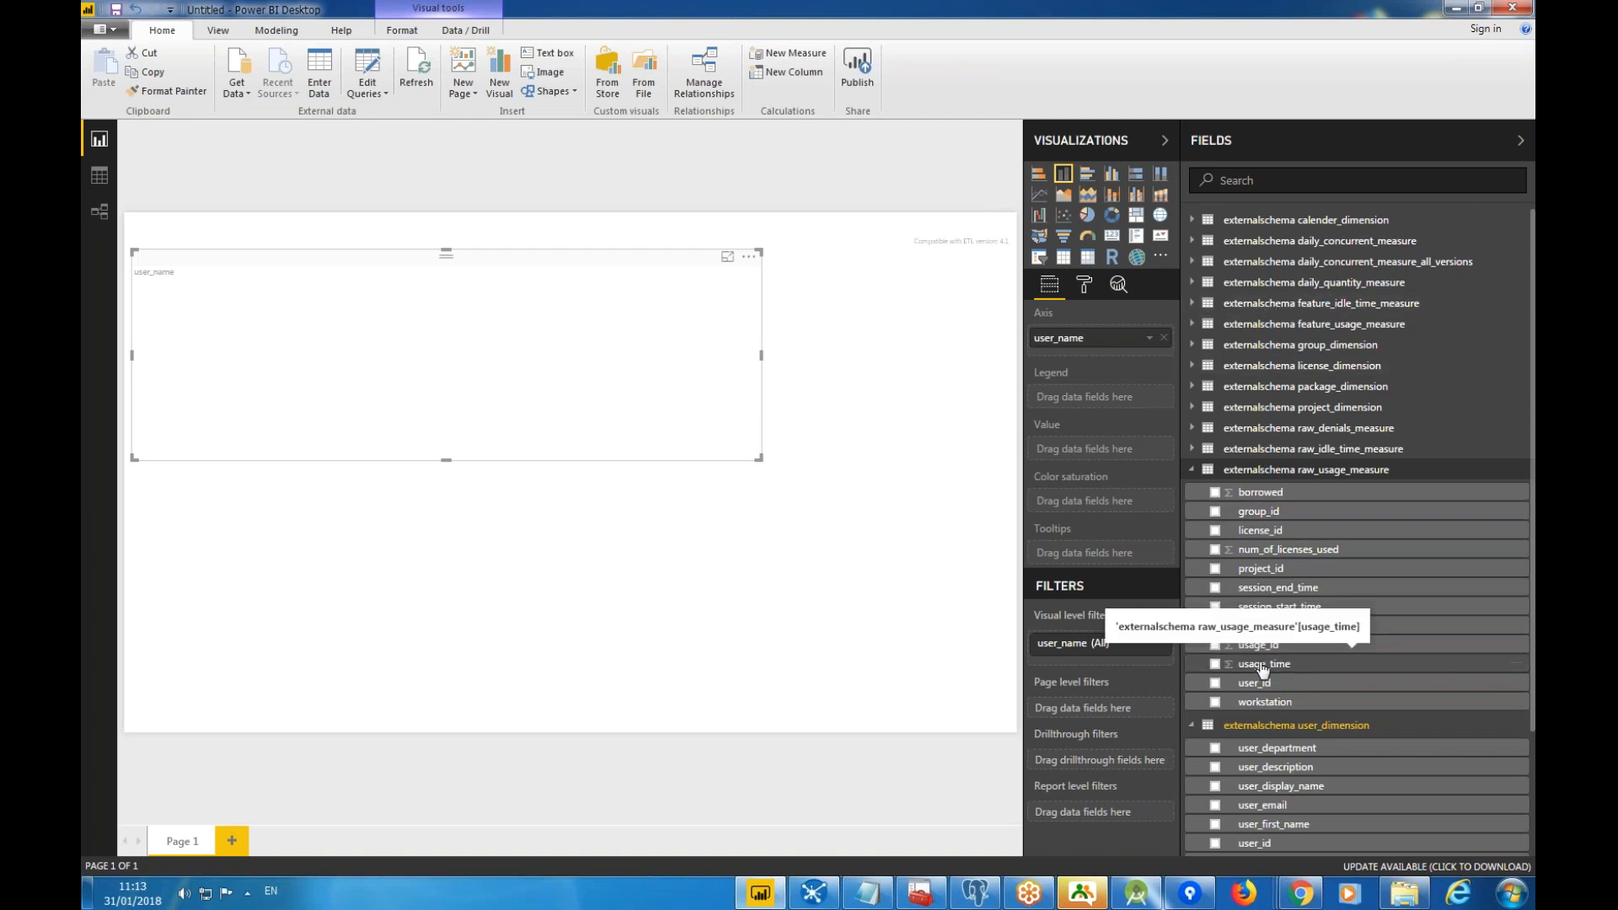
left_click_drag(1275, 670, 557, 396)
left_click(748, 256)
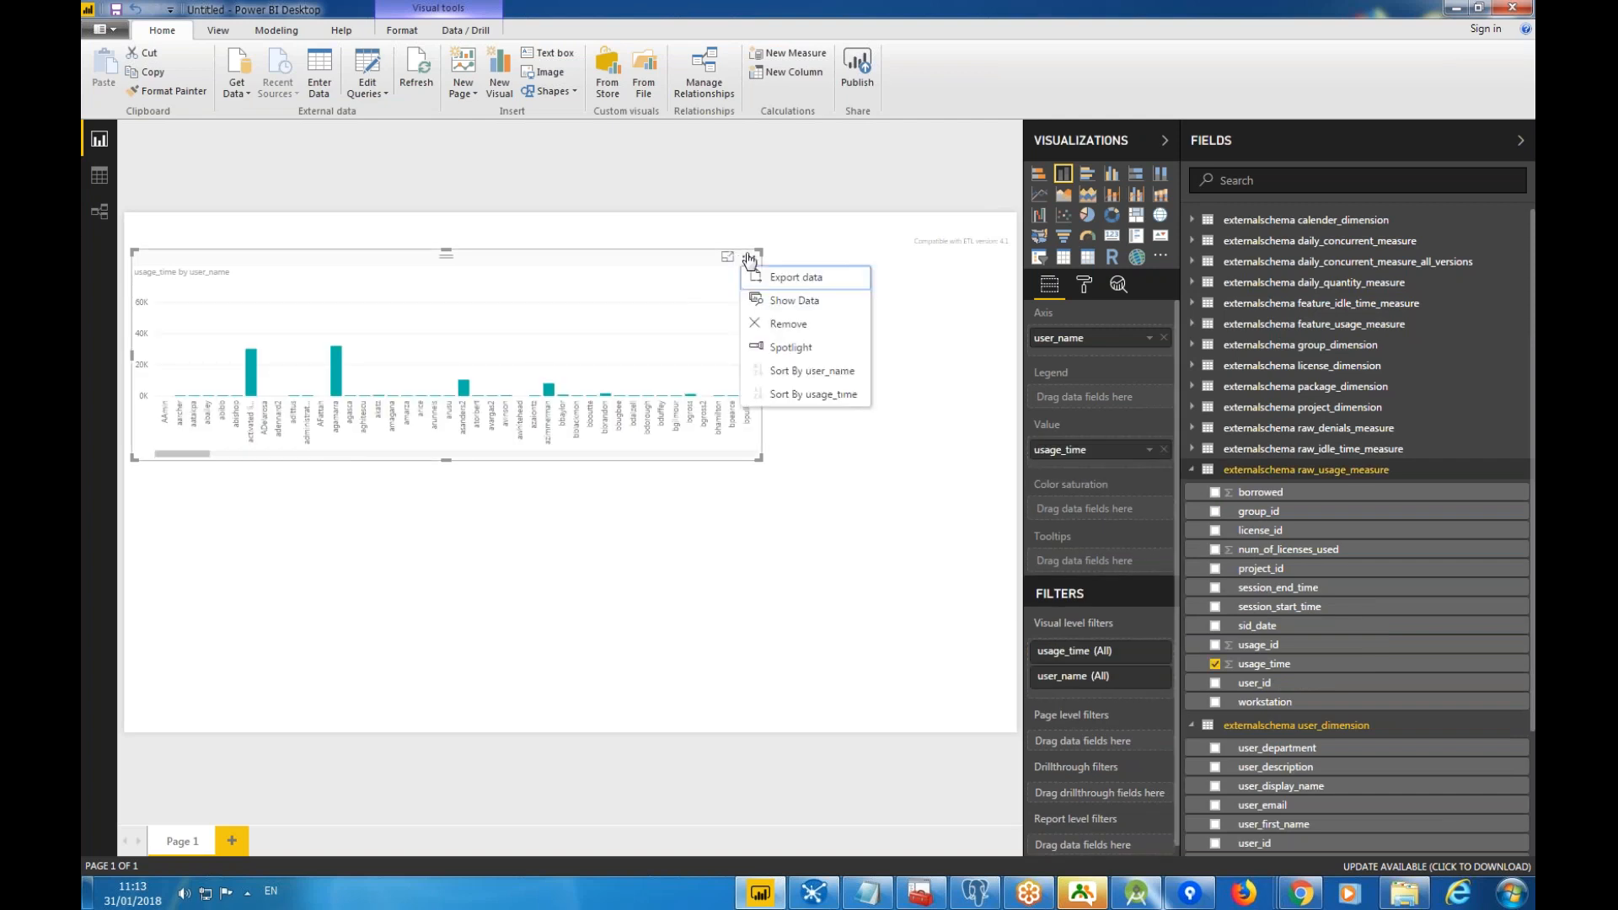
left_click(795, 396)
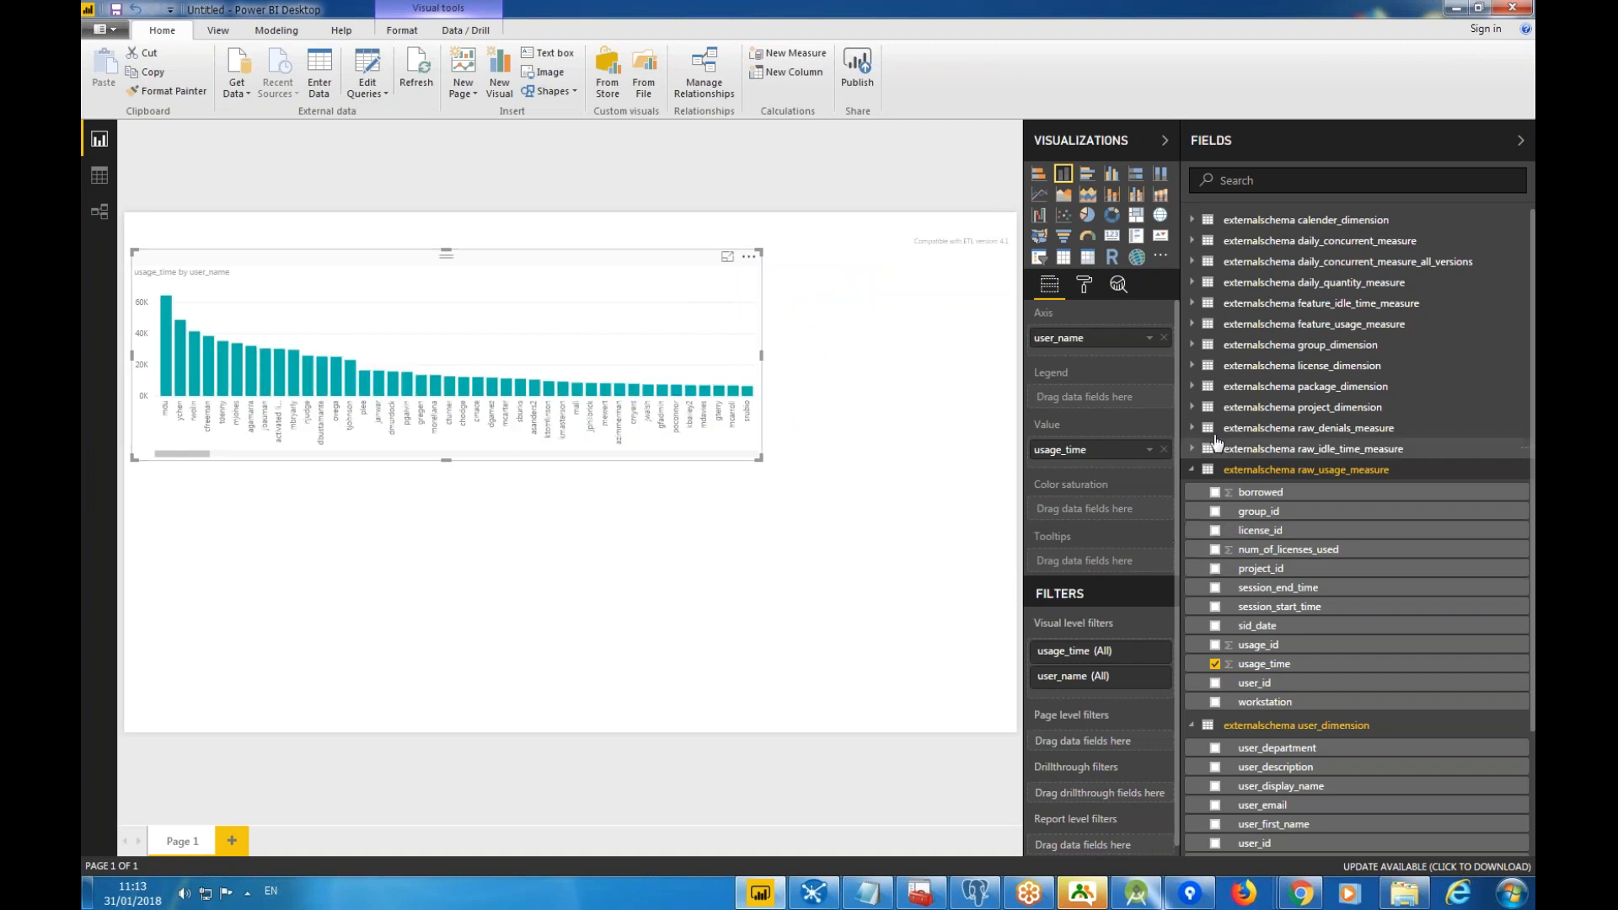
Add group_name to the axis under user_name and test drilling down and back up.
left_click(1192, 345)
left_click_drag(1287, 391, 607, 320)
left_click_drag(1120, 407, 1104, 354)
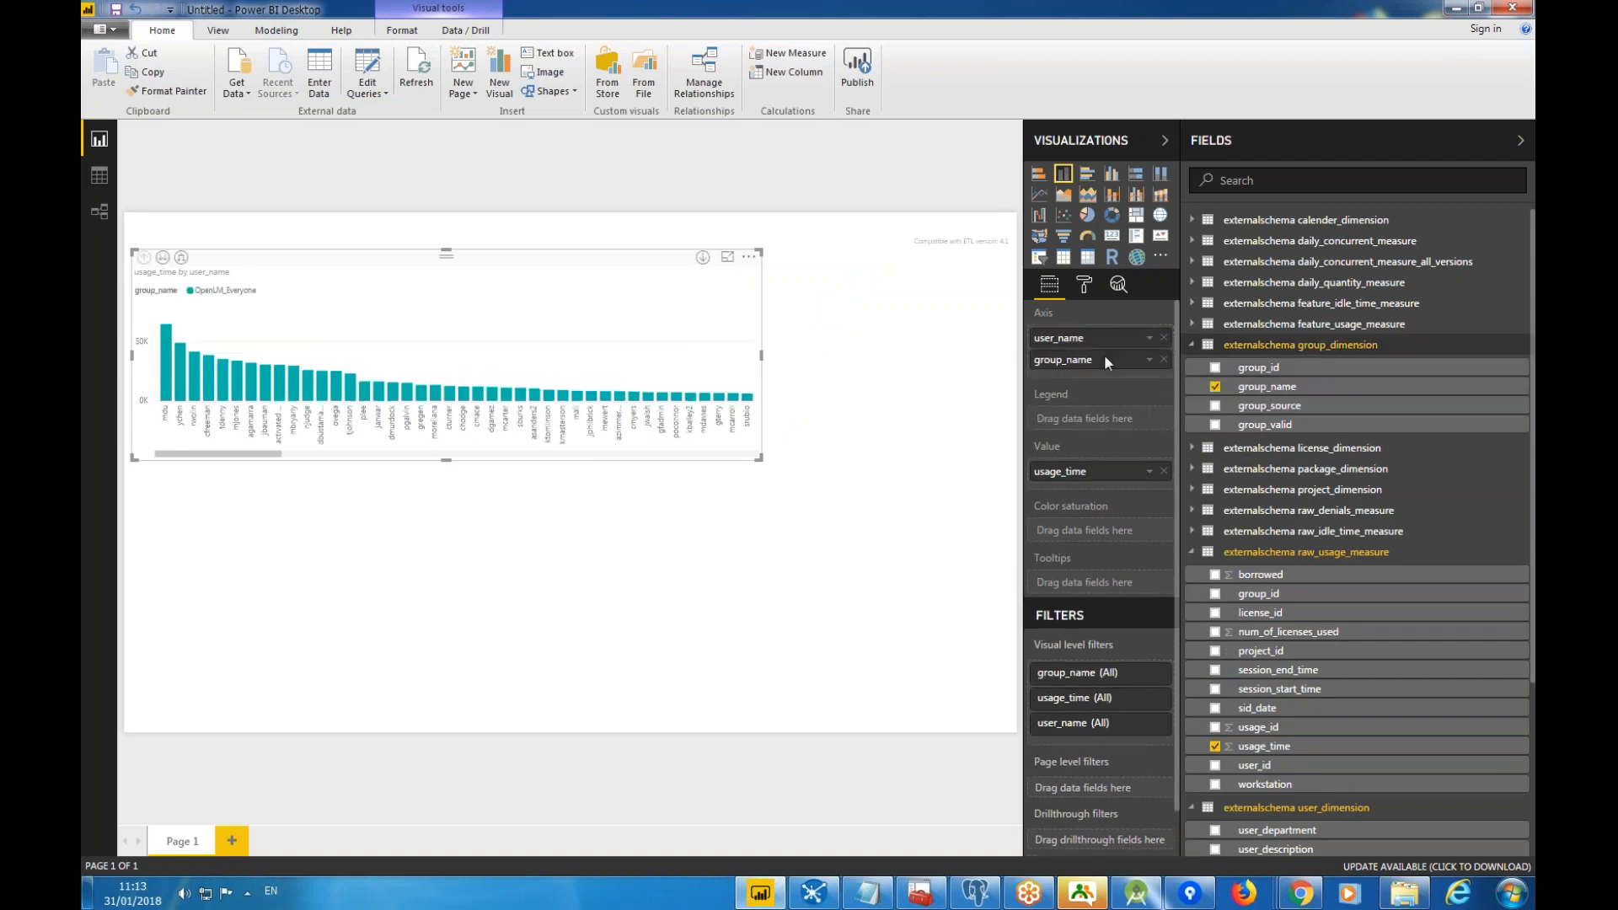
left_click(163, 258)
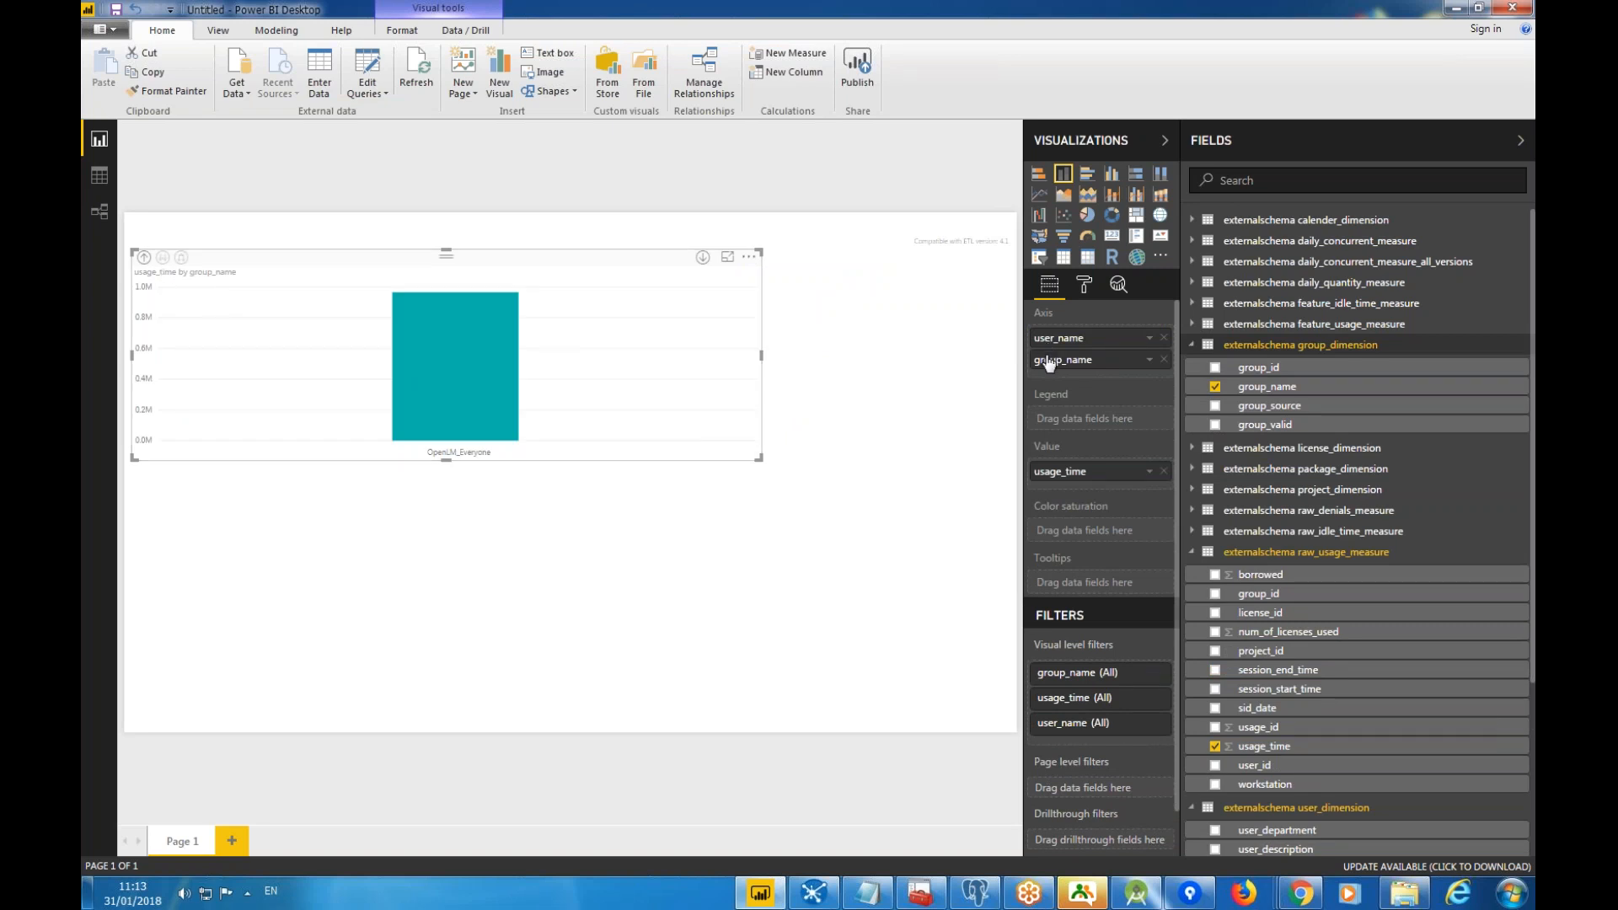
left_click(146, 257)
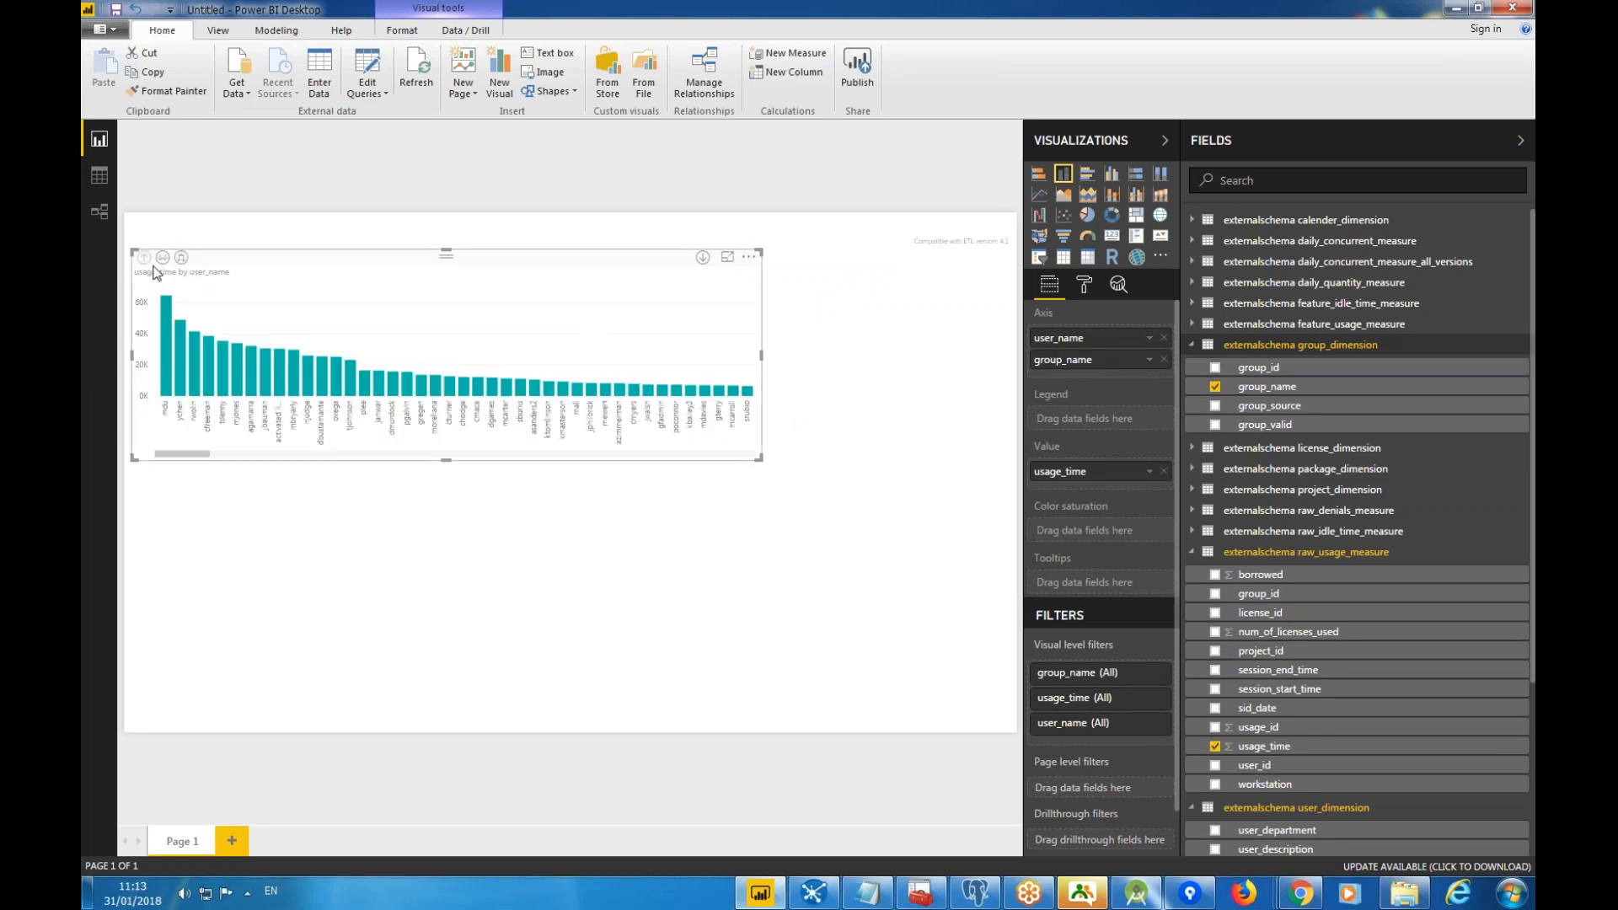
scroll(1228, 669, "down", 3)
scroll(1228, 669, "up", 3)
scroll(1287, 529, "down", 3)
scroll(1287, 529, "up", 3)
scroll(1281, 531, "down", 4)
scroll(1281, 531, "up", 4)
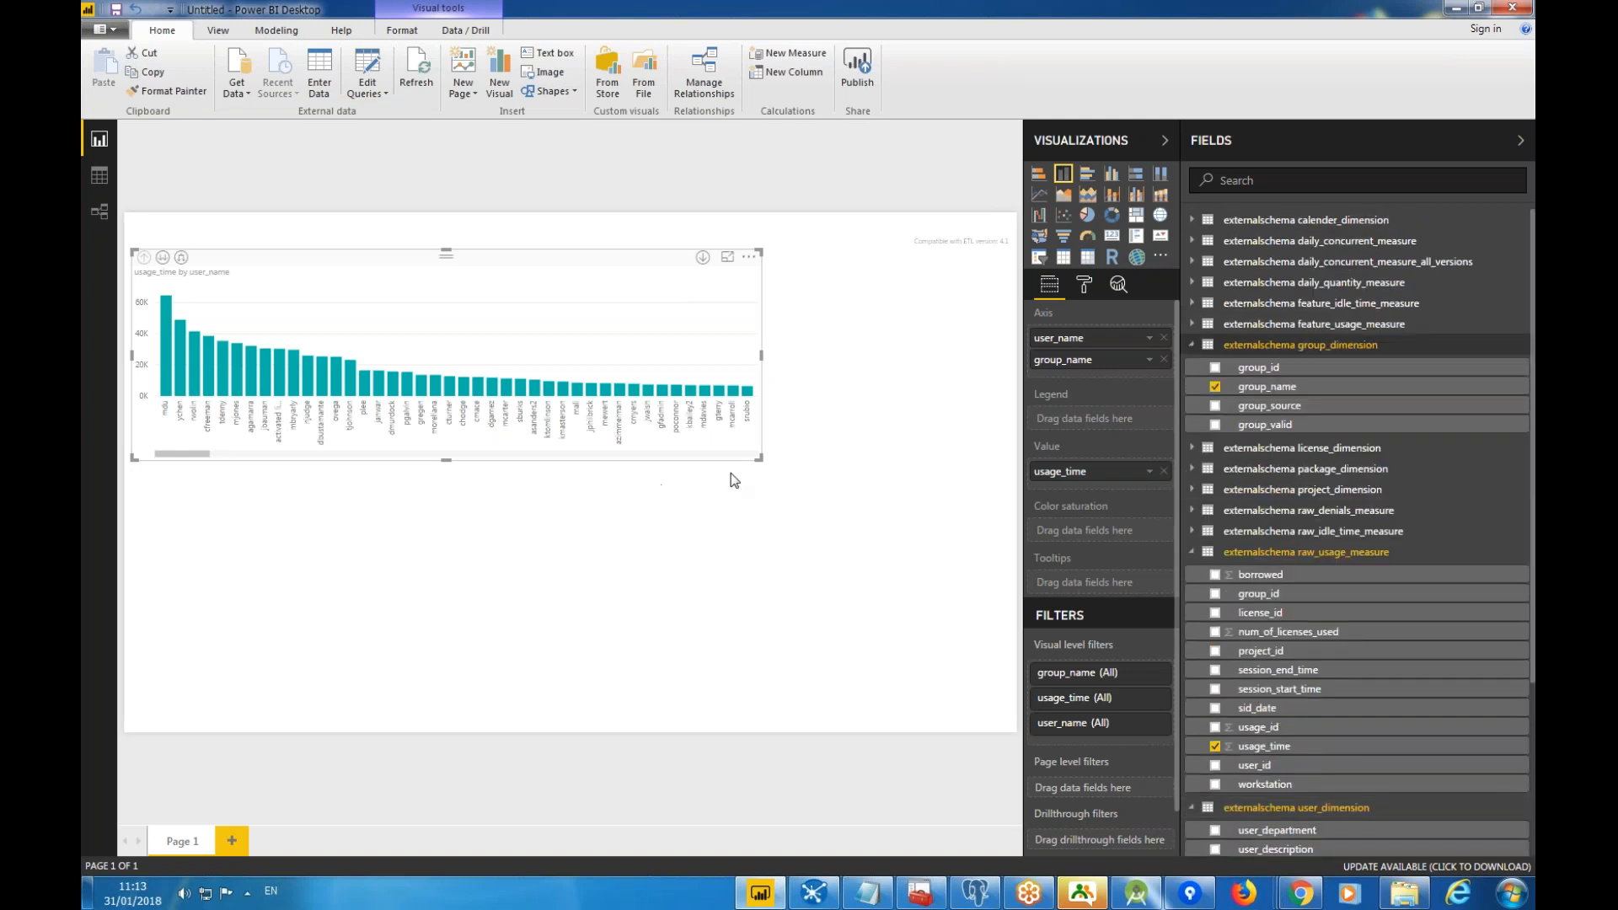